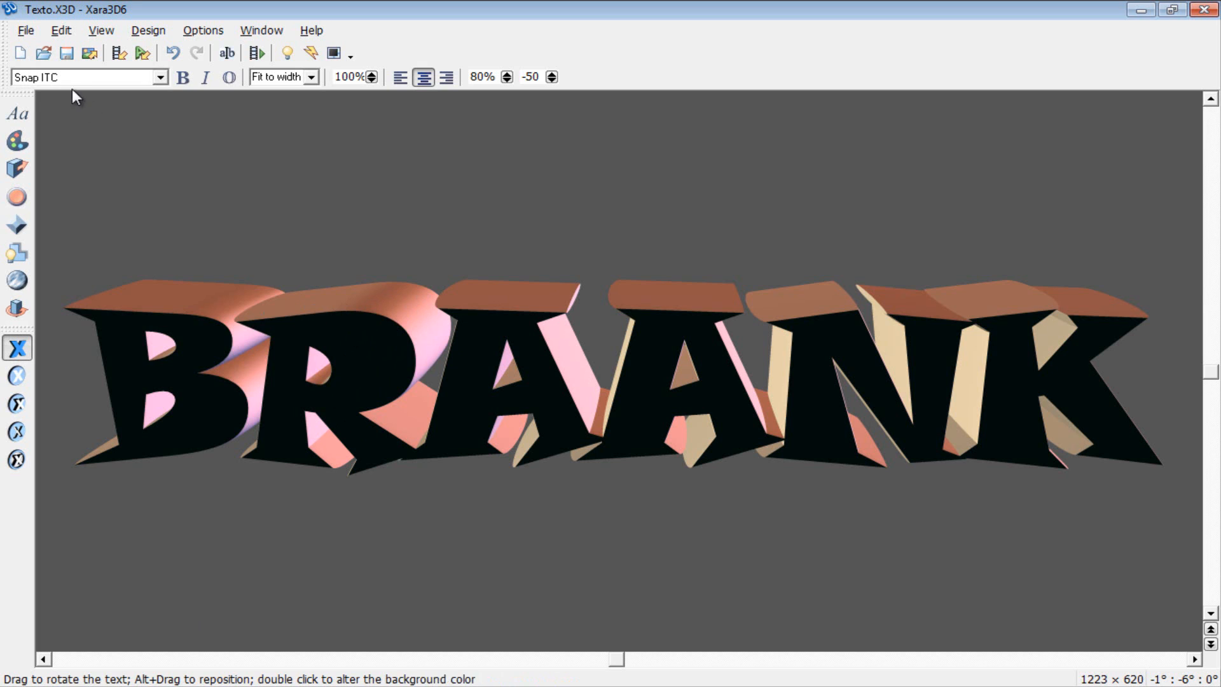
pyautogui.click(19, 117)
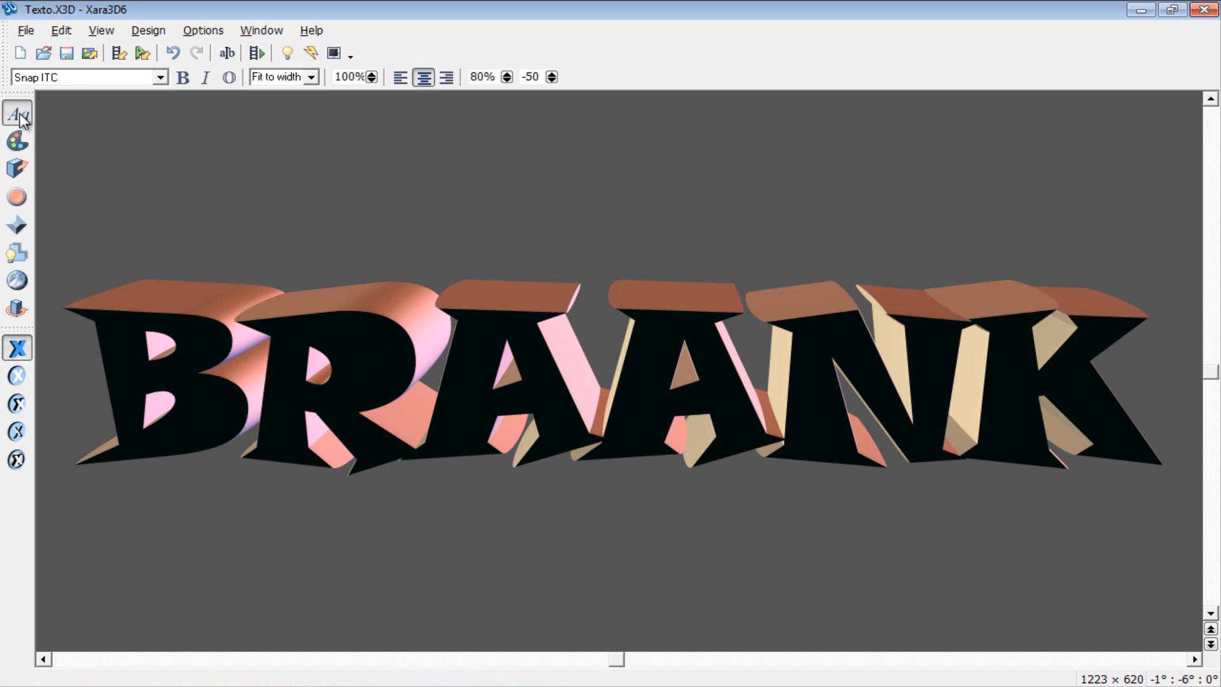
pyautogui.moveTo(856, 349); pyautogui.dragTo(391, 385)
pyautogui.click(767, 468)
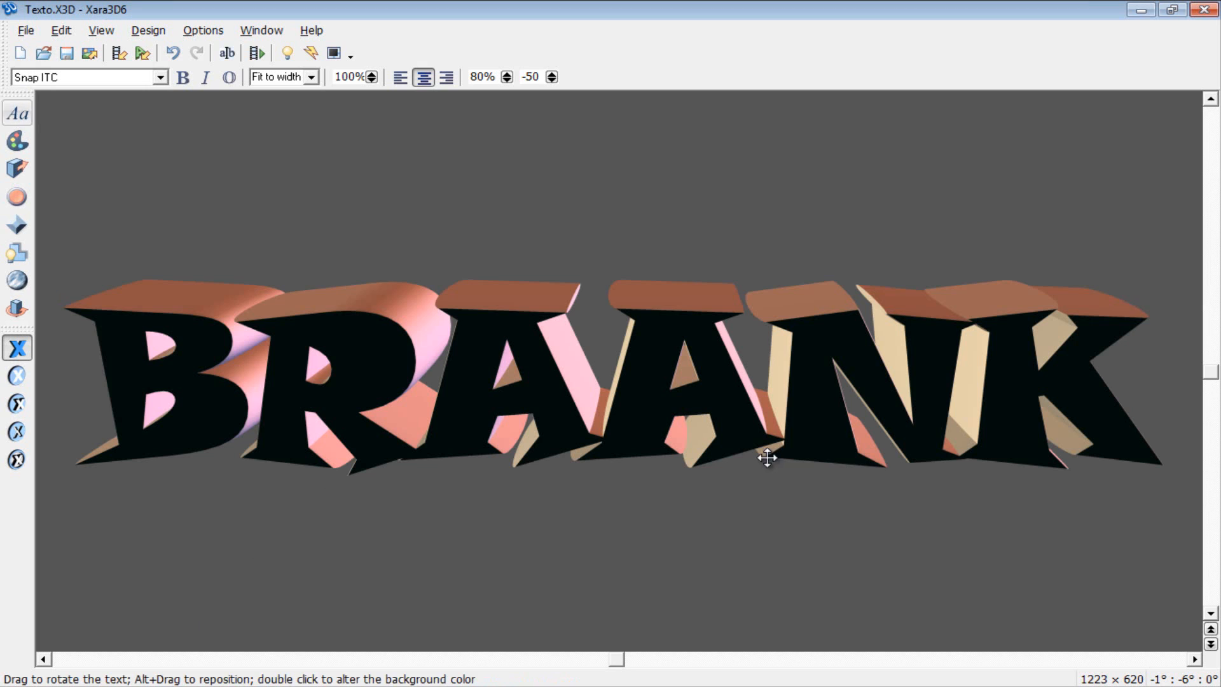
# Step: Start exporting the 3D text as a PNG over the existing Braank.png, using a user-defined image size
pyautogui.click(21, 33)
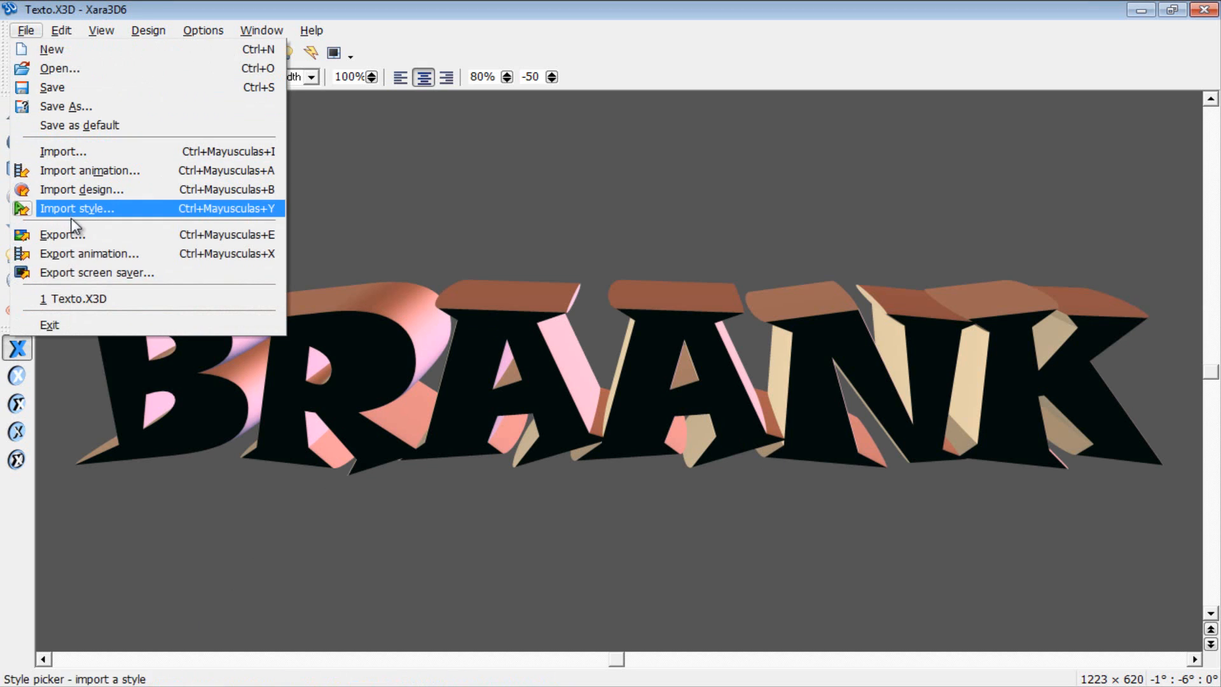
pyautogui.click(75, 235)
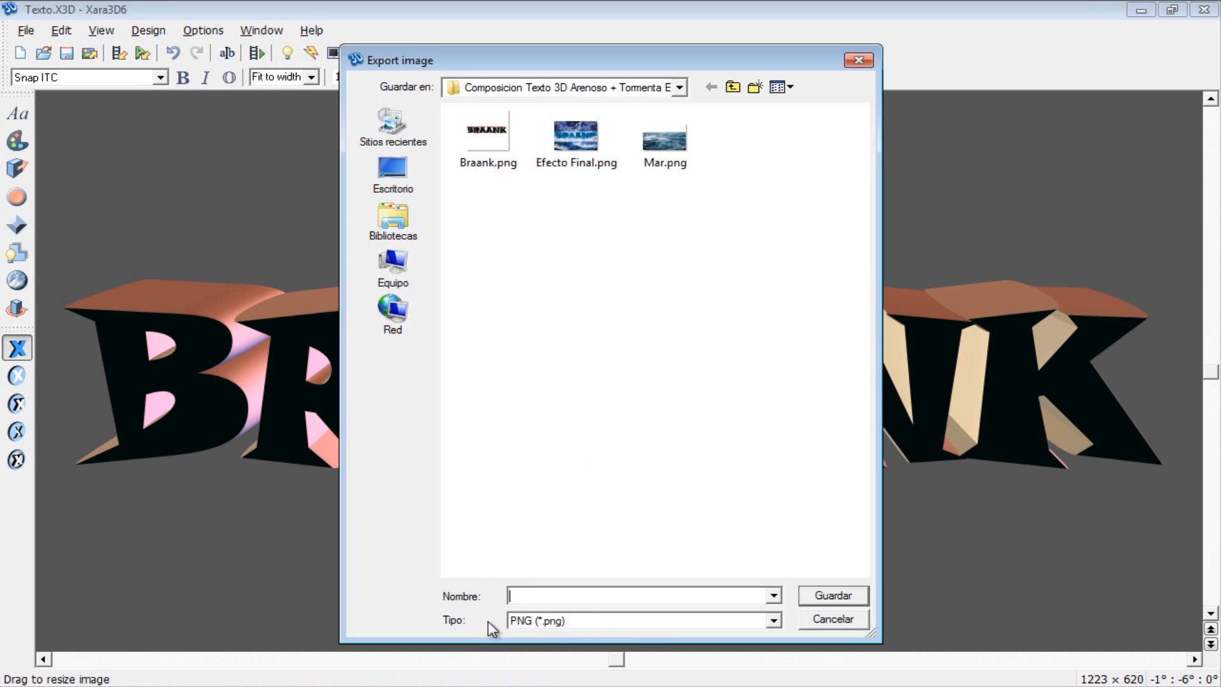
pyautogui.click(476, 167)
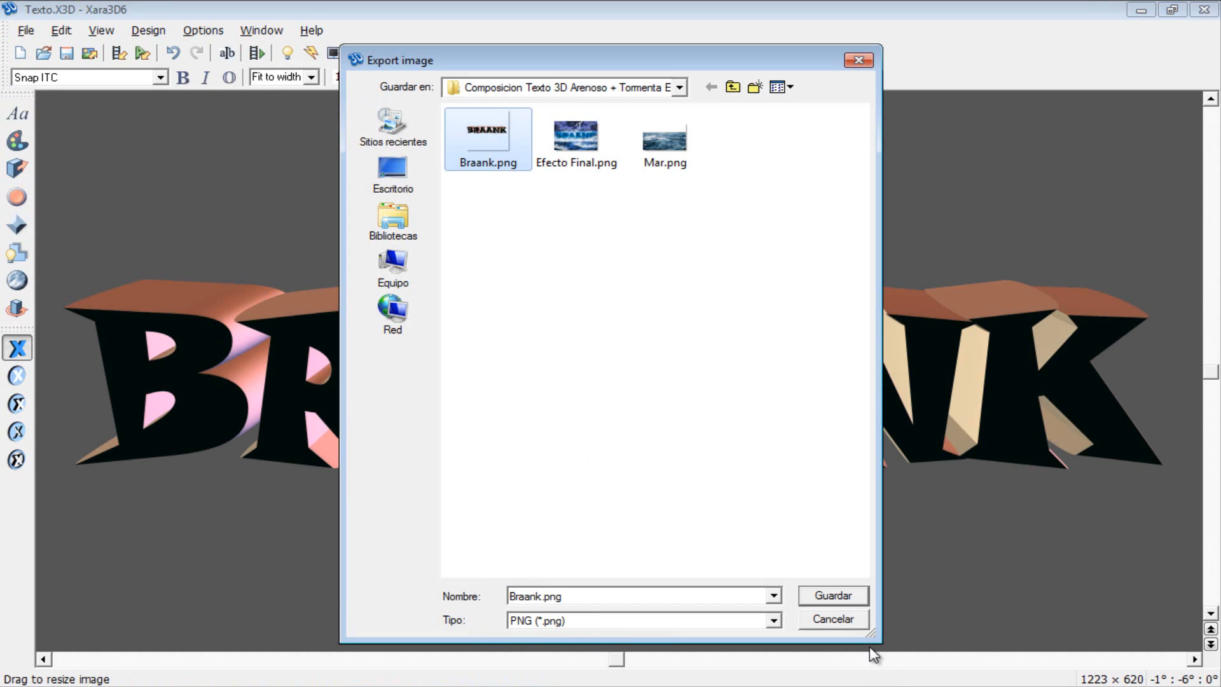
pyautogui.click(838, 596)
pyautogui.click(665, 359)
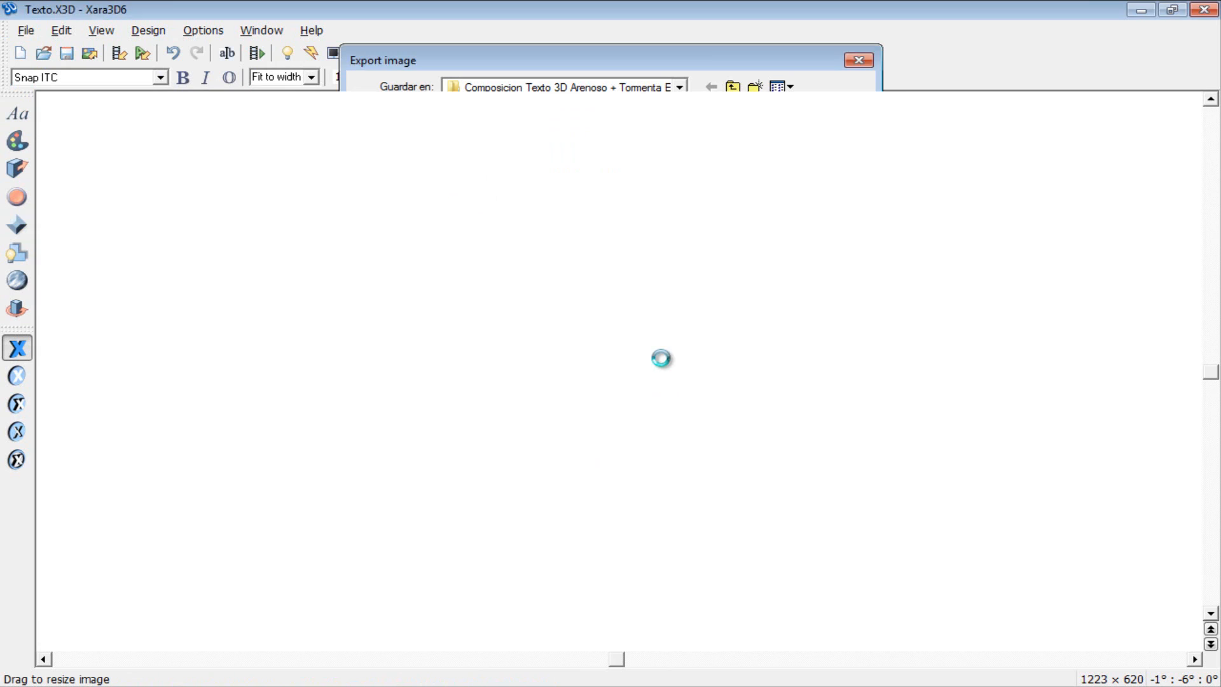
pyautogui.click(337, 268)
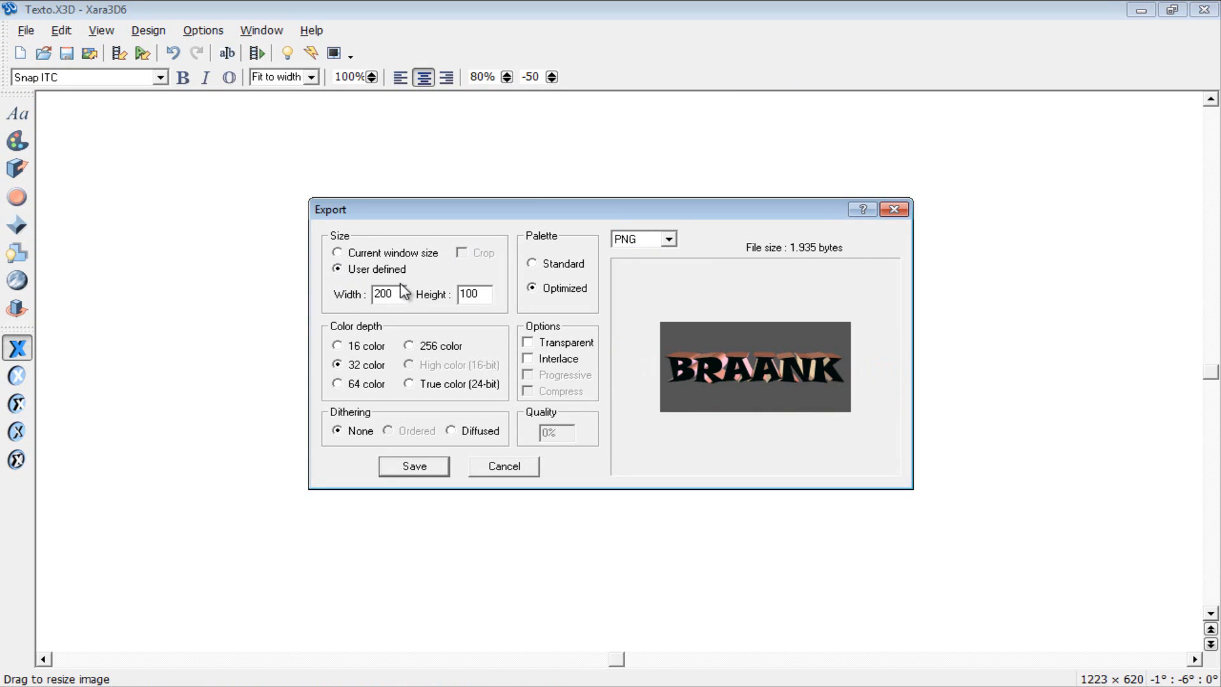
# Step: Set the export to 2000 × 2000 in true color (24-bit) with transparency, and cancel the export
pyautogui.write('20002000')
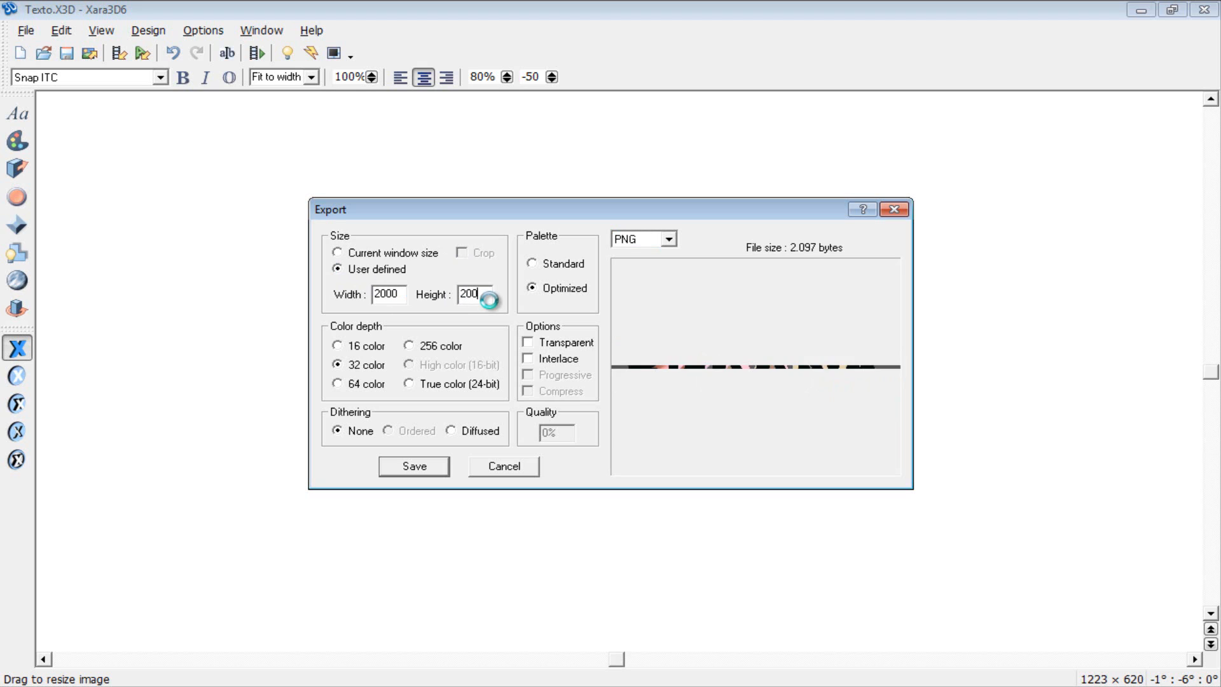
pyautogui.click(412, 383)
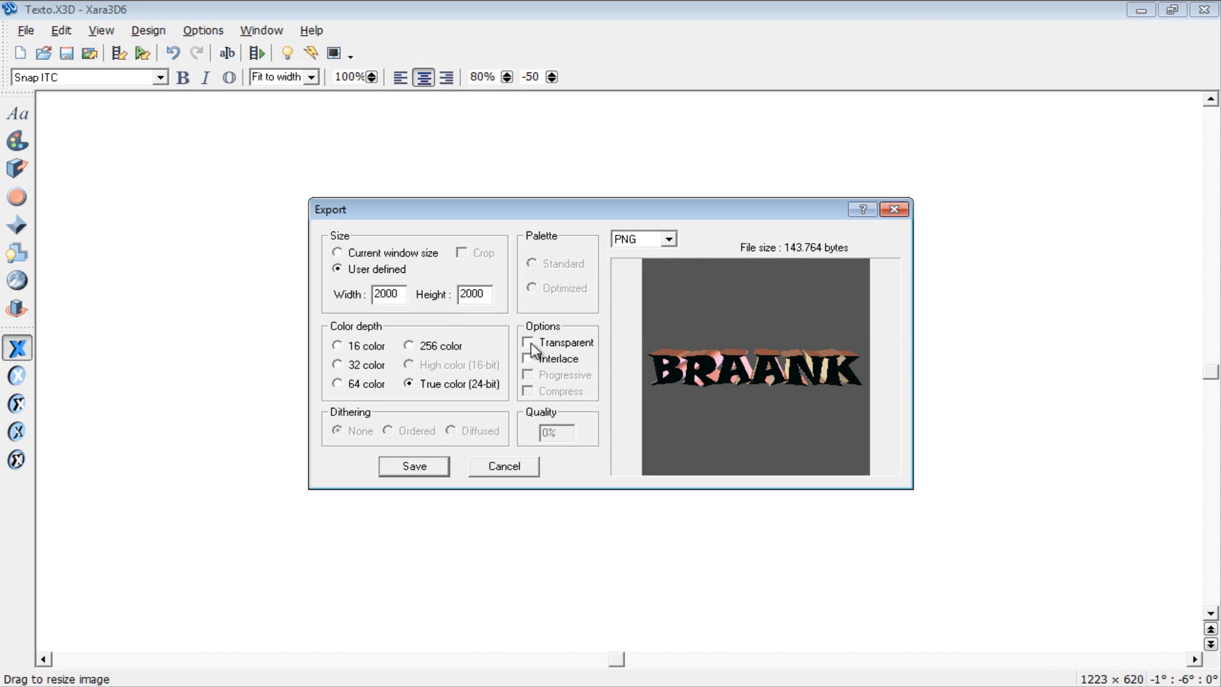
pyautogui.click(526, 341)
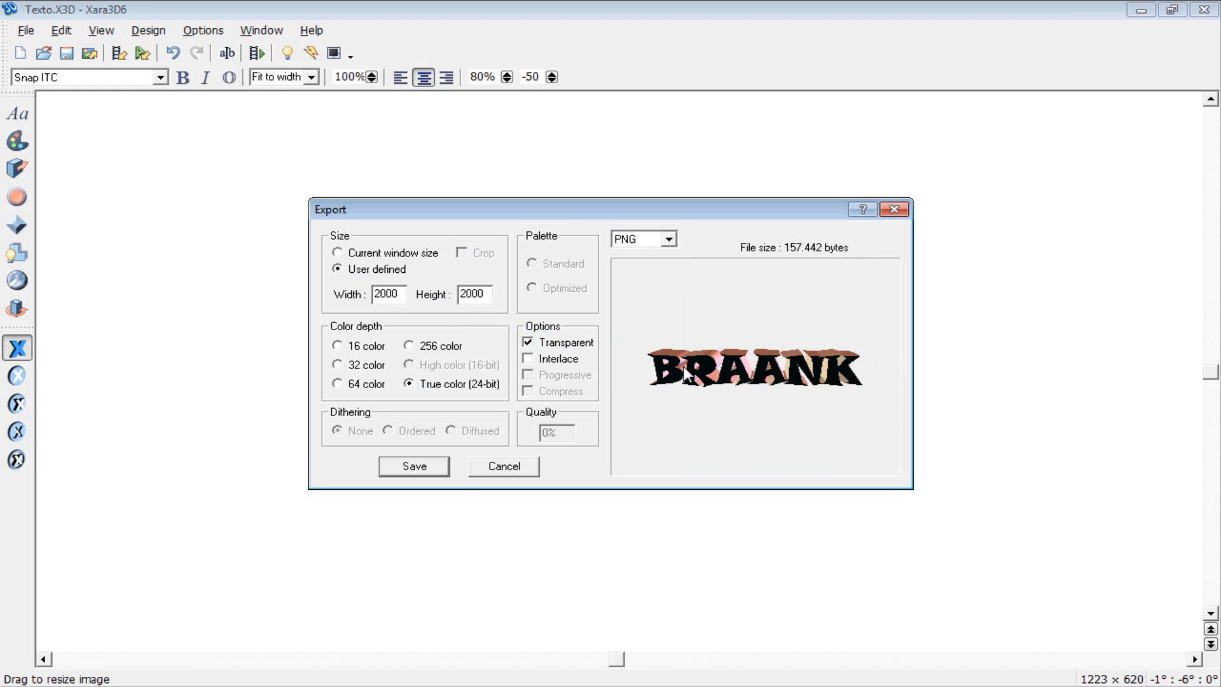
pyautogui.click(514, 466)
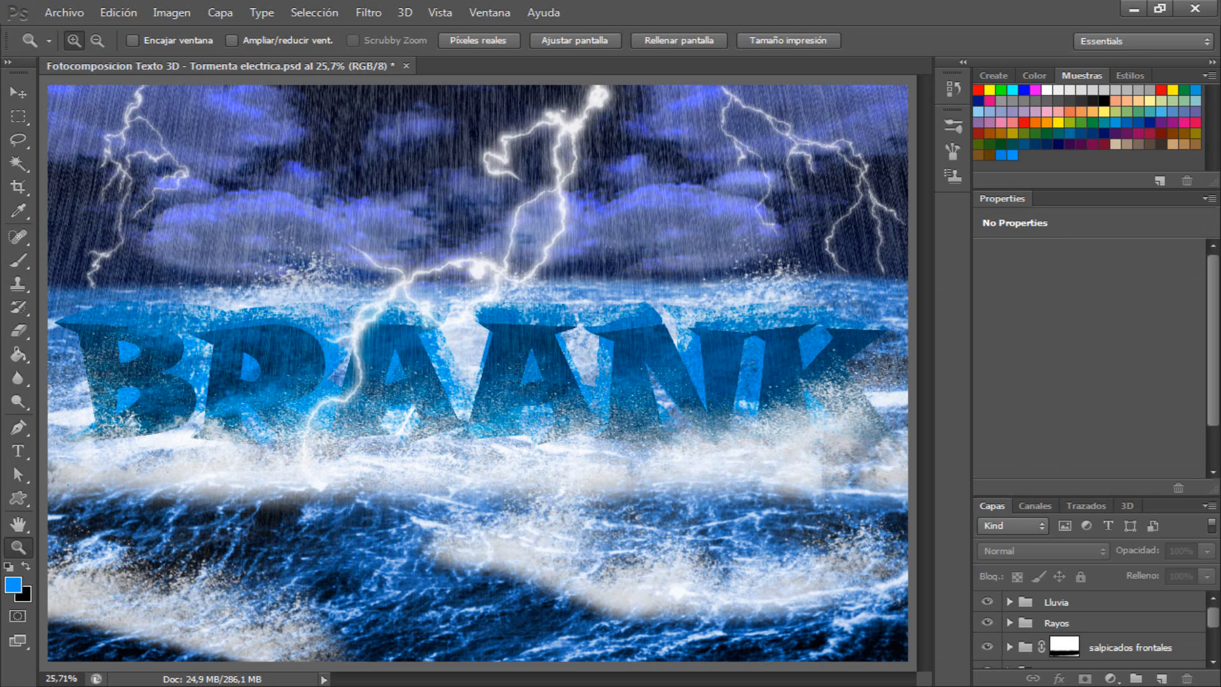
# Step: Switch to Photoshop and create a new document from the Papel internacional preset at A4 size
pyautogui.click(66, 12)
pyautogui.click(72, 29)
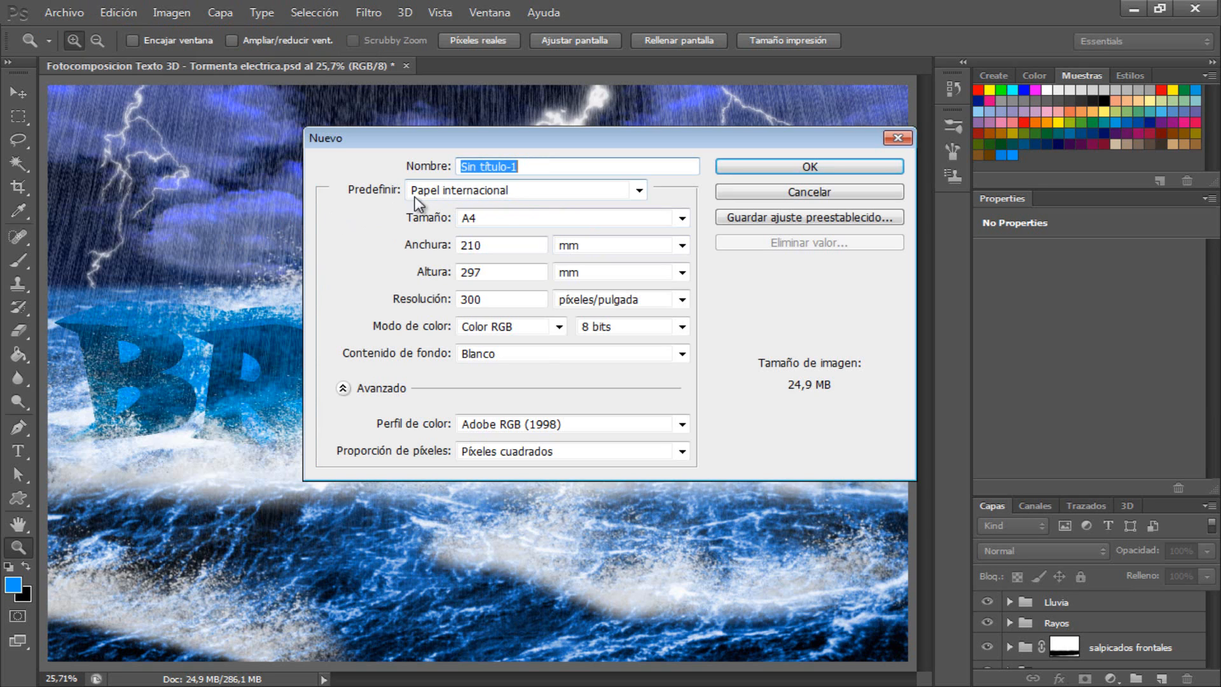
pyautogui.click(522, 192)
pyautogui.click(522, 190)
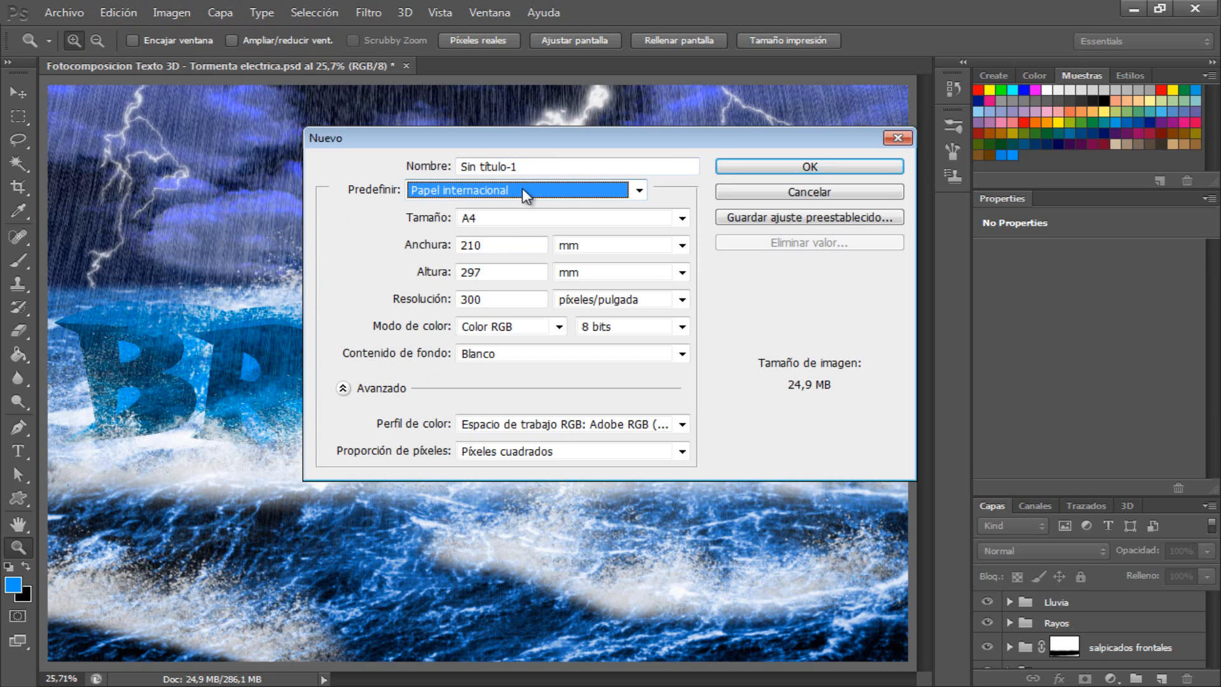
pyautogui.click(510, 219)
pyautogui.click(511, 221)
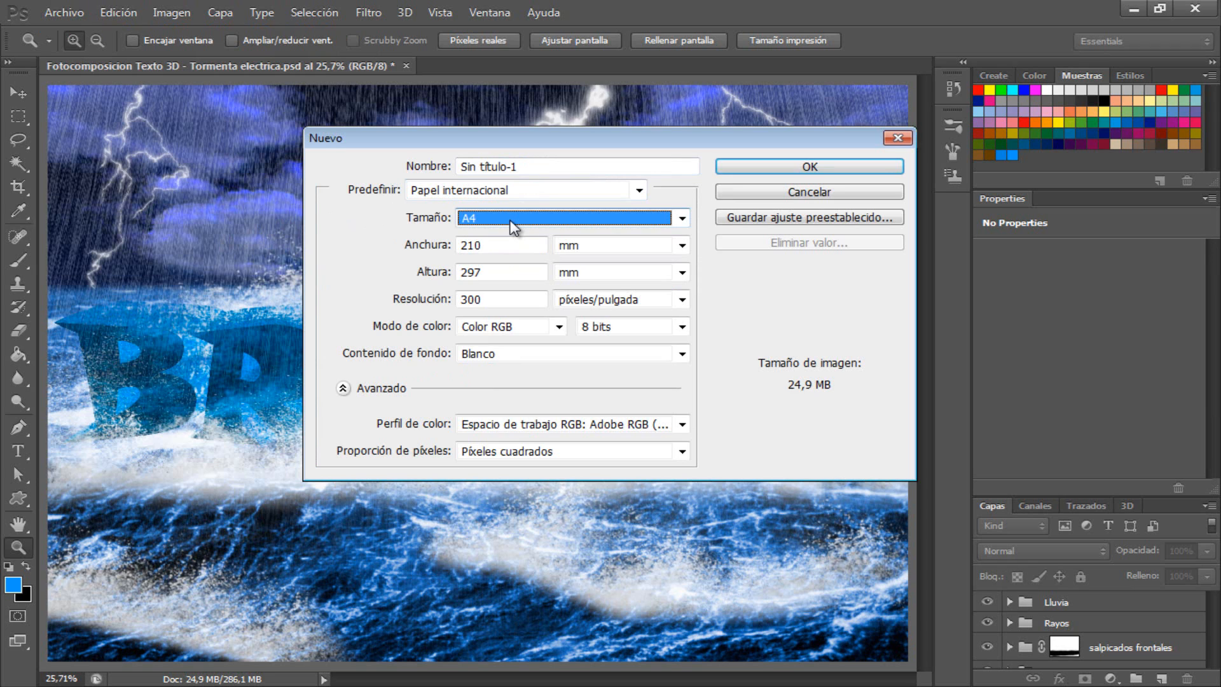
pyautogui.click(784, 162)
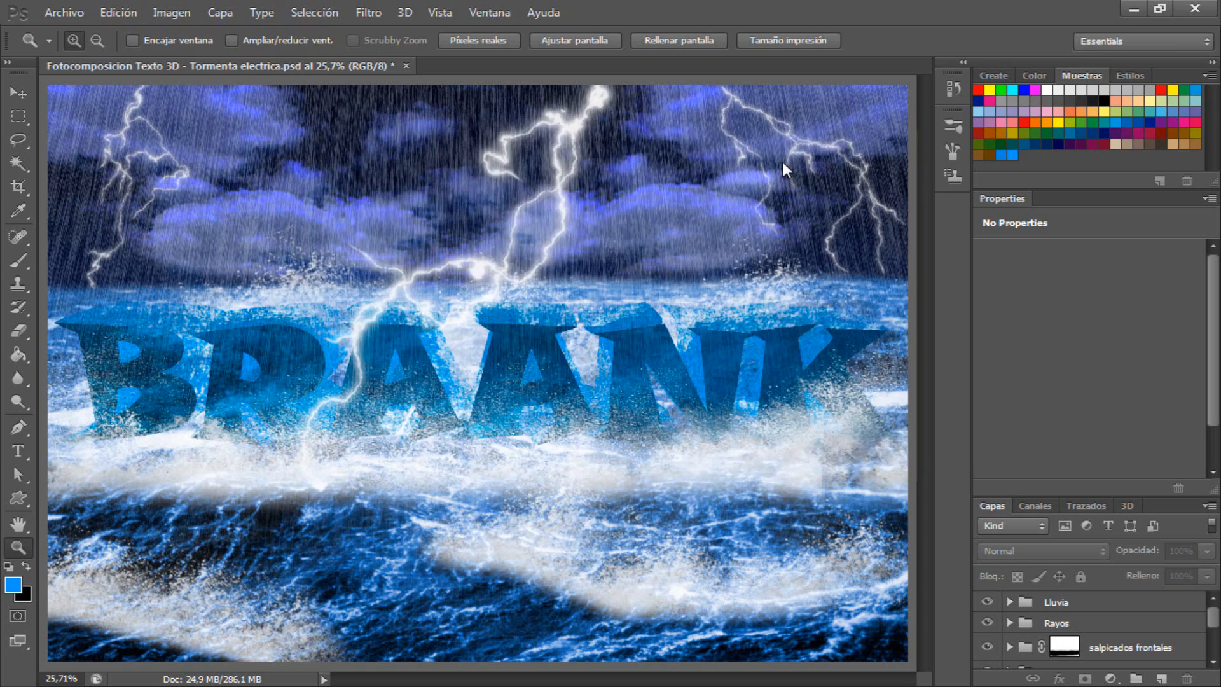
# Step: Rotate the blank canvas by 90° AC into landscape orientation and fit it to the screen
pyautogui.click(181, 12)
pyautogui.moveTo(240, 181)
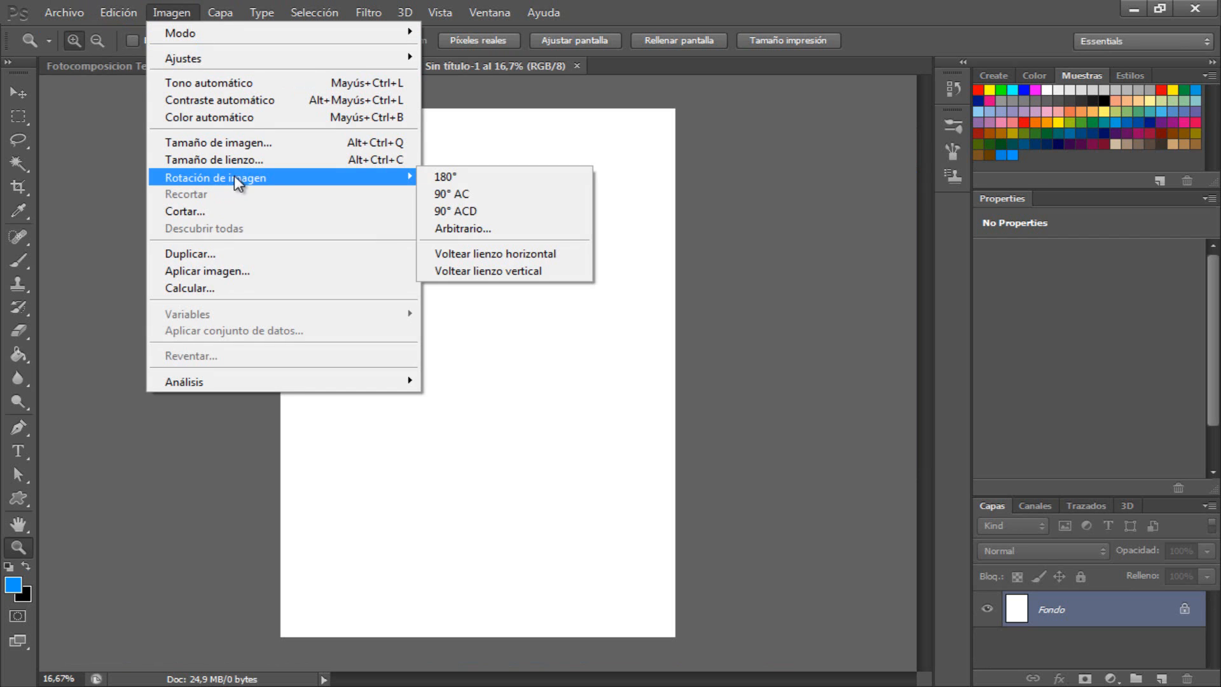
pyautogui.click(452, 194)
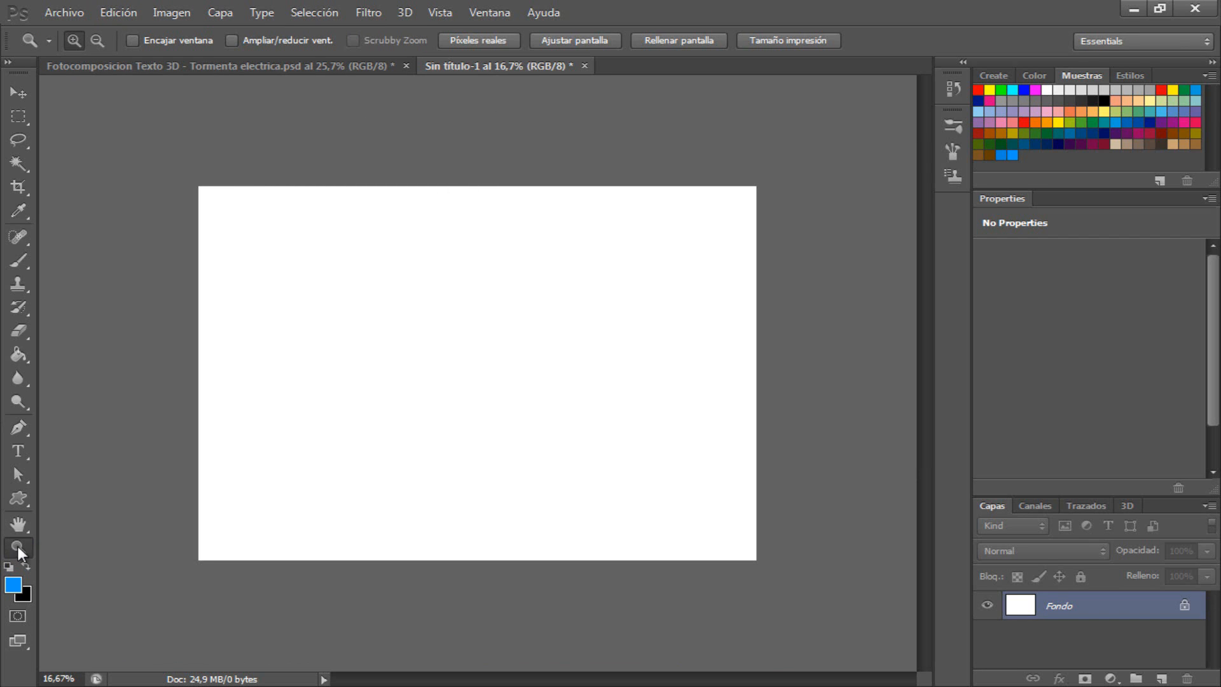
pyautogui.click(570, 42)
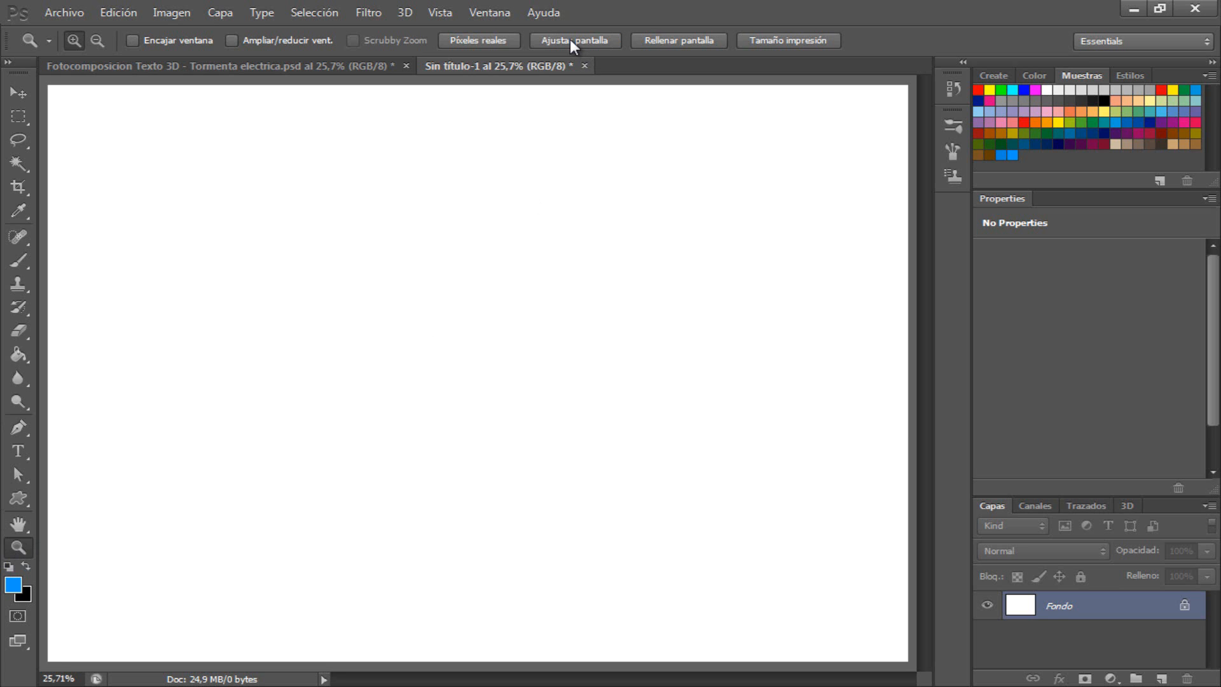
# Step: Place Mar.png in the document and scale the sea image until it spans the entire canvas
pyautogui.click(63, 12)
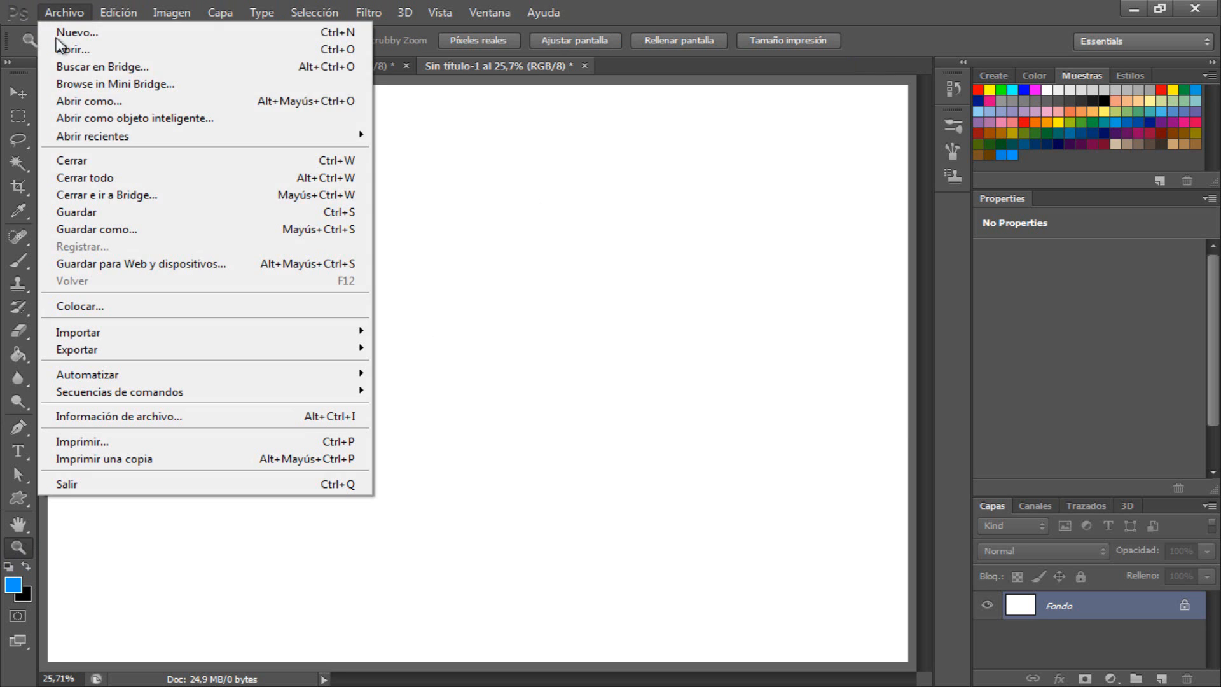
pyautogui.click(137, 306)
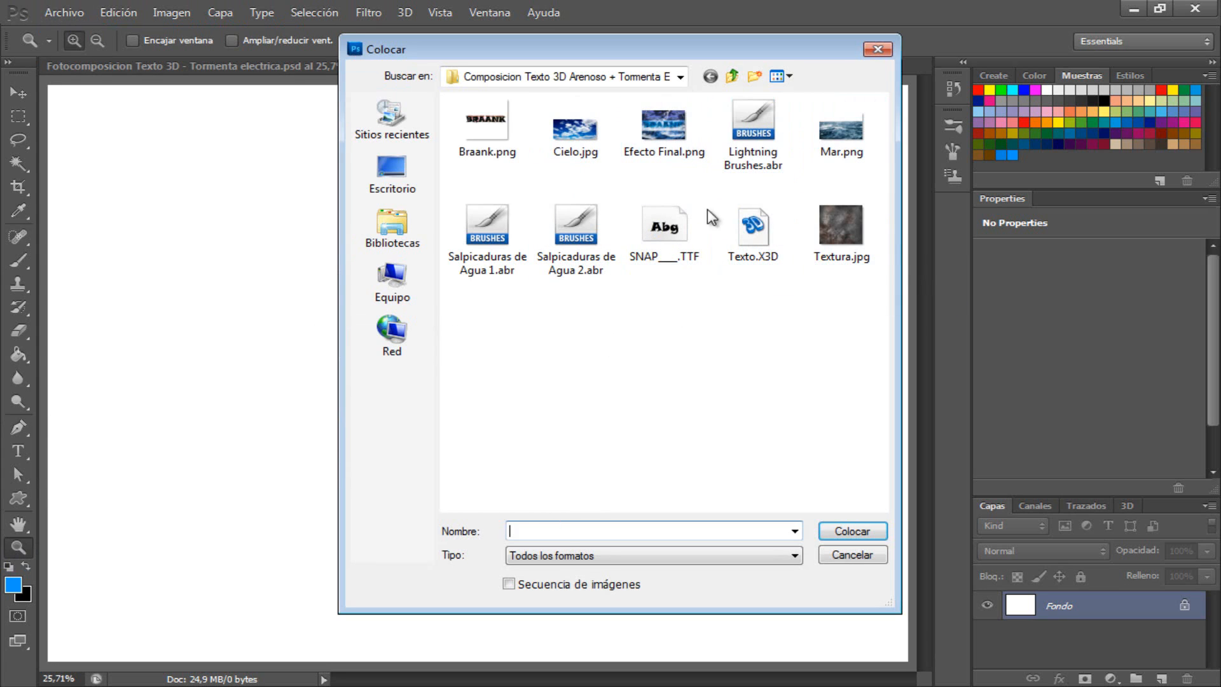
pyautogui.click(839, 126)
pyautogui.click(849, 531)
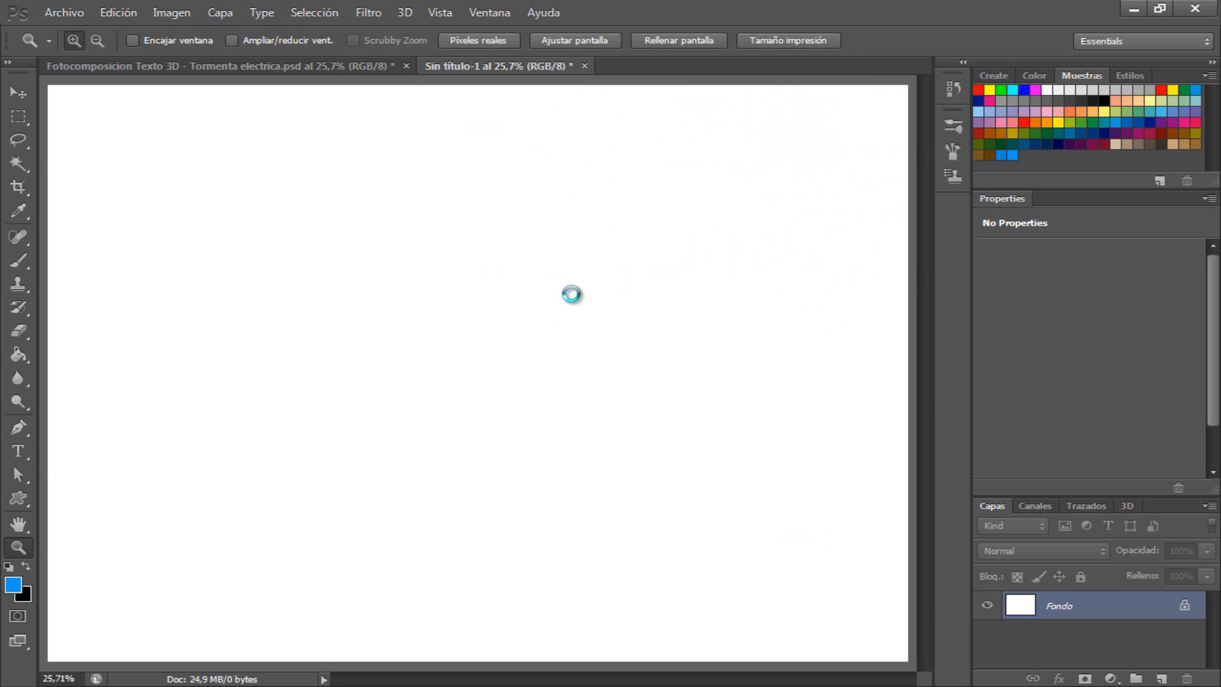
pyautogui.moveTo(568, 327); pyautogui.dragTo(908, 84)
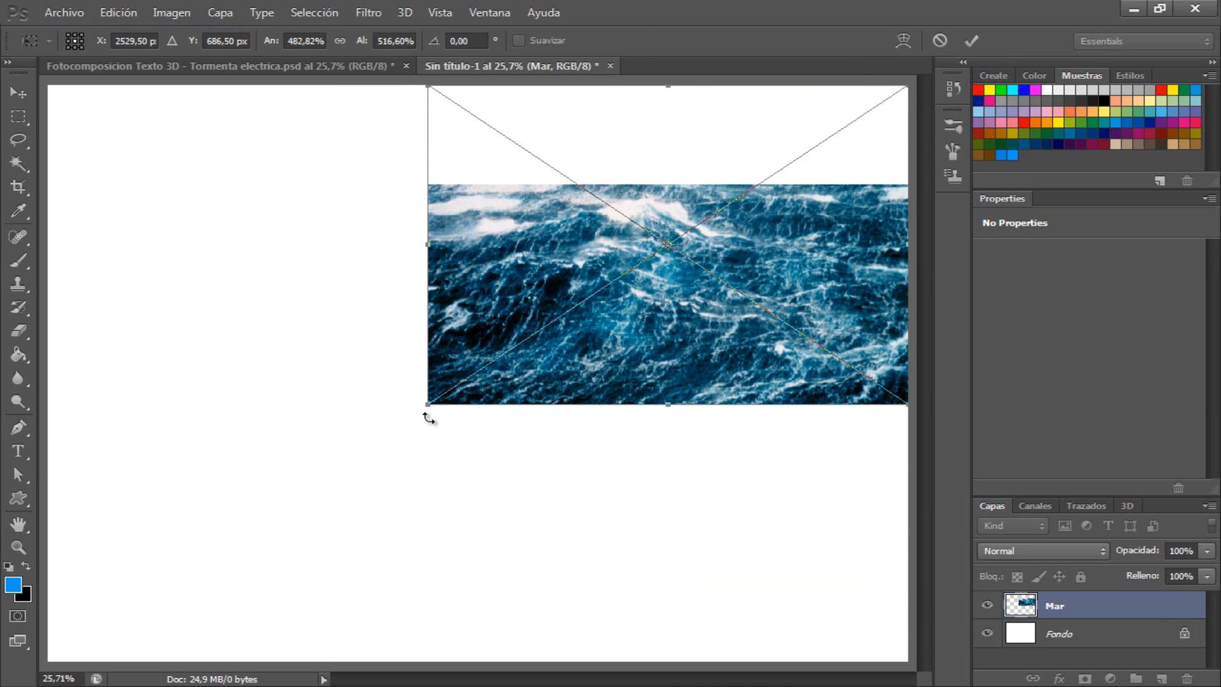
pyautogui.moveTo(428, 418); pyautogui.dragTo(48, 662)
pyautogui.press('Return')
pyautogui.press('z')
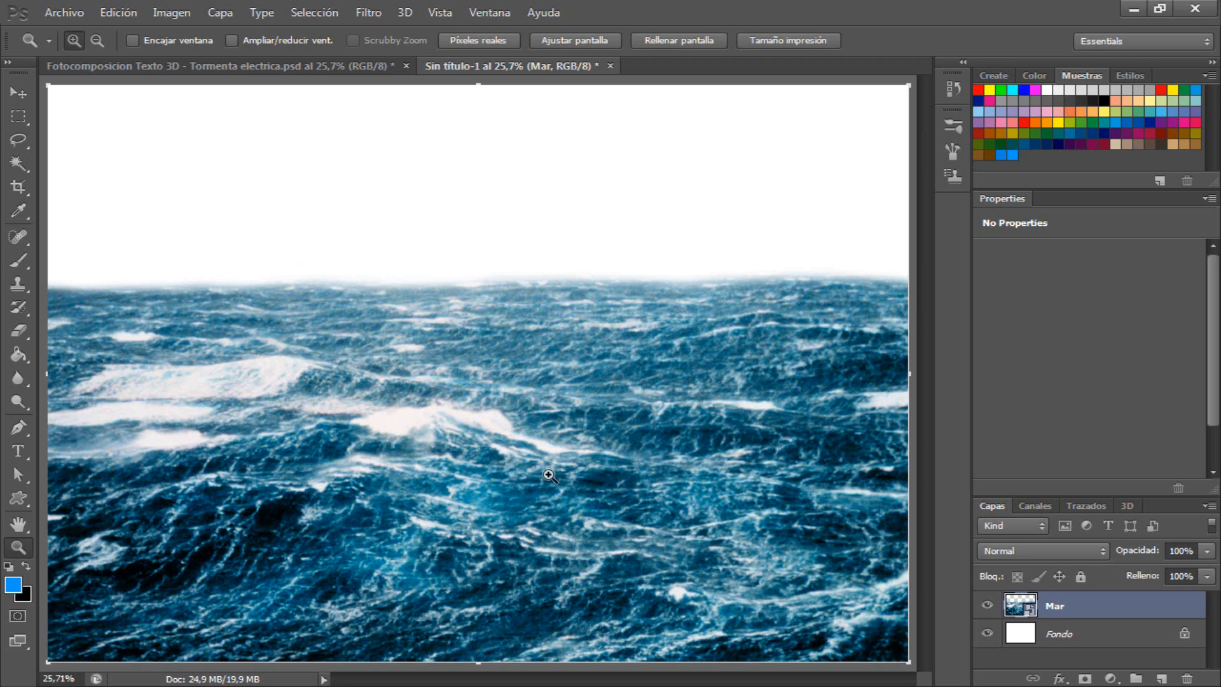
# Step: Place Cielo.jpg between the Fondo and Mar layers, aligned to the canvas's upper edge with its height reduced to about 75%
pyautogui.click(1067, 634)
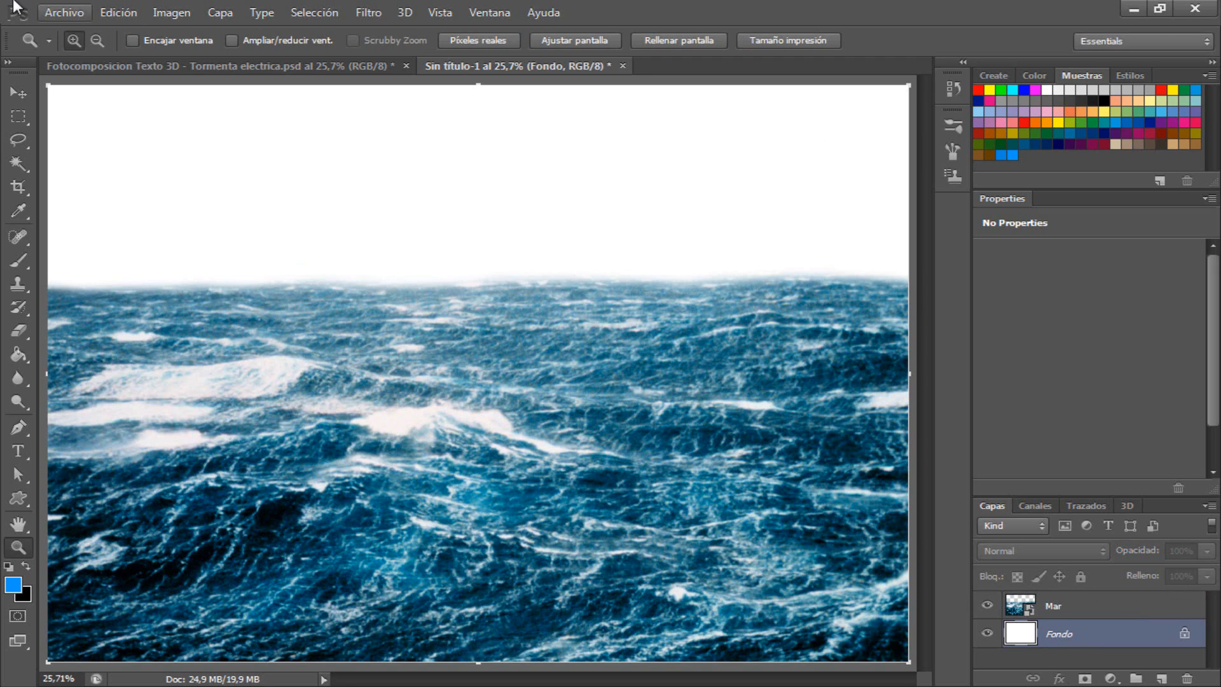
pyautogui.click(61, 12)
pyautogui.click(79, 306)
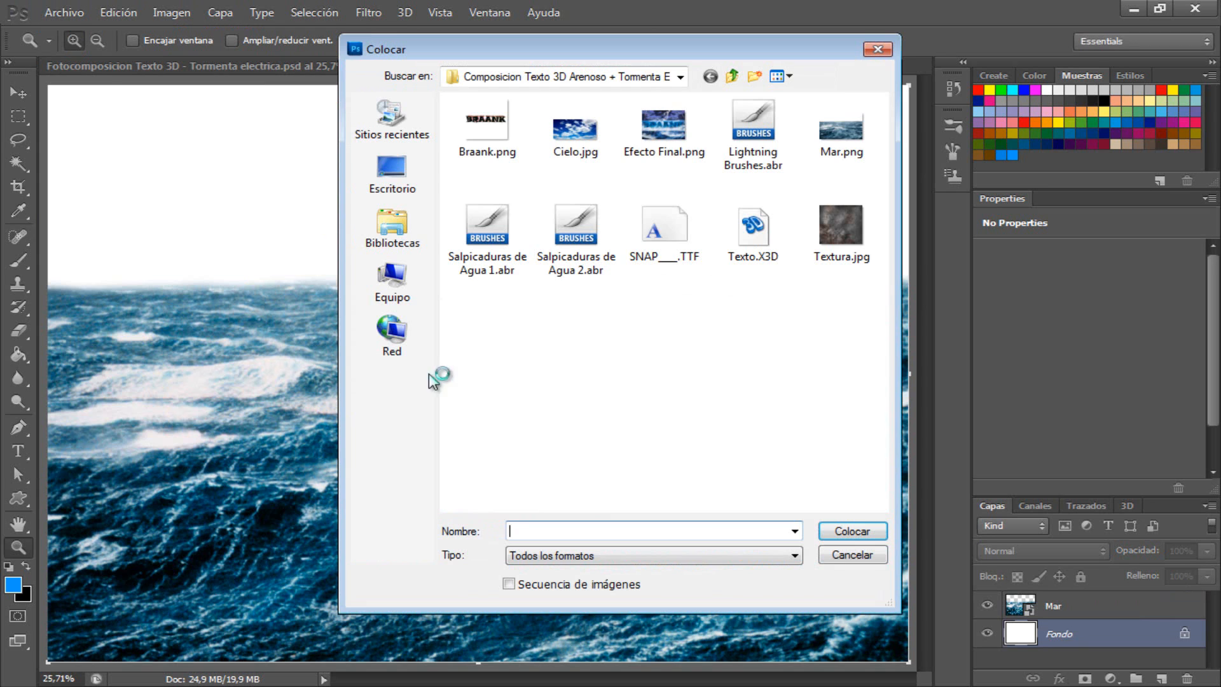
pyautogui.click(579, 119)
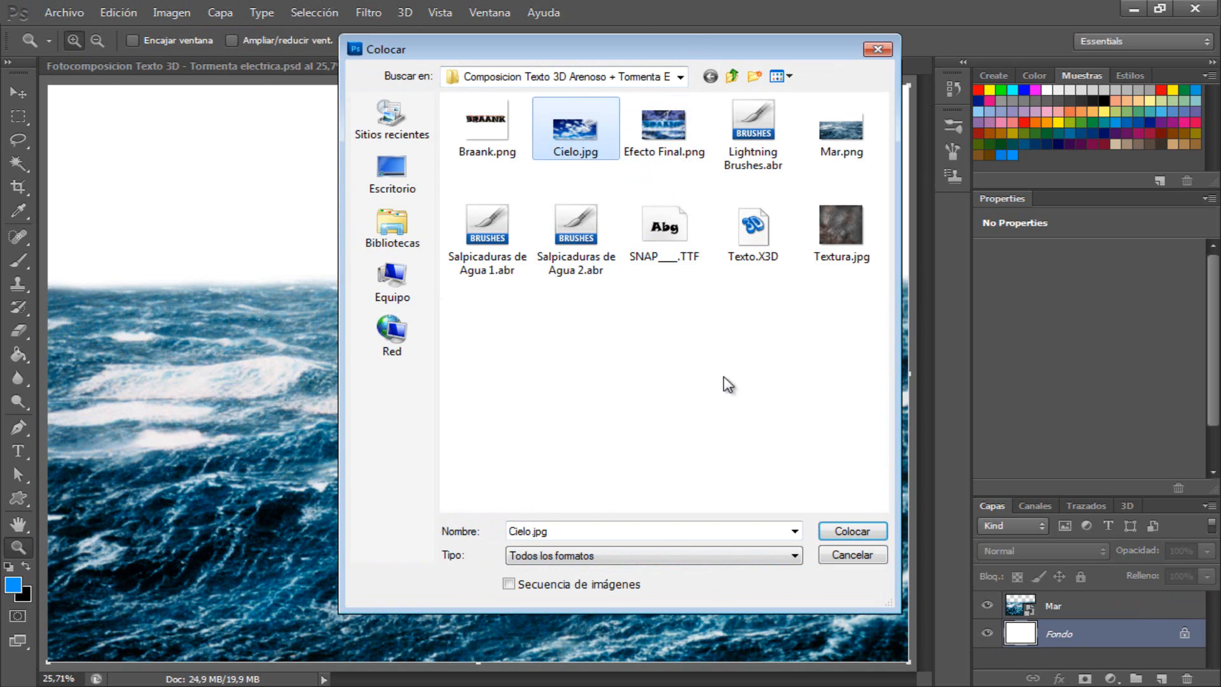
pyautogui.click(860, 533)
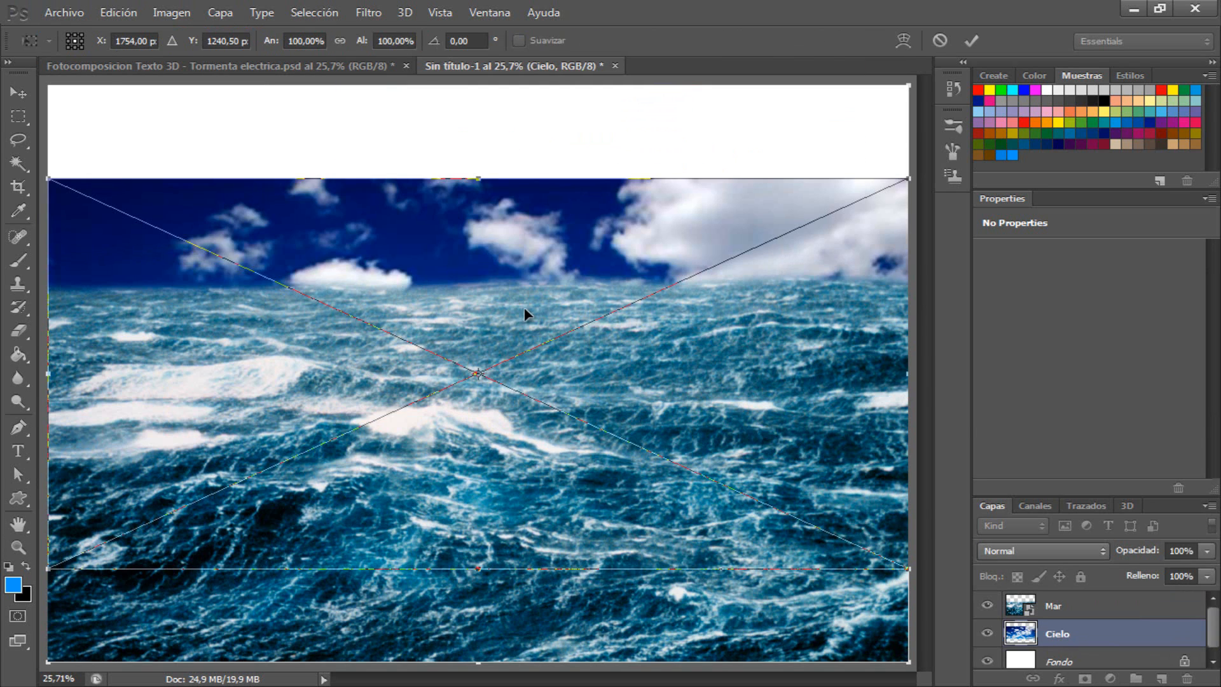
pyautogui.moveTo(528, 275); pyautogui.dragTo(537, 211)
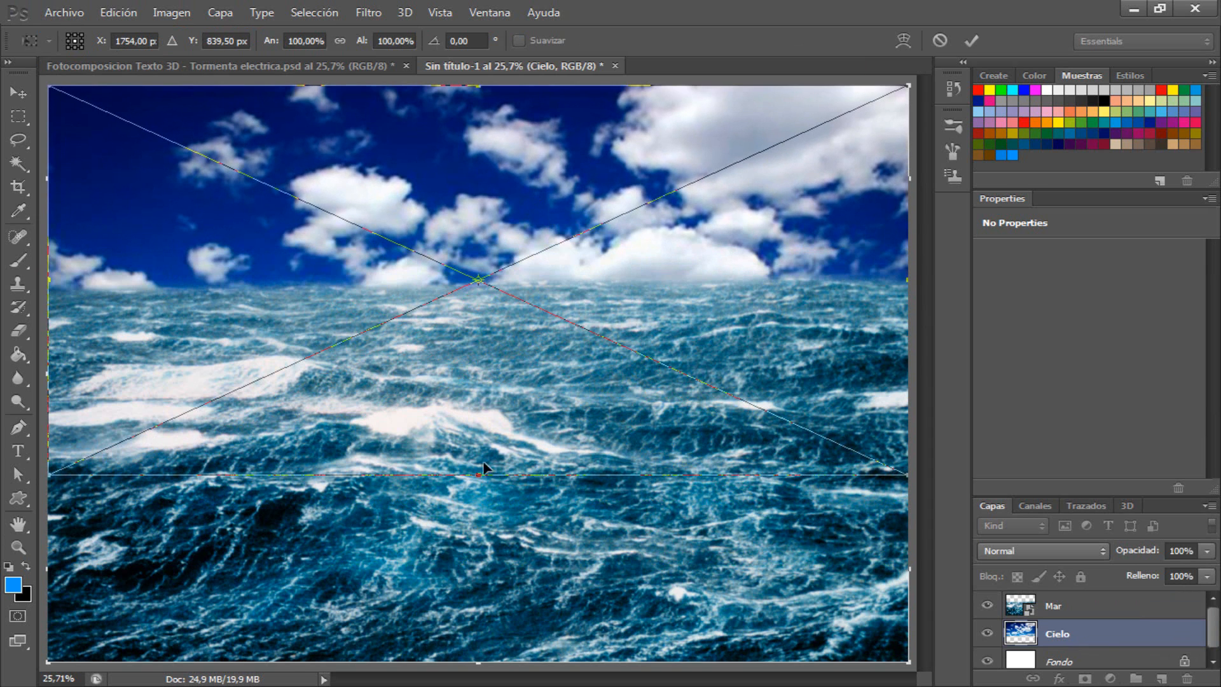
pyautogui.moveTo(475, 475); pyautogui.dragTo(497, 382)
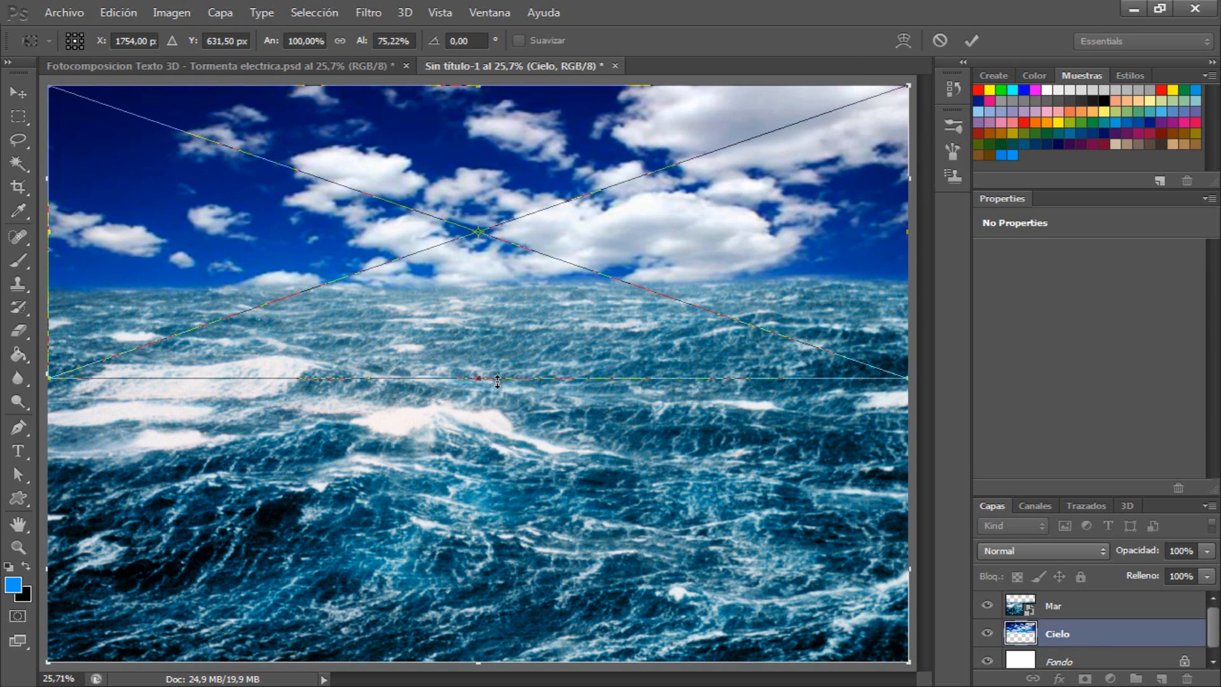
pyautogui.press('z')
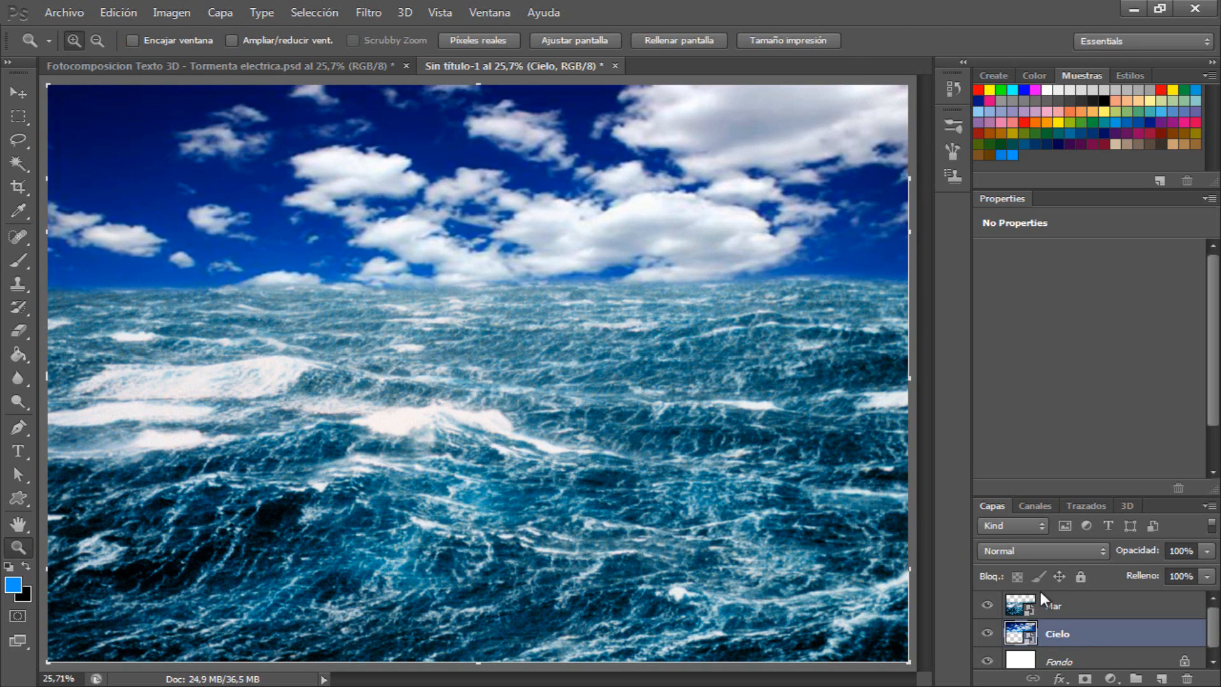
# Step: Rasterize the Cielo layer and duplicate it
pyautogui.rightClick(1081, 631)
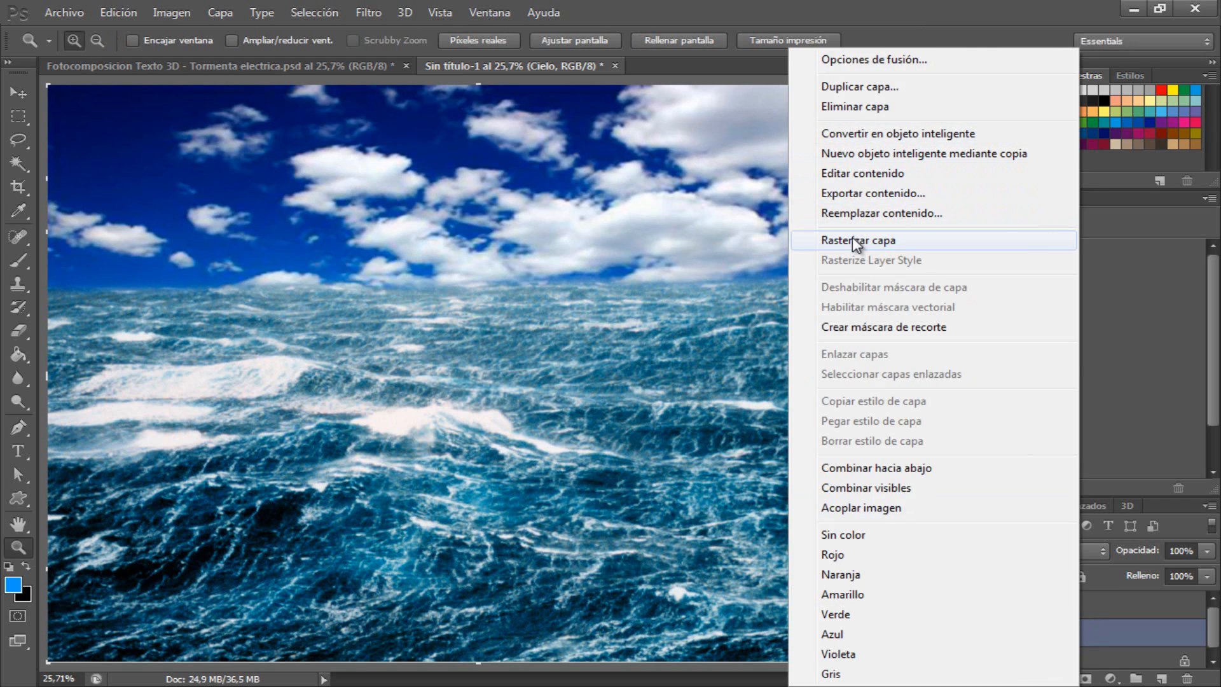
pyautogui.click(855, 240)
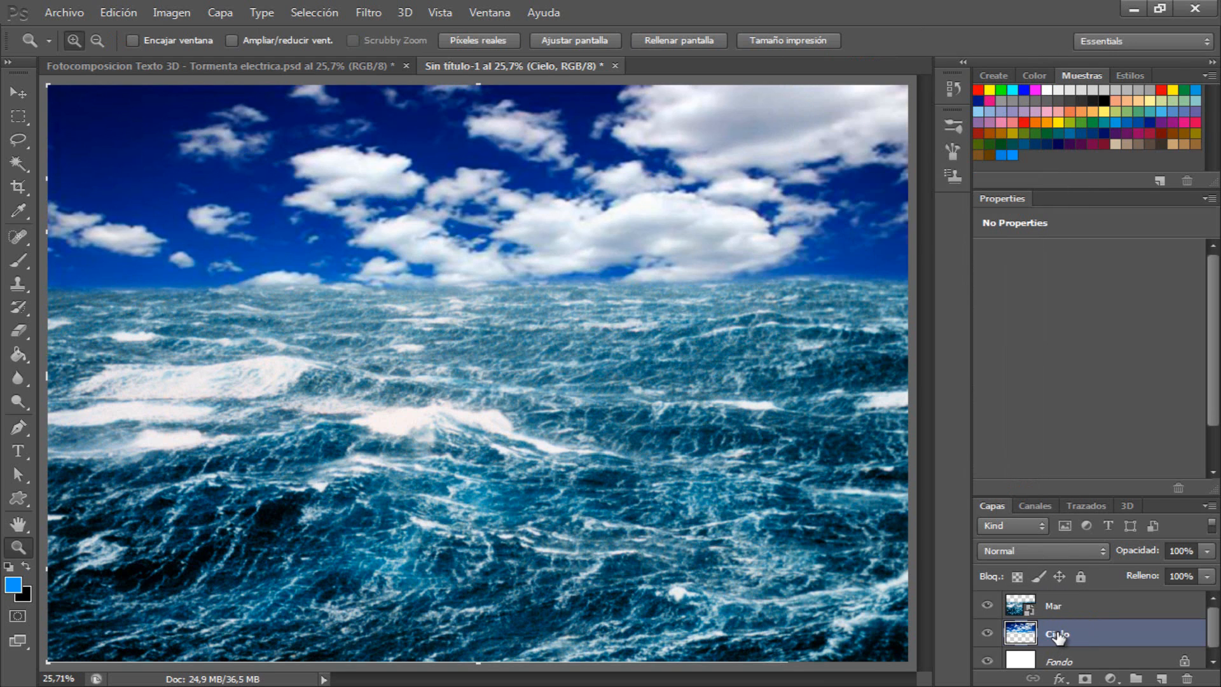
pyautogui.hotkey('ctrl', 'j')
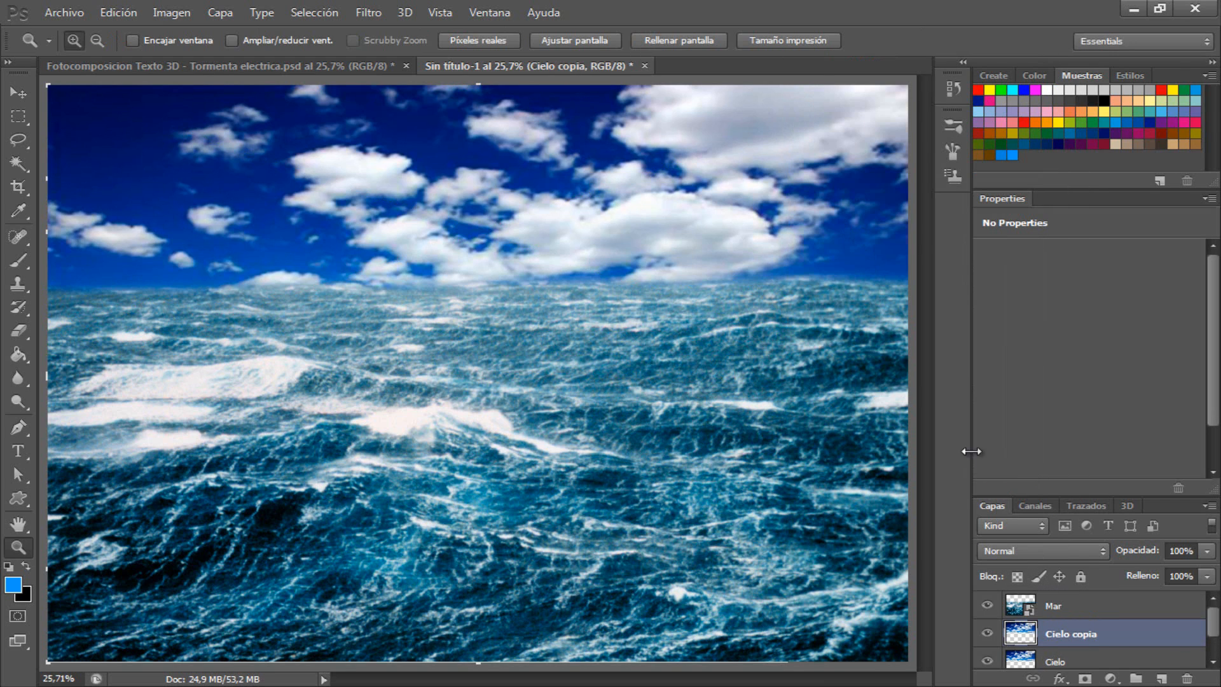
# Step: Flip the Cielo copia layer horizontally
pyautogui.hotkey('ctrl', 't')
pyautogui.rightClick(623, 167)
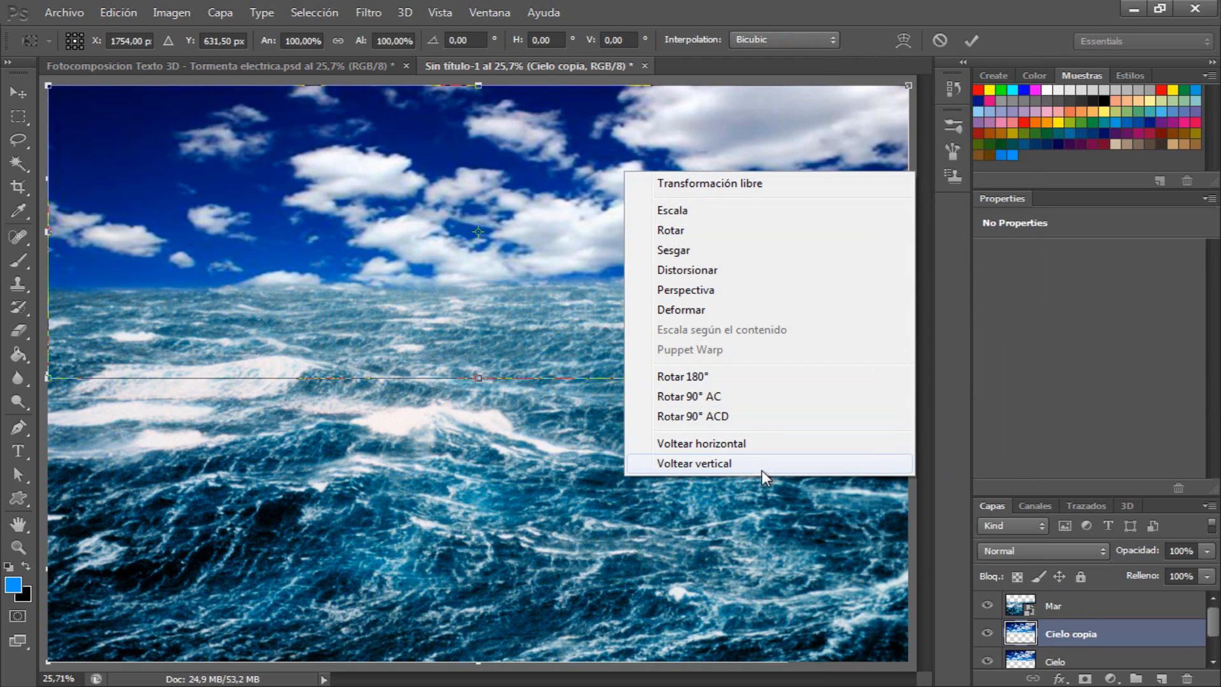
pyautogui.click(747, 448)
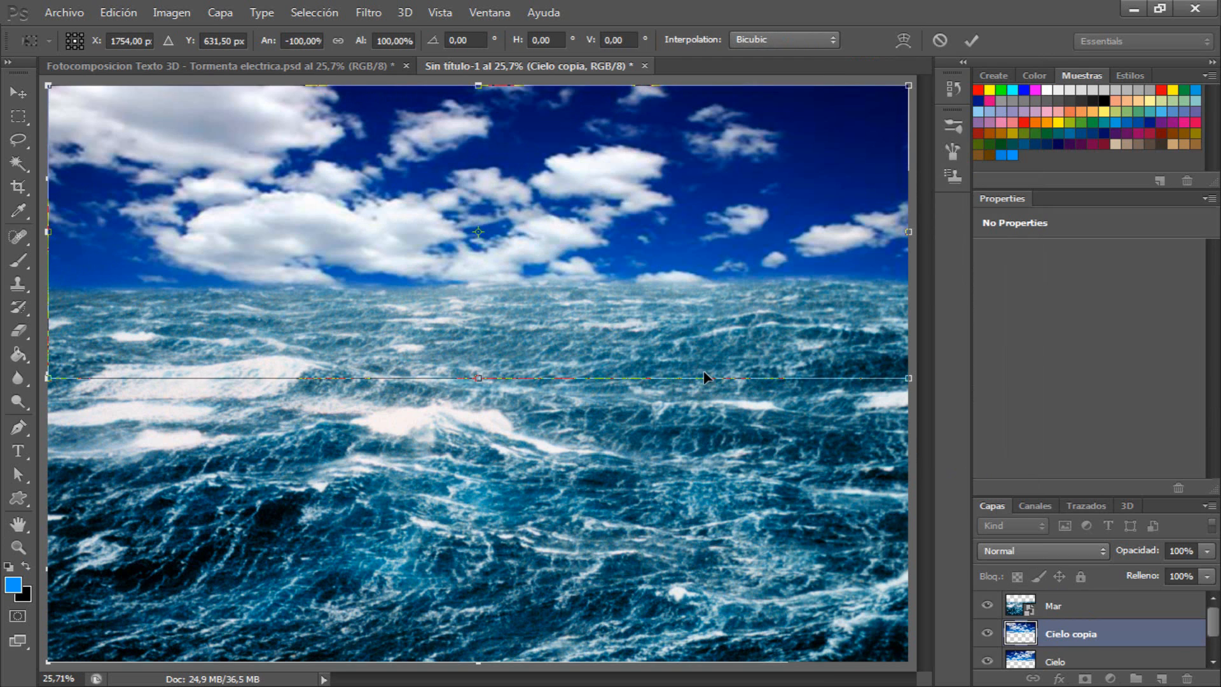
pyautogui.press('Return')
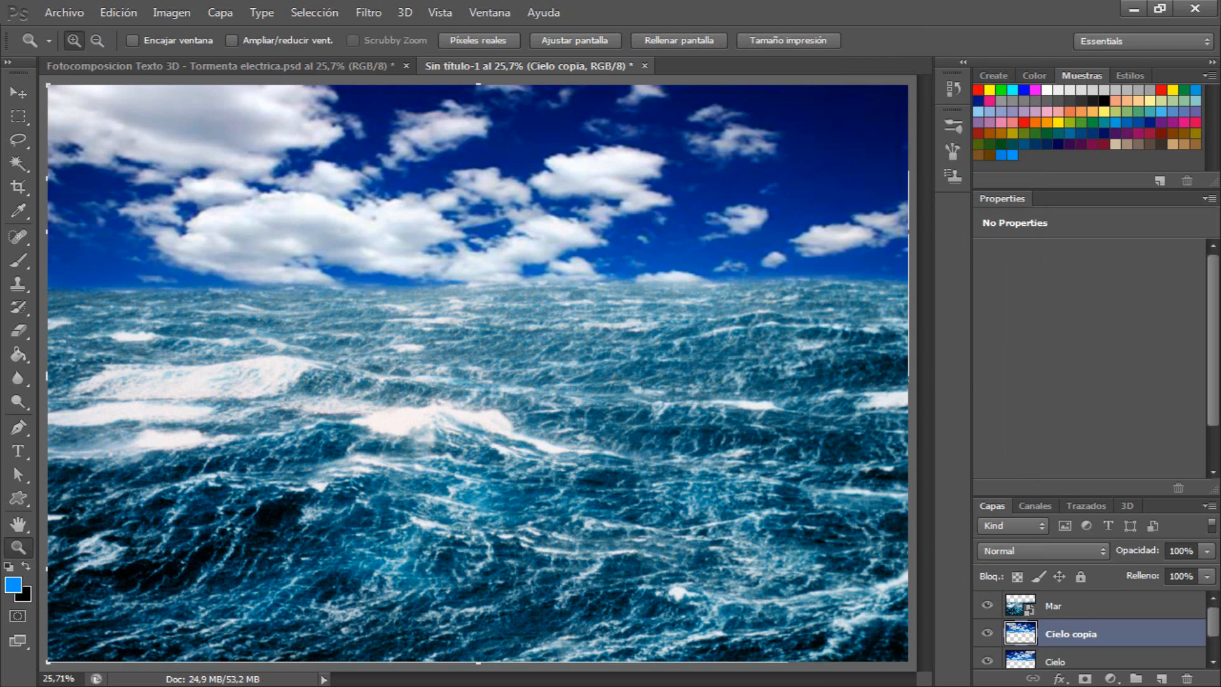
# Step: Add a layer mask to Cielo copia and hide the right-hand part of its sky with a soft 1000 px black brush at 100% opacity
pyautogui.click(1084, 679)
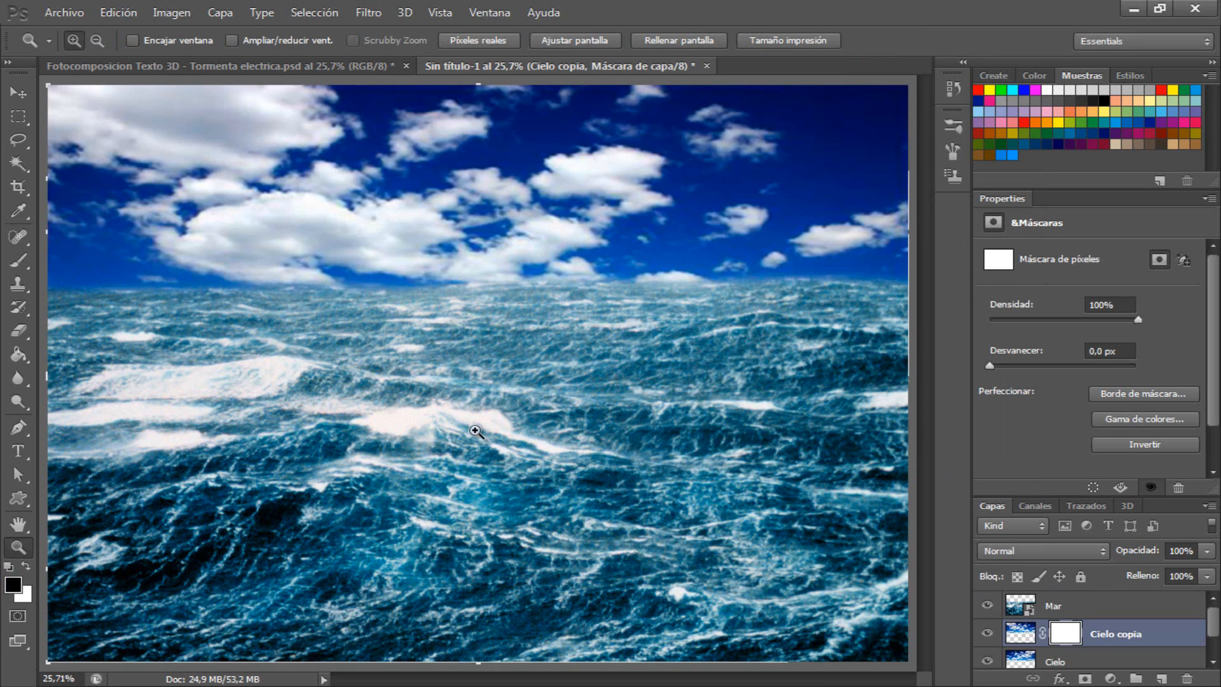
pyautogui.click(20, 264)
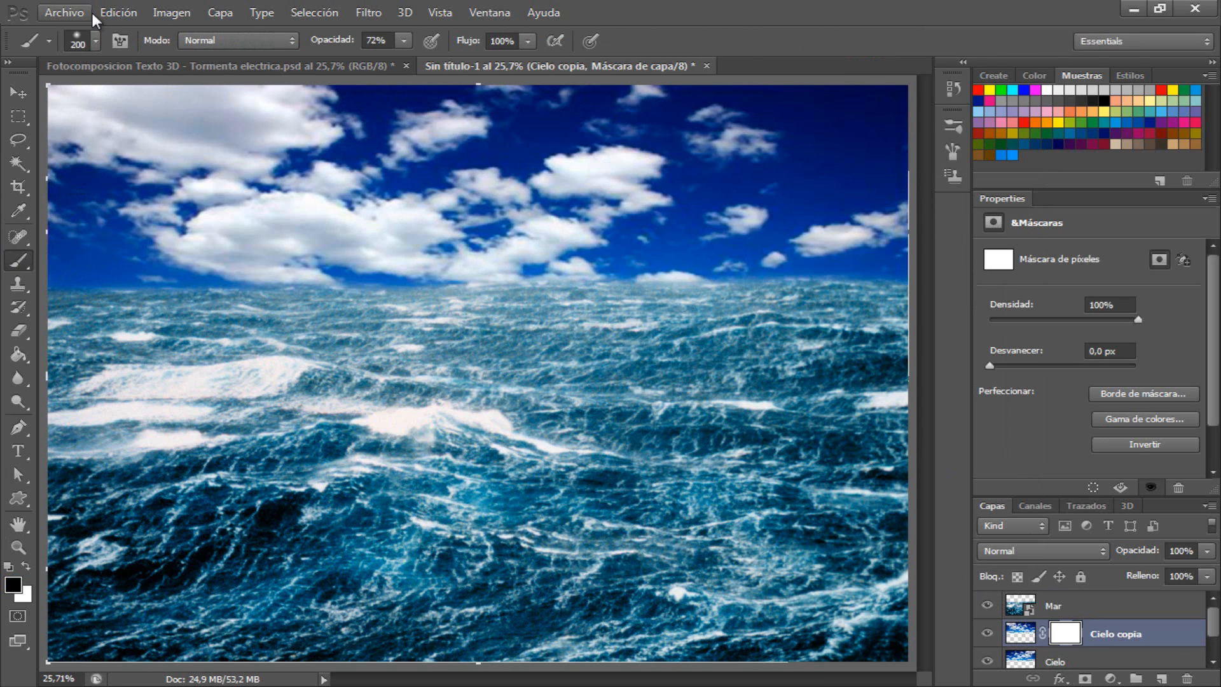
pyautogui.click(96, 42)
pyautogui.click(205, 75)
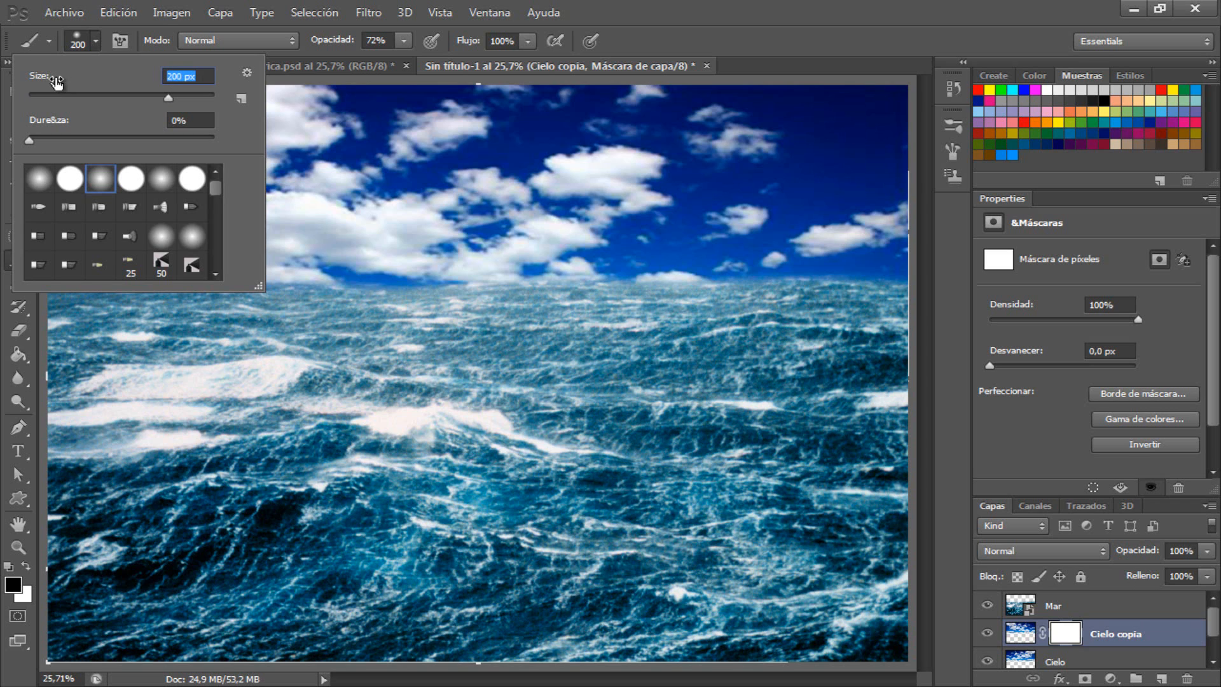
pyautogui.write('1000')
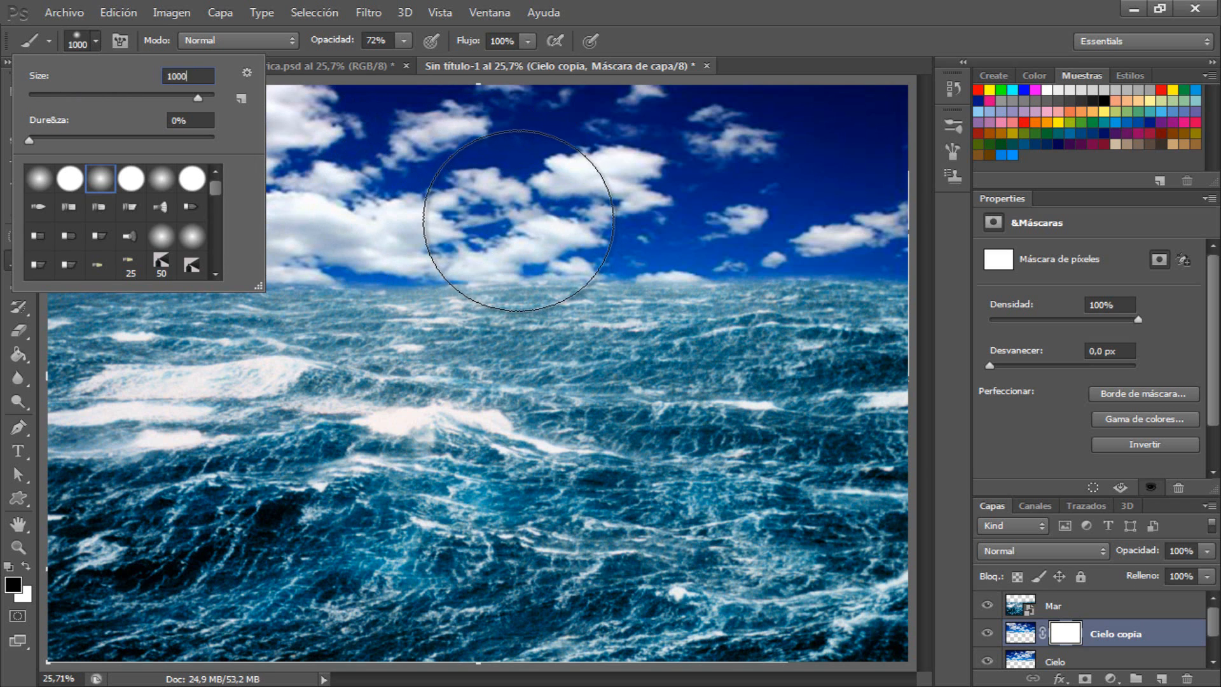
pyautogui.moveTo(839, 279)
pyautogui.mouseDown()
pyautogui.moveTo(864, 180)
pyautogui.moveTo(906, 204)
pyautogui.moveTo(840, 239)
pyautogui.moveTo(828, 149)
pyautogui.moveTo(818, 123)
pyautogui.mouseUp()
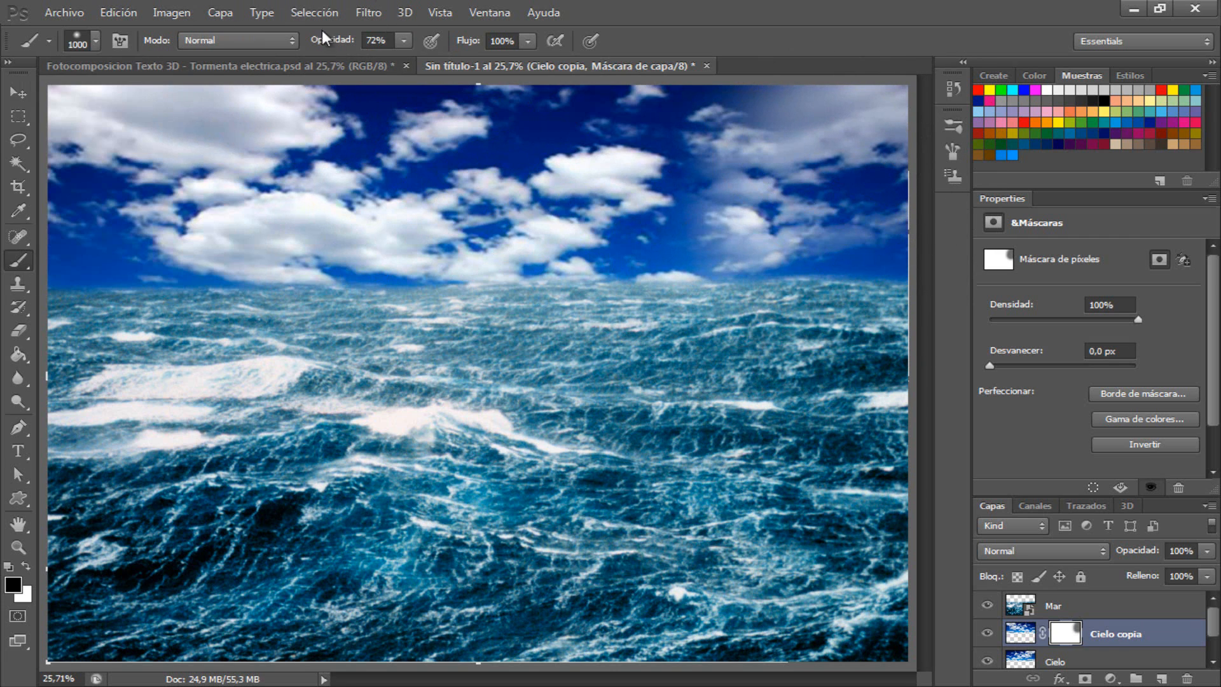
pyautogui.moveTo(328, 39); pyautogui.dragTo(431, 41)
pyautogui.moveTo(819, 264)
pyautogui.mouseDown()
pyautogui.moveTo(863, 147)
pyautogui.moveTo(819, 278)
pyautogui.moveTo(779, 228)
pyautogui.moveTo(781, 150)
pyautogui.moveTo(712, 257)
pyautogui.moveTo(671, 262)
pyautogui.moveTo(706, 178)
pyautogui.moveTo(625, 298)
pyautogui.moveTo(678, 169)
pyautogui.moveTo(650, 147)
pyautogui.moveTo(671, 173)
pyautogui.moveTo(682, 119)
pyautogui.moveTo(657, 112)
pyautogui.moveTo(650, 139)
pyautogui.moveTo(657, 88)
pyautogui.moveTo(698, 130)
pyautogui.mouseUp()
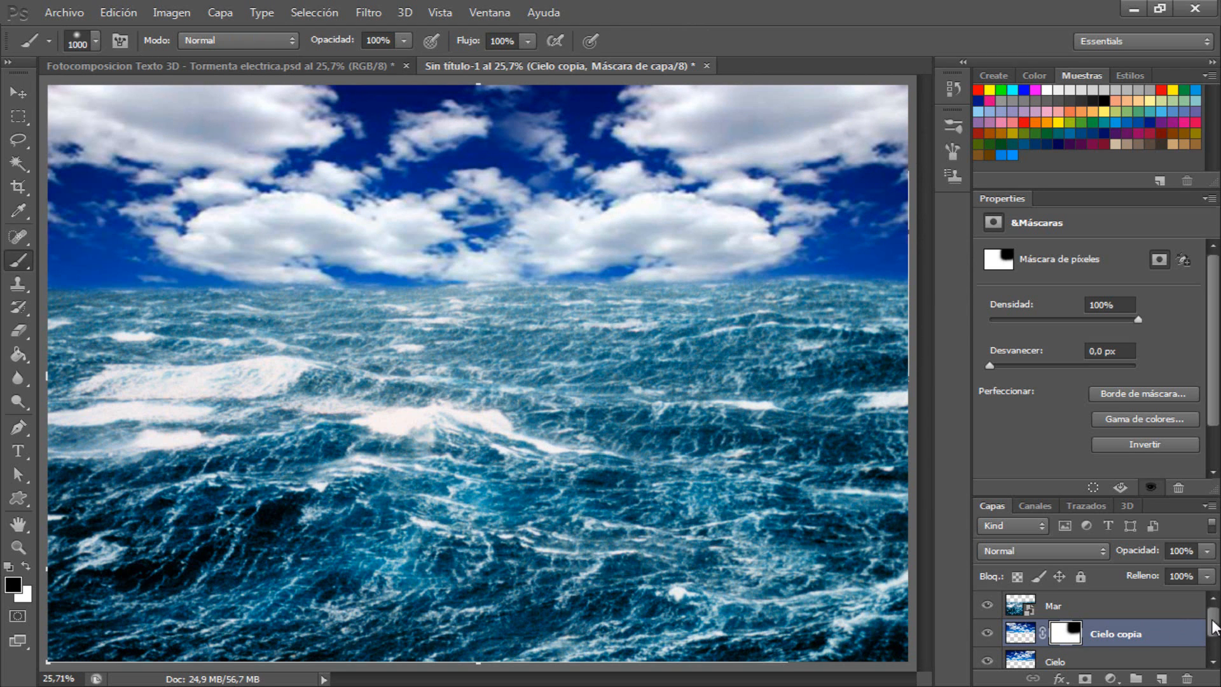
# Step: Merge the masked Cielo copia layer with the Cielo layer beneath it
pyautogui.moveTo(1213, 627); pyautogui.dragTo(1213, 636)
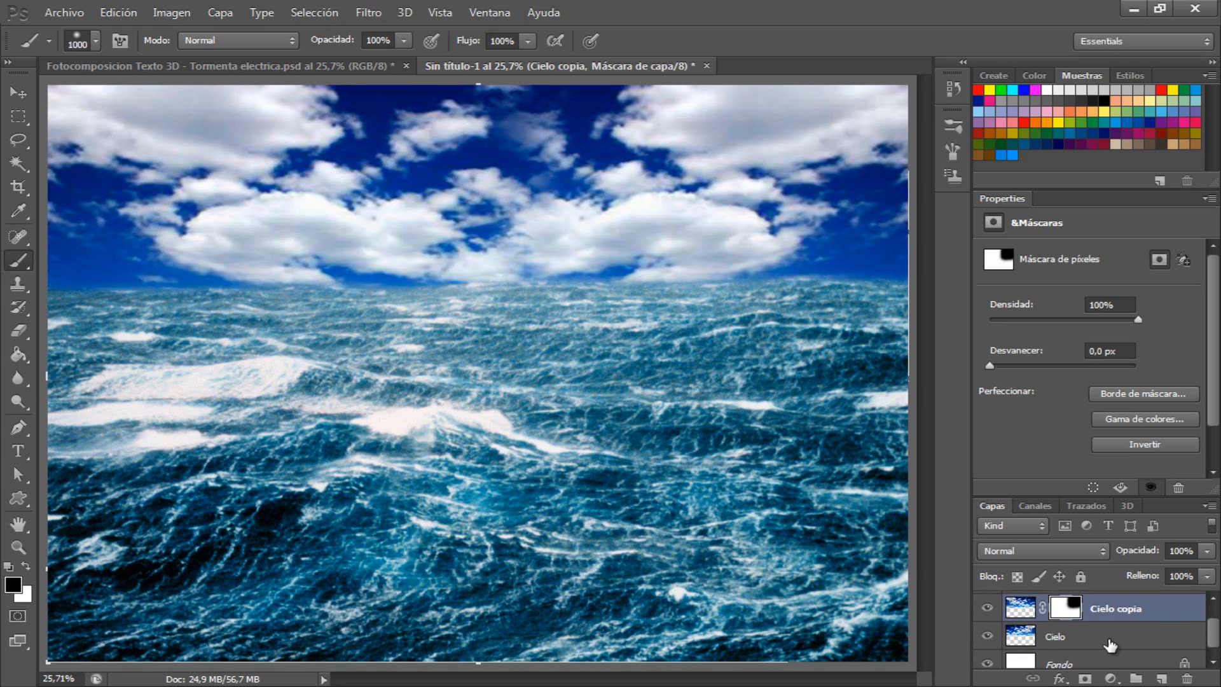
pyautogui.keyDown('shift'); pyautogui.click(1091, 644); pyautogui.keyUp('shift')
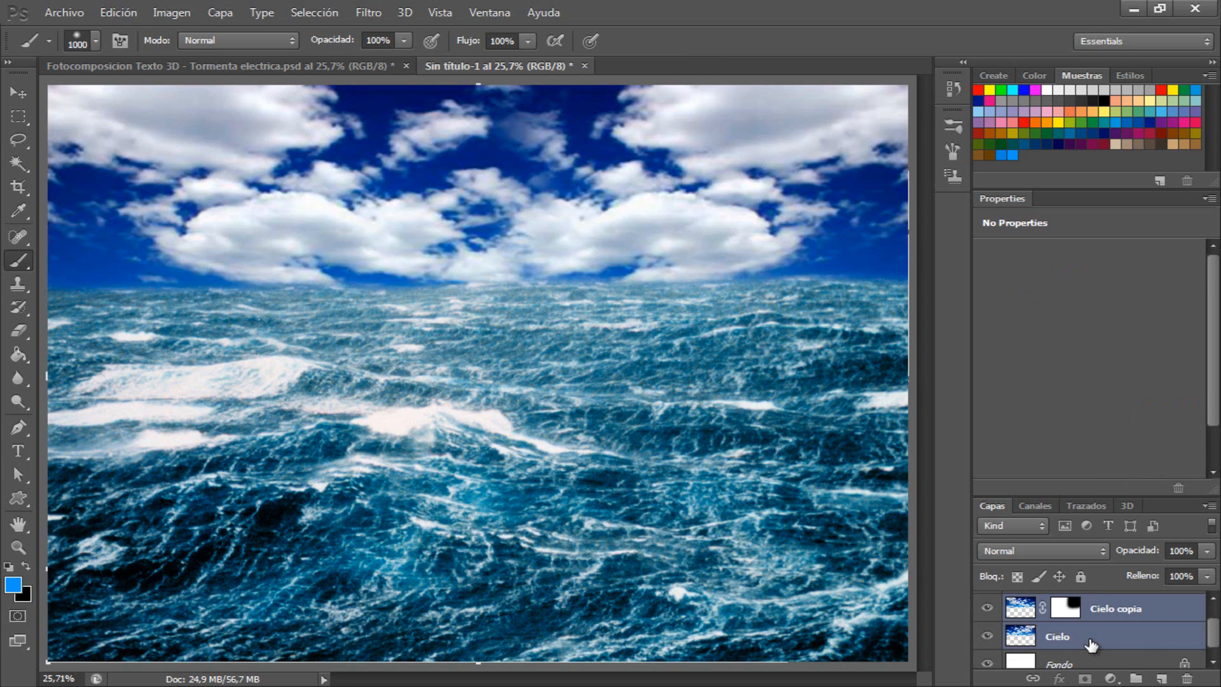
pyautogui.hotkey('ctrl', 'e')
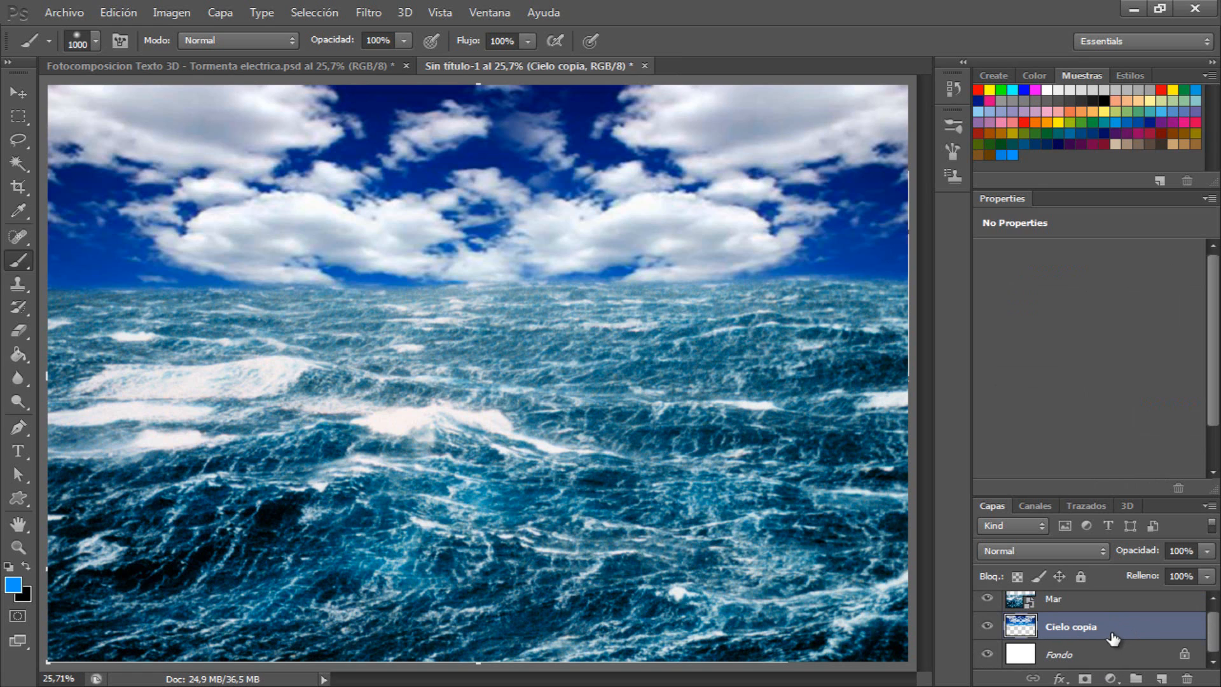
# Step: Add a Brightness/Contrast adjustment layer above the merged sky with brightness -150 and contrast 30
pyautogui.click(1109, 679)
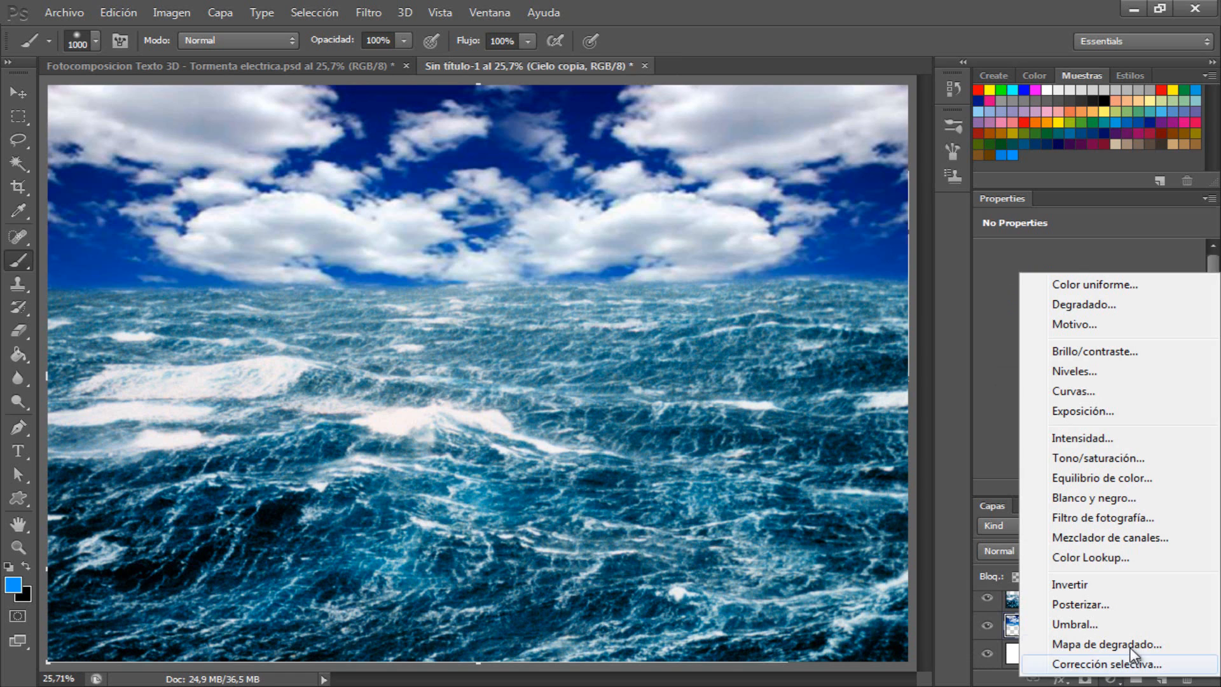
pyautogui.click(1103, 355)
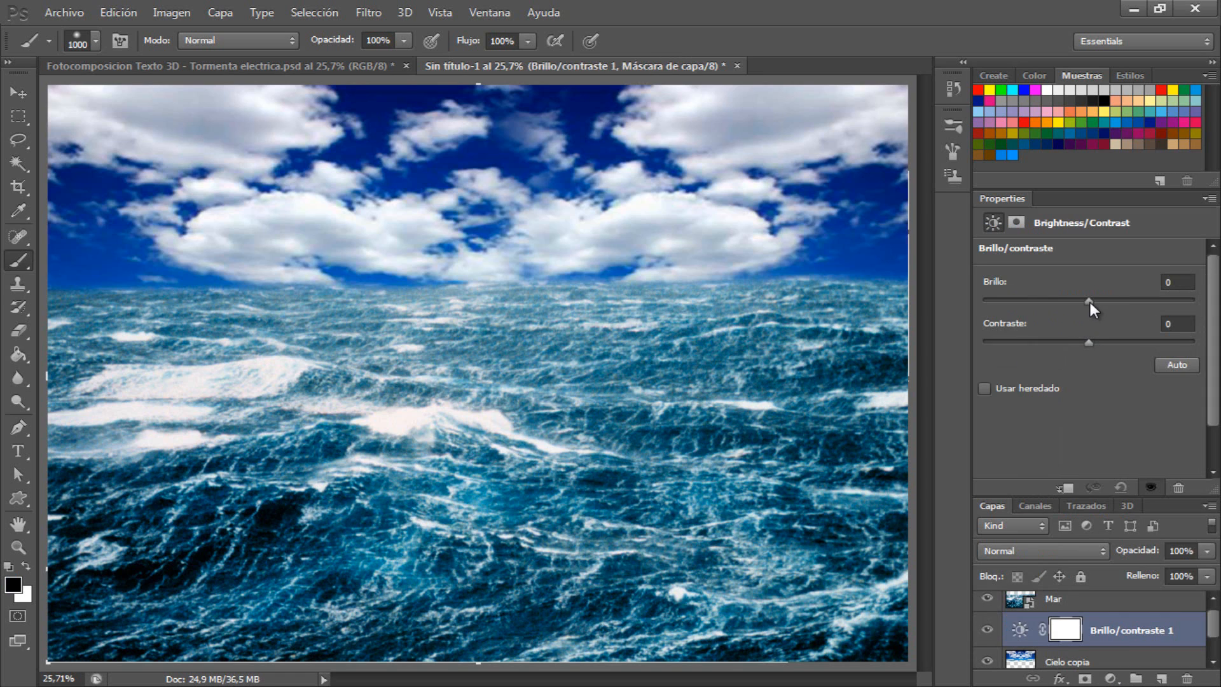
pyautogui.moveTo(1090, 303); pyautogui.dragTo(863, 287)
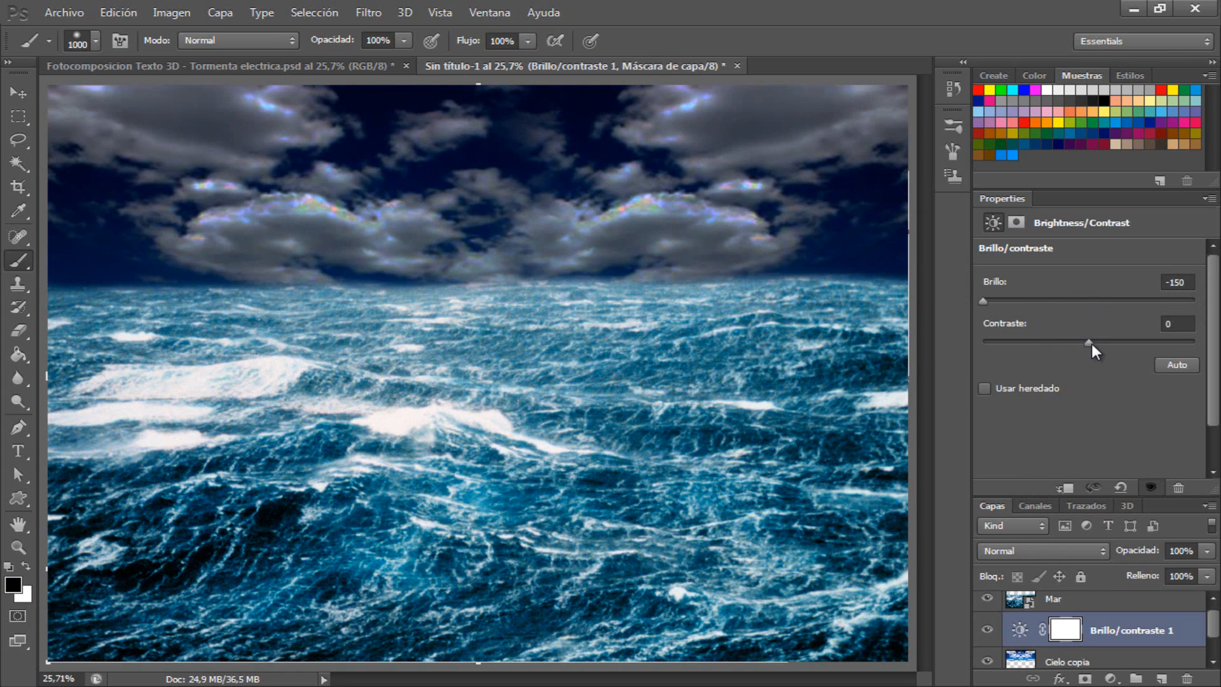
pyautogui.moveTo(1092, 343); pyautogui.dragTo(1119, 343)
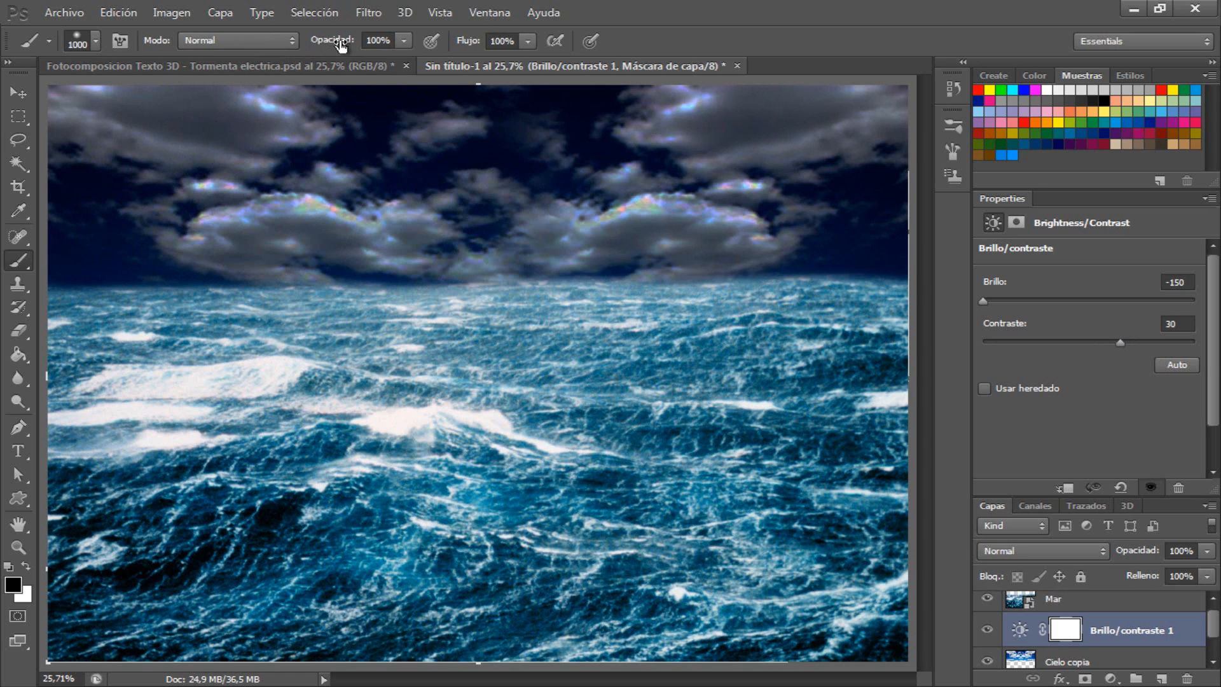
# Step: Paint the Brillo/contraste 1 mask over the cloud highlights with a soft 200 px black brush at 60% opacity to brighten them
pyautogui.moveTo(341, 43); pyautogui.dragTo(335, 45)
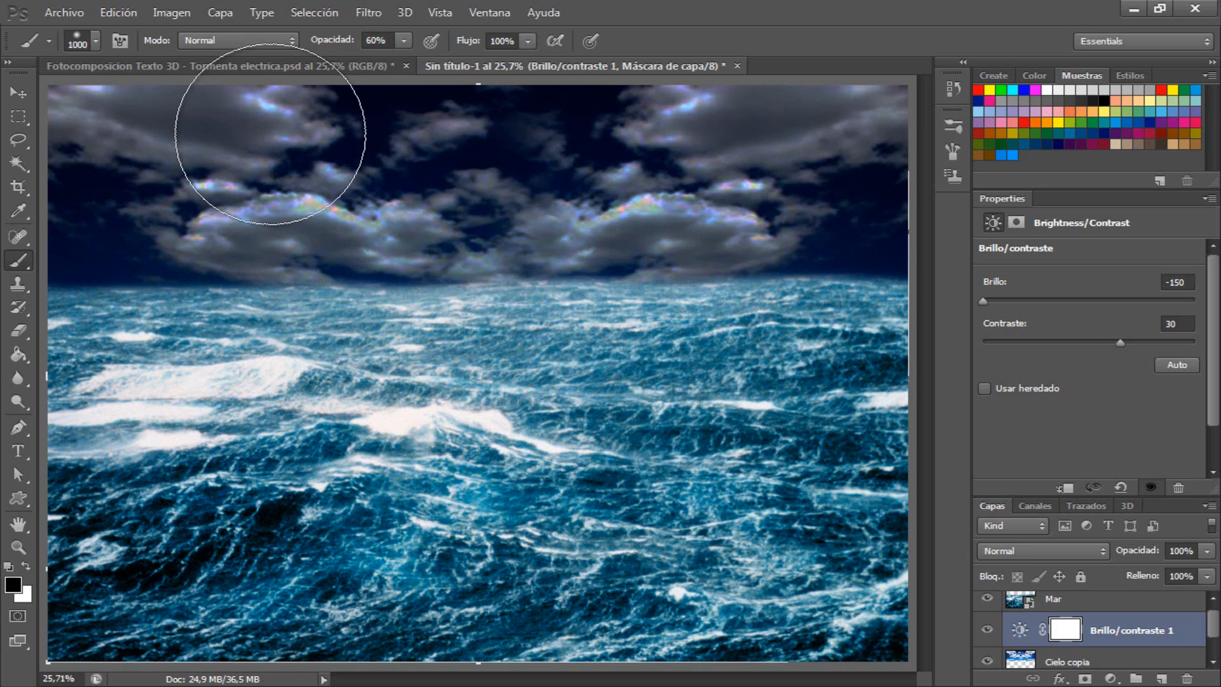
pyautogui.click(96, 42)
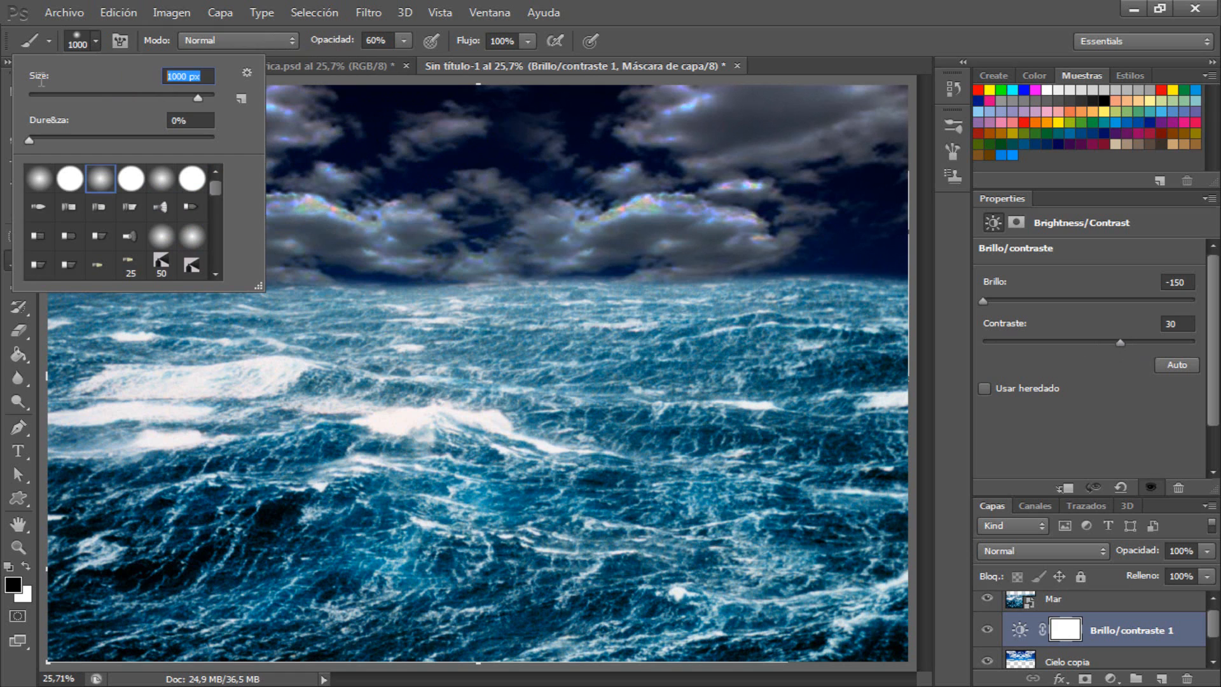
pyautogui.write('200')
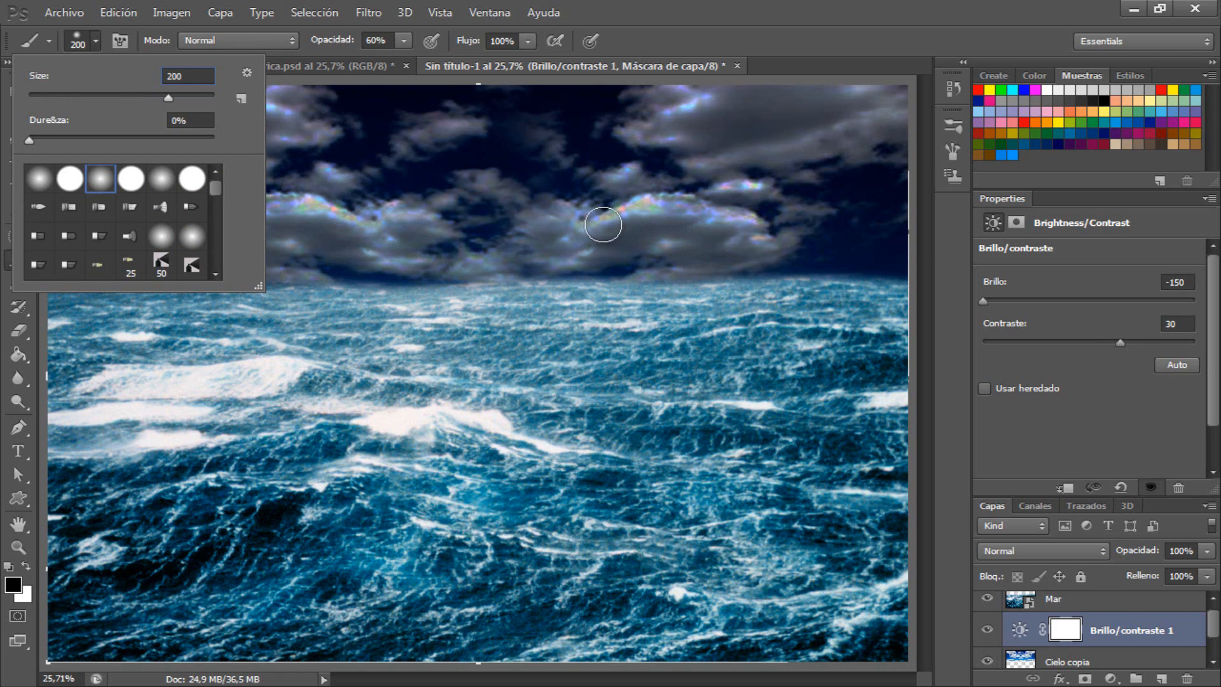
pyautogui.moveTo(598, 225); pyautogui.dragTo(676, 204)
pyautogui.moveTo(761, 227)
pyautogui.mouseDown()
pyautogui.moveTo(706, 209)
pyautogui.moveTo(764, 225)
pyautogui.moveTo(758, 243)
pyautogui.moveTo(724, 188)
pyautogui.moveTo(750, 189)
pyautogui.mouseUp()
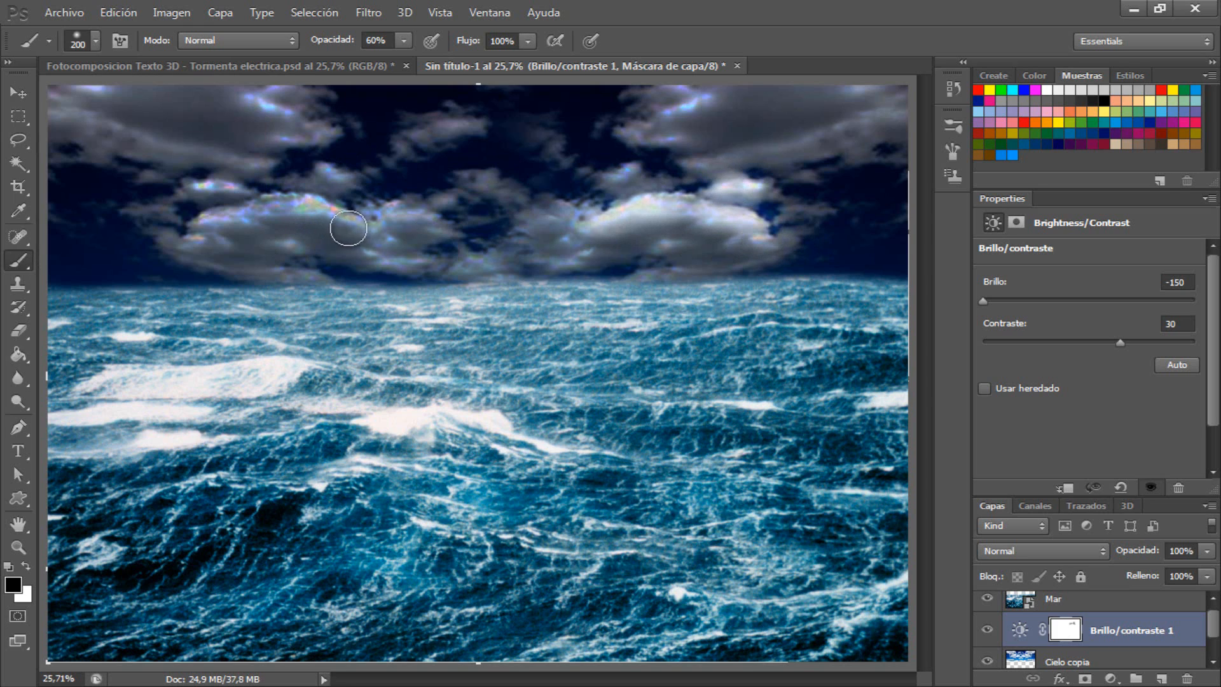
pyautogui.moveTo(373, 240)
pyautogui.mouseDown()
pyautogui.moveTo(280, 207)
pyautogui.moveTo(197, 222)
pyautogui.moveTo(235, 189)
pyautogui.moveTo(208, 188)
pyautogui.moveTo(290, 117)
pyautogui.moveTo(262, 104)
pyautogui.moveTo(265, 91)
pyautogui.moveTo(294, 128)
pyautogui.mouseUp()
pyautogui.moveTo(644, 127)
pyautogui.mouseDown()
pyautogui.moveTo(673, 125)
pyautogui.moveTo(710, 92)
pyautogui.moveTo(658, 124)
pyautogui.mouseUp()
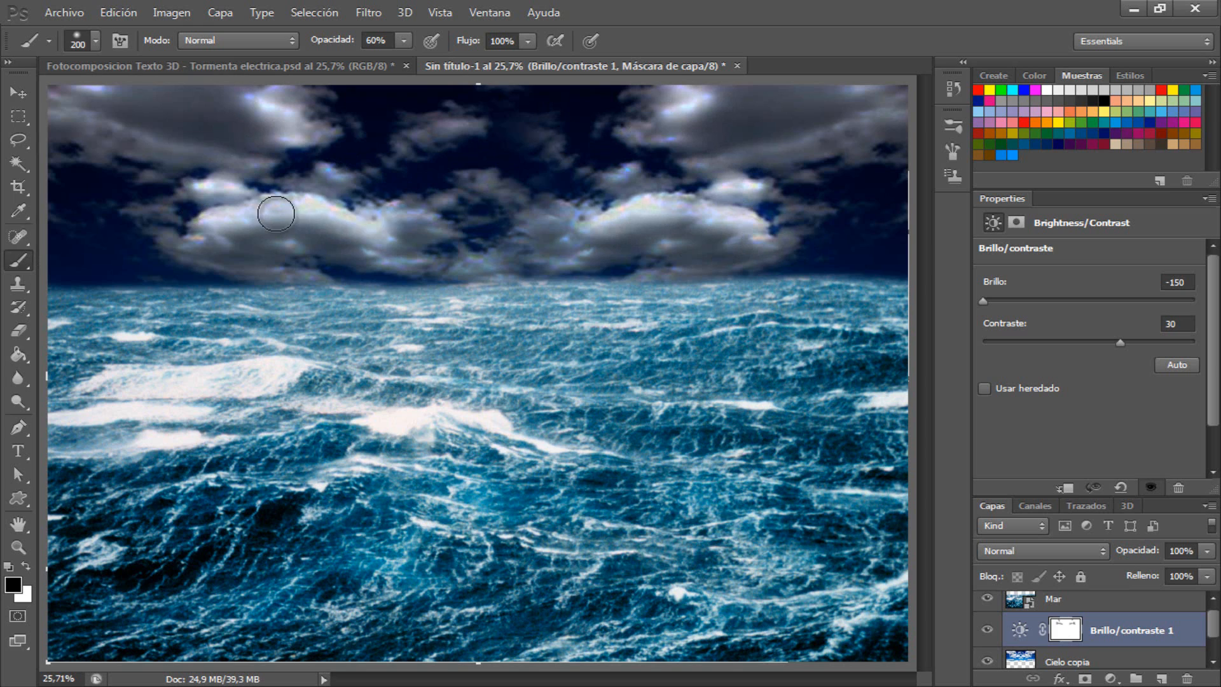
pyautogui.click(399, 215)
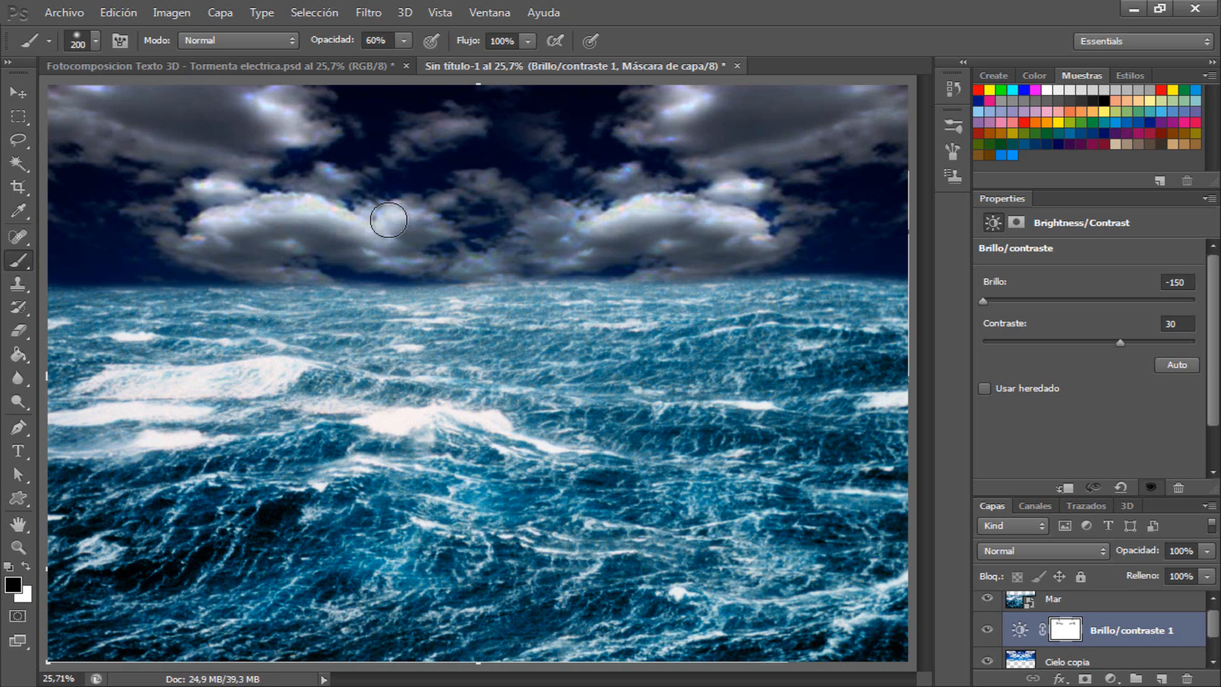
pyautogui.moveTo(382, 218); pyautogui.dragTo(381, 196)
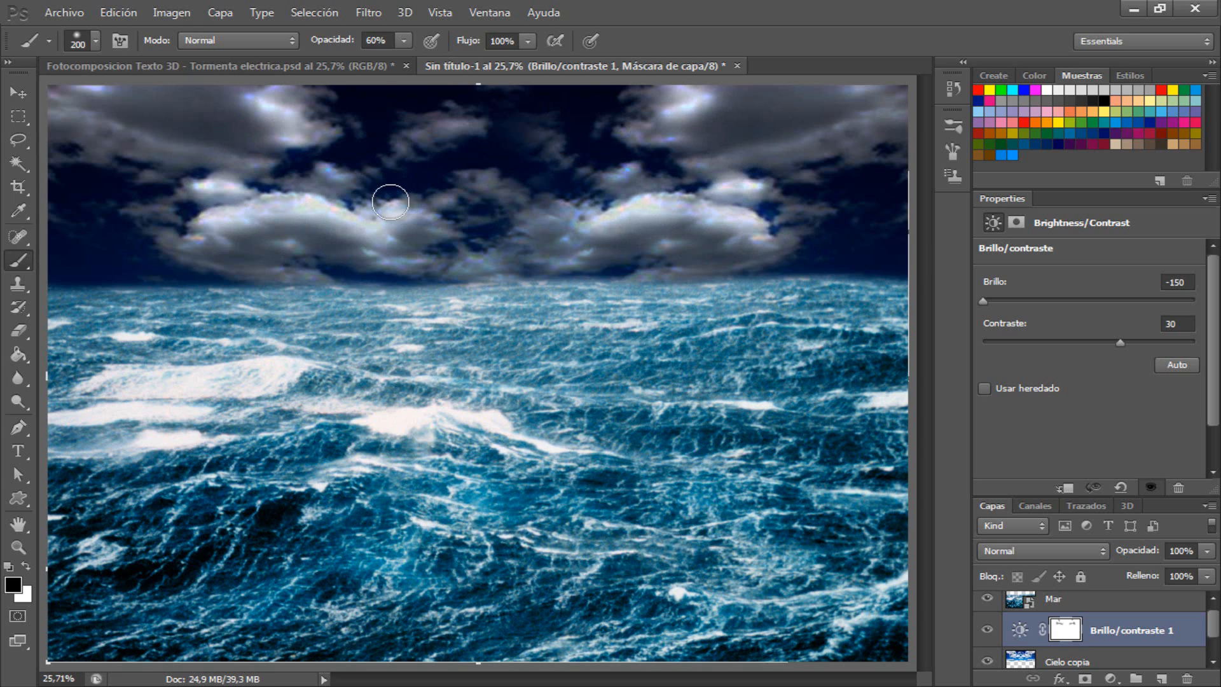
pyautogui.click(52, 96)
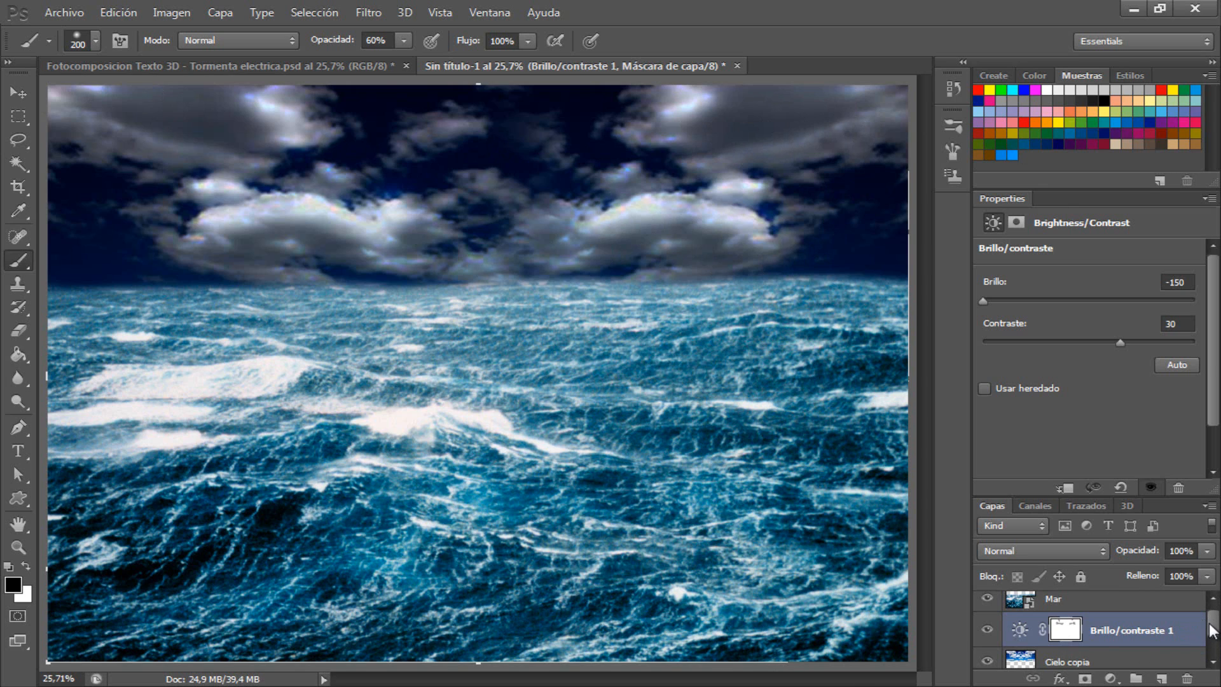
# Step: Group the Brillo/contraste 1 and Cielo copia layers and name the group Cielo
pyautogui.moveTo(1213, 630); pyautogui.dragTo(1213, 648)
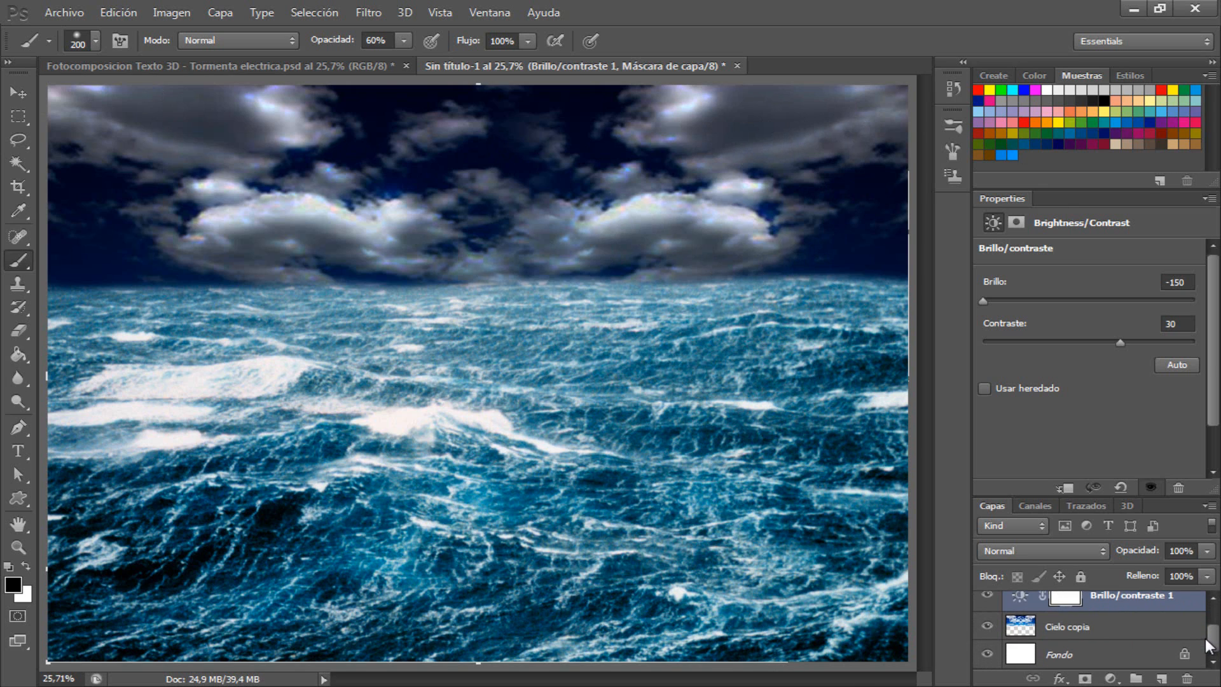
pyautogui.click(1063, 632)
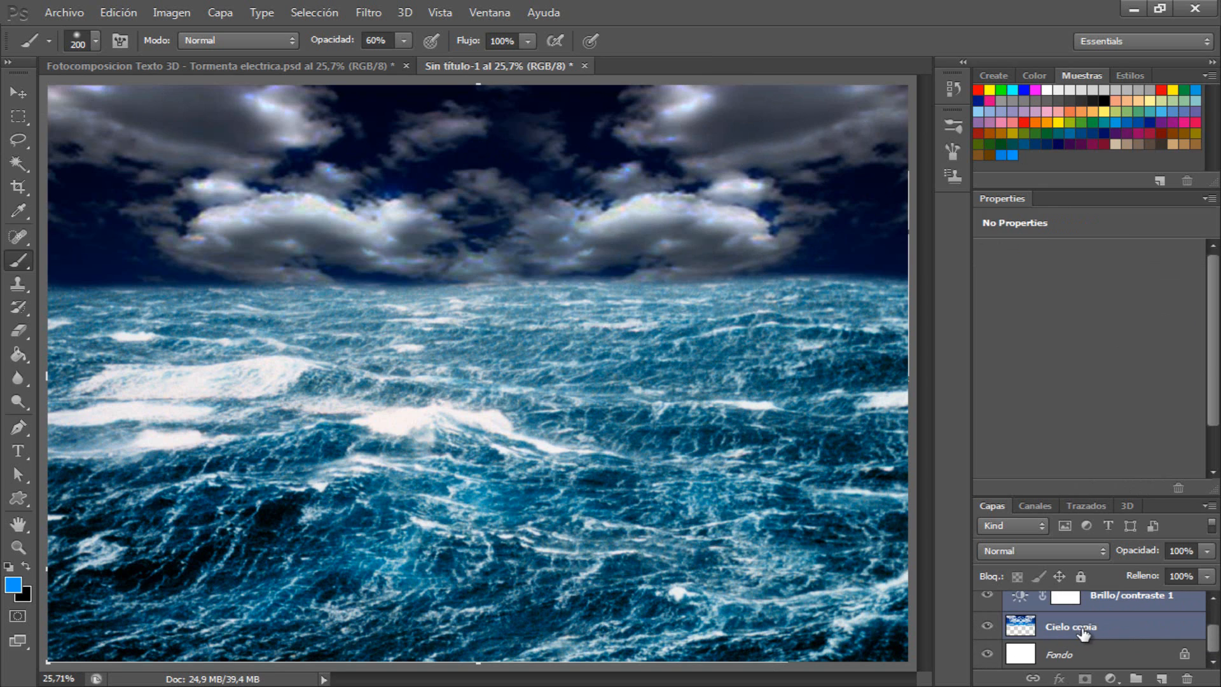
pyautogui.hotkey('ctrl', 'g')
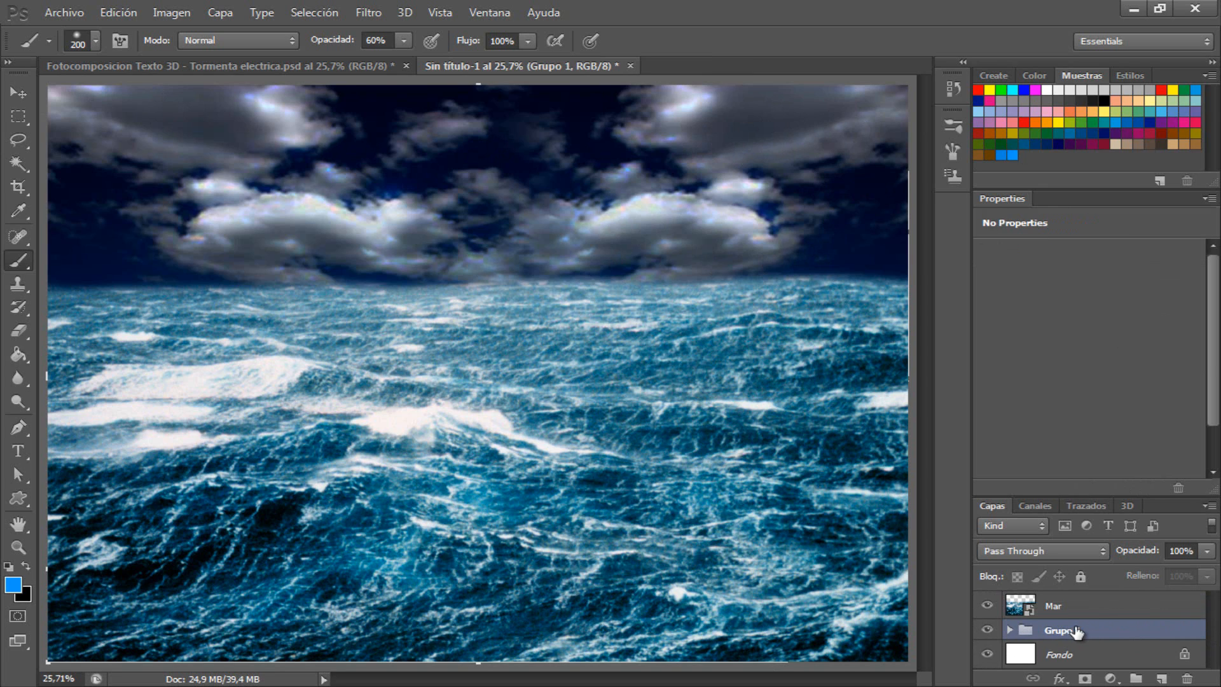
pyautogui.doubleClick(1070, 630)
pyautogui.write('Cielo')
pyautogui.press('Return')
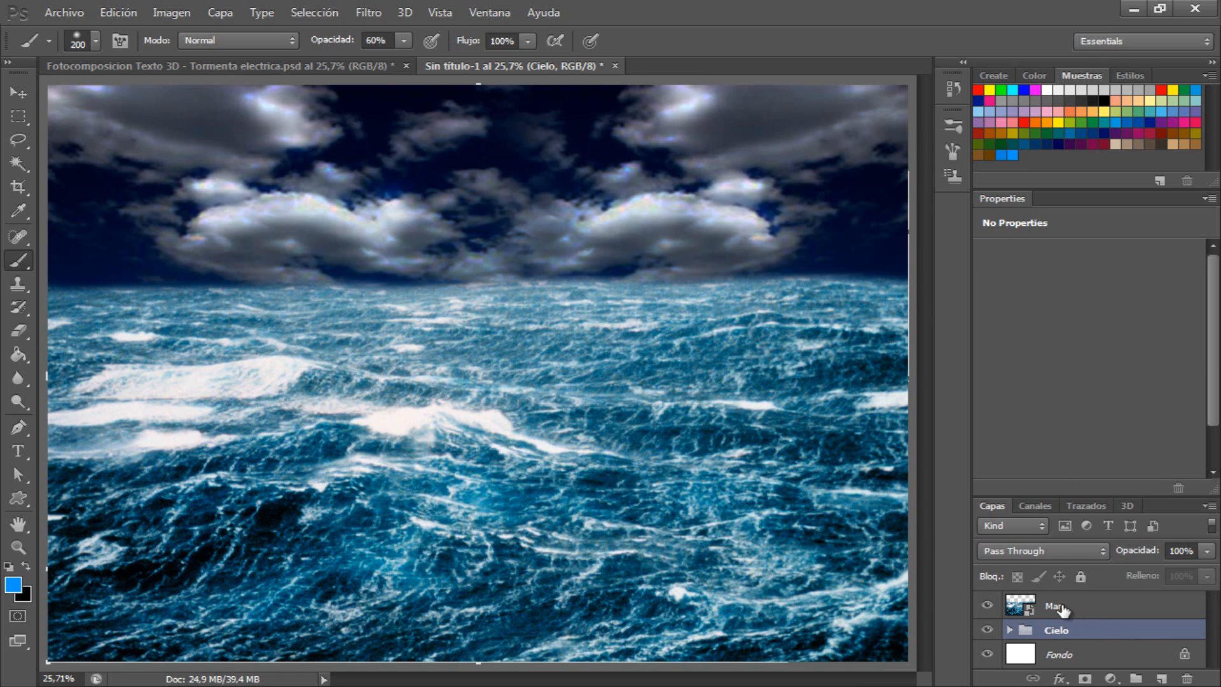
# Step: Add a colorized Hue/Saturation adjustment with hue 205 and saturation 25 above the Mar layer and clip it to that layer
pyautogui.click(1062, 607)
pyautogui.click(1110, 678)
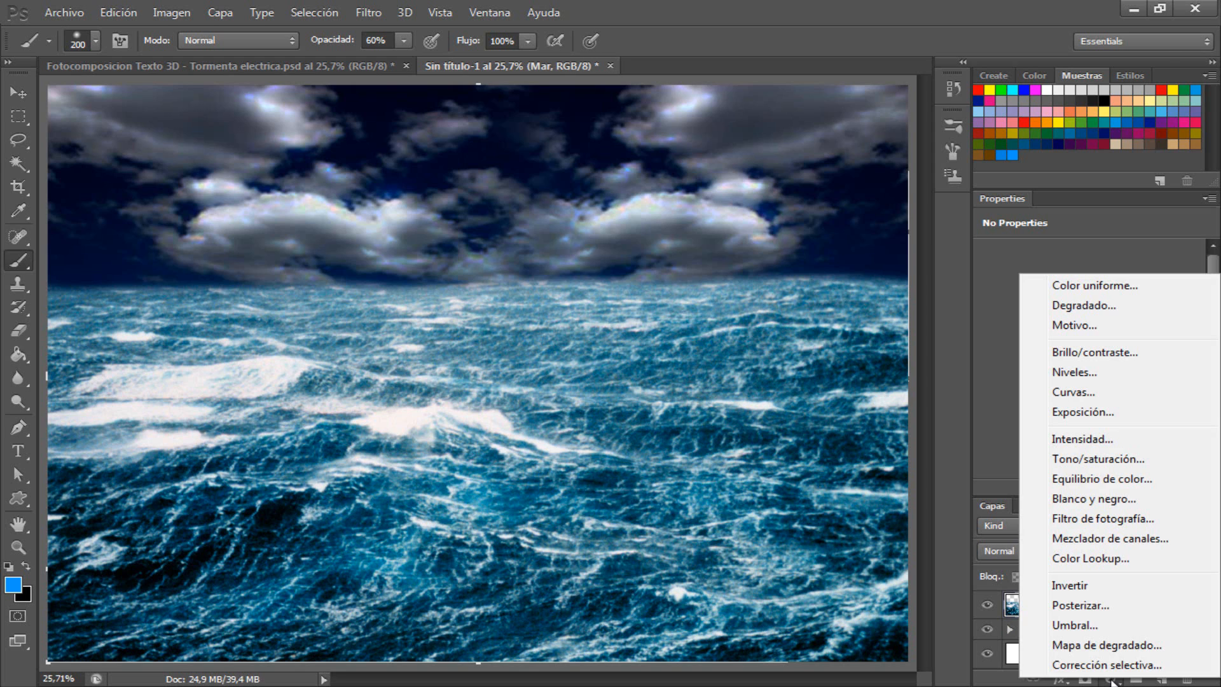
pyautogui.click(1101, 459)
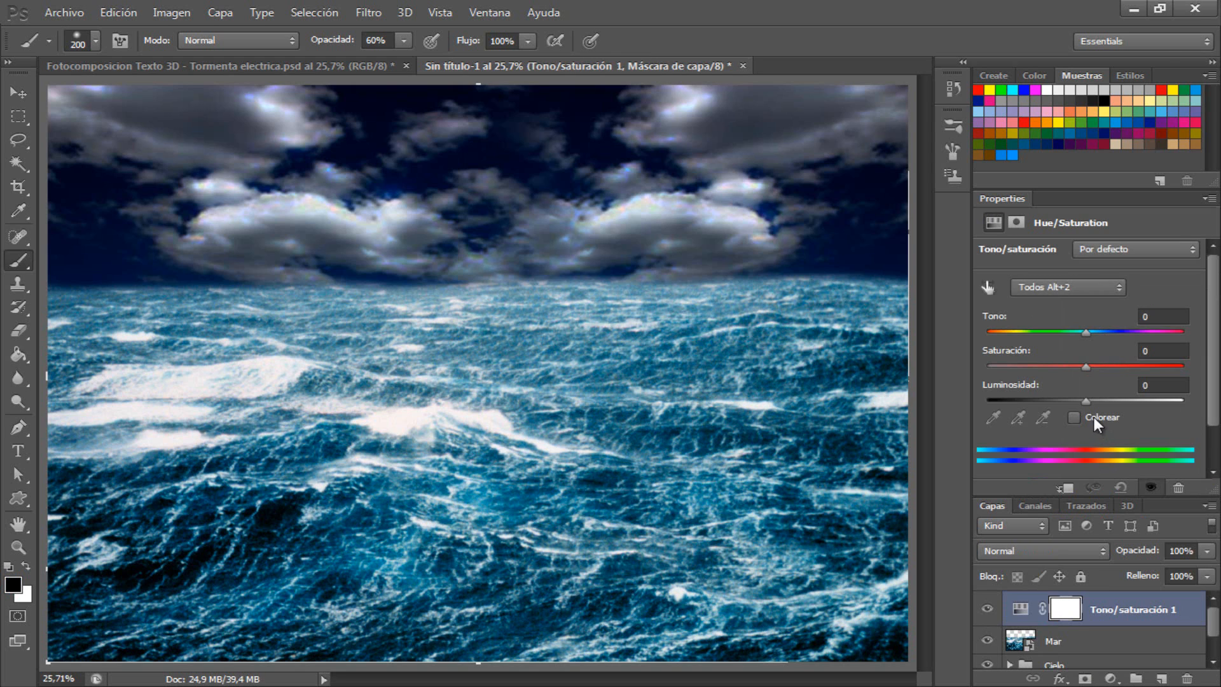
pyautogui.click(1073, 415)
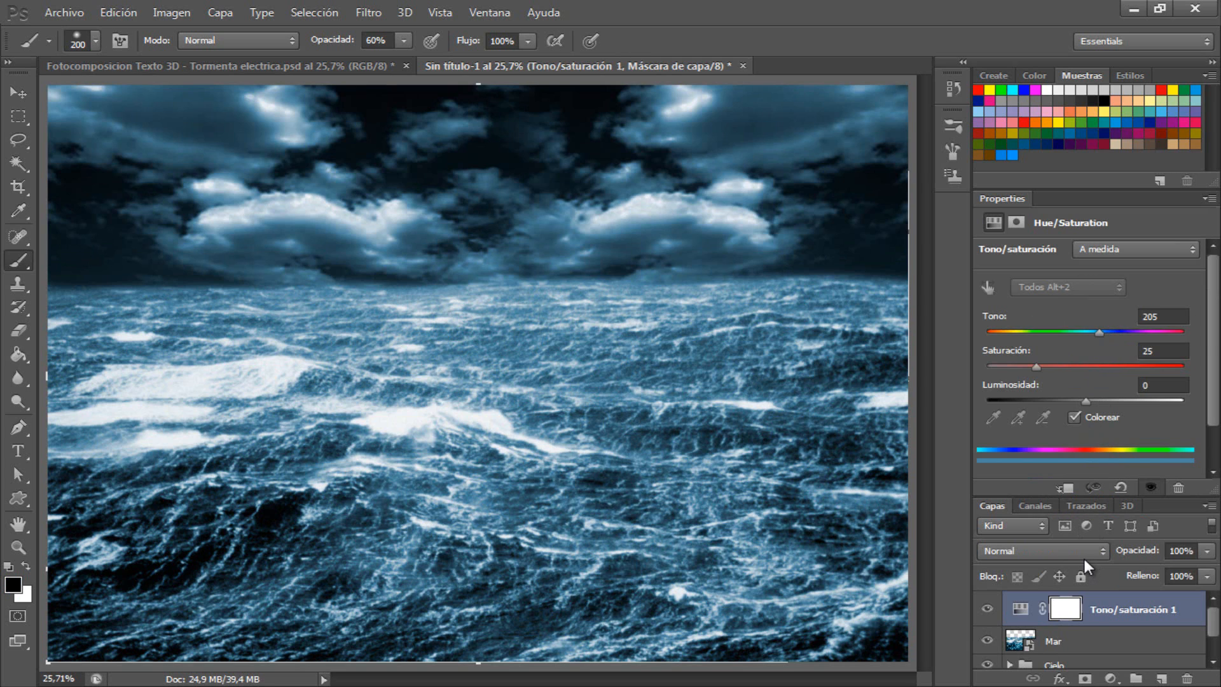
pyautogui.hotkey('ctrl', 'alt', 'g')
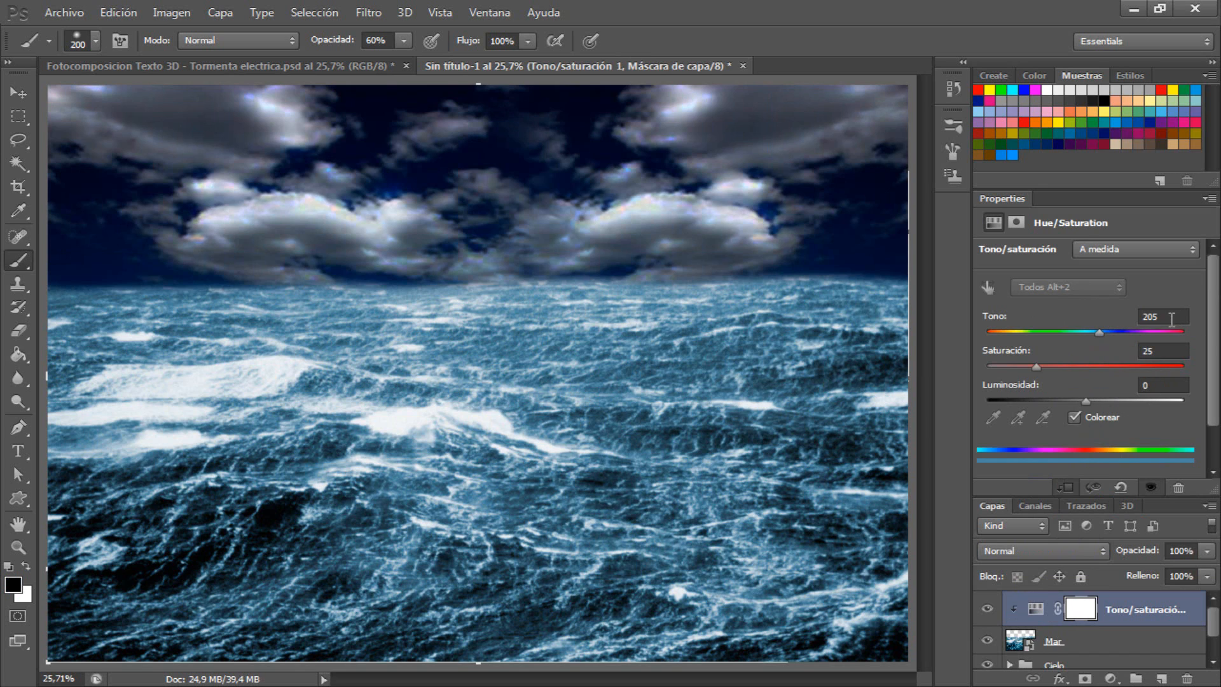
pyautogui.press('Return')
# Step: Group the Hue/Saturation adjustment with the Mar layer and name the group Mar
pyautogui.keyDown('shift'); pyautogui.click(1089, 644); pyautogui.keyUp('shift')
pyautogui.hotkey('ctrl', 'g')
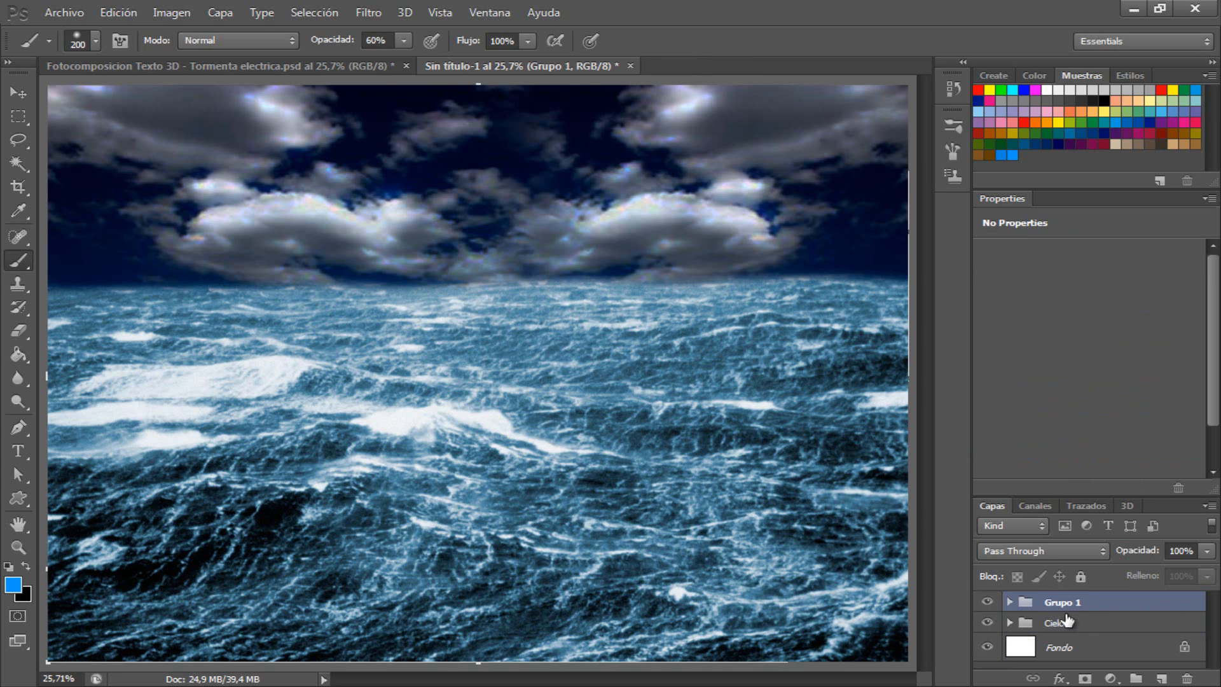
pyautogui.doubleClick(1068, 601)
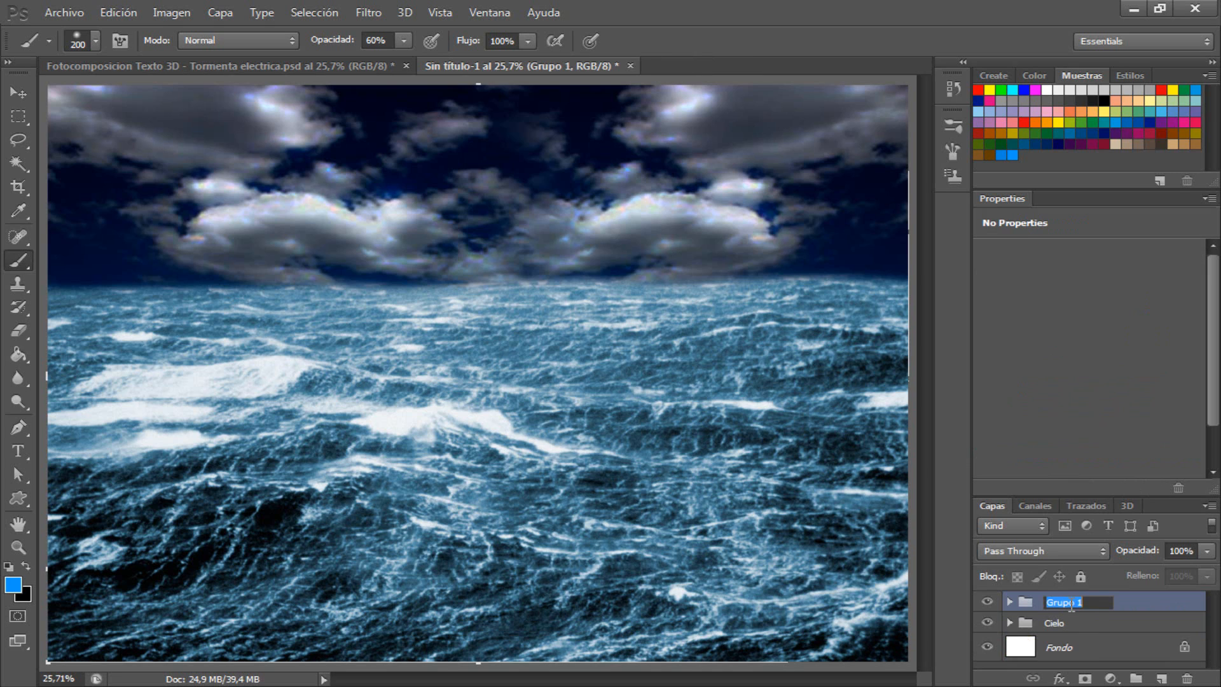
pyautogui.write('Mar')
pyautogui.press('Return')
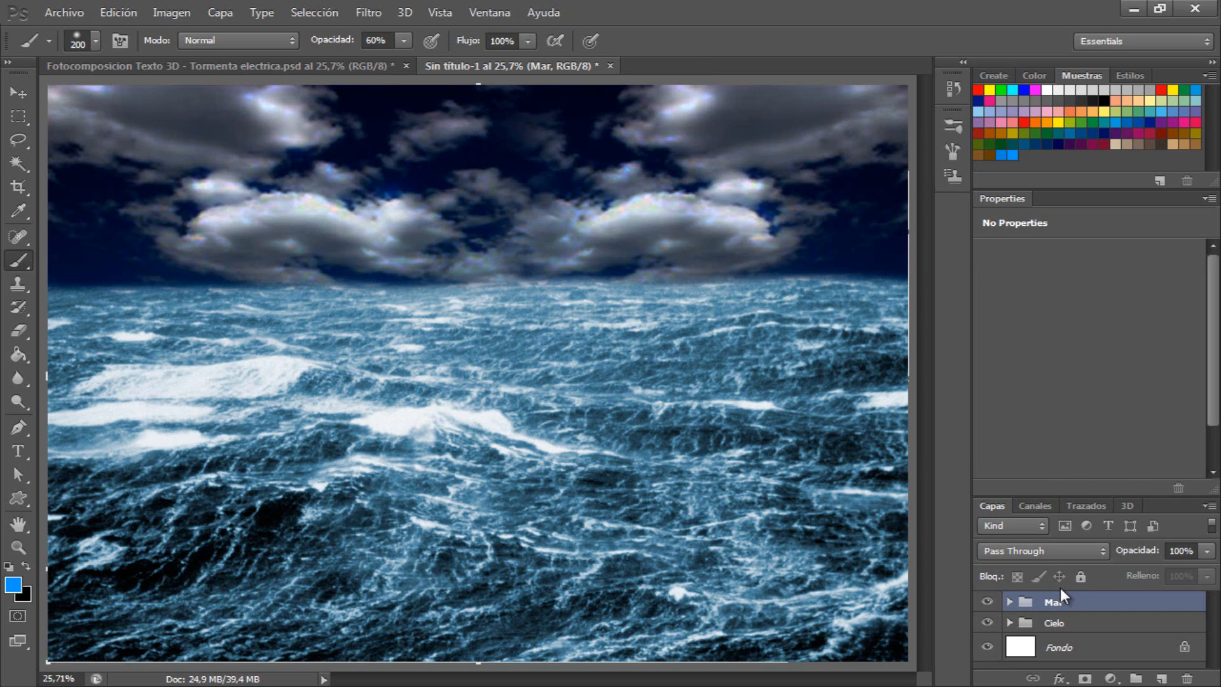
# Step: Place the Braank.png image above the Mar group and rasterize its layer
pyautogui.click(56, 12)
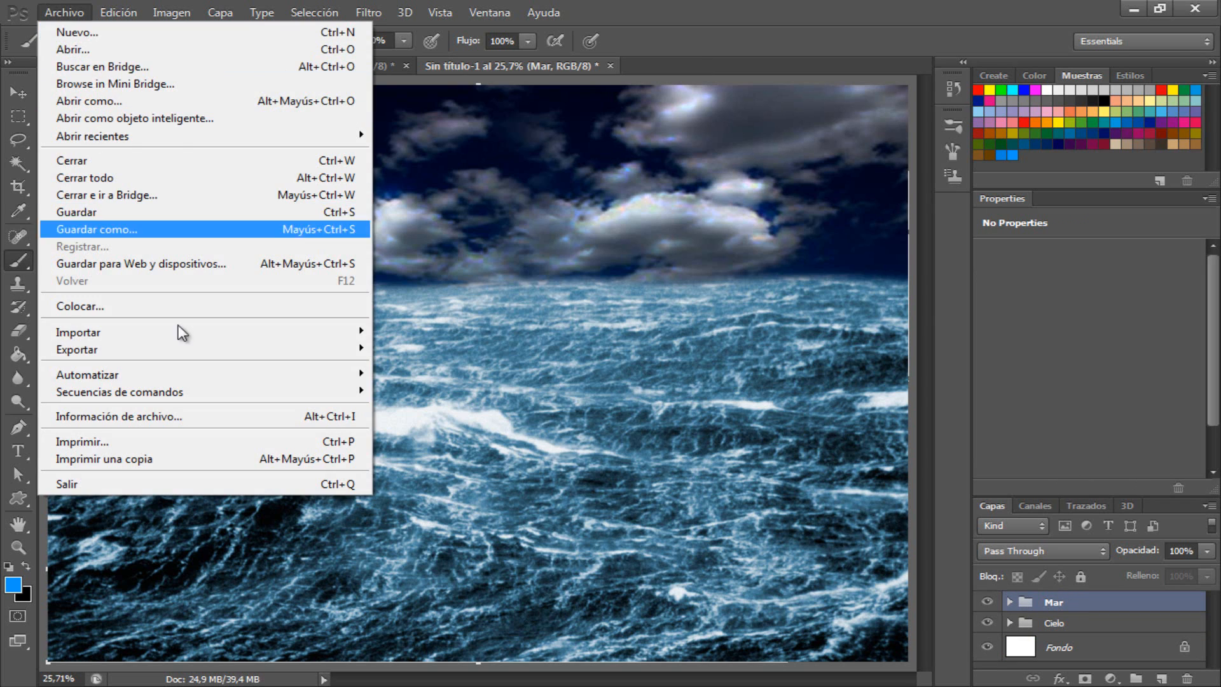
pyautogui.click(182, 304)
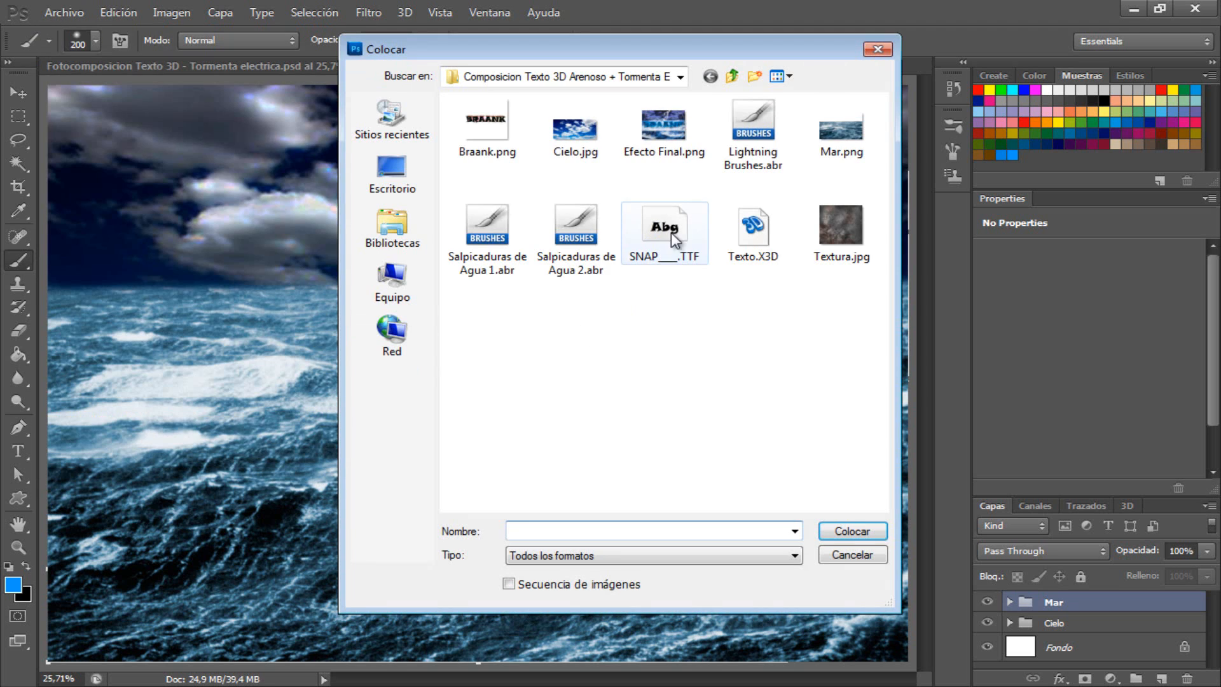
pyautogui.click(487, 126)
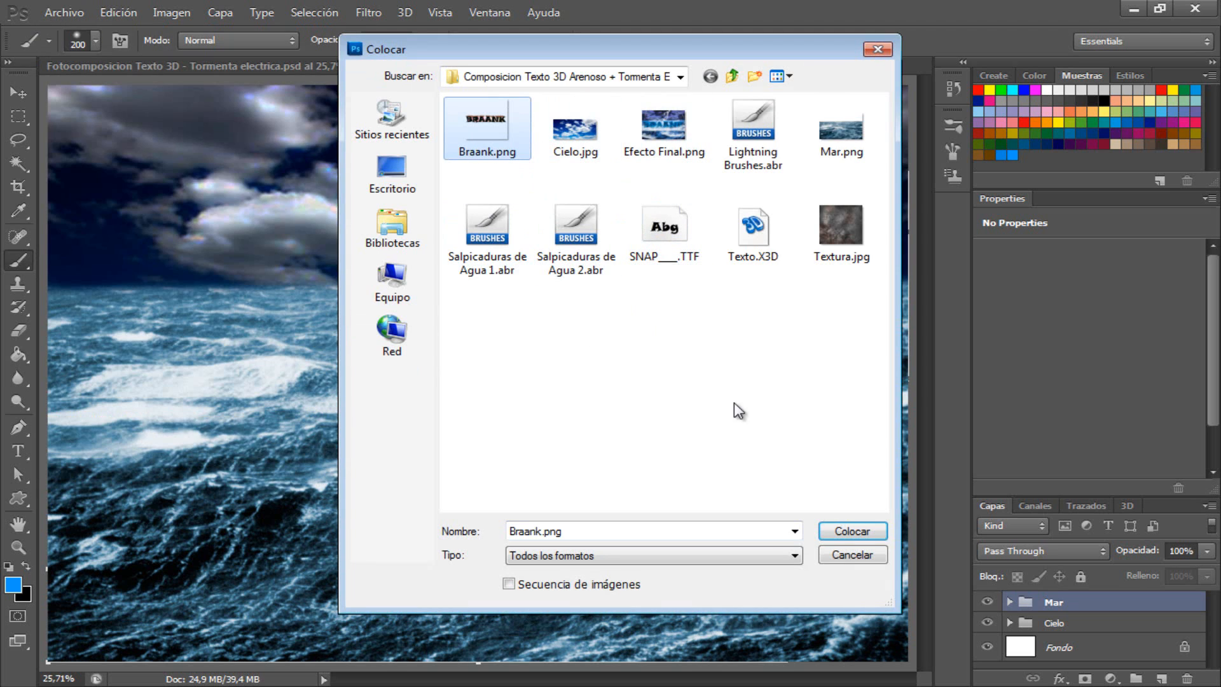
pyautogui.click(845, 534)
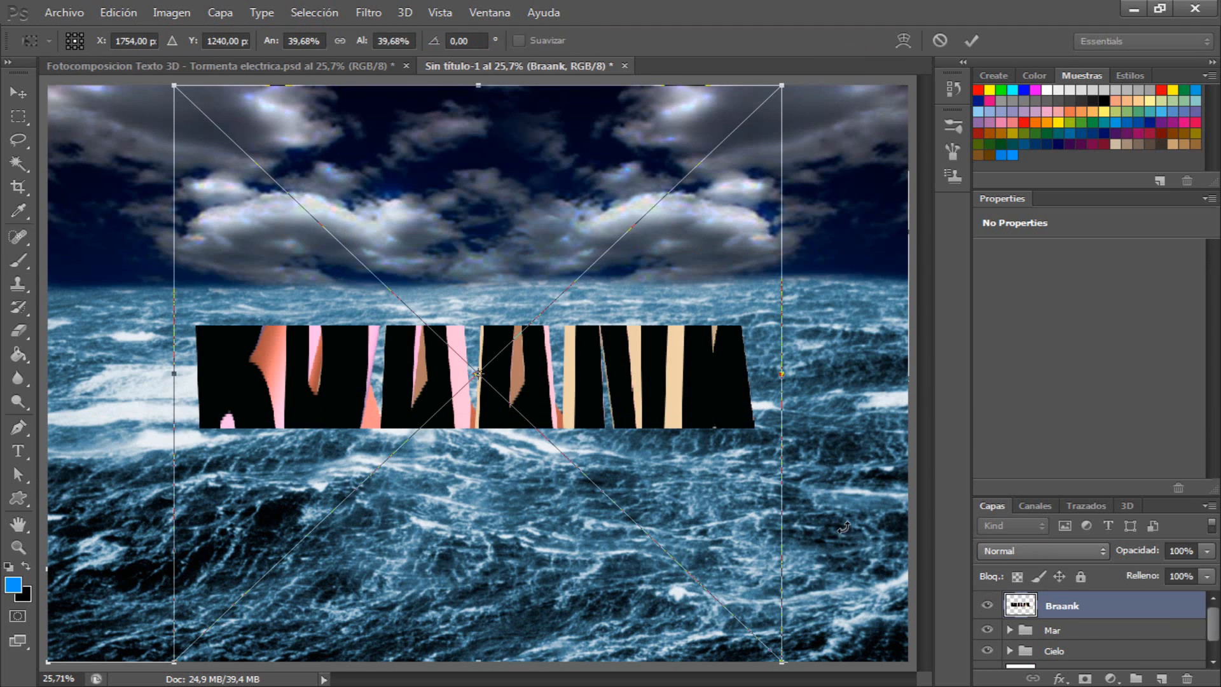
pyautogui.press('Return')
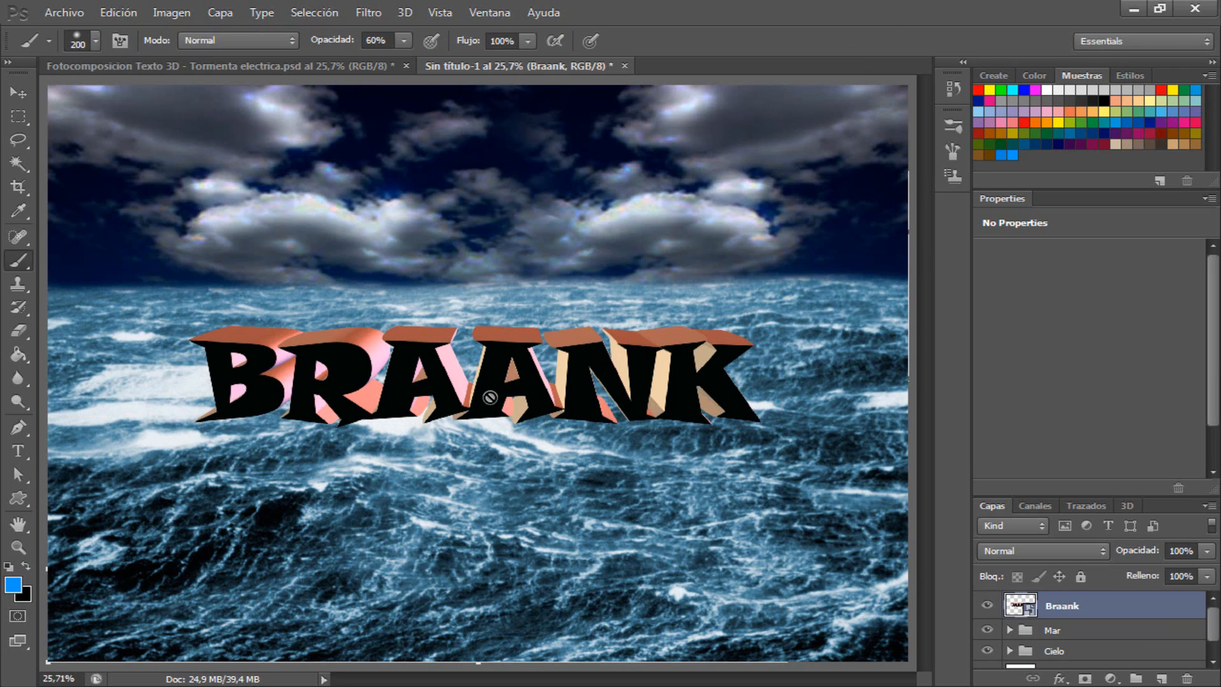
pyautogui.rightClick(1084, 606)
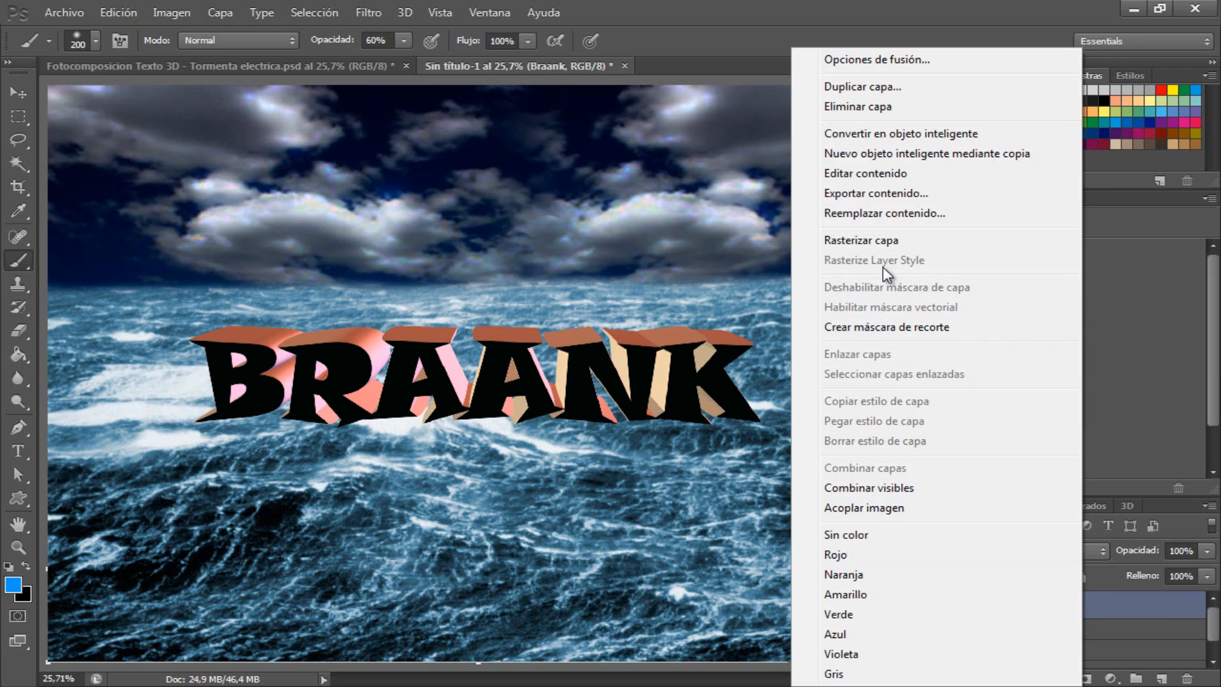
pyautogui.click(887, 241)
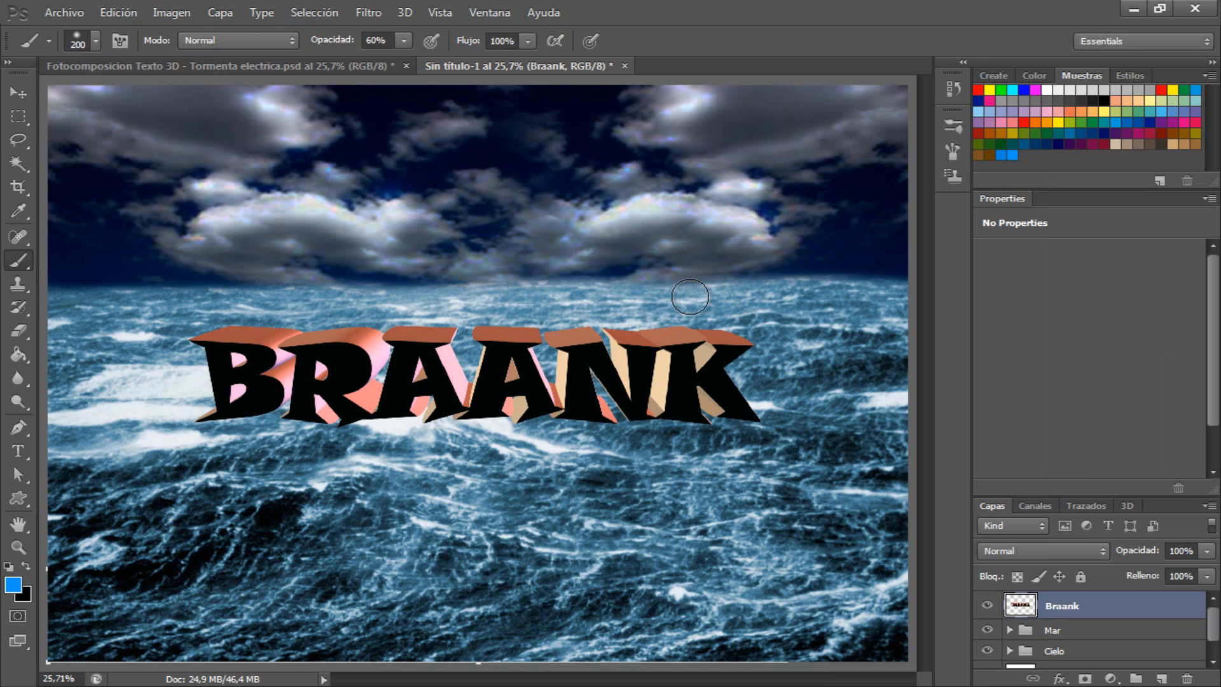
# Step: Enlarge the BRAANK text proportionally to span nearly the full canvas width, position it just below the horizon, and compare with the finished composition
pyautogui.click(19, 93)
pyautogui.hotkey('ctrl', 't')
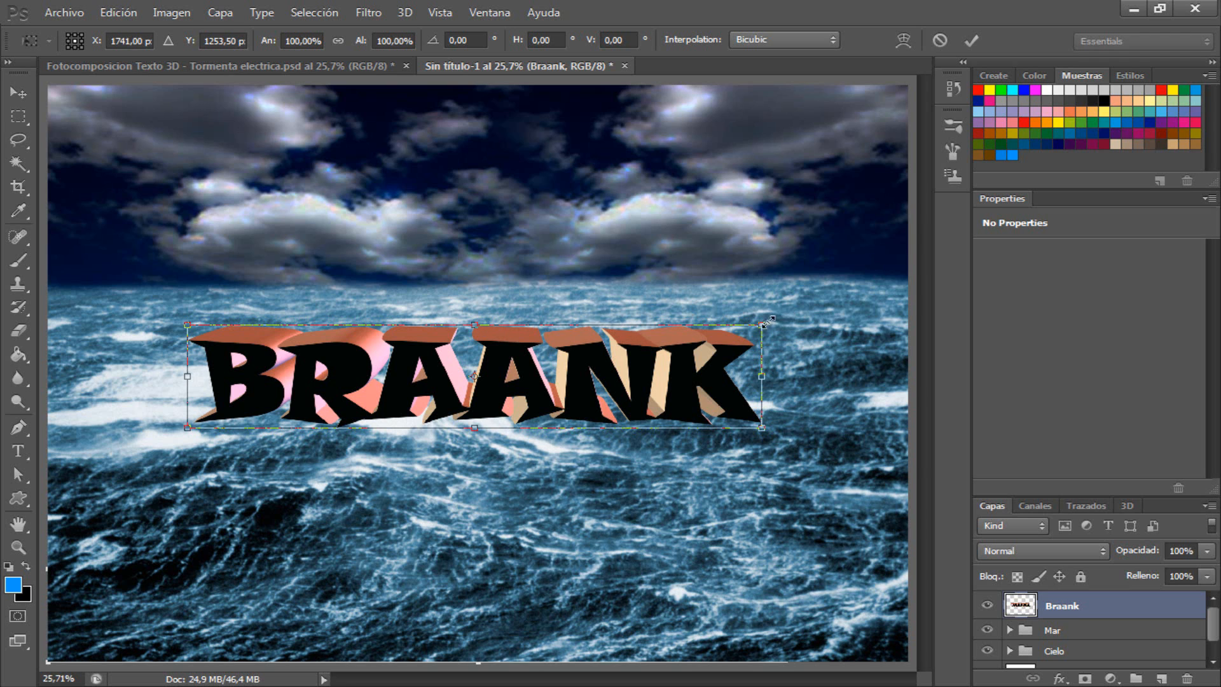
pyautogui.moveTo(763, 324); pyautogui.dragTo(885, 263)
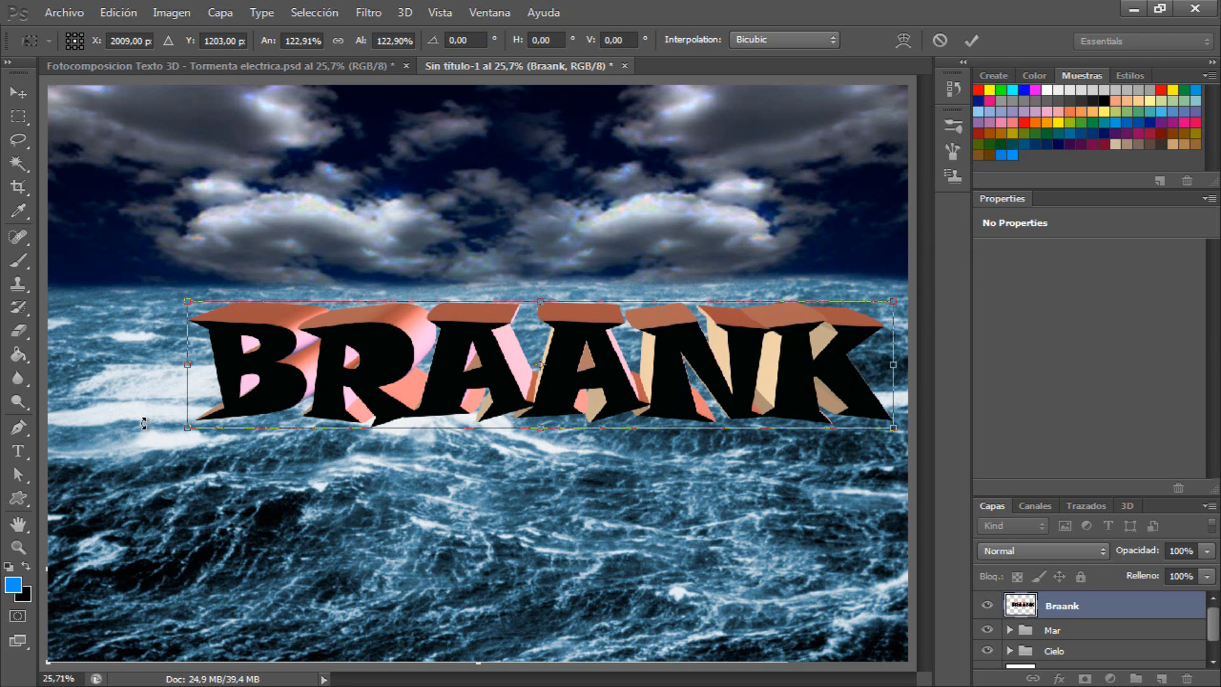
pyautogui.moveTo(186, 427); pyautogui.dragTo(77, 489)
pyautogui.press('Return')
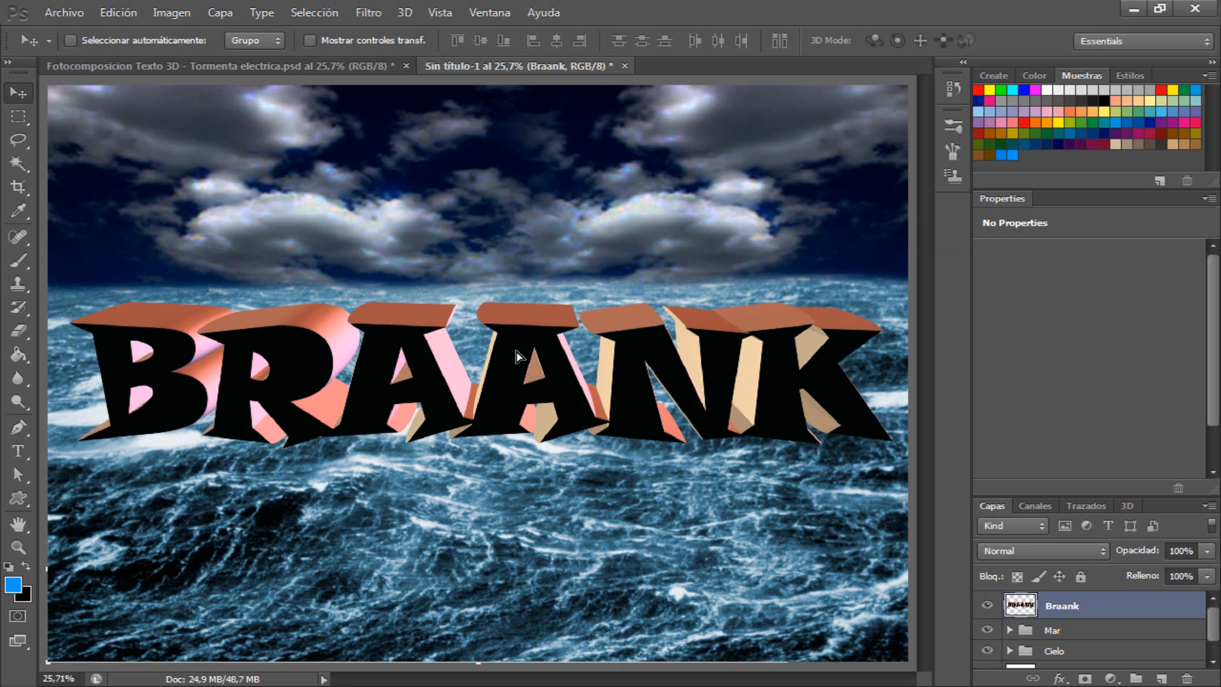
pyautogui.moveTo(516, 353)
pyautogui.mouseDown()
pyautogui.moveTo(520, 334)
pyautogui.moveTo(521, 347)
pyautogui.mouseUp()
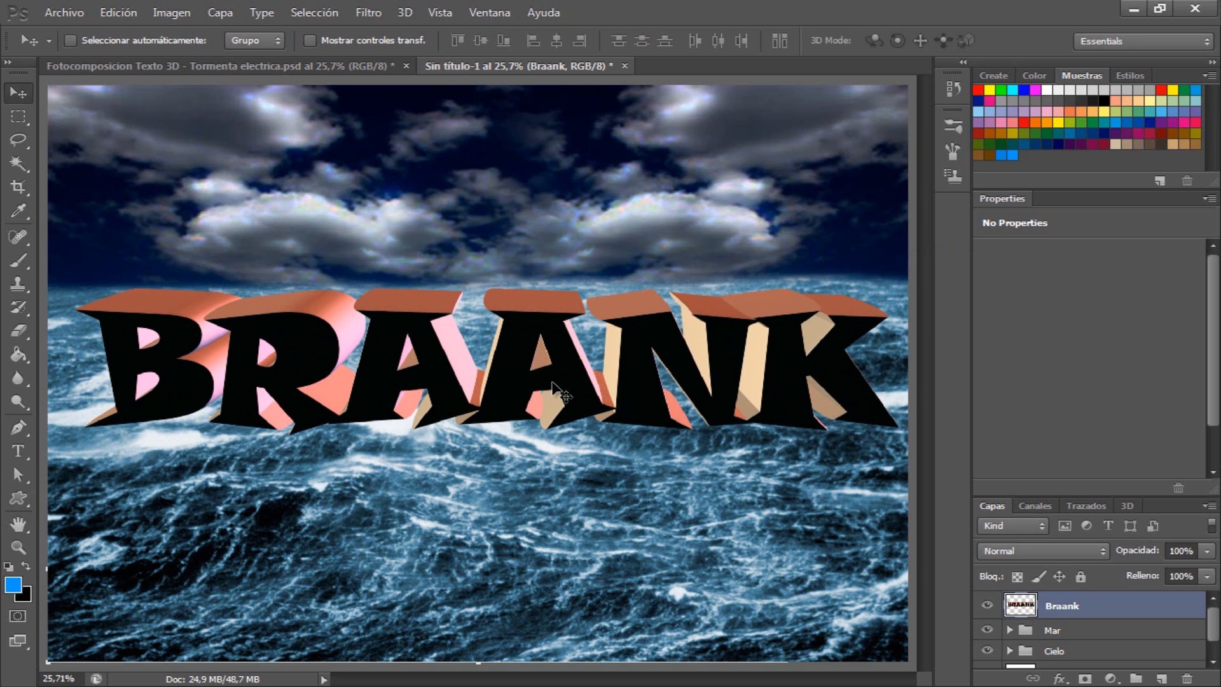
pyautogui.click(269, 66)
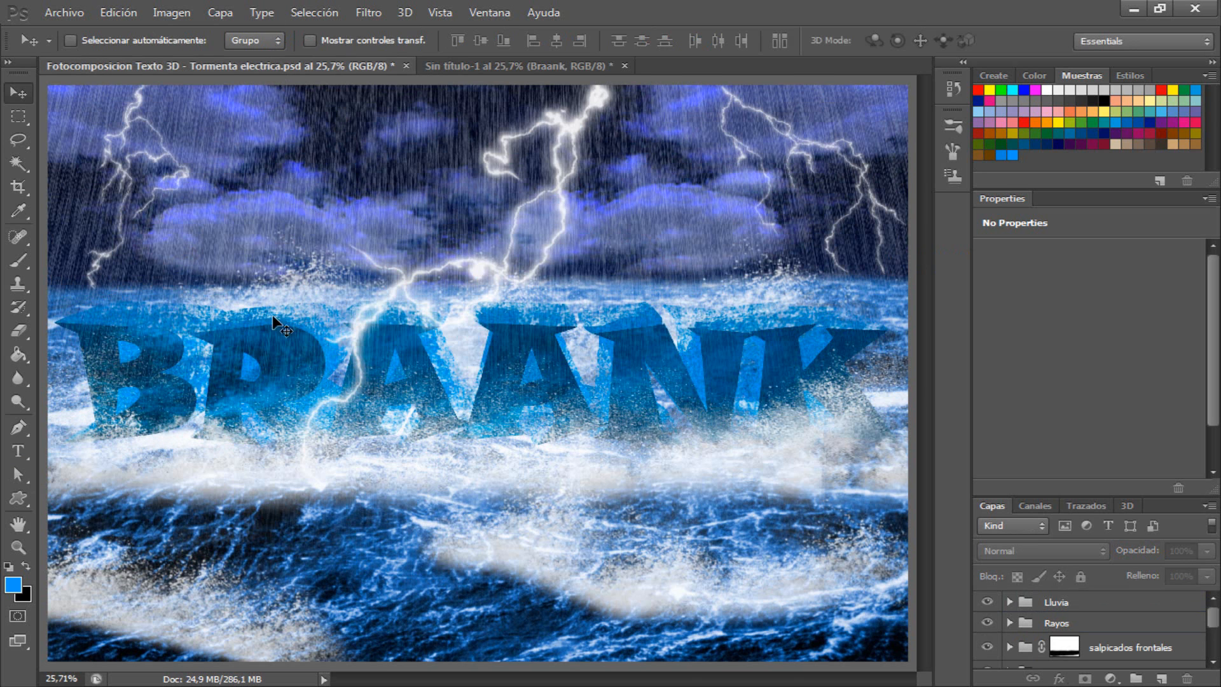
pyautogui.click(506, 63)
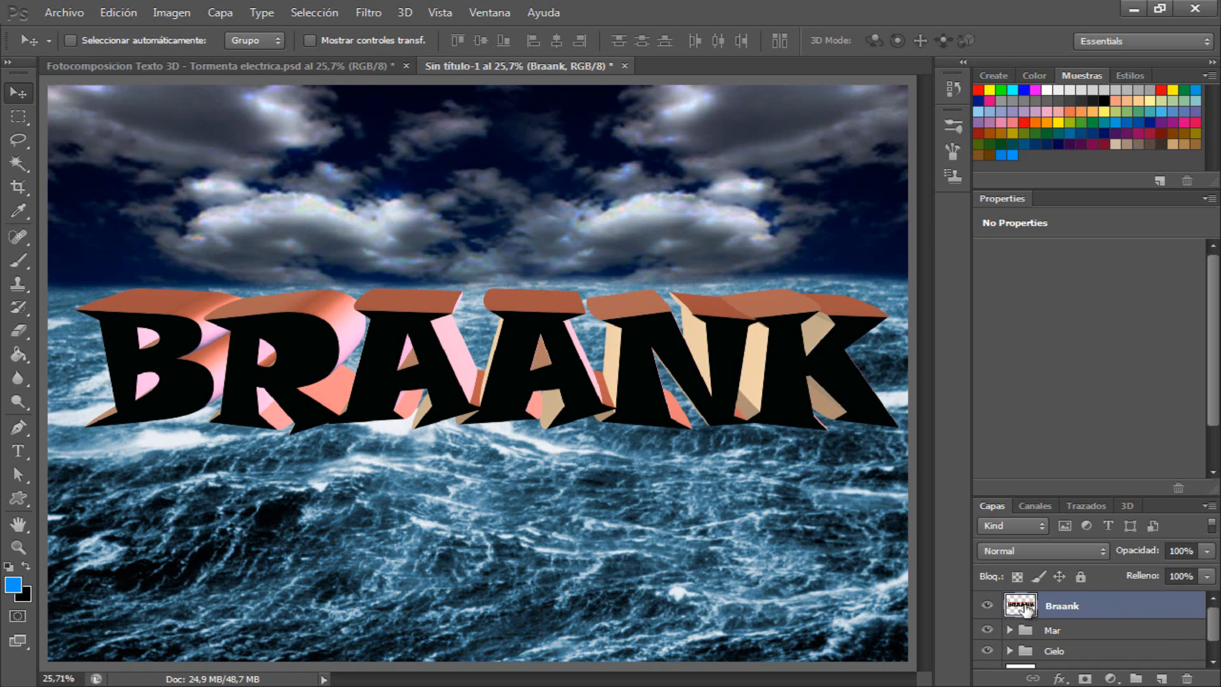
# Step: Select the black front faces of all the BRAANK letters with the Magic Wand, copy them to a new layer, and hide that layer
pyautogui.click(17, 163)
pyautogui.click(164, 361)
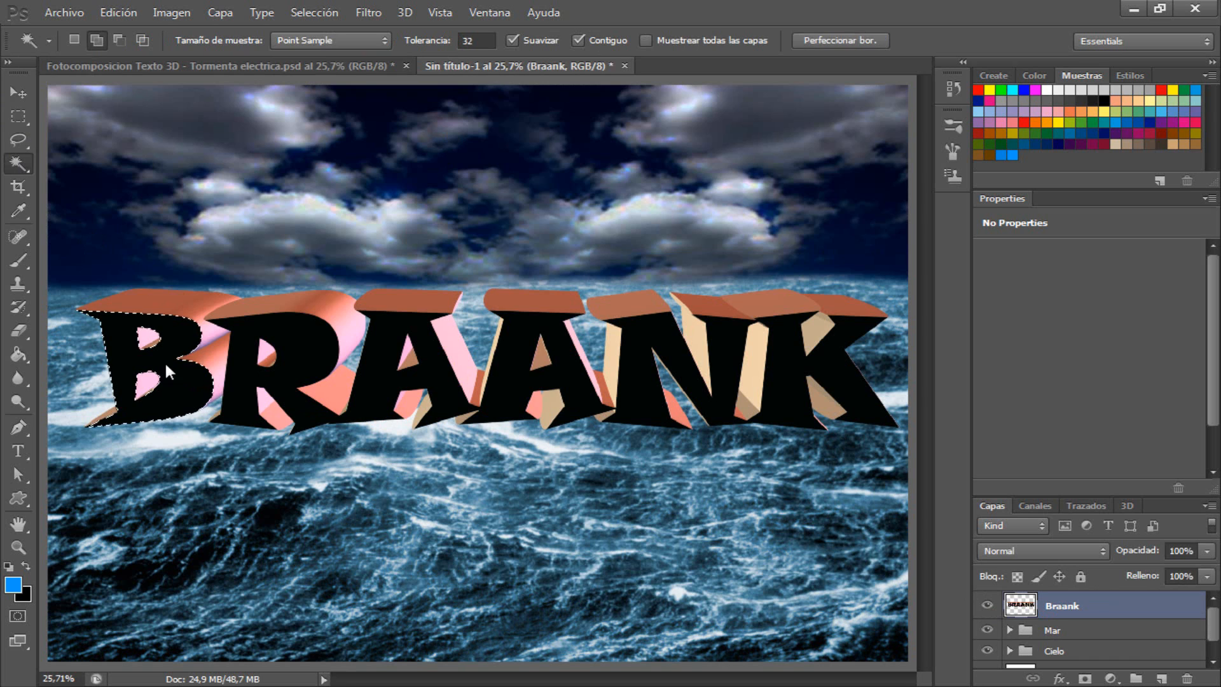
pyautogui.click(244, 347)
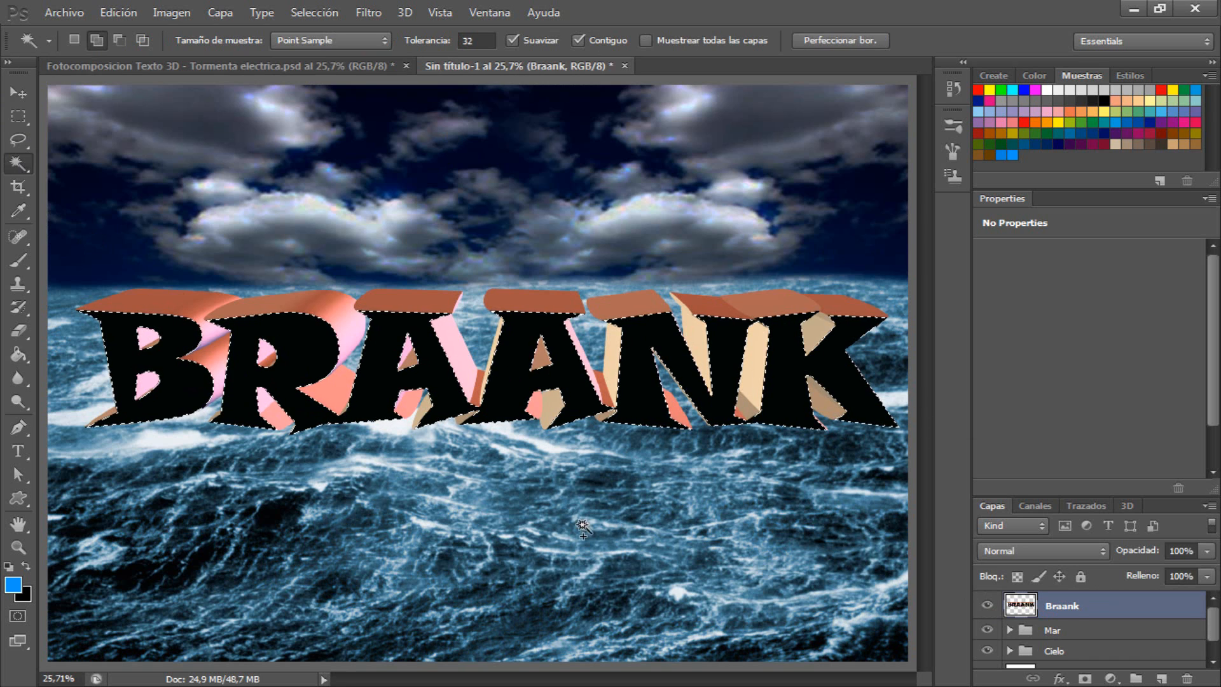
pyautogui.hotkey('ctrl', 'j')
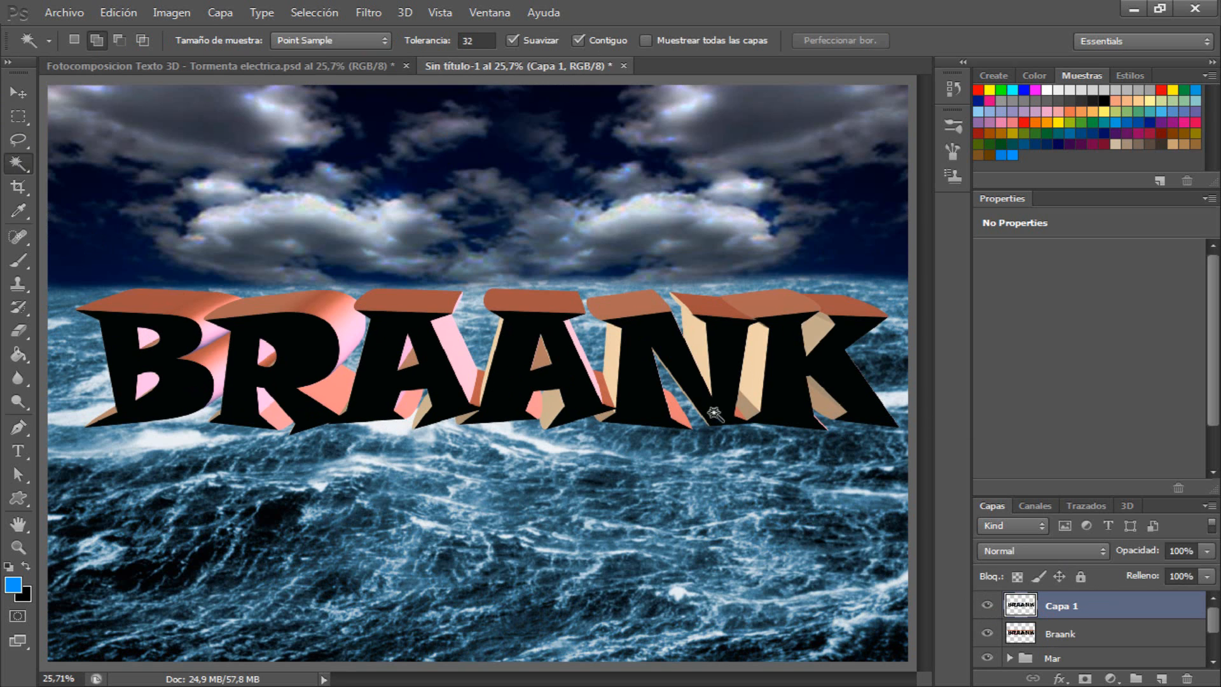
pyautogui.click(987, 606)
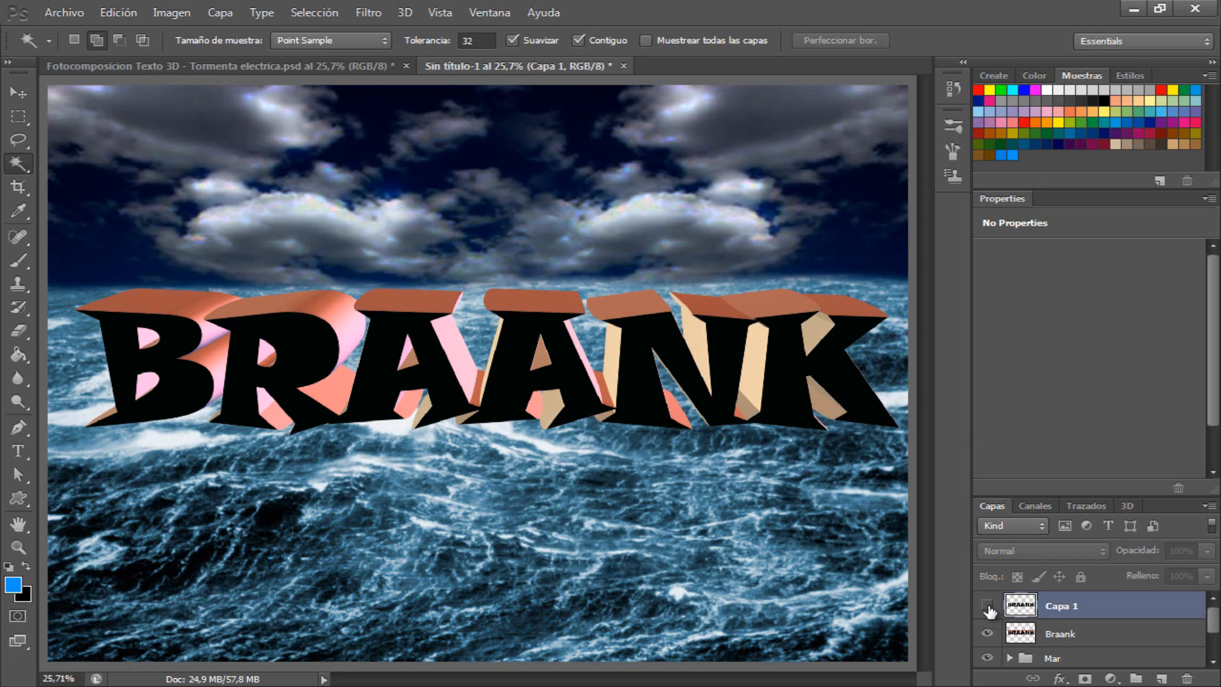
# Step: Add an empty layer directly above the Braank layer and set the foreground color to blue 0984dd
pyautogui.click(1069, 637)
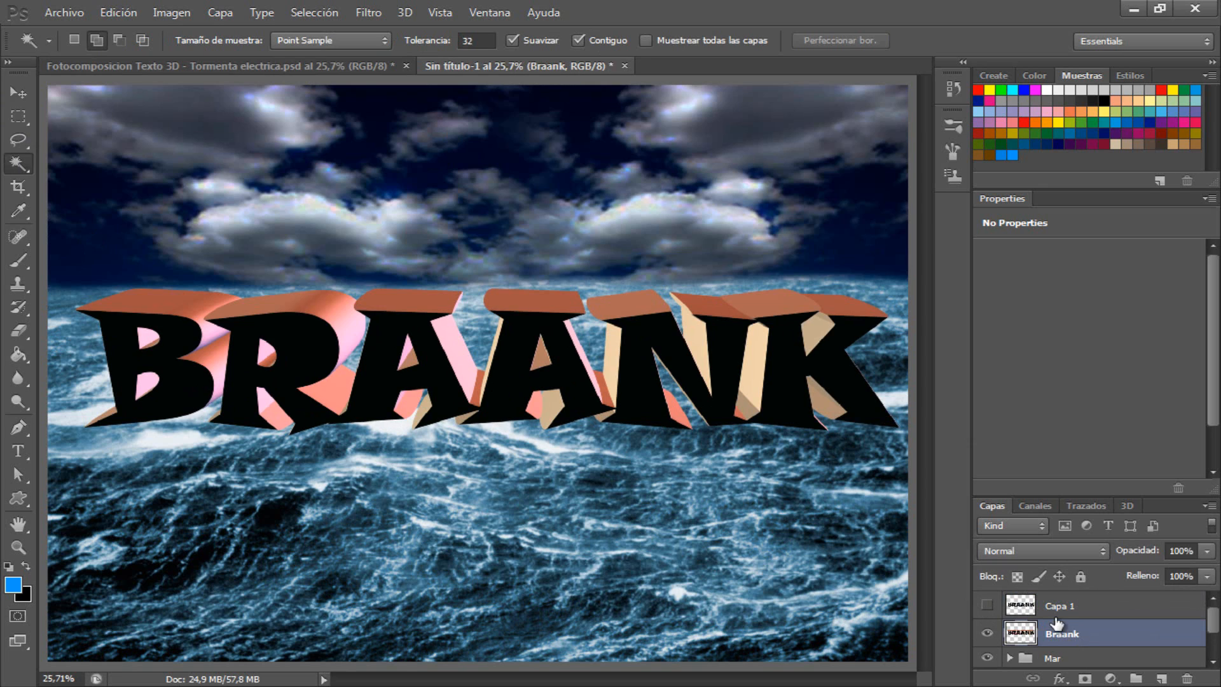
pyautogui.click(1161, 678)
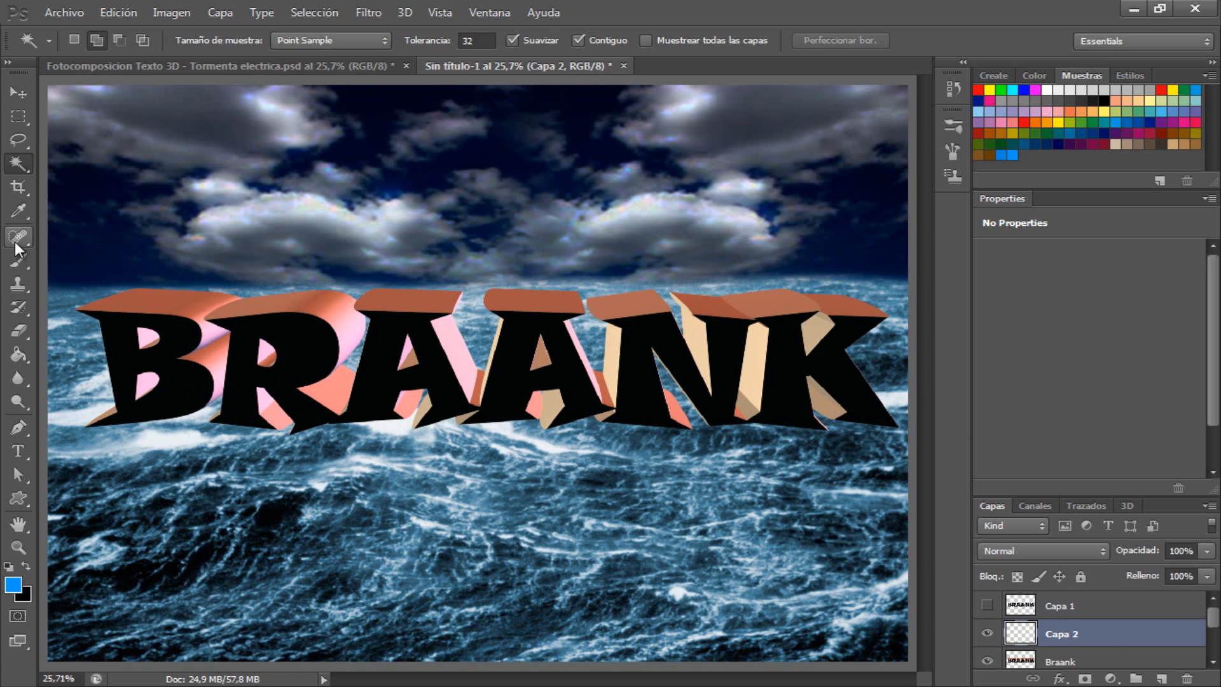
pyautogui.click(19, 586)
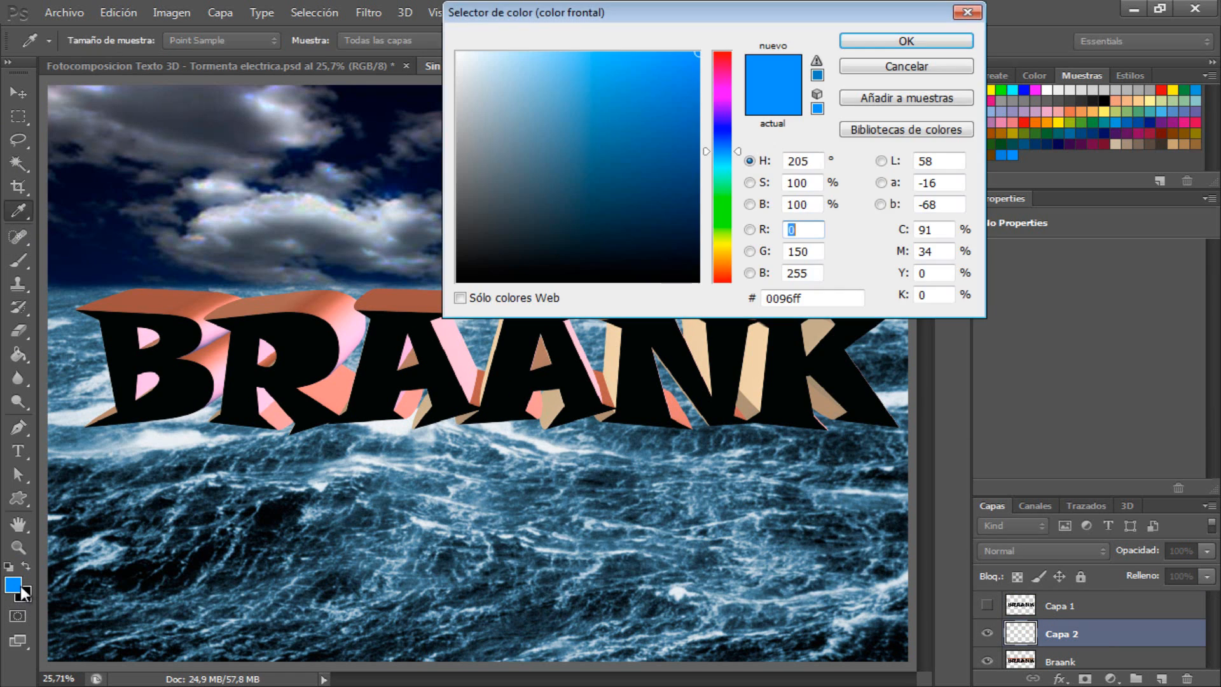
pyautogui.click(1002, 155)
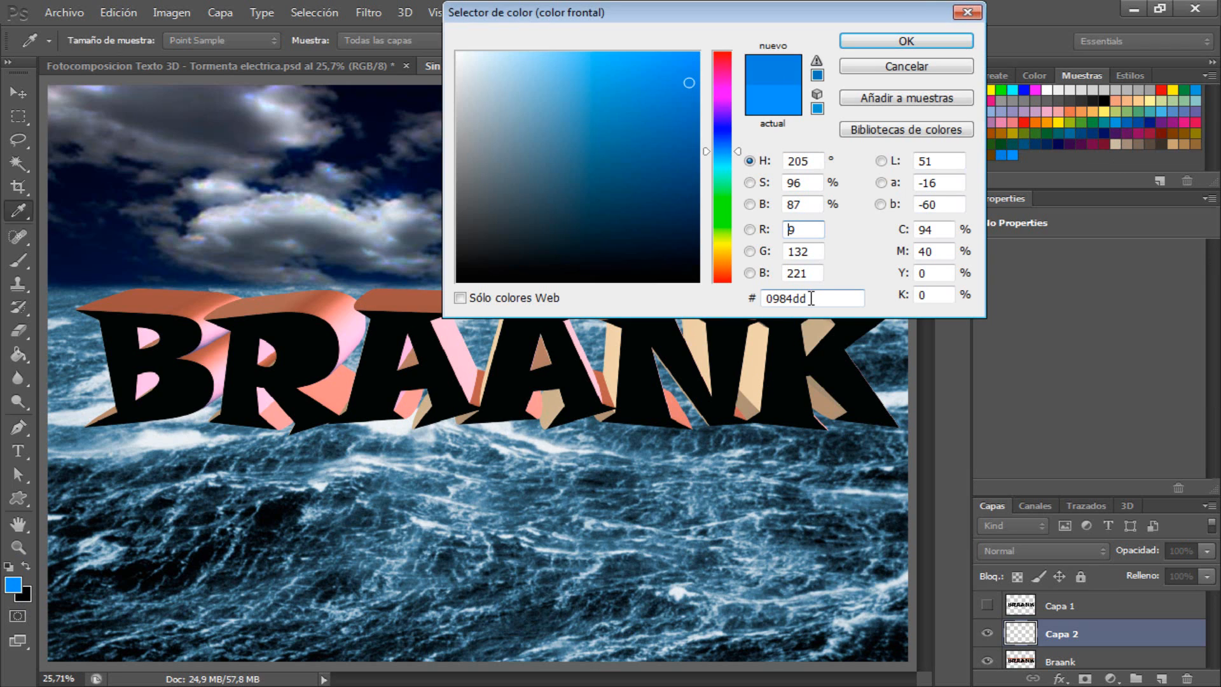
pyautogui.click(886, 41)
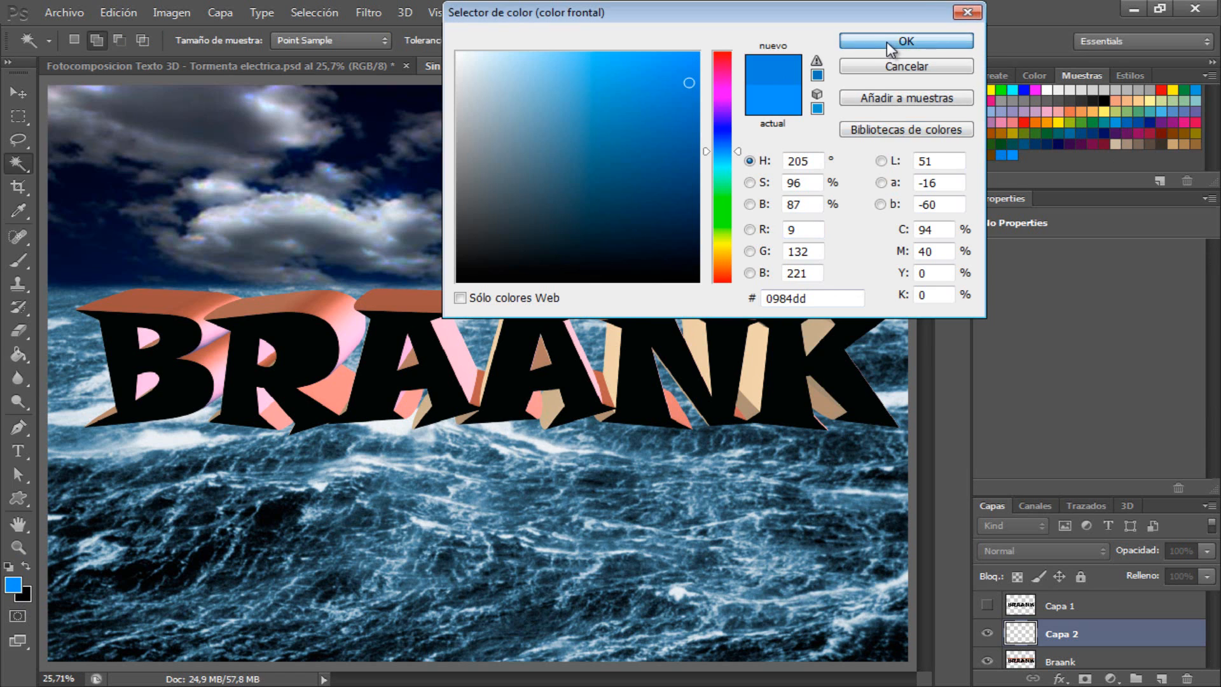
# Step: Paint blue over the entire BRAANK text on Capa 2 with a soft 1000 px brush, raising its opacity to 100%
pyautogui.click(17, 260)
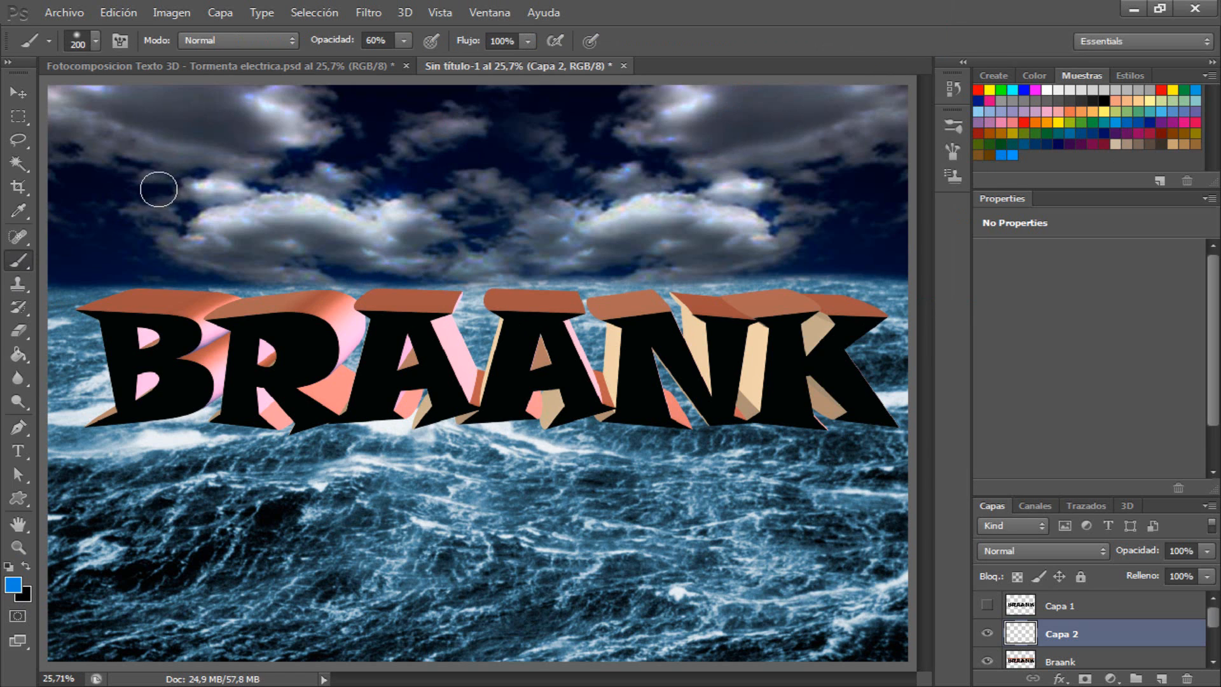
pyautogui.click(96, 40)
pyautogui.click(58, 77)
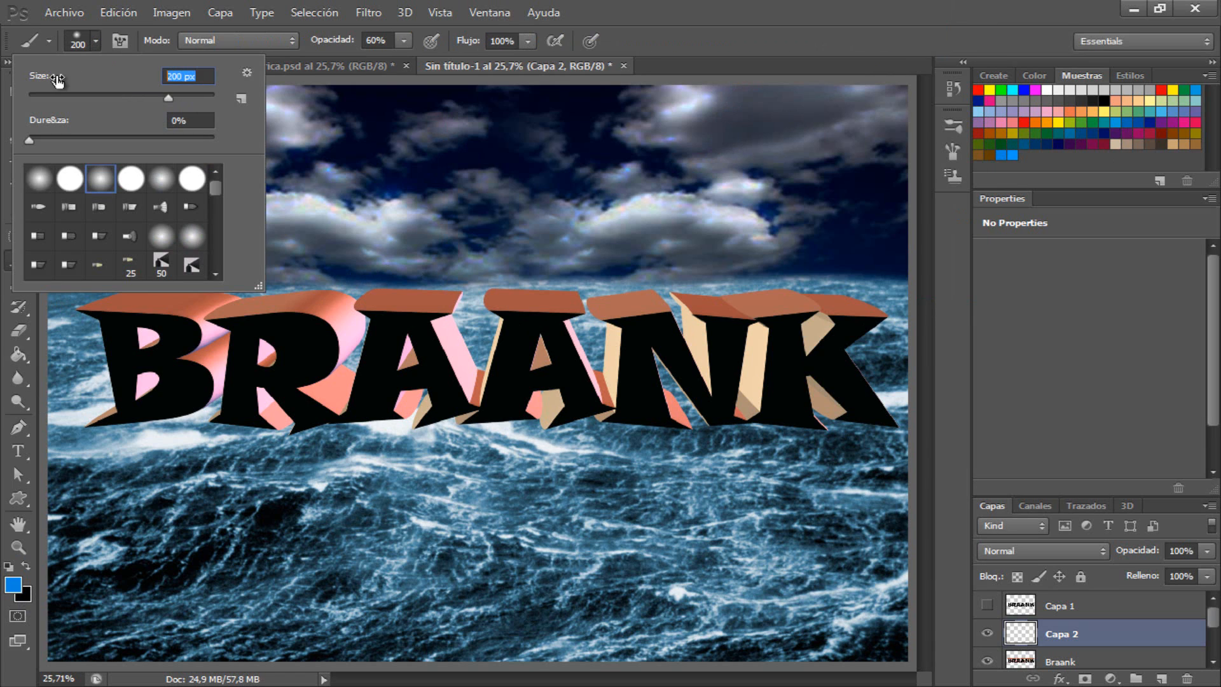
pyautogui.write('1000')
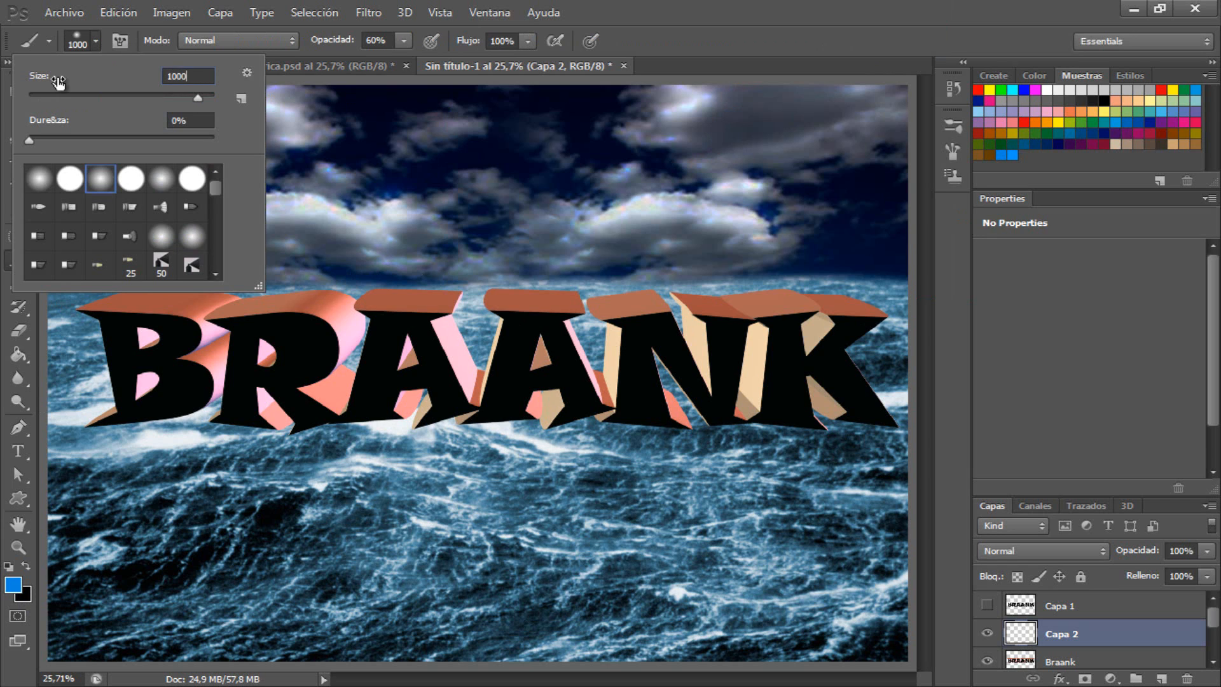
pyautogui.press('Return')
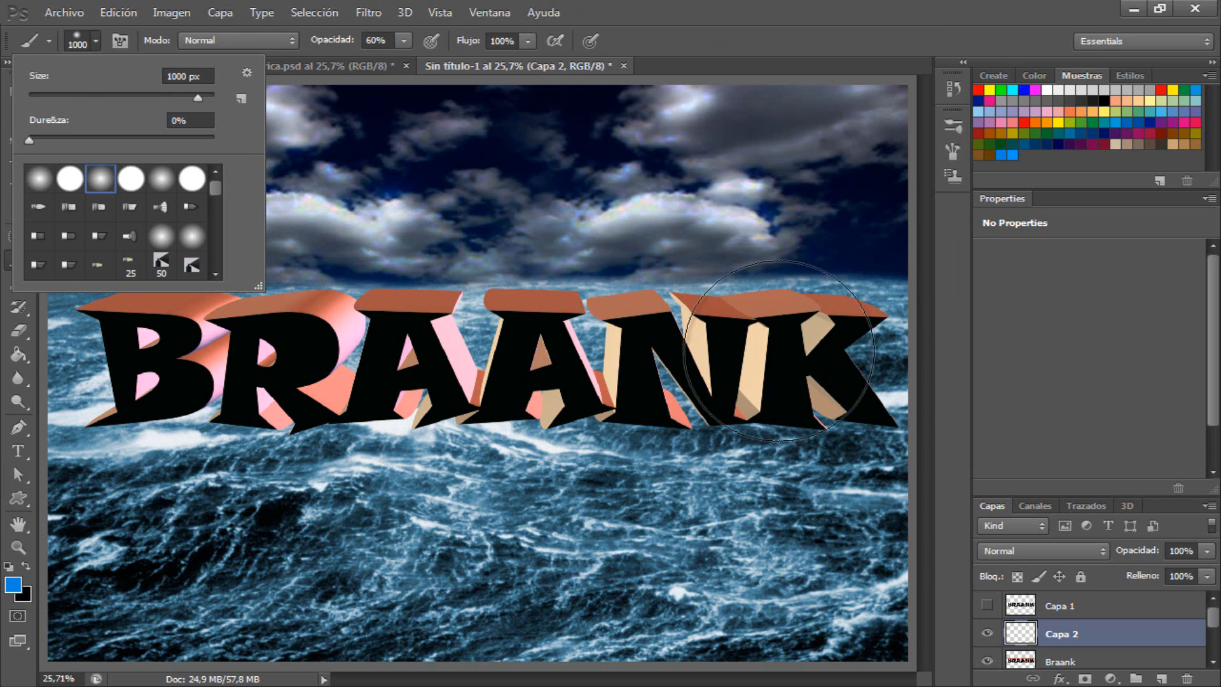
pyautogui.moveTo(858, 372)
pyautogui.mouseDown()
pyautogui.moveTo(684, 389)
pyautogui.moveTo(659, 304)
pyautogui.mouseUp()
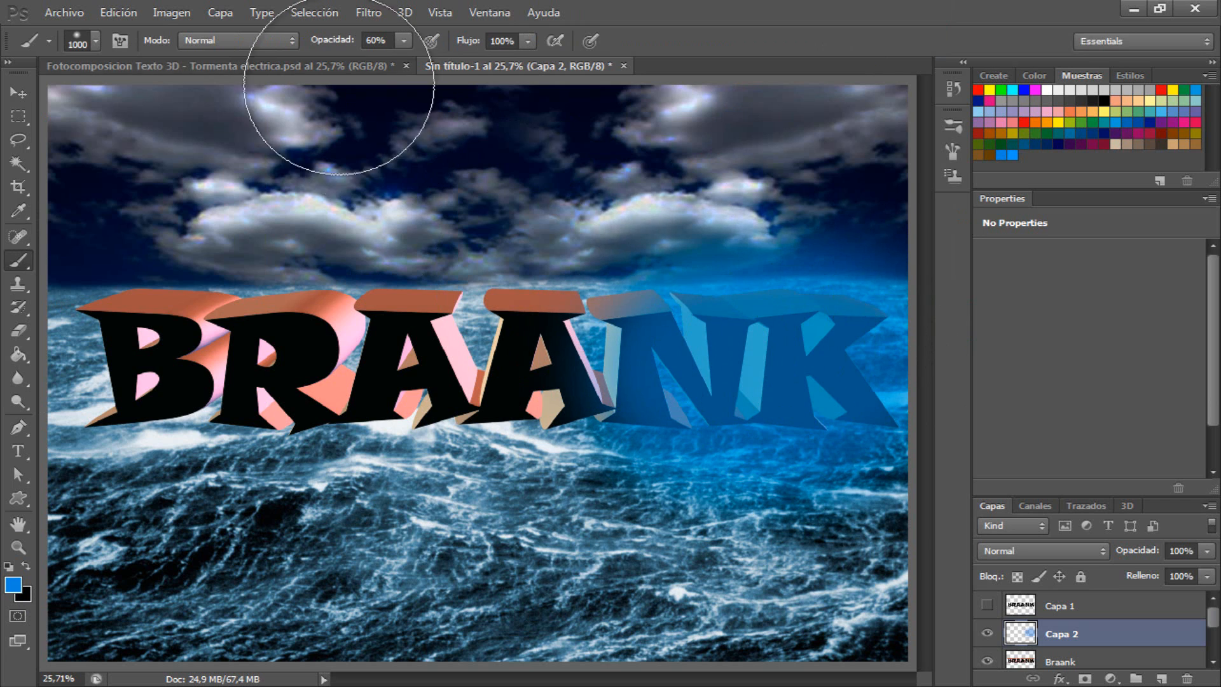
pyautogui.moveTo(328, 40); pyautogui.dragTo(502, 50)
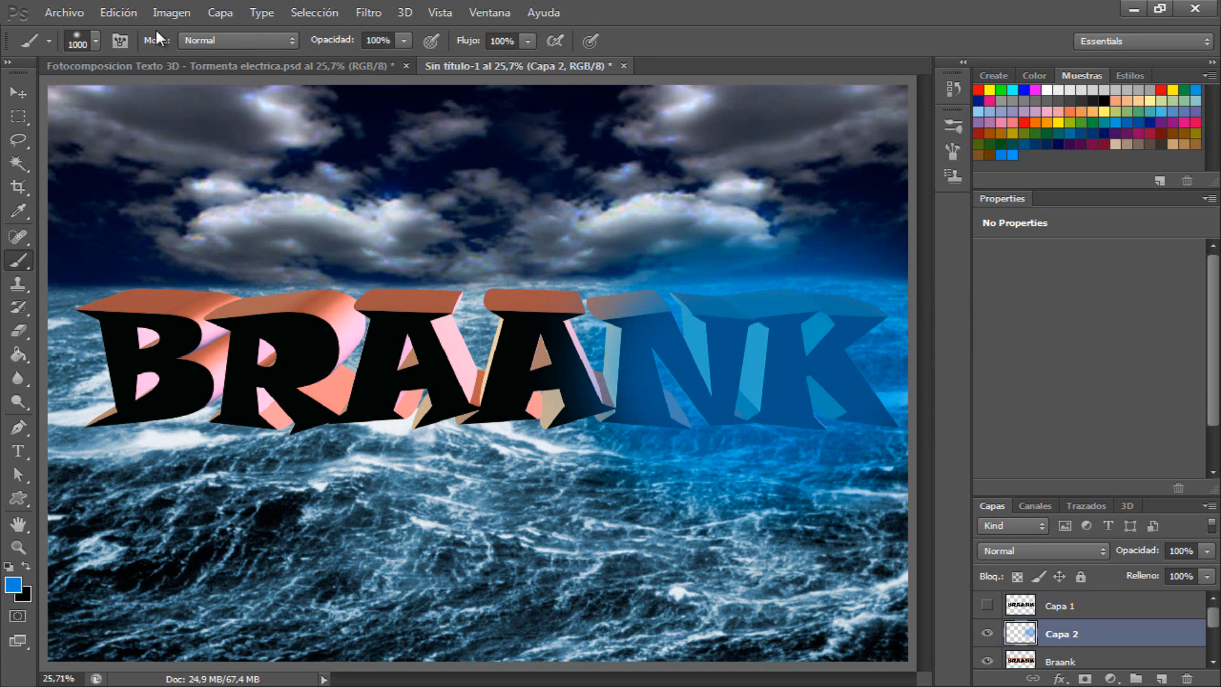
pyautogui.moveTo(627, 381)
pyautogui.mouseDown()
pyautogui.moveTo(849, 382)
pyautogui.moveTo(204, 354)
pyautogui.moveTo(71, 383)
pyautogui.moveTo(292, 400)
pyautogui.moveTo(890, 407)
pyautogui.mouseUp()
# Step: Set Capa 2 to the Color blend mode, clip it to the Braank layer, and compare with the finished composition
pyautogui.click(1091, 548)
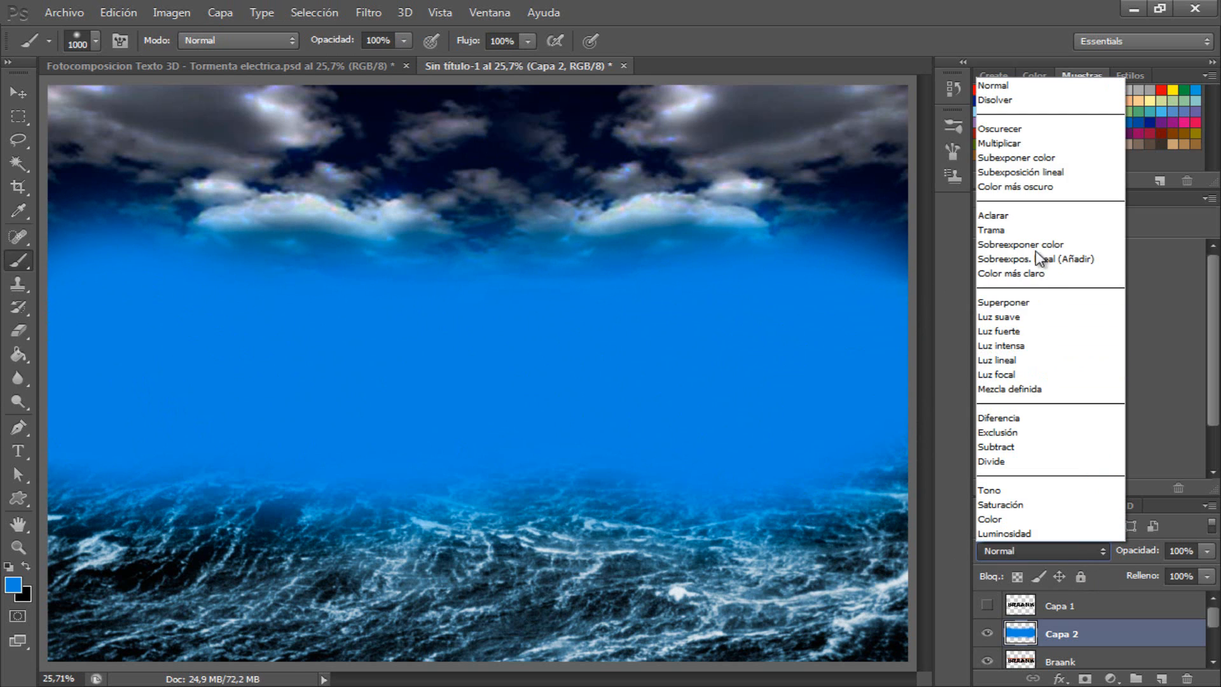
pyautogui.click(993, 516)
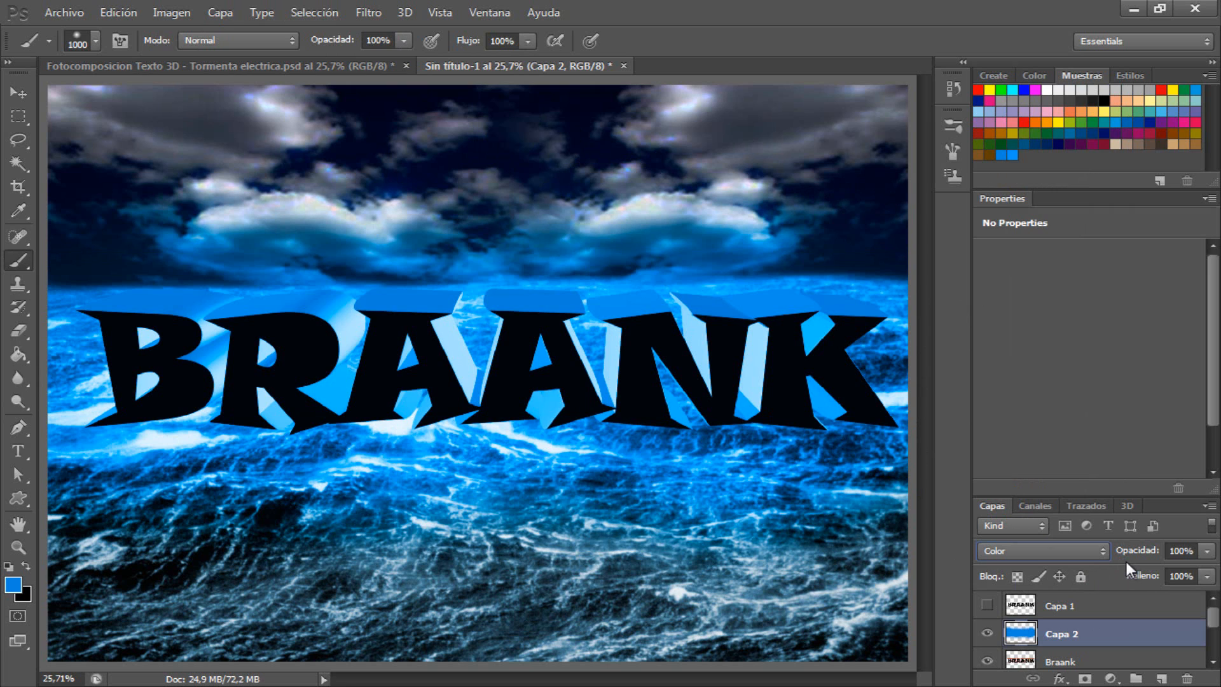
pyautogui.hotkey('ctrl', 'alt', 'g')
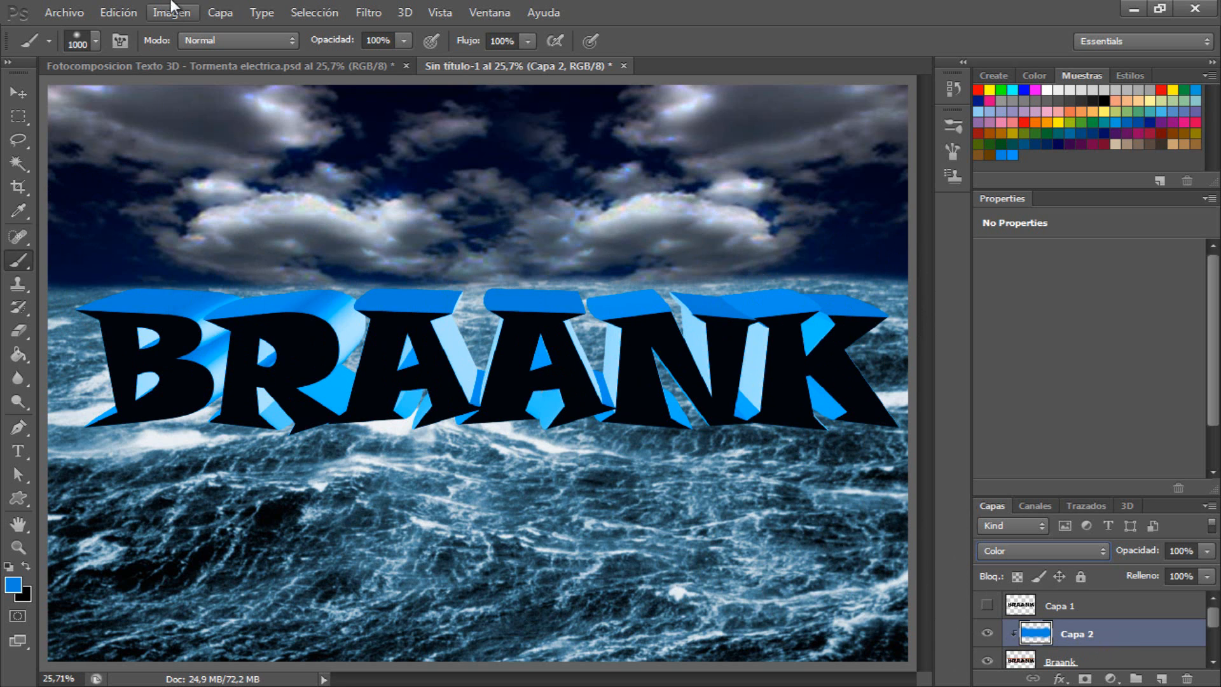
pyautogui.click(250, 67)
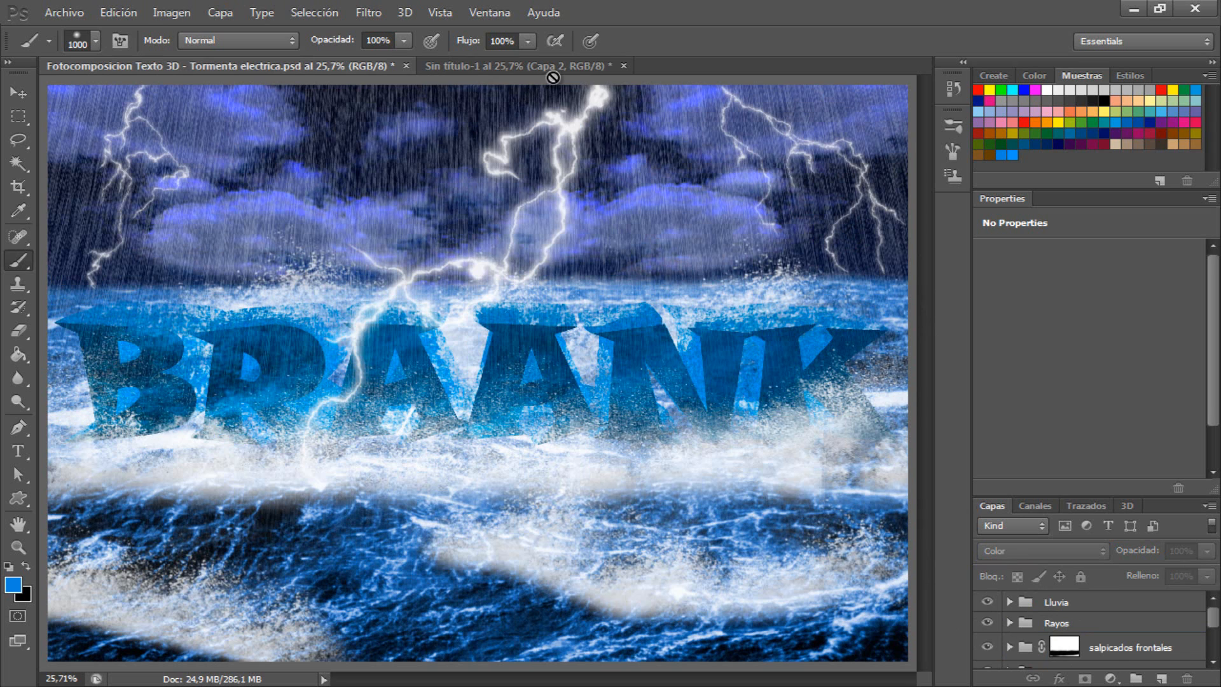
pyautogui.click(521, 66)
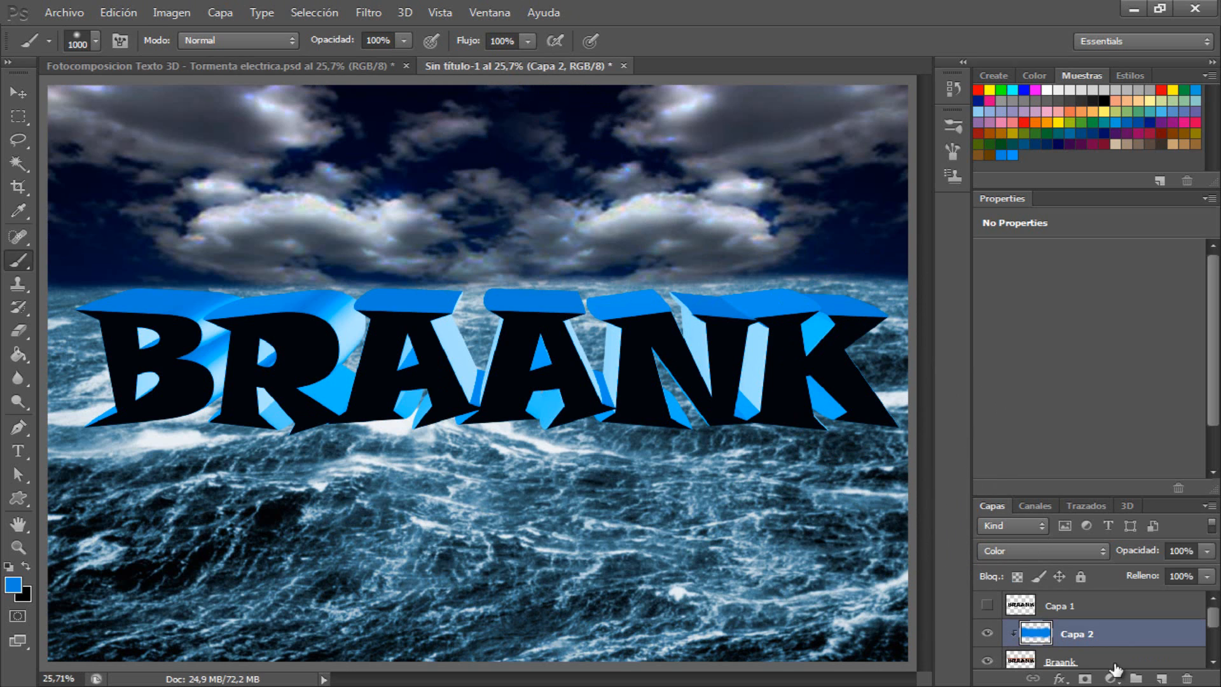
# Step: Add 100% Gaussian, monochromatic noise to the Braank layer
pyautogui.click(1071, 663)
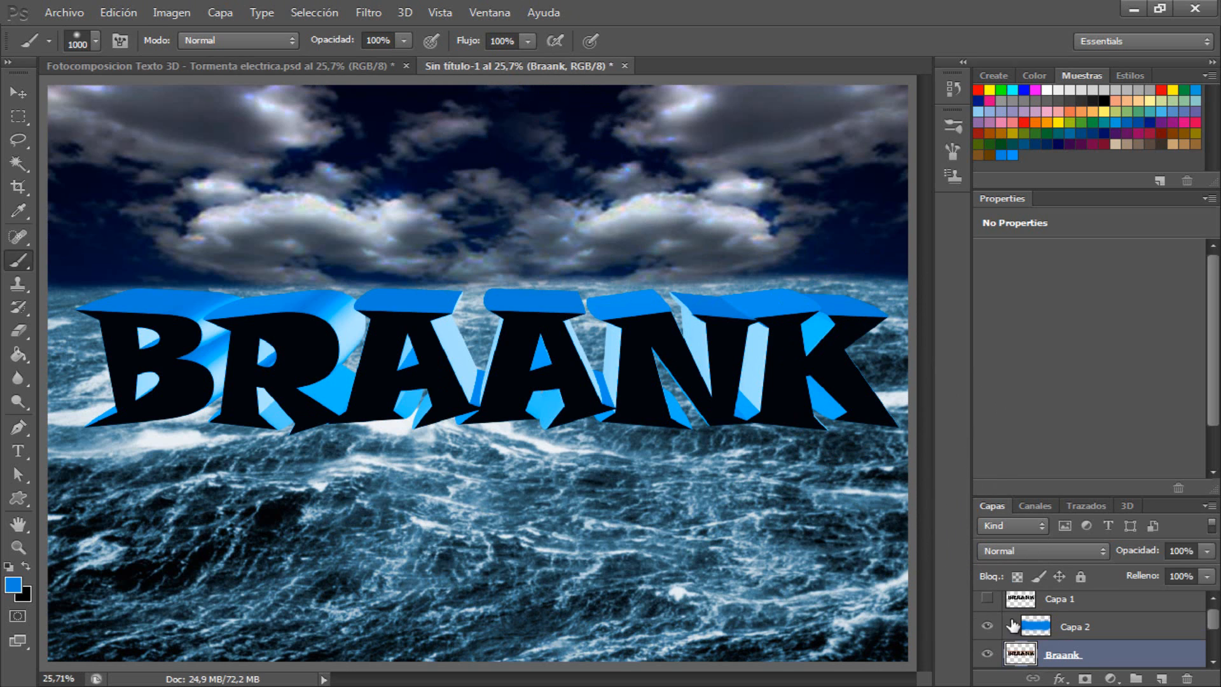
pyautogui.click(368, 12)
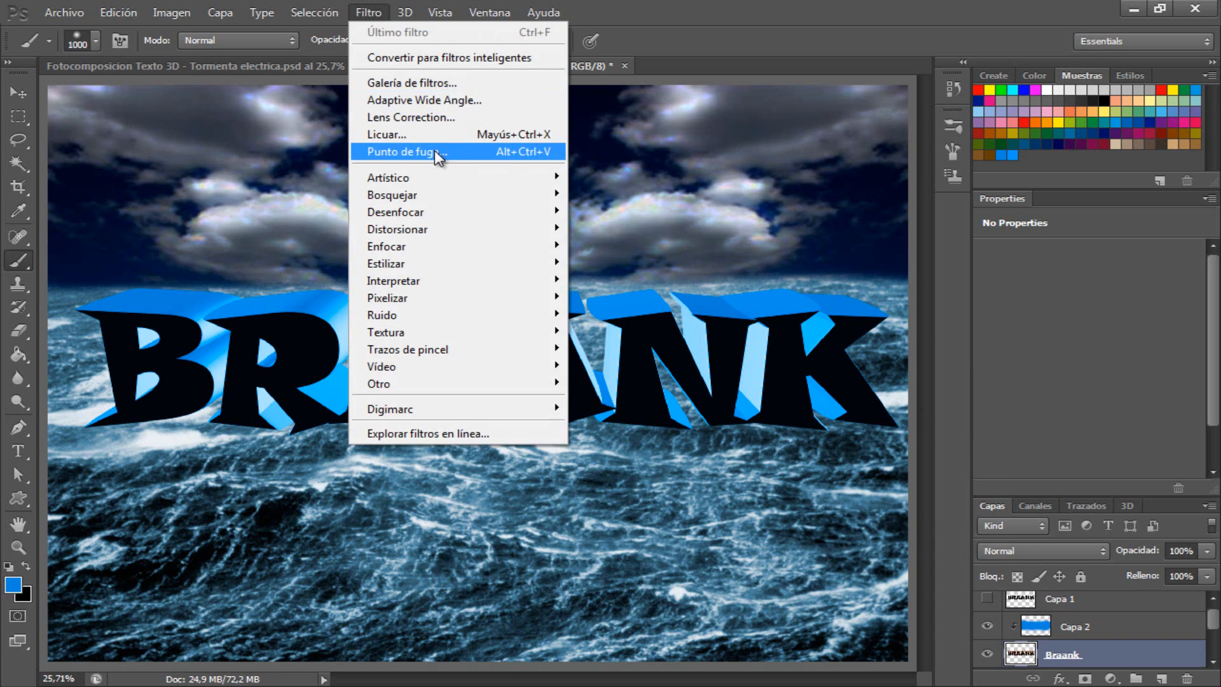
pyautogui.moveTo(460, 313)
pyautogui.click(605, 313)
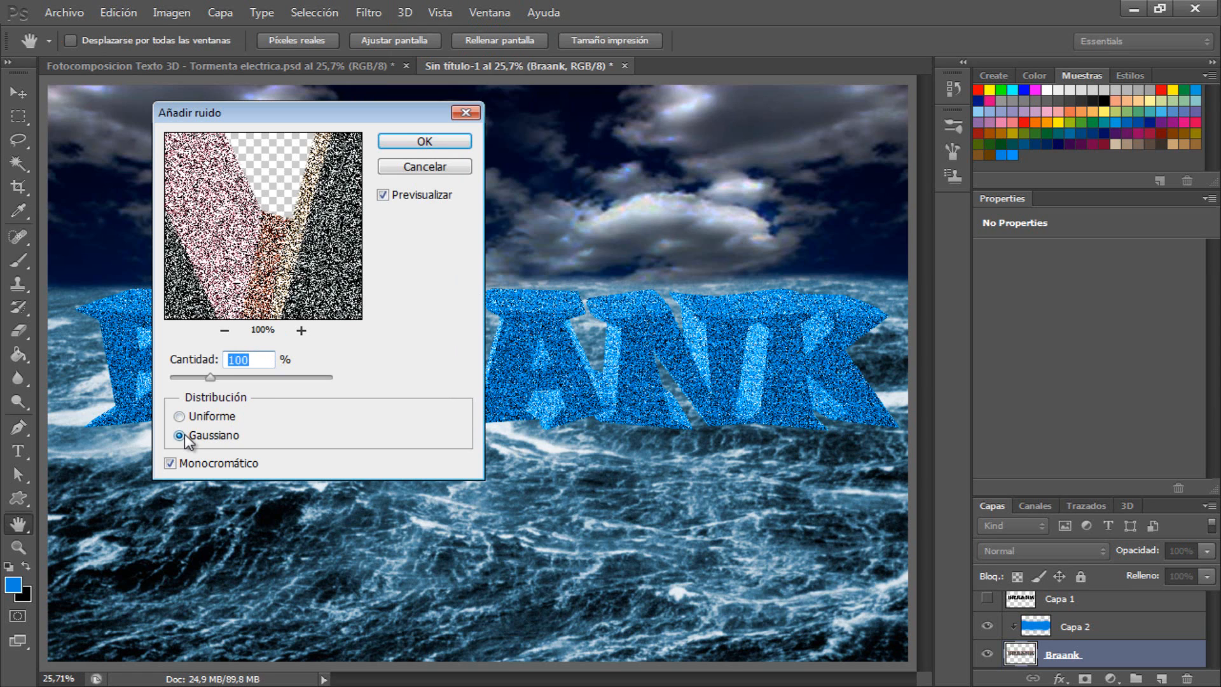
pyautogui.click(422, 141)
pyautogui.press('b')
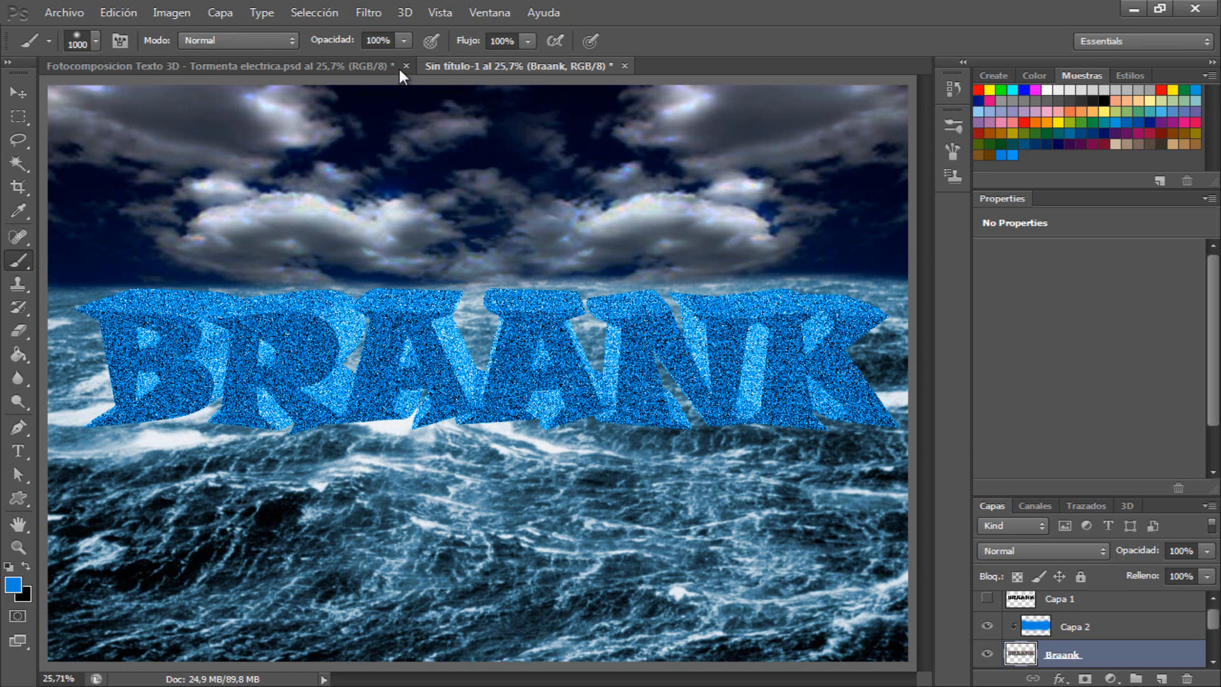
# Step: Soften the noise on the Braank layer with a Gaussian Blur of 1 pixel radius
pyautogui.click(368, 13)
pyautogui.moveTo(482, 219)
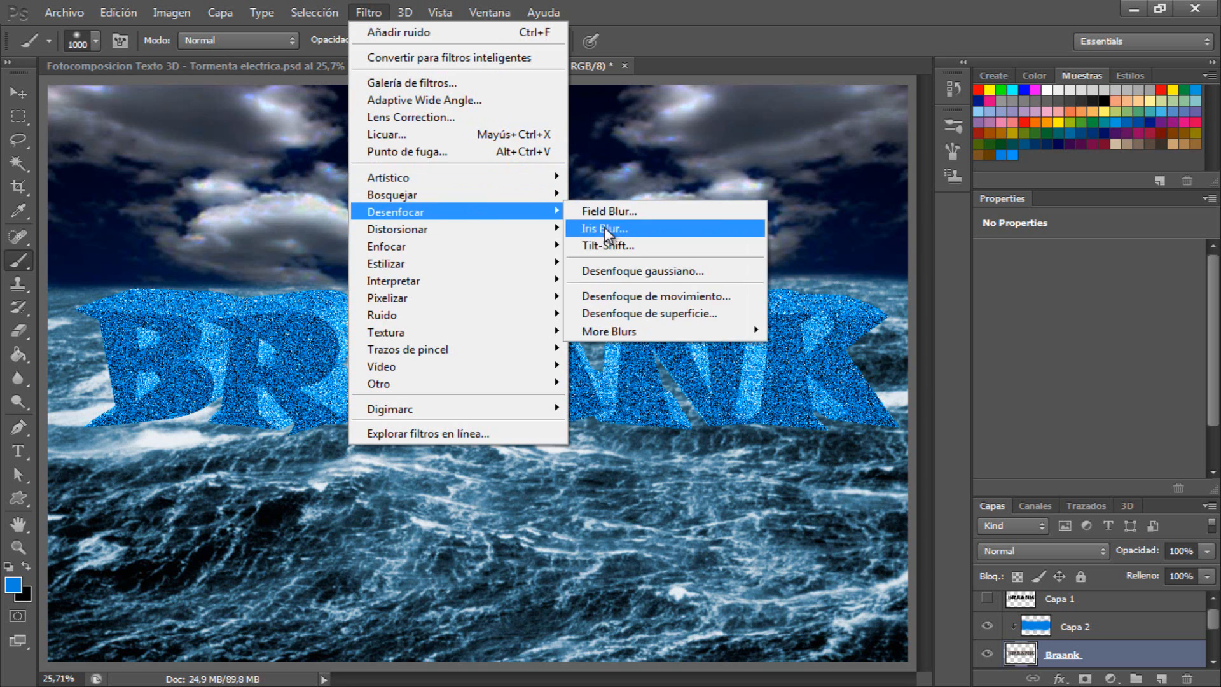
pyautogui.click(621, 272)
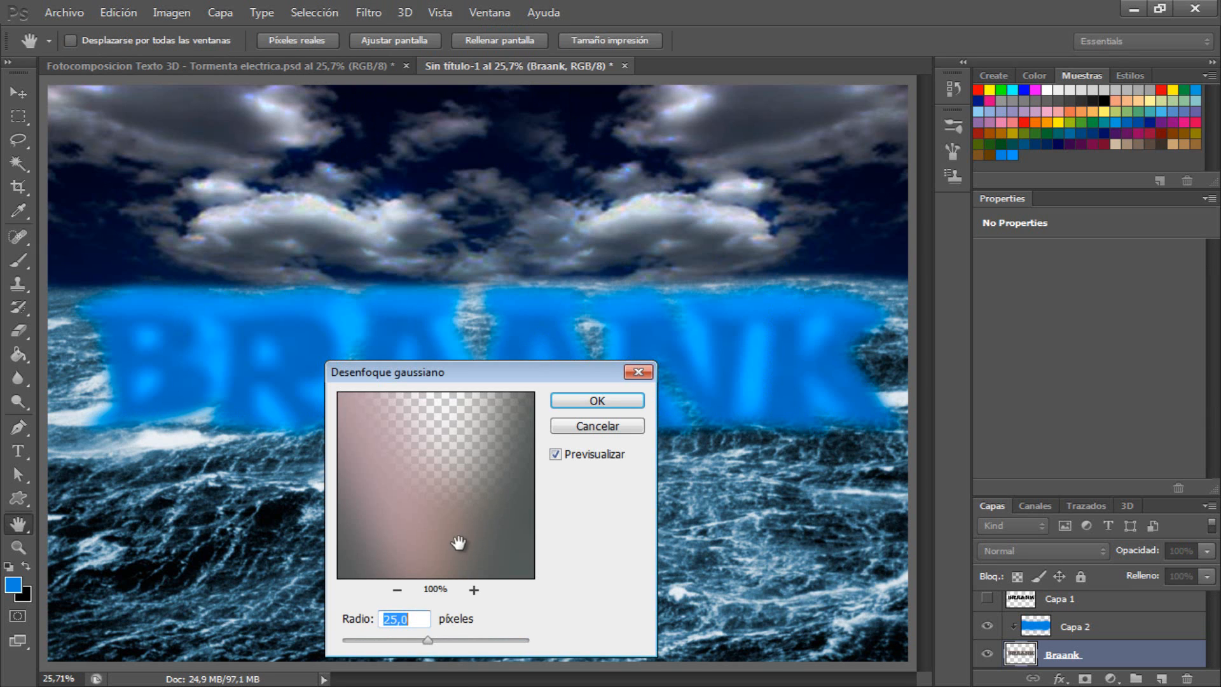
pyautogui.write('1')
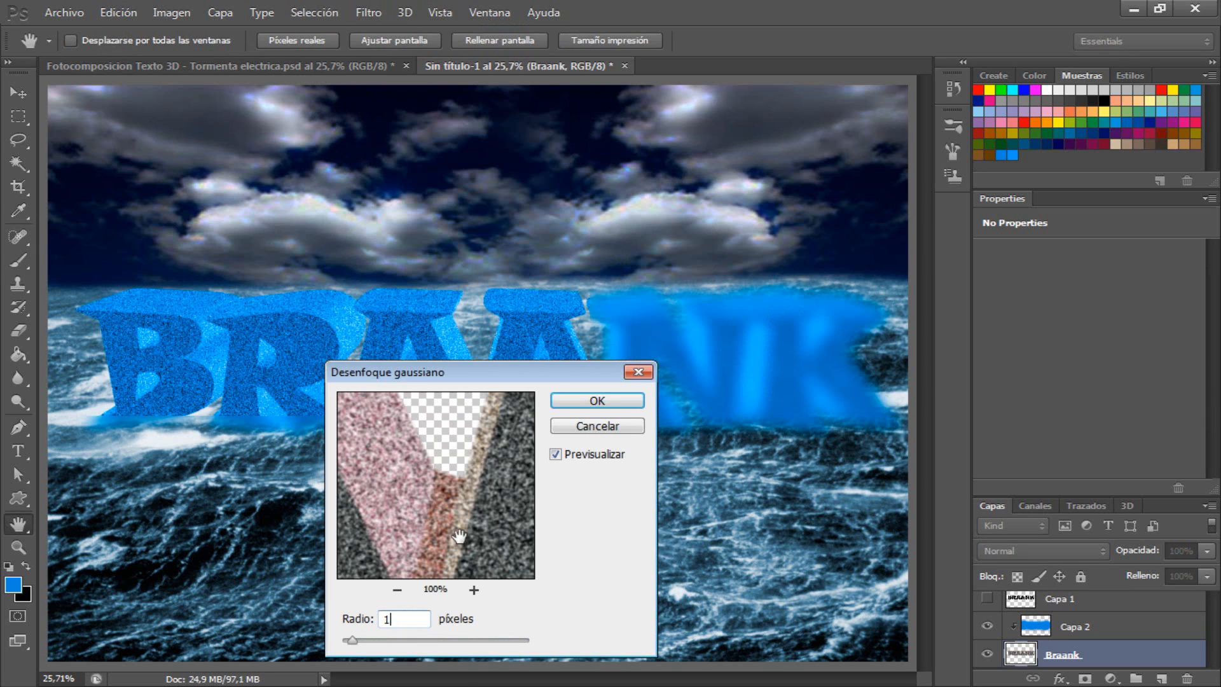
pyautogui.click(597, 401)
pyautogui.press('b')
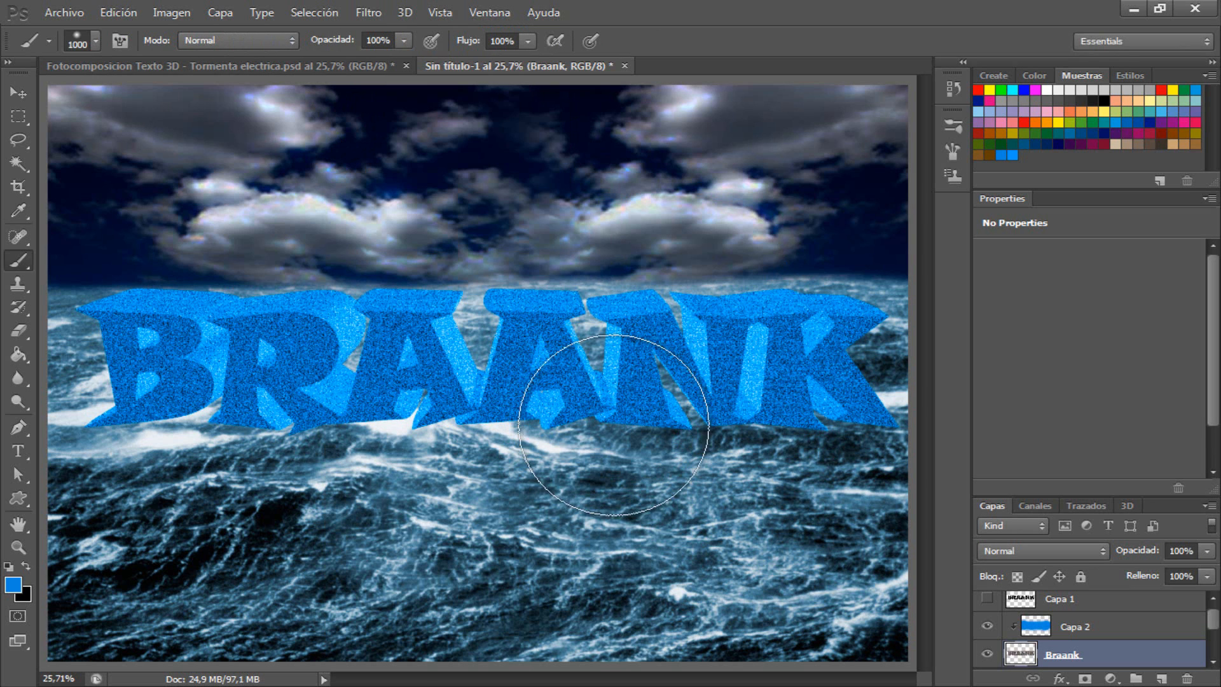
# Step: Show the Capa 1 layer, make it active, and load its letter faces as a selection
pyautogui.click(987, 599)
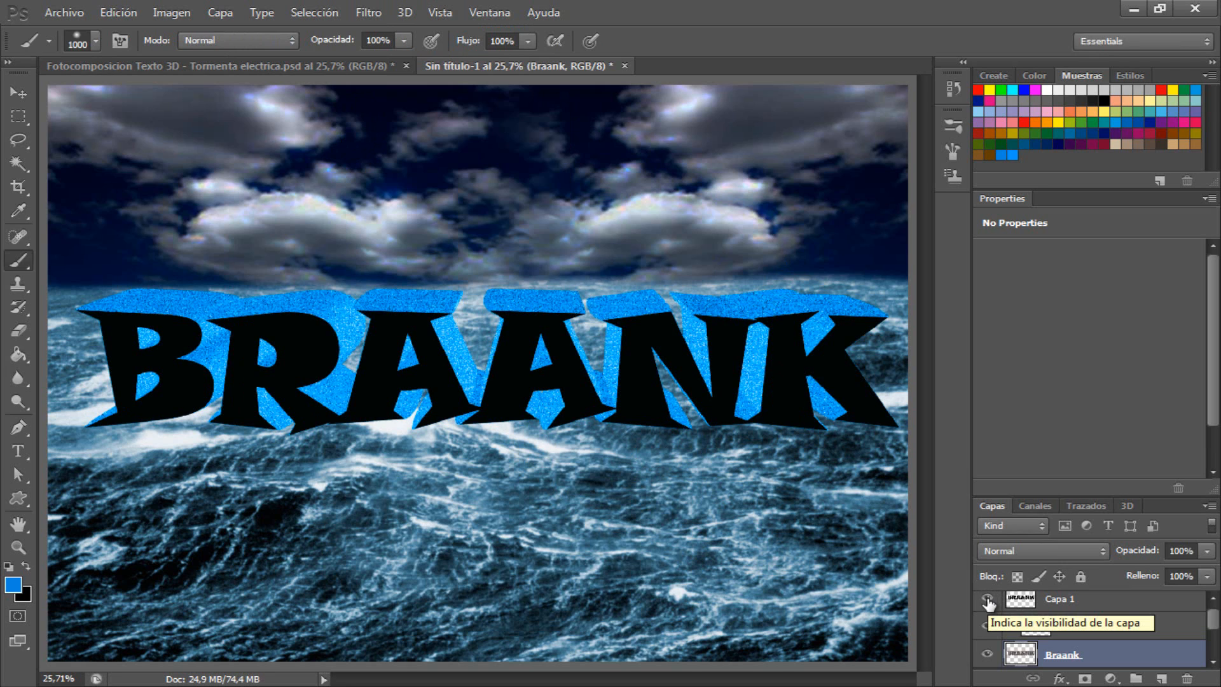
pyautogui.click(1073, 603)
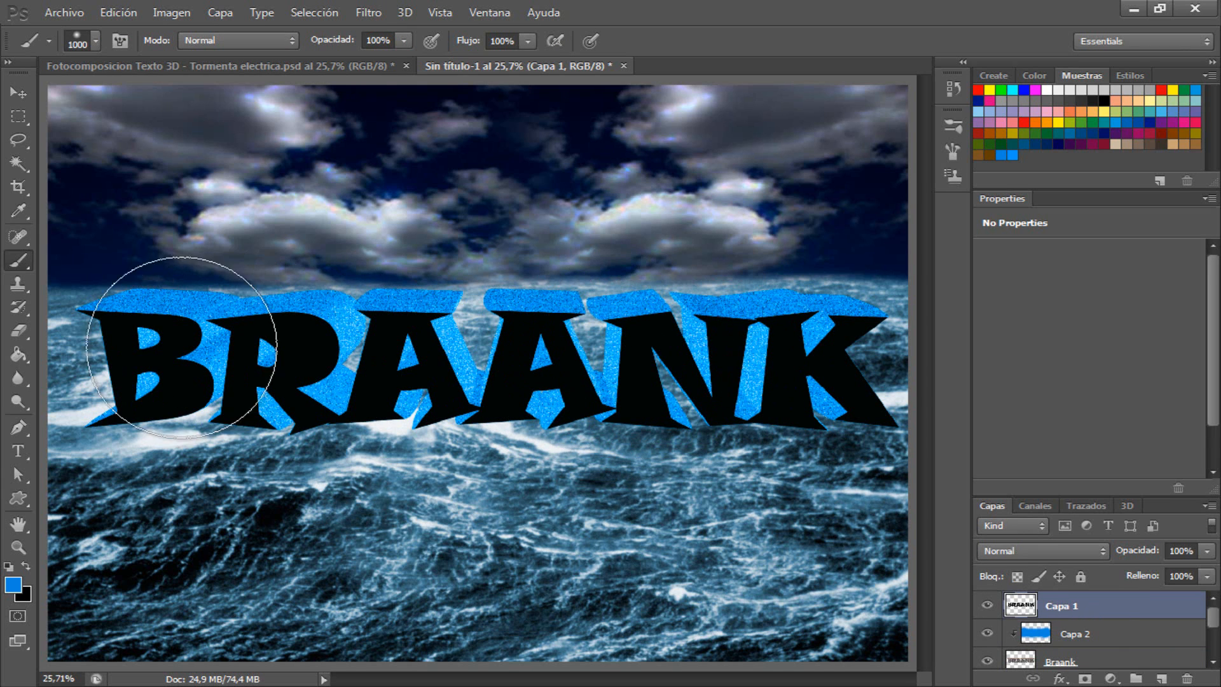
pyautogui.keyDown('ctrl'); pyautogui.click(1019, 605); pyautogui.keyUp('ctrl')
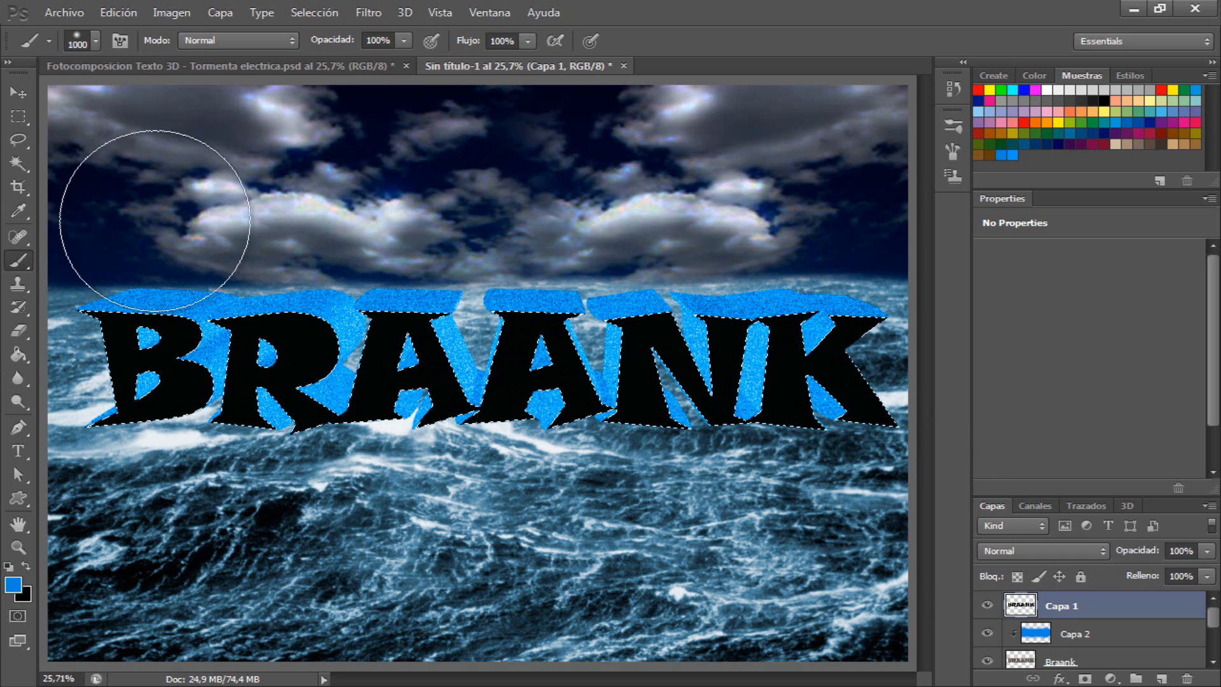
# Step: Fill the selected letter faces on Capa 1 with blue 0096ff in Normal mode at 100% opacity, and deselect
pyautogui.click(118, 12)
pyautogui.click(136, 271)
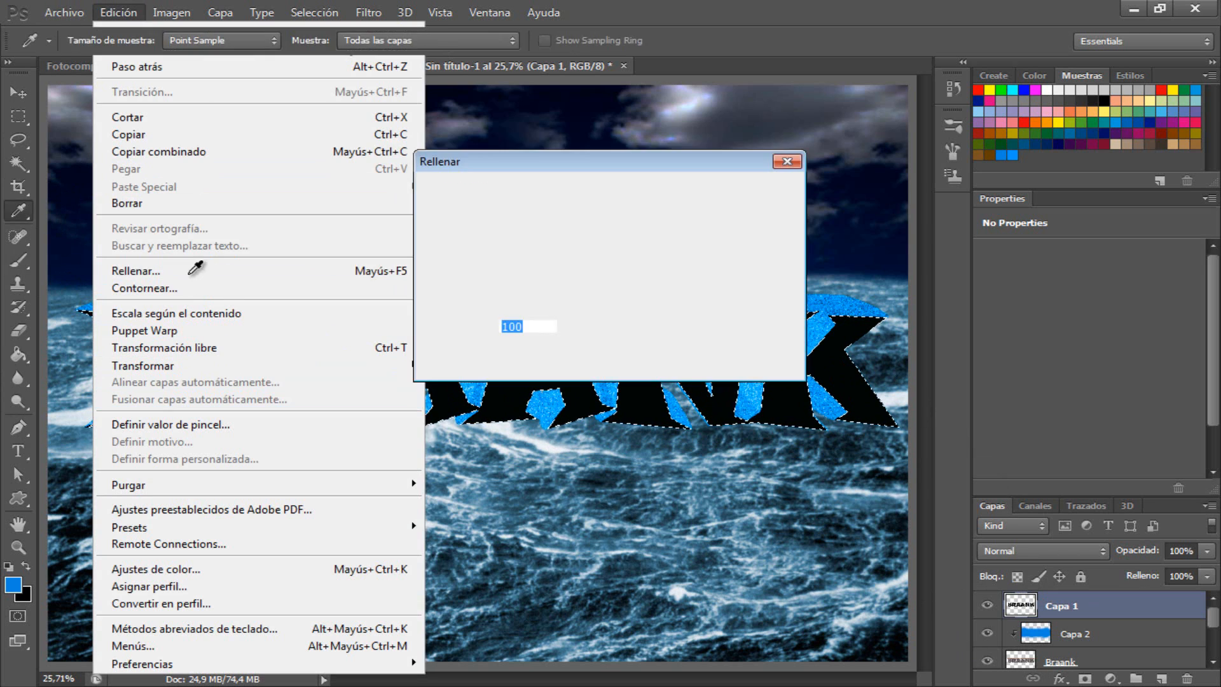
pyautogui.click(581, 210)
pyautogui.click(546, 258)
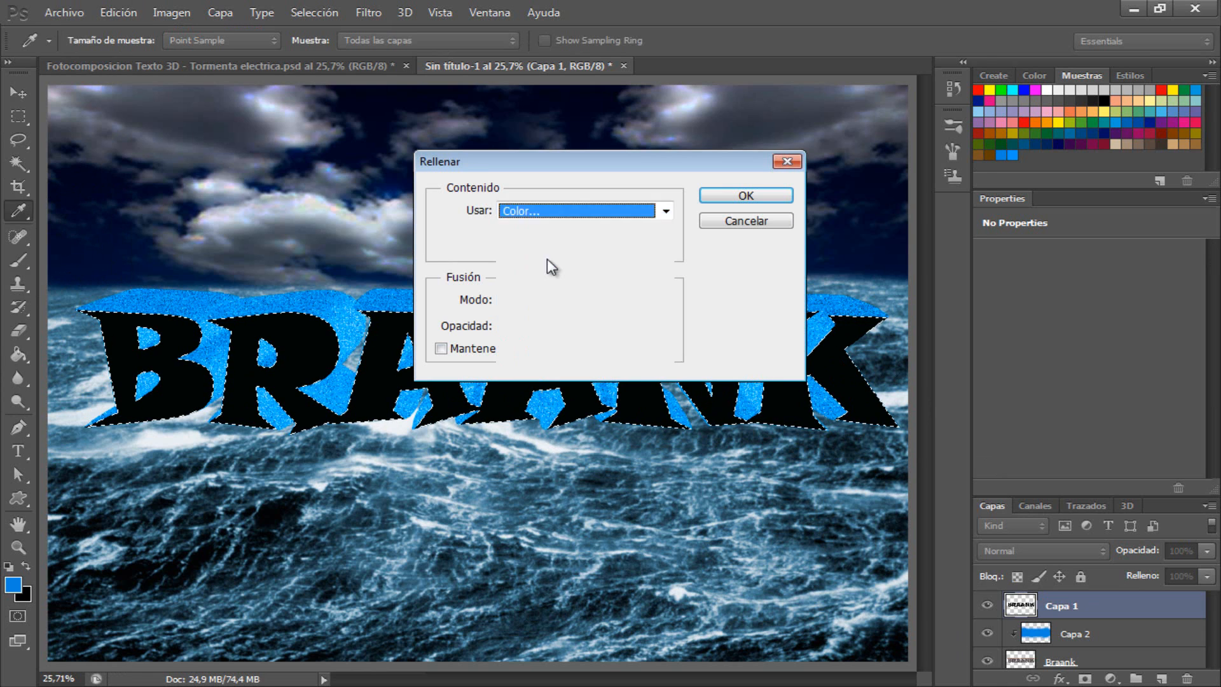
pyautogui.click(1015, 154)
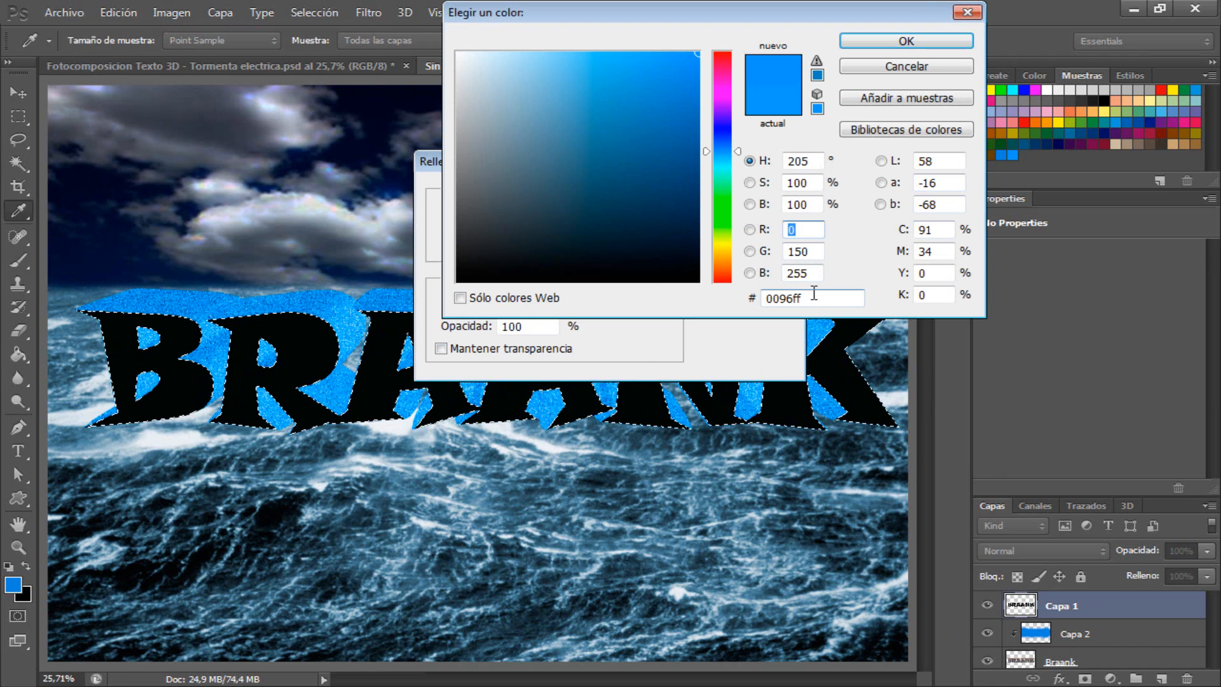
pyautogui.click(897, 42)
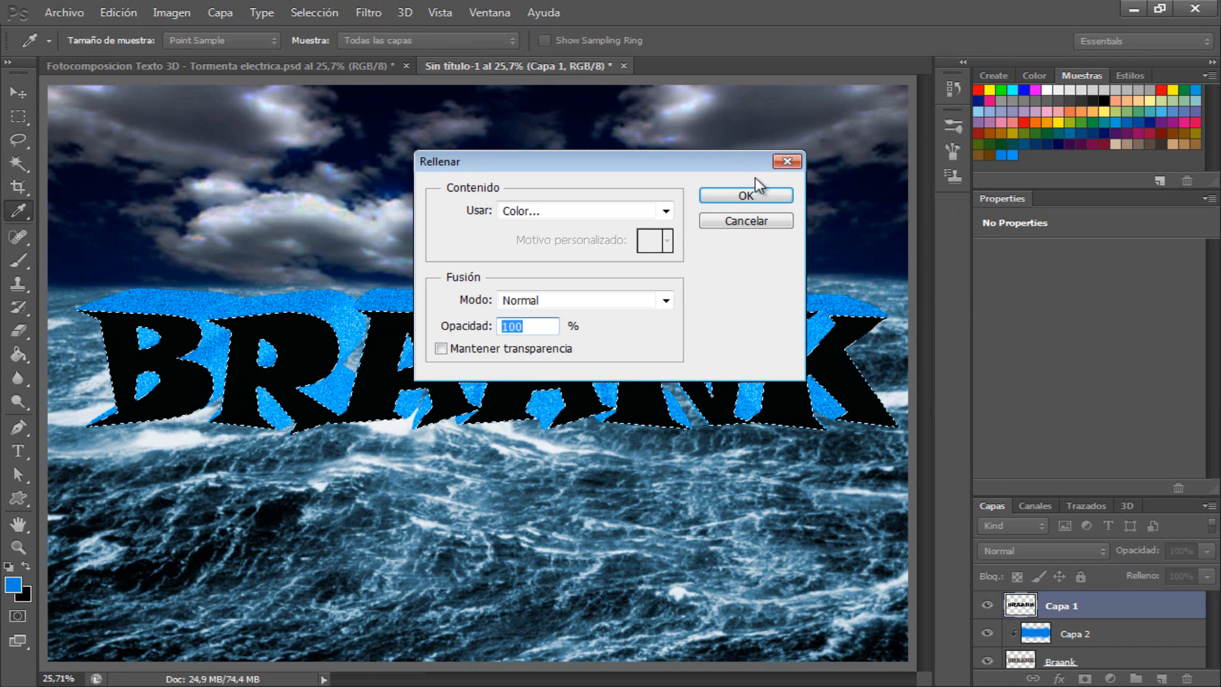
pyautogui.click(748, 197)
pyautogui.press('b')
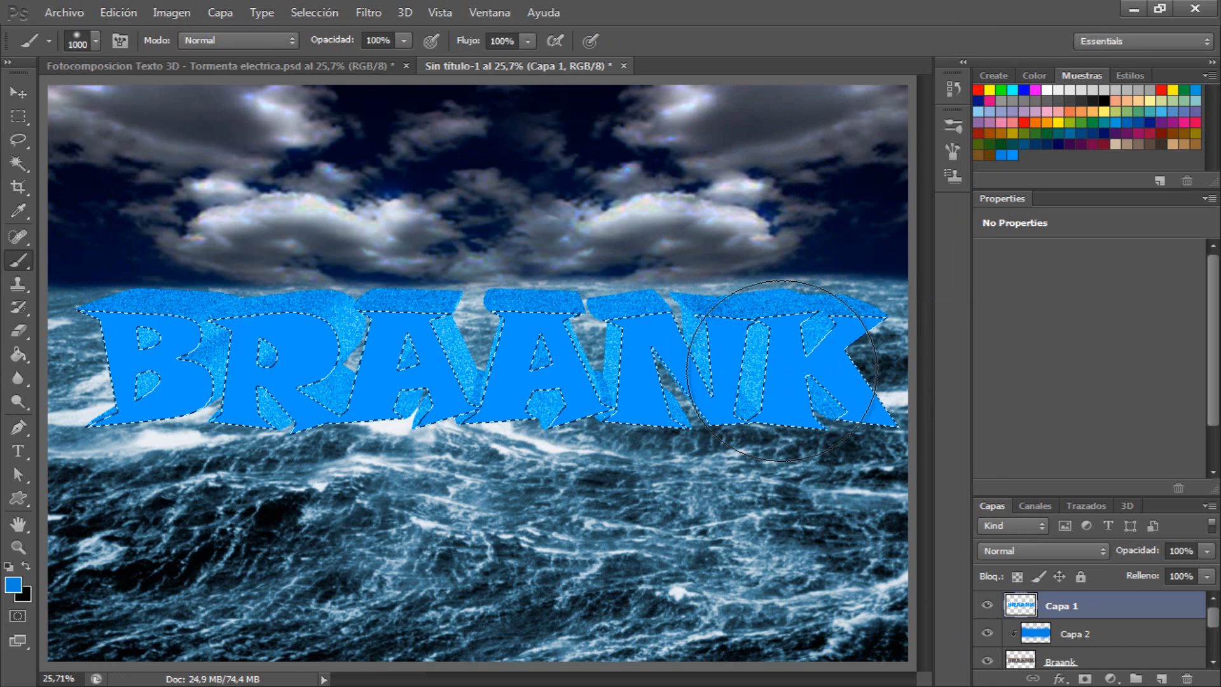
pyautogui.hotkey('ctrl', 'd')
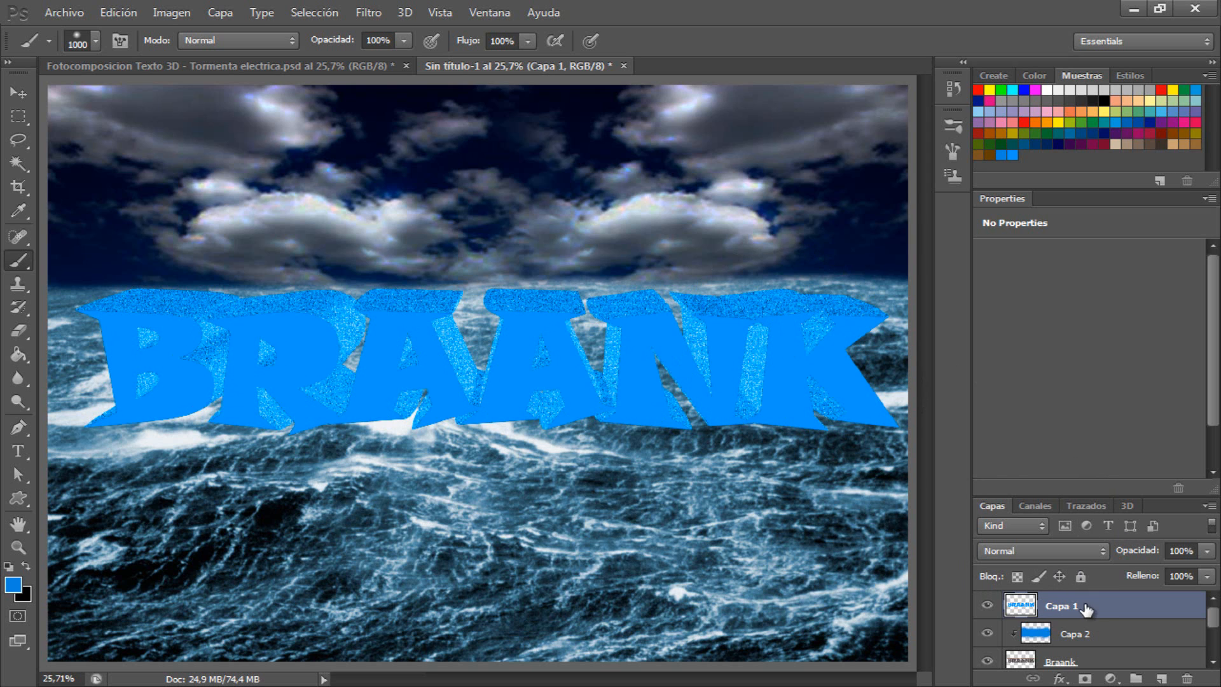
# Step: Place Textura.jpg above Capa 1 and stretch its width to about 160% so it spans the whole BRAANK text
pyautogui.click(80, 12)
pyautogui.click(127, 306)
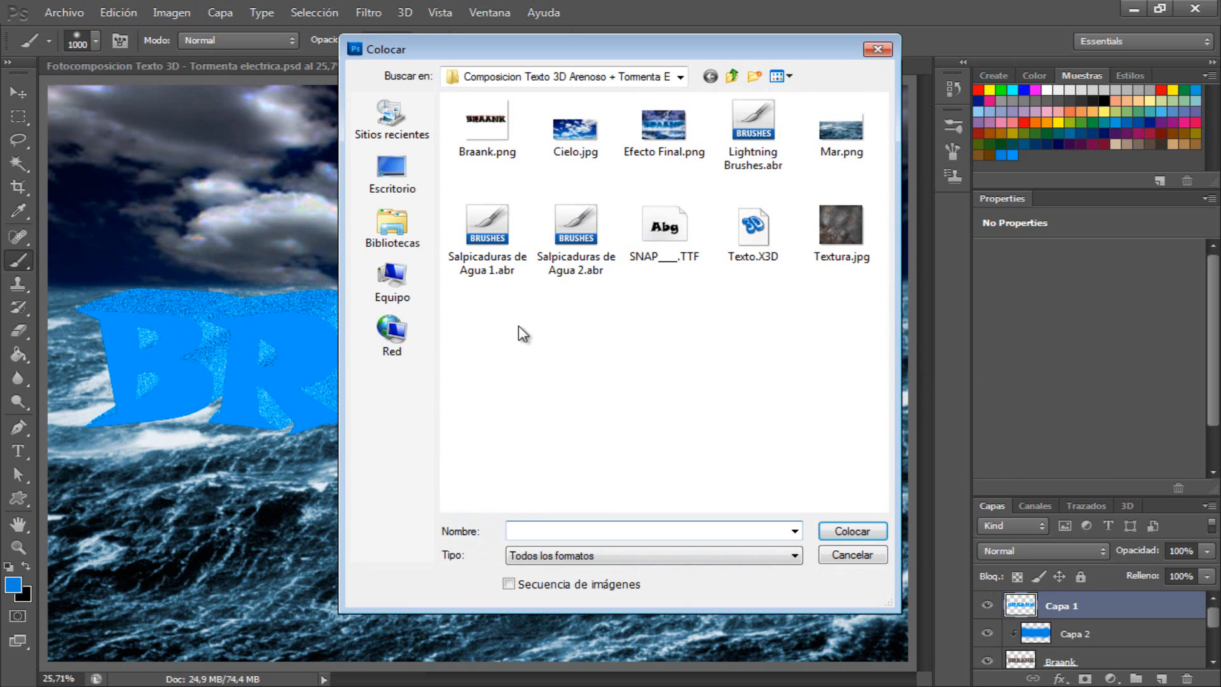
pyautogui.click(836, 230)
pyautogui.click(852, 531)
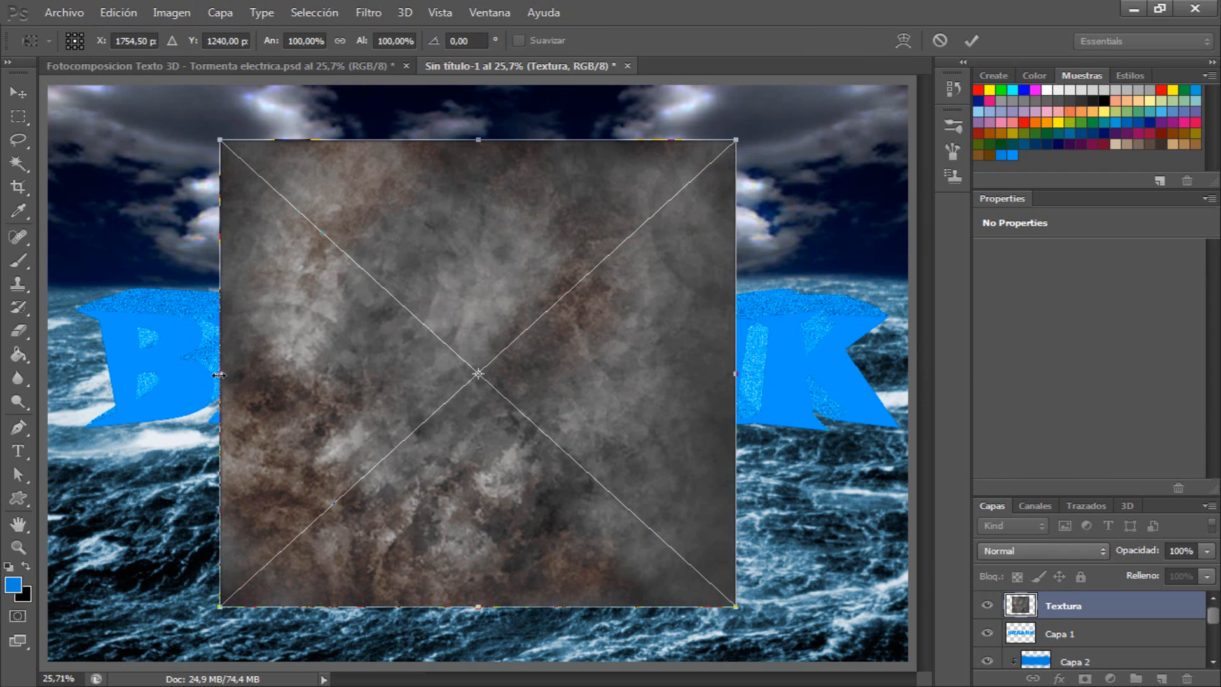
pyautogui.moveTo(222, 372); pyautogui.dragTo(75, 390)
pyautogui.moveTo(731, 376); pyautogui.dragTo(892, 372)
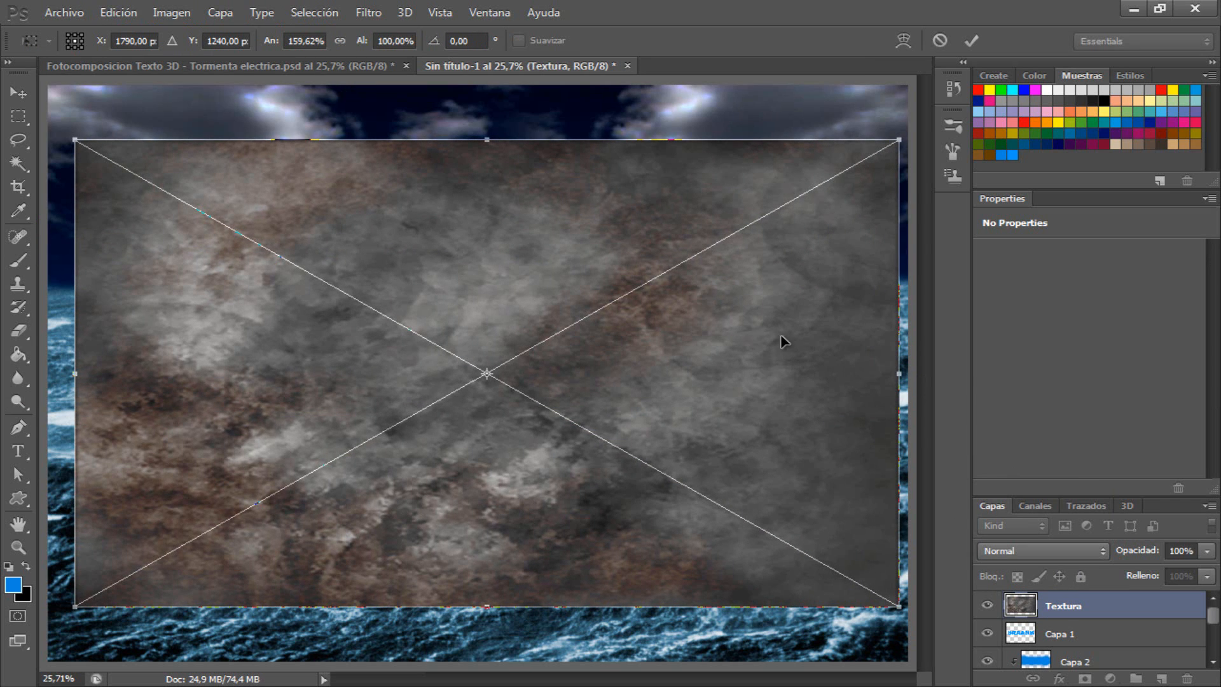
pyautogui.press('Return')
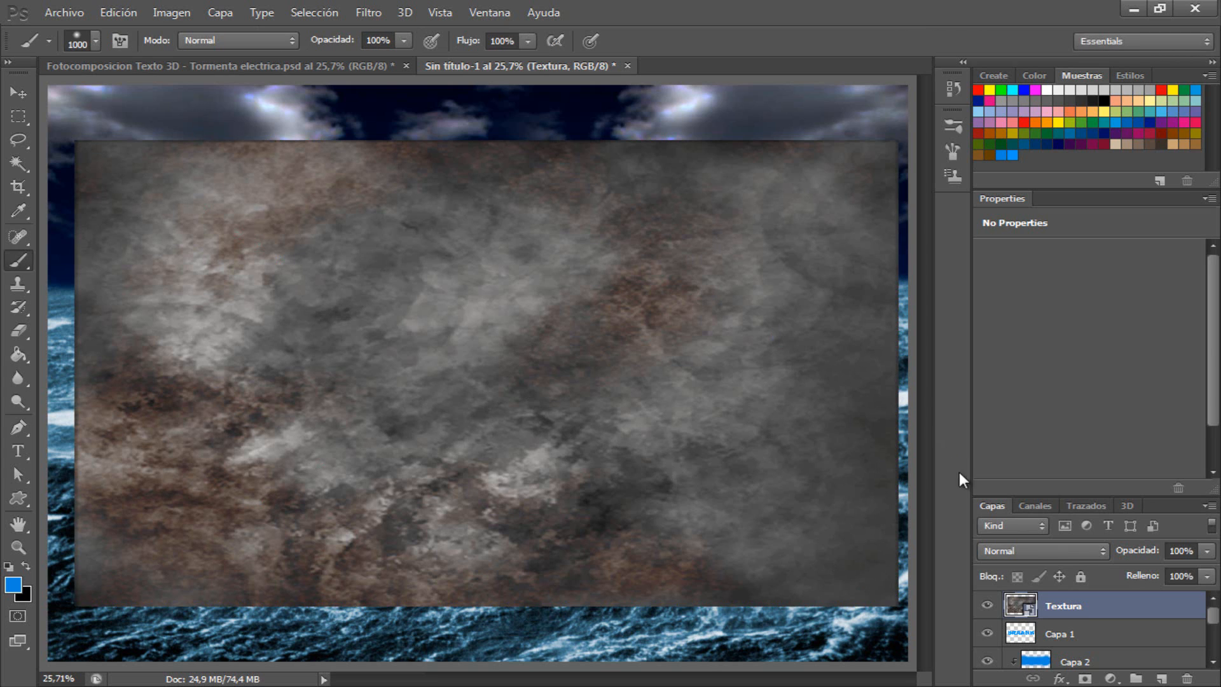
# Step: Set the Textura layer to Multiply (Multiplicar) at 77% opacity and clip it to Capa 1
pyautogui.click(1071, 551)
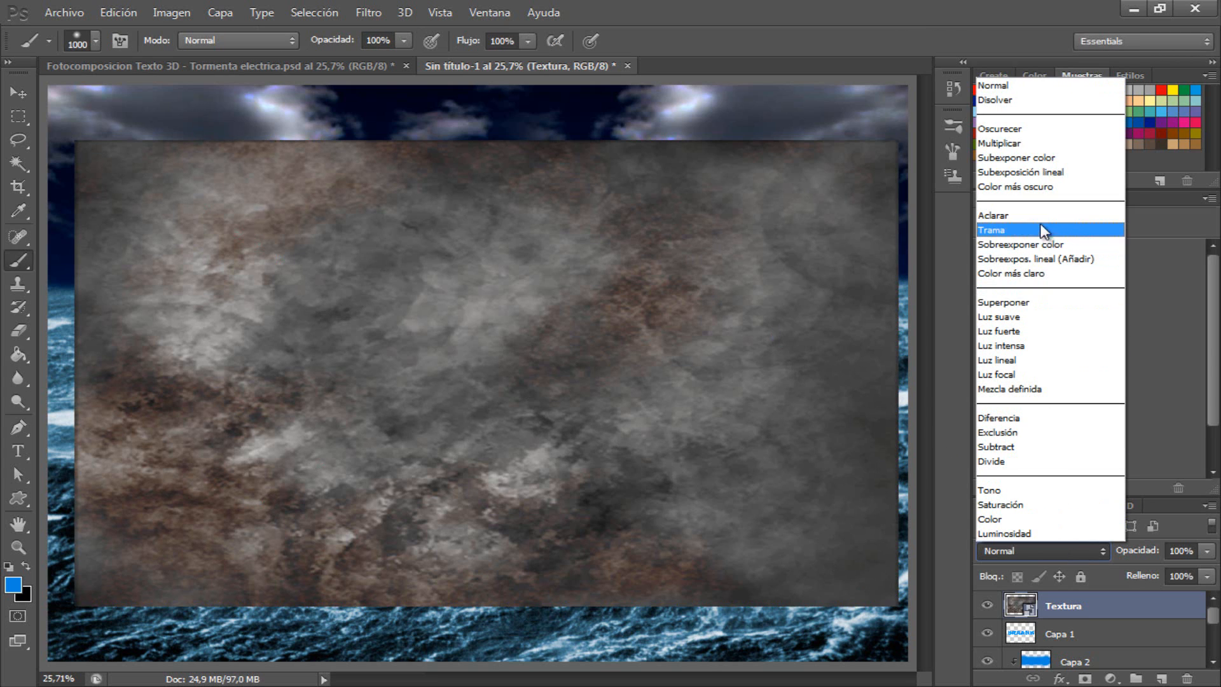
pyautogui.click(1060, 143)
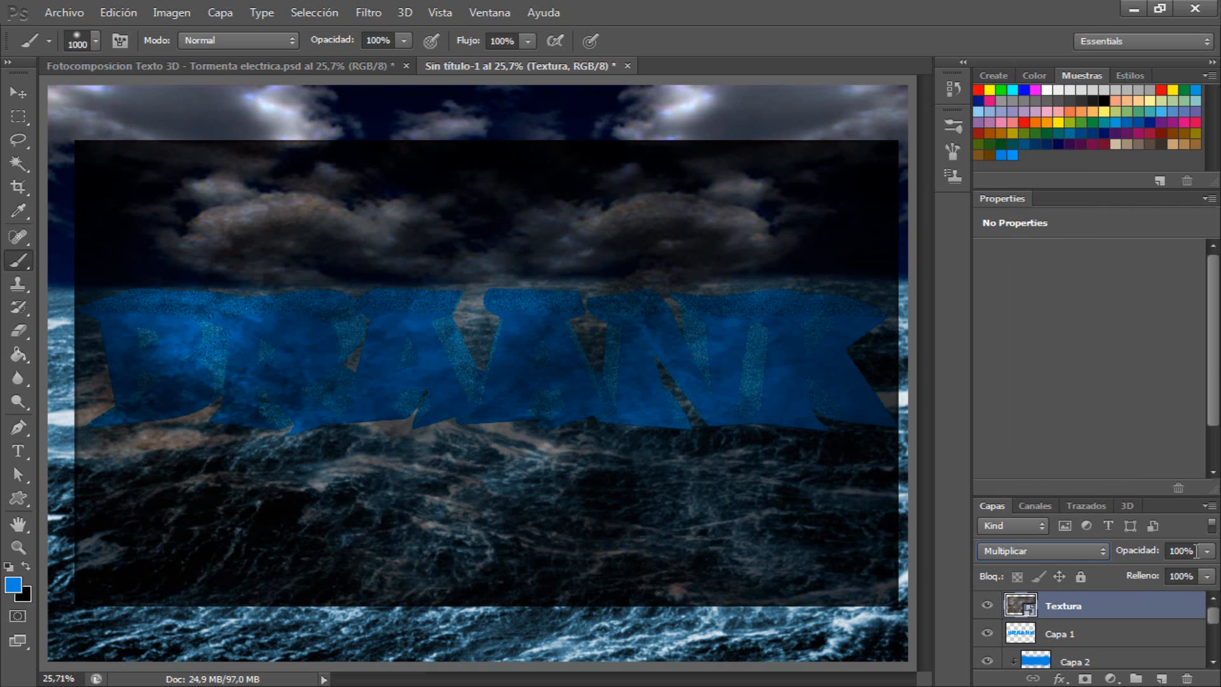
pyautogui.write('77')
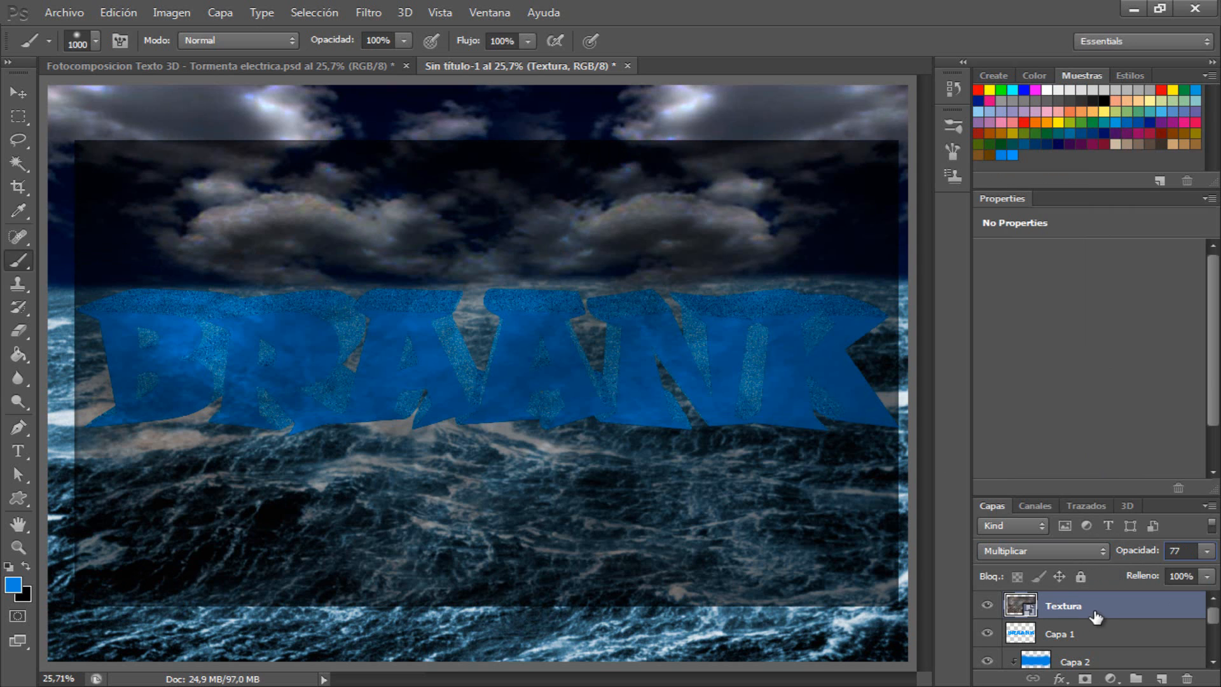
pyautogui.hotkey('ctrl', 'alt', 'g')
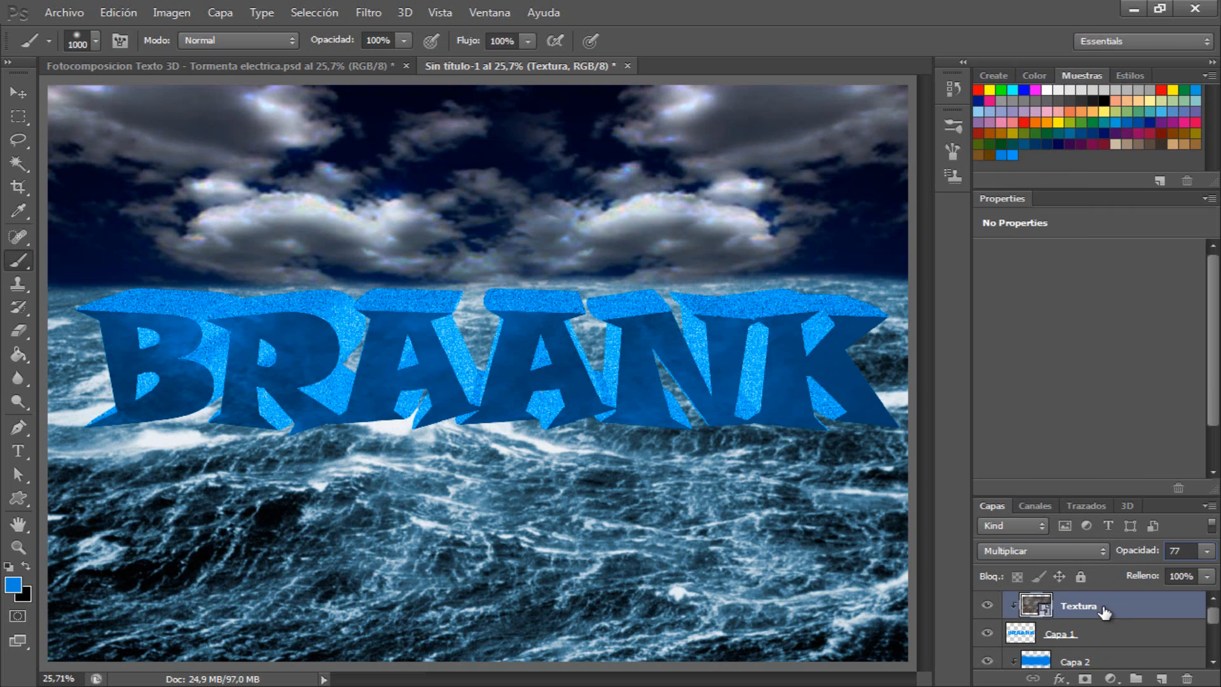
# Step: Duplicate the Textura layer, clip the copy to Capa 1, and set it to Overlay (Superponer) at 100% opacity
pyautogui.hotkey('ctrl', 'j')
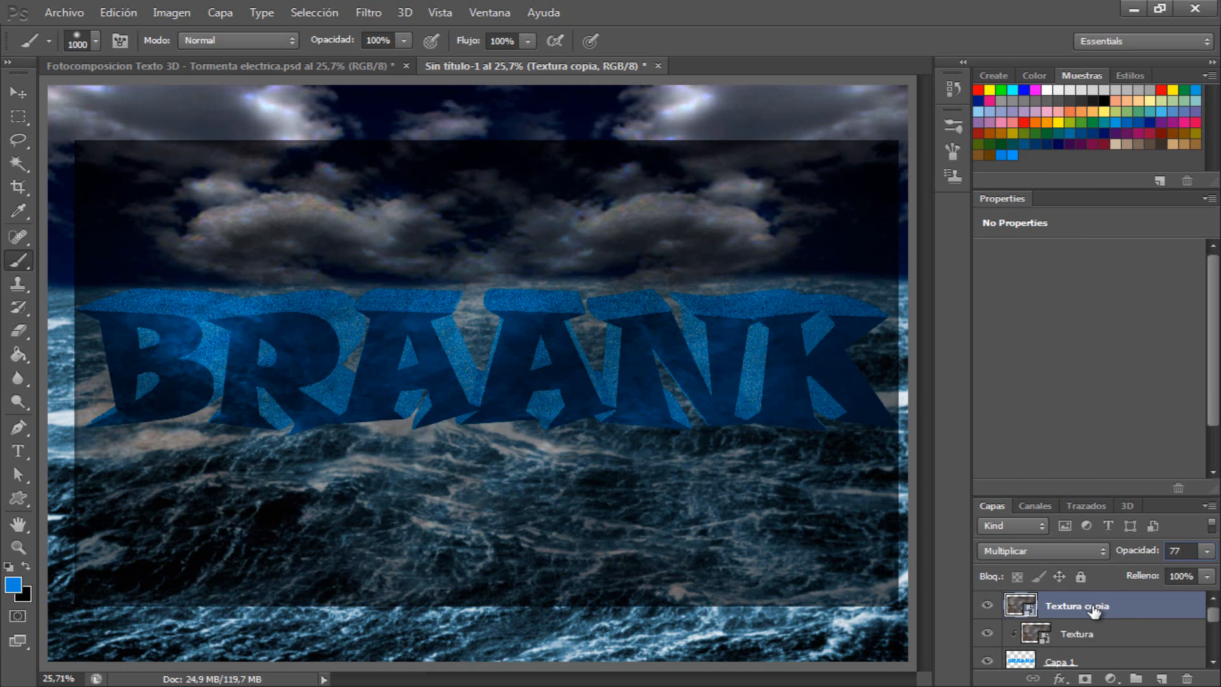
pyautogui.hotkey('ctrl', 'alt', 'g')
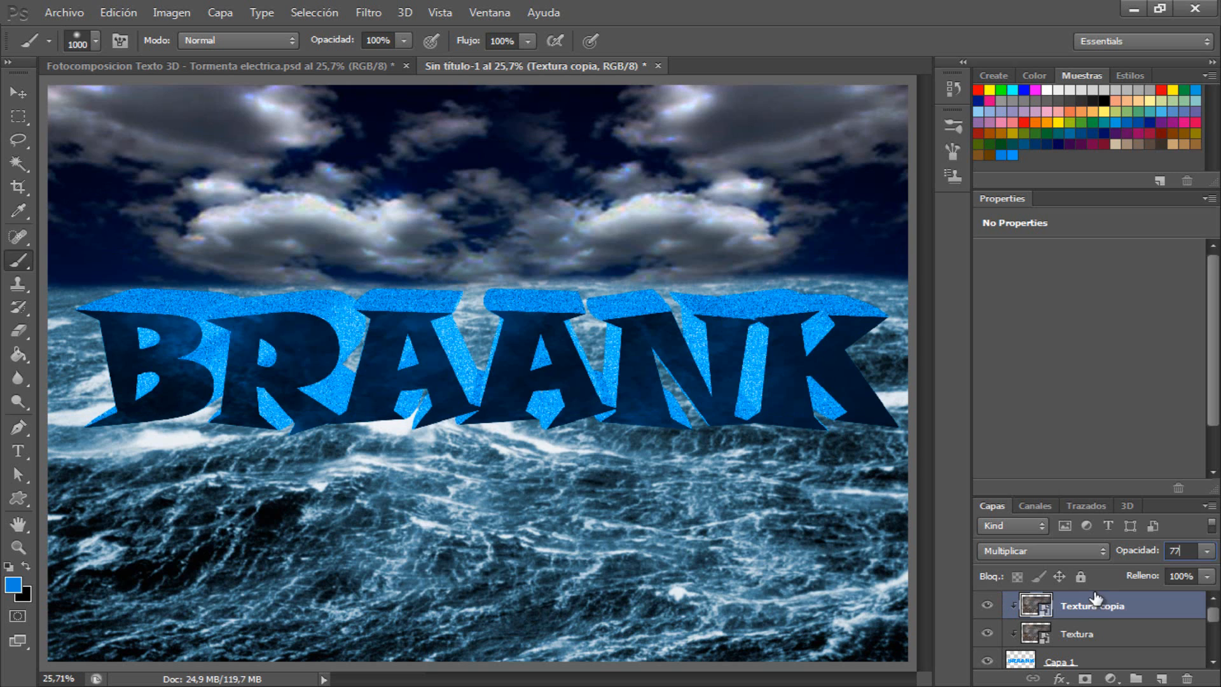
pyautogui.click(1096, 544)
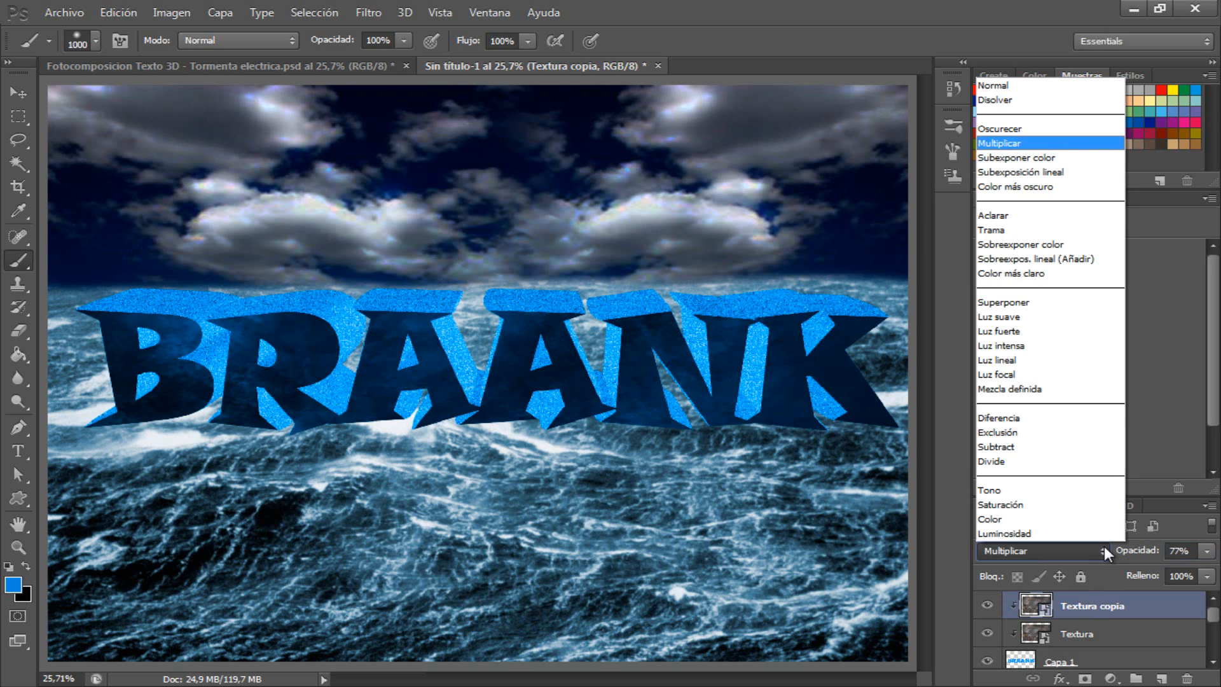
pyautogui.click(1035, 295)
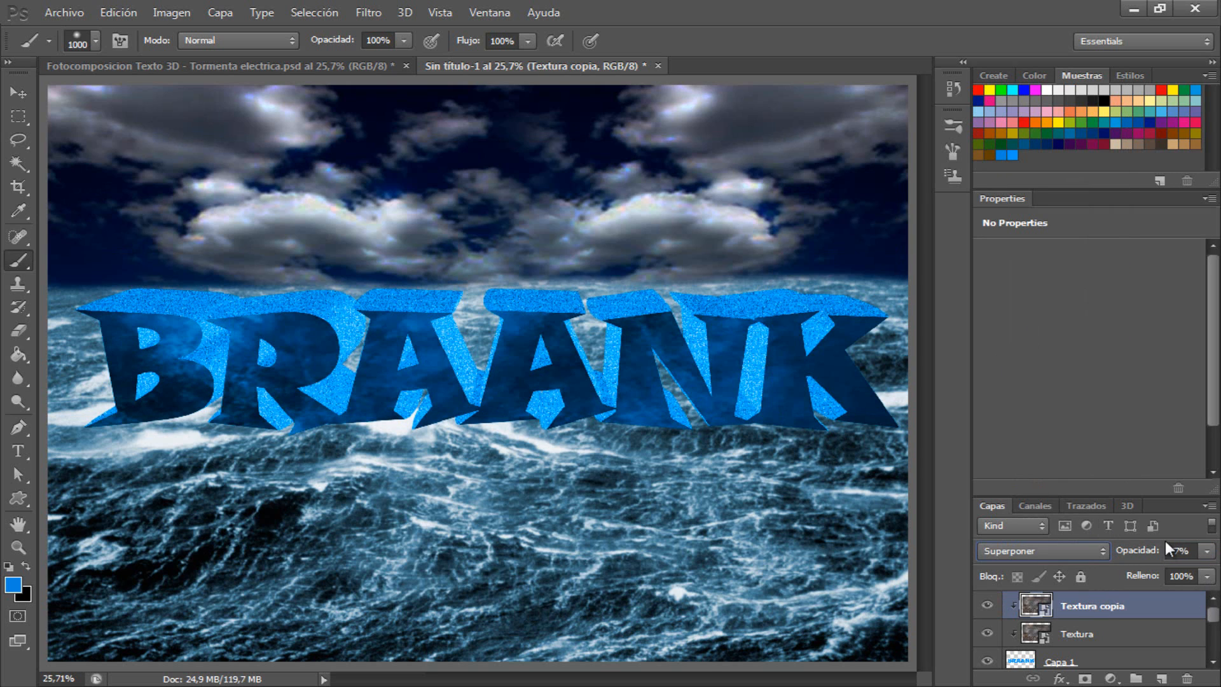
pyautogui.moveTo(1125, 553)
pyautogui.mouseDown()
pyautogui.moveTo(1163, 559)
pyautogui.moveTo(1146, 560)
pyautogui.mouseUp()
# Step: Make the Braank layer active and set up the Eraser with the 39 px spatter brush tip enlarged to 200 px
pyautogui.moveTo(1215, 610); pyautogui.dragTo(1215, 630)
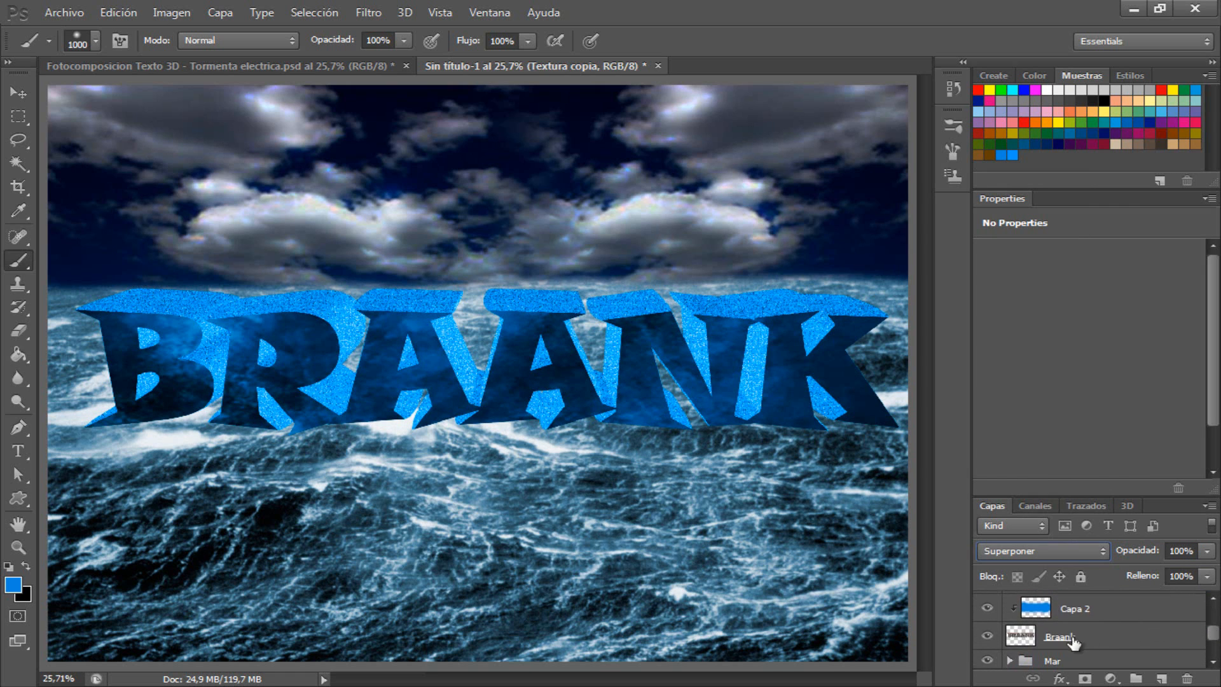
pyautogui.click(1098, 642)
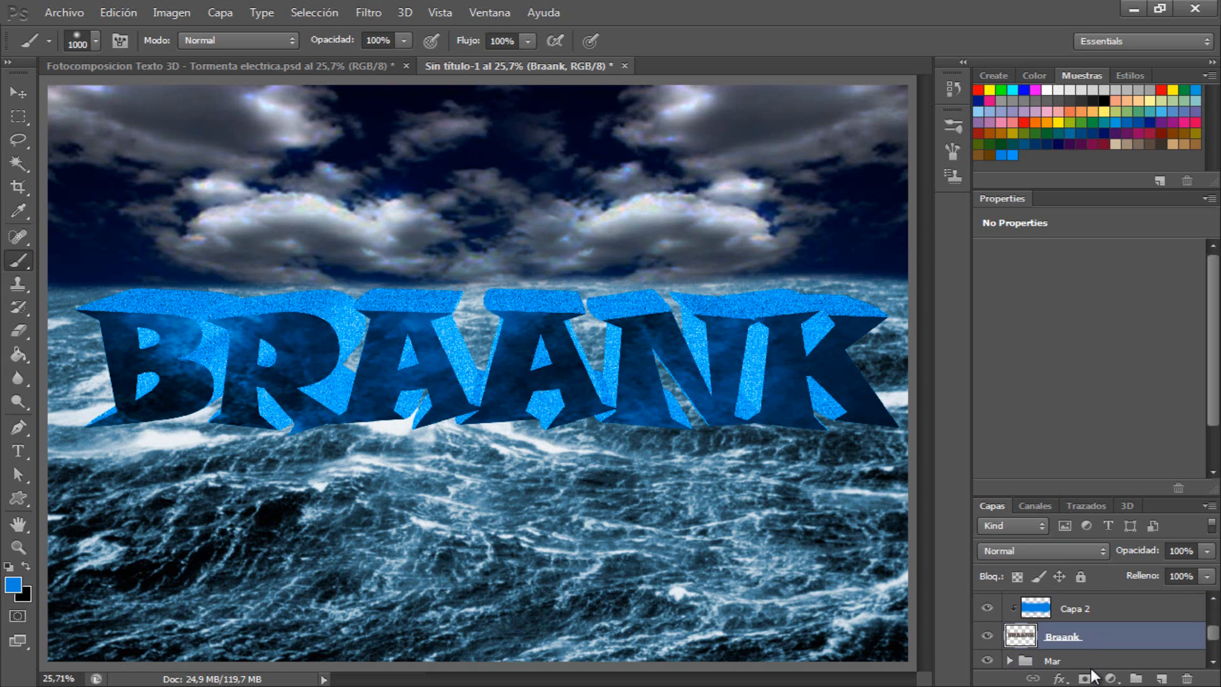
pyautogui.click(22, 325)
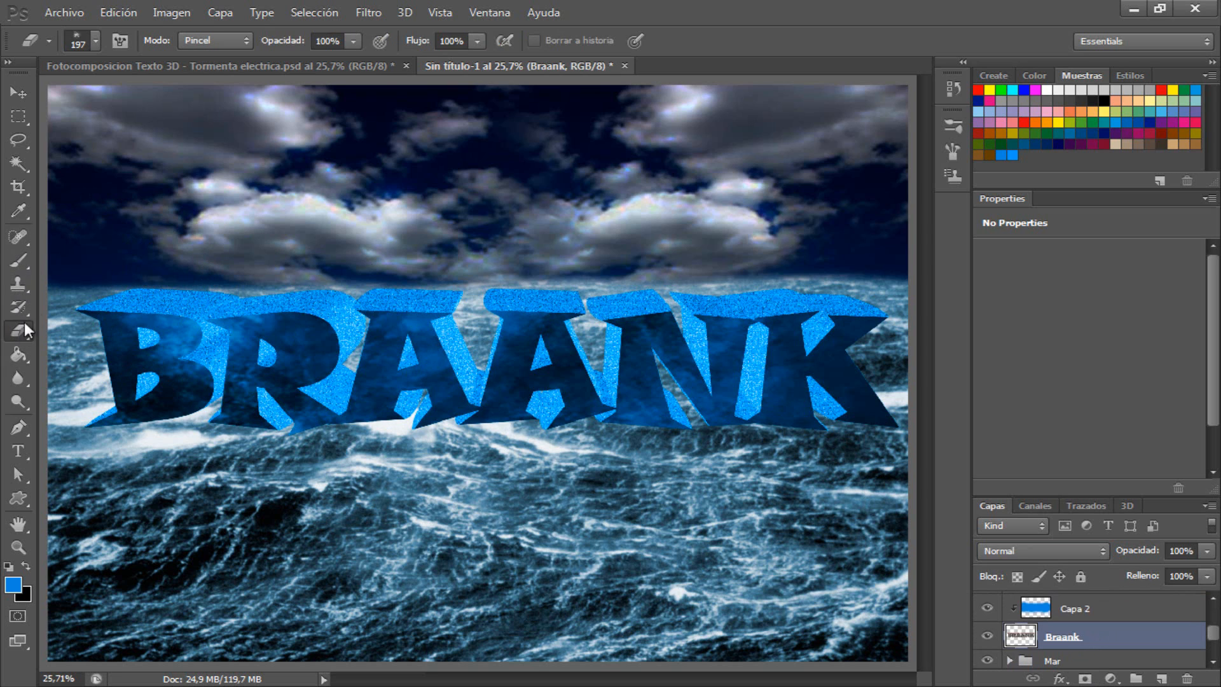
pyautogui.click(96, 42)
pyautogui.moveTo(213, 189); pyautogui.dragTo(222, 213)
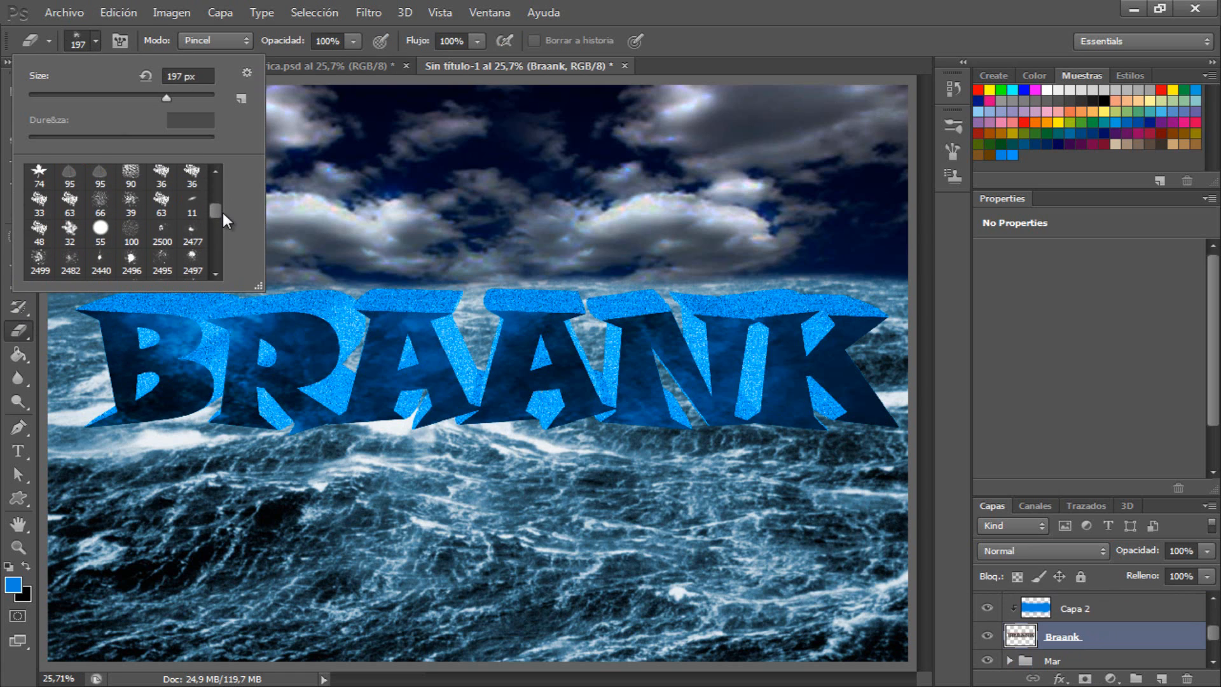
pyautogui.click(132, 204)
pyautogui.moveTo(216, 78); pyautogui.dragTo(24, 72)
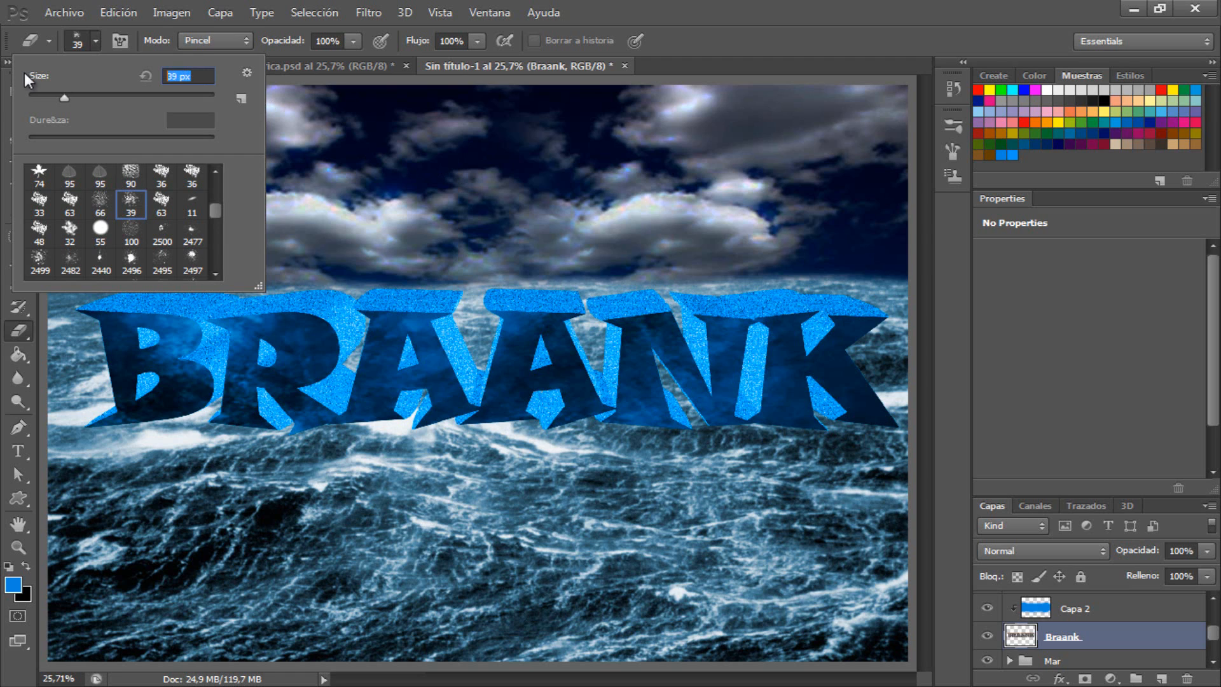
pyautogui.write('200')
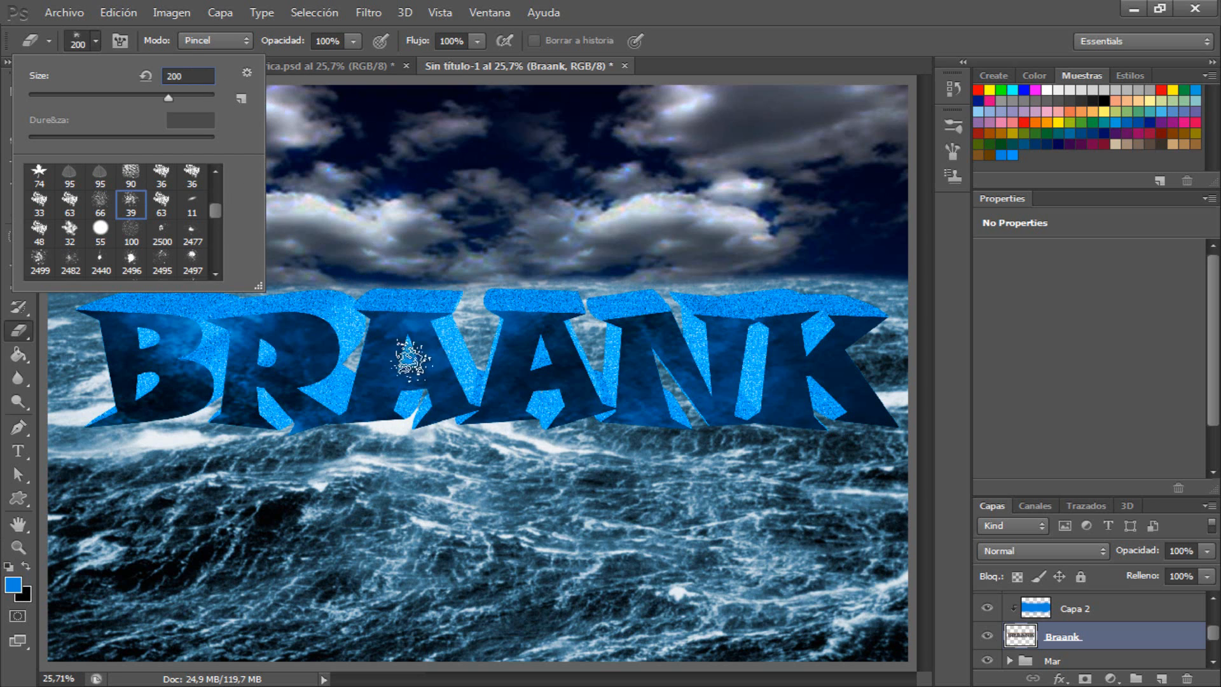
# Step: Accept the 200 px eraser size and set the background color to white (#ffffff)
pyautogui.press('Return')
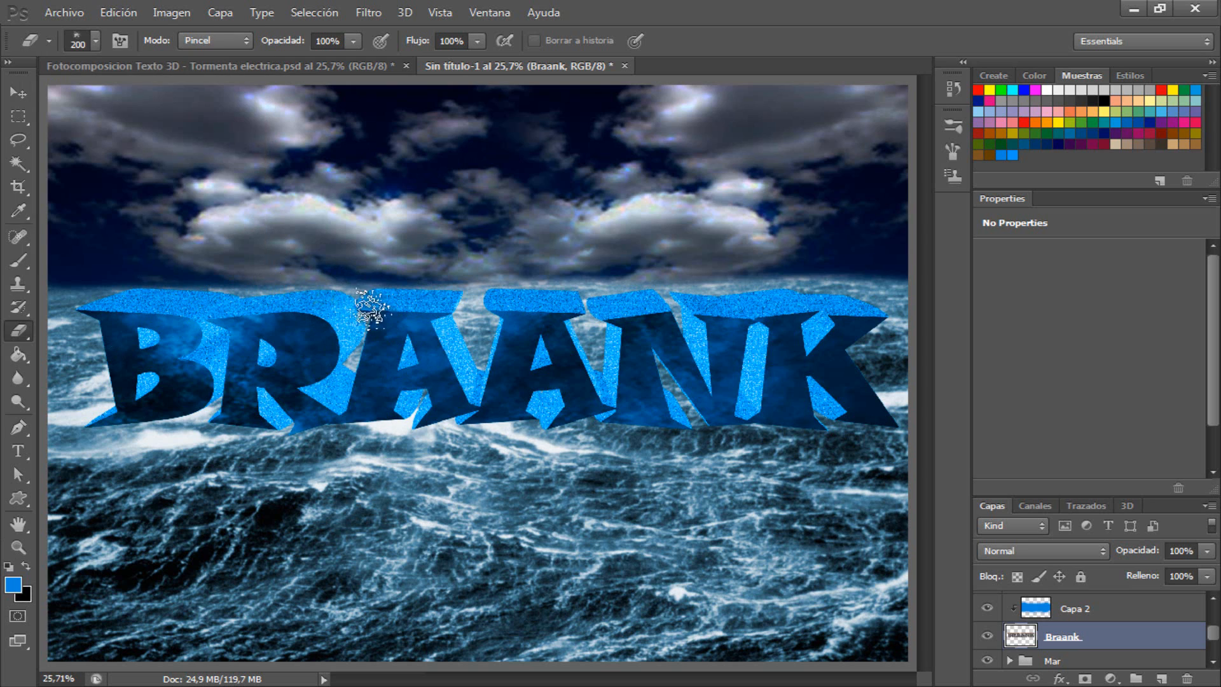
pyautogui.click(25, 597)
pyautogui.moveTo(604, 136); pyautogui.dragTo(490, 37)
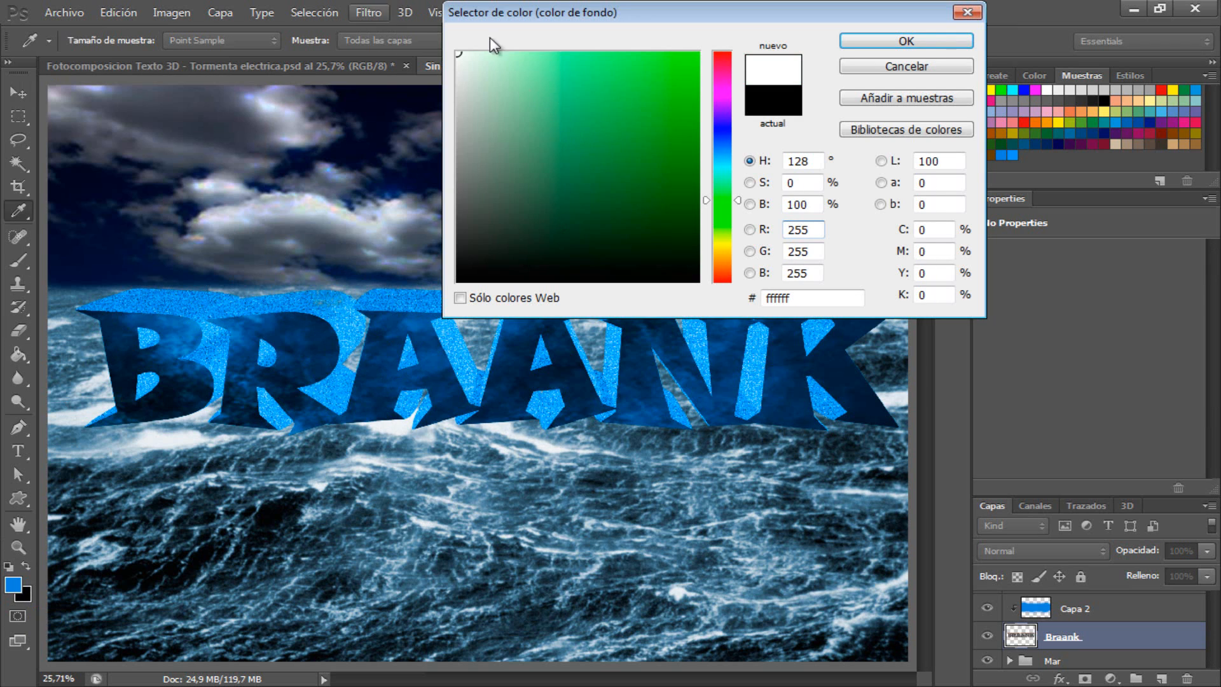
pyautogui.click(906, 41)
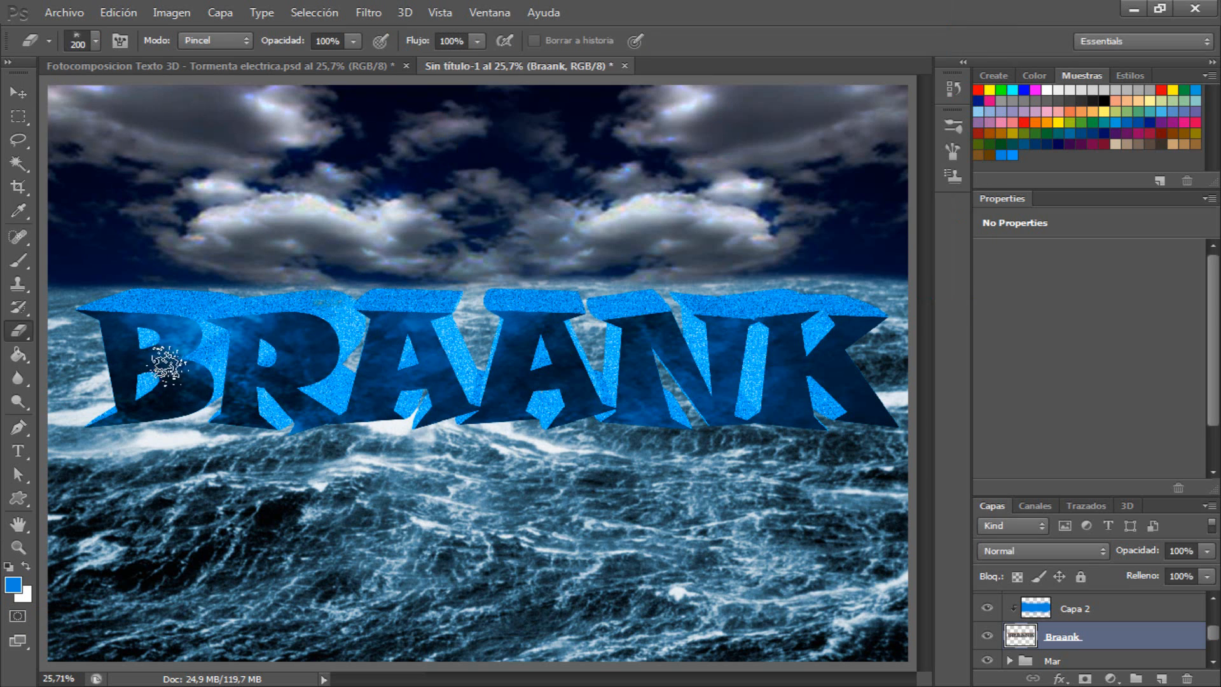
# Step: Erase patches of the light blue extruded sides across the BRAANK letters with the spatter eraser, stepping back a misplaced erasure
pyautogui.click(323, 290)
pyautogui.click(336, 293)
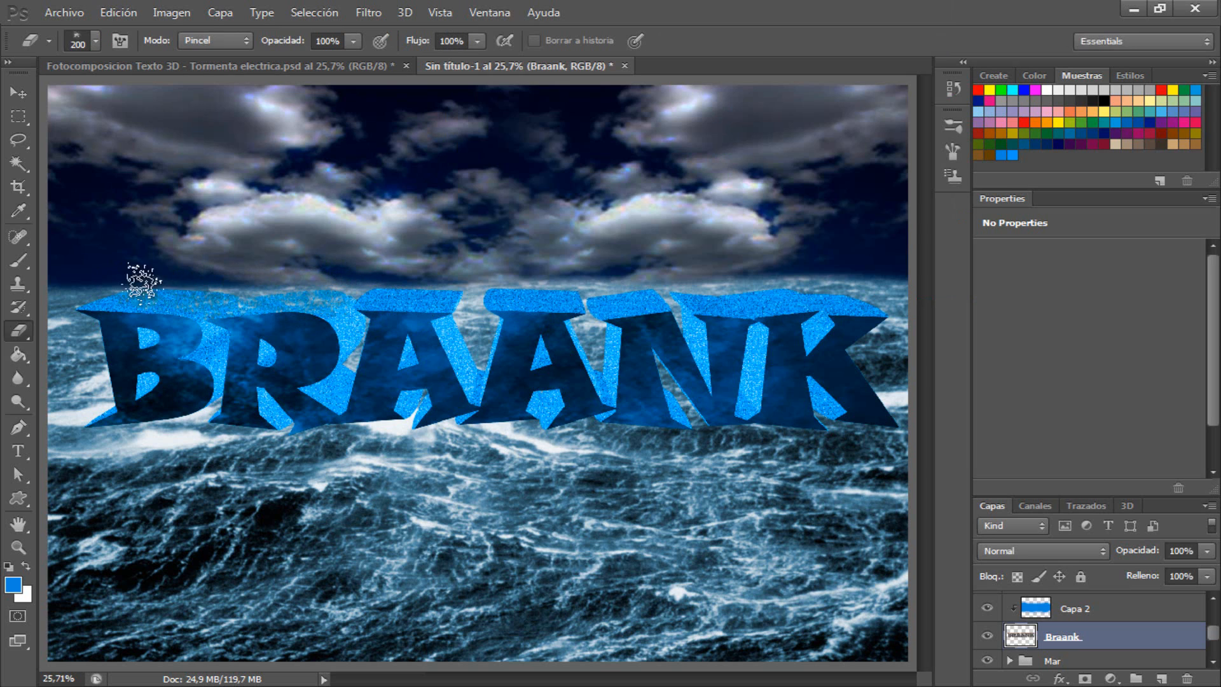
pyautogui.click(141, 283)
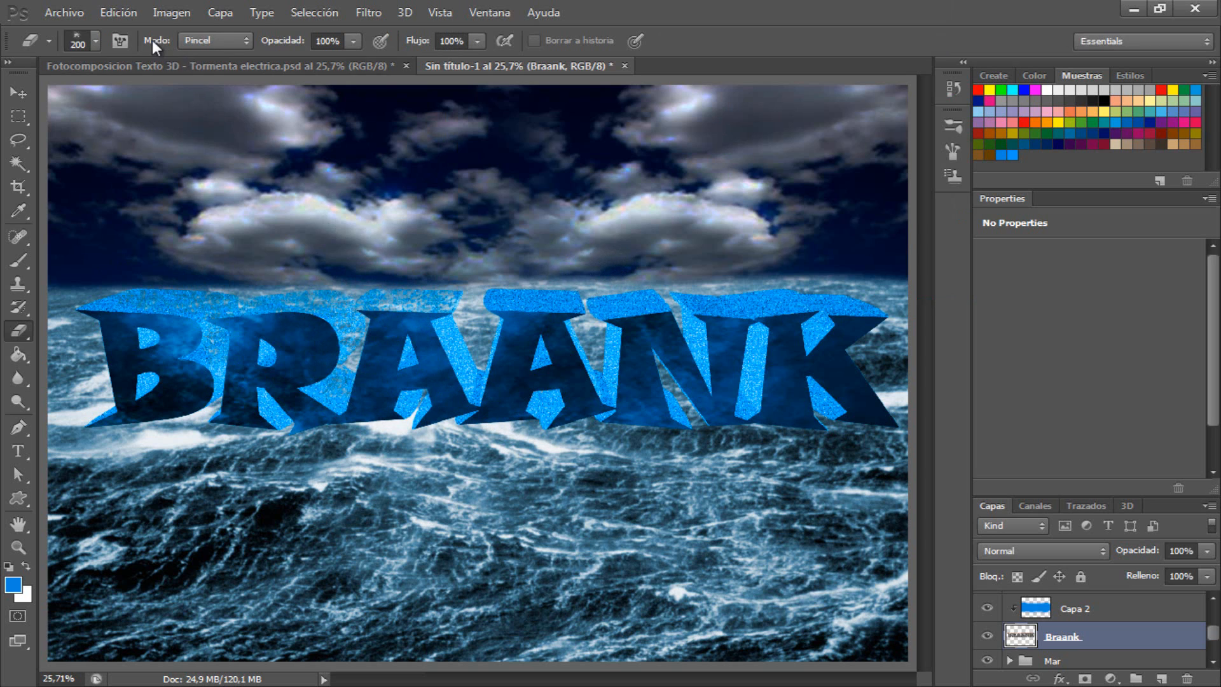
pyautogui.click(118, 13)
pyautogui.click(153, 65)
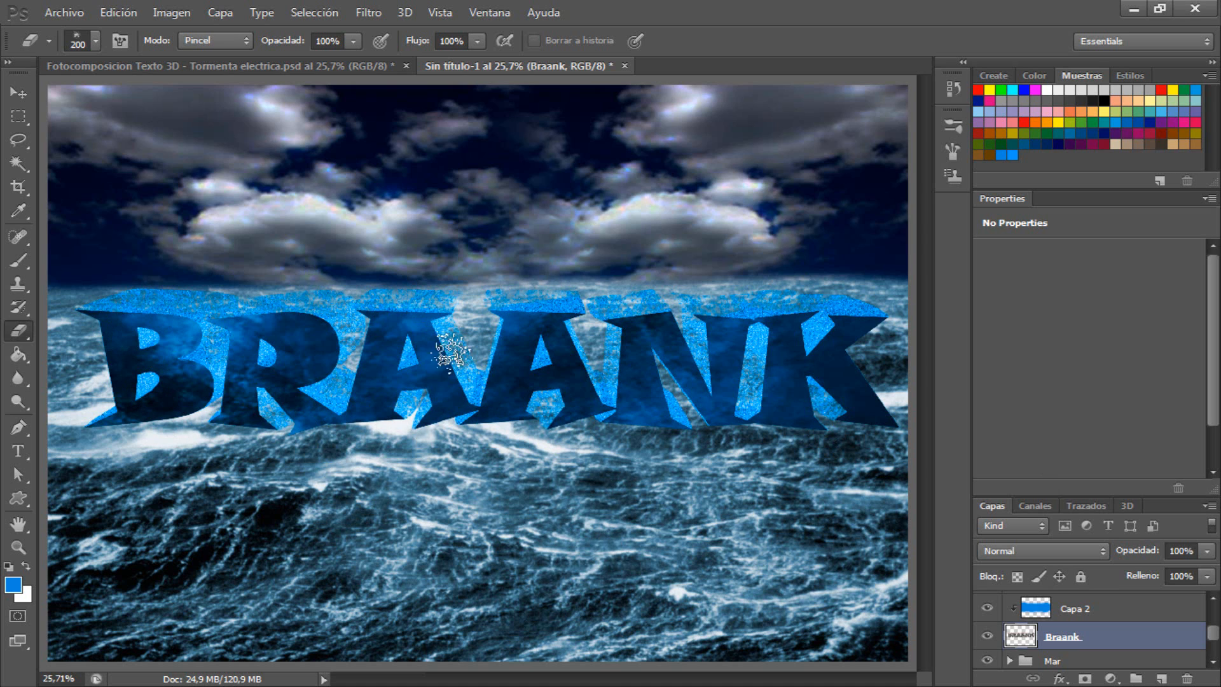
# Step: Group the layers from Textura copia down to Braank and name the group Texto
pyautogui.moveTo(1212, 634); pyautogui.dragTo(1215, 615)
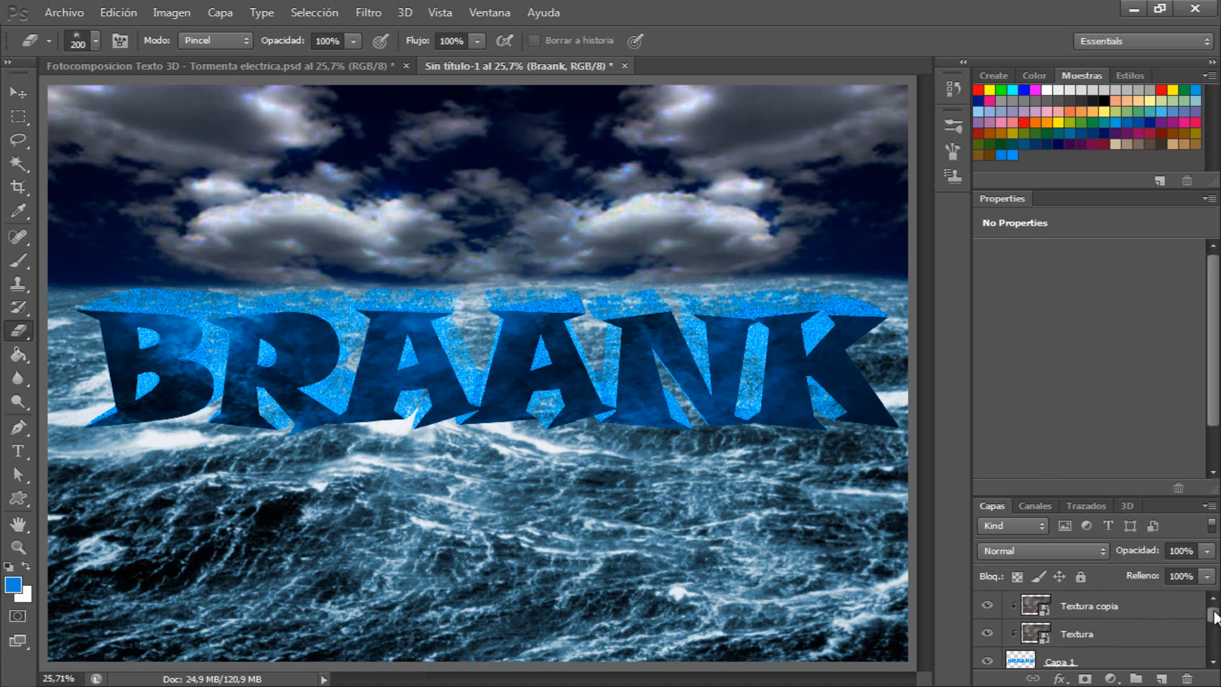
pyautogui.click(1133, 608)
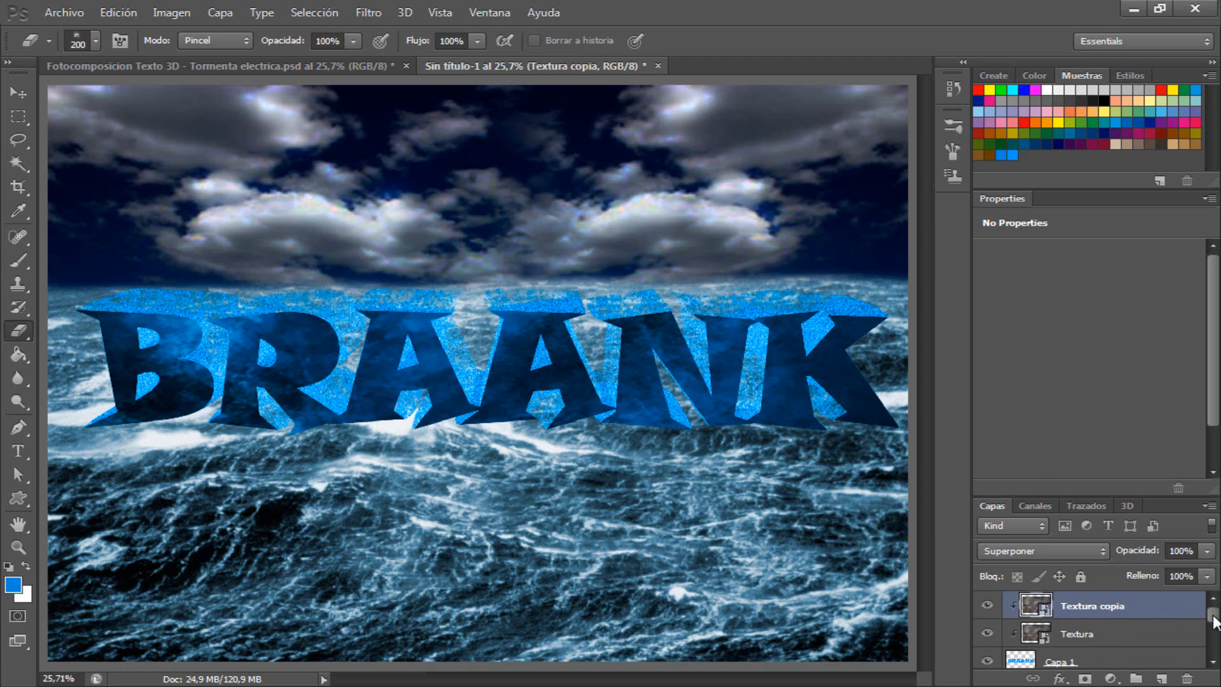
pyautogui.moveTo(1213, 620); pyautogui.dragTo(1213, 639)
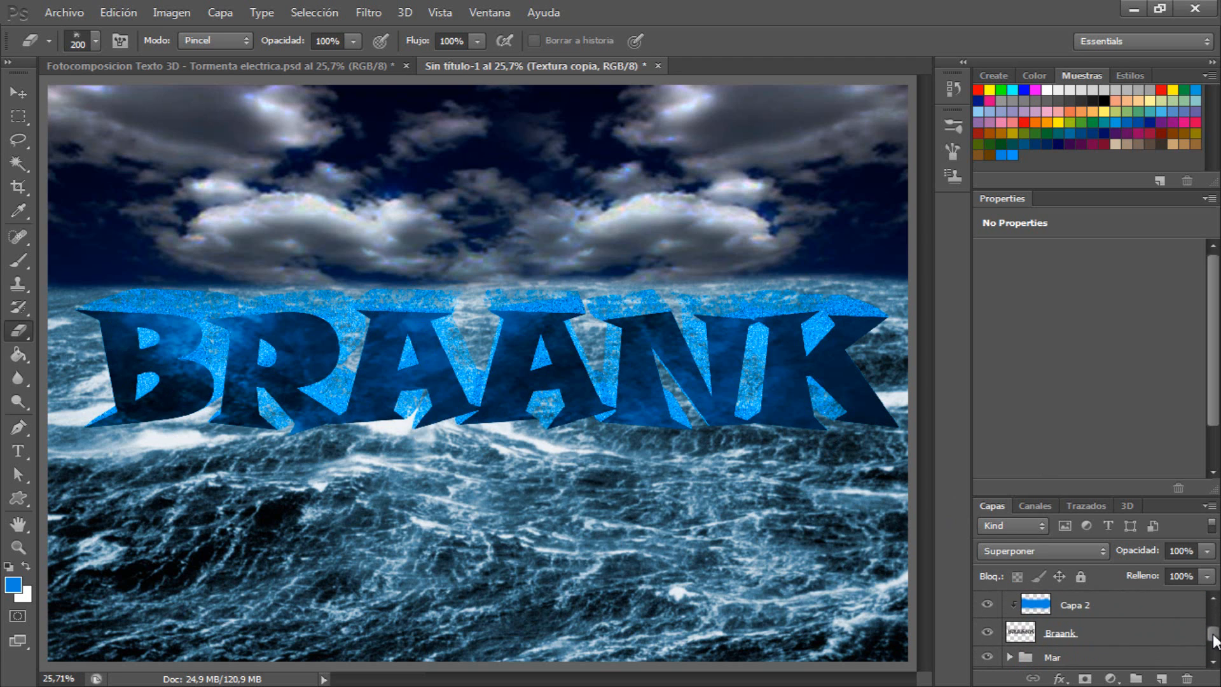
pyautogui.keyDown('shift'); pyautogui.click(1105, 633); pyautogui.keyUp('shift')
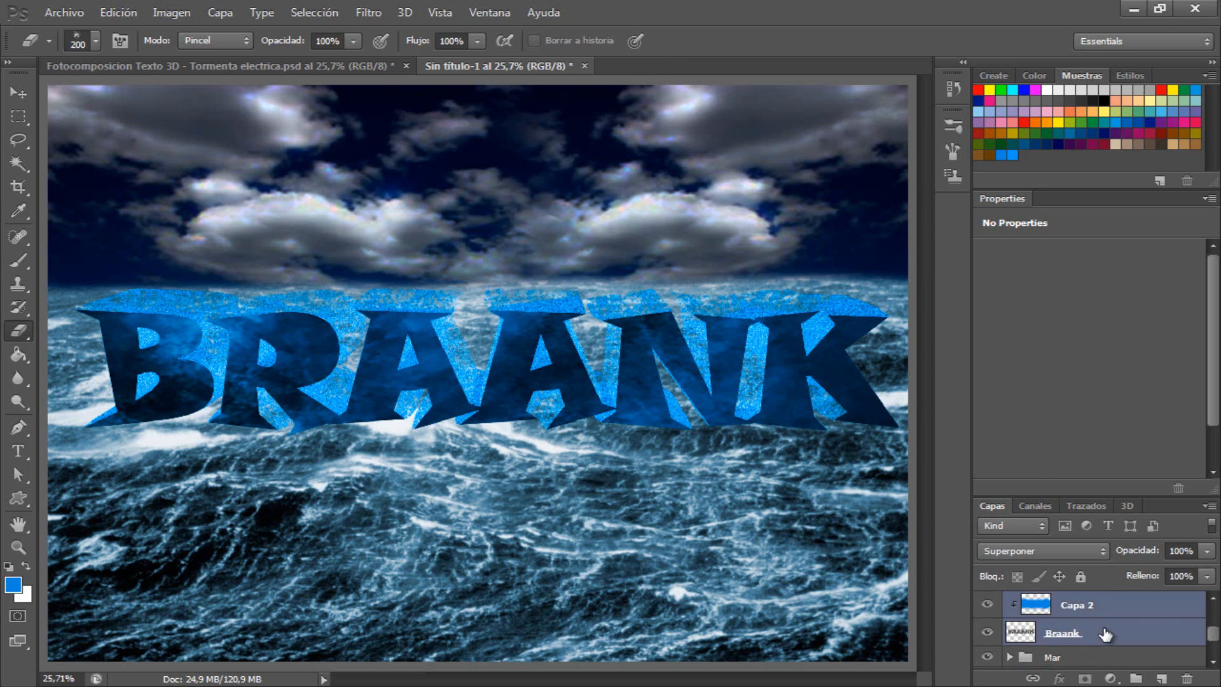
pyautogui.hotkey('ctrl', 'g')
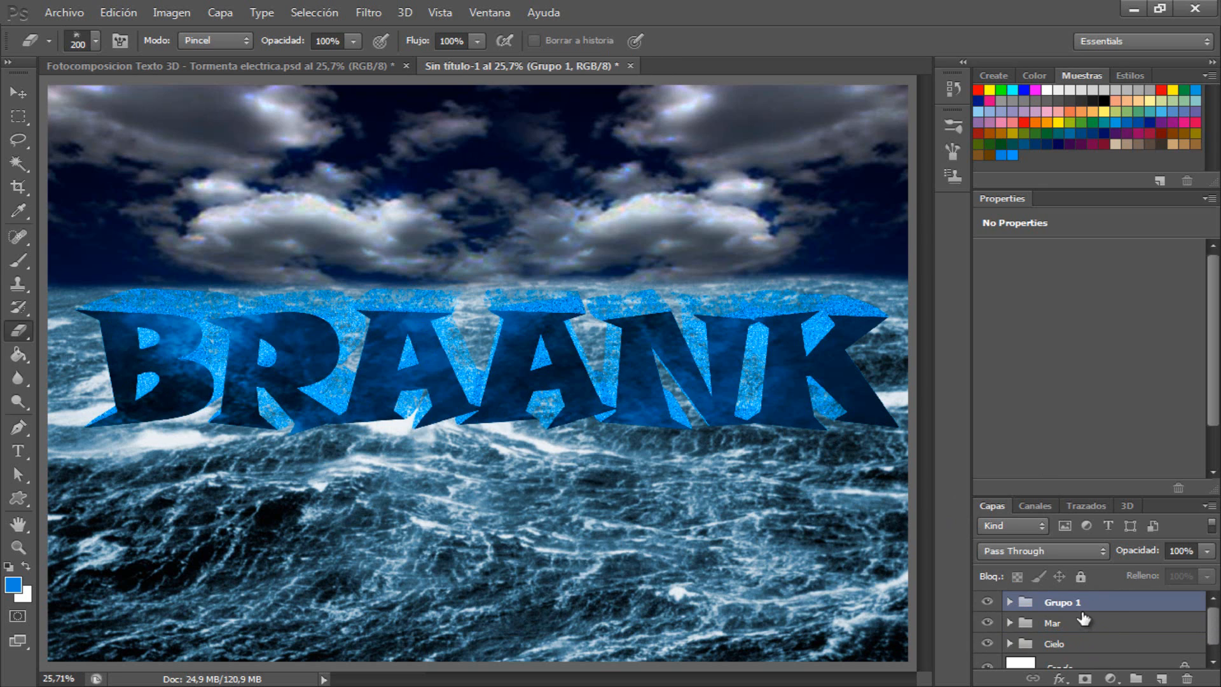
pyautogui.doubleClick(1059, 602)
pyautogui.press('Return')
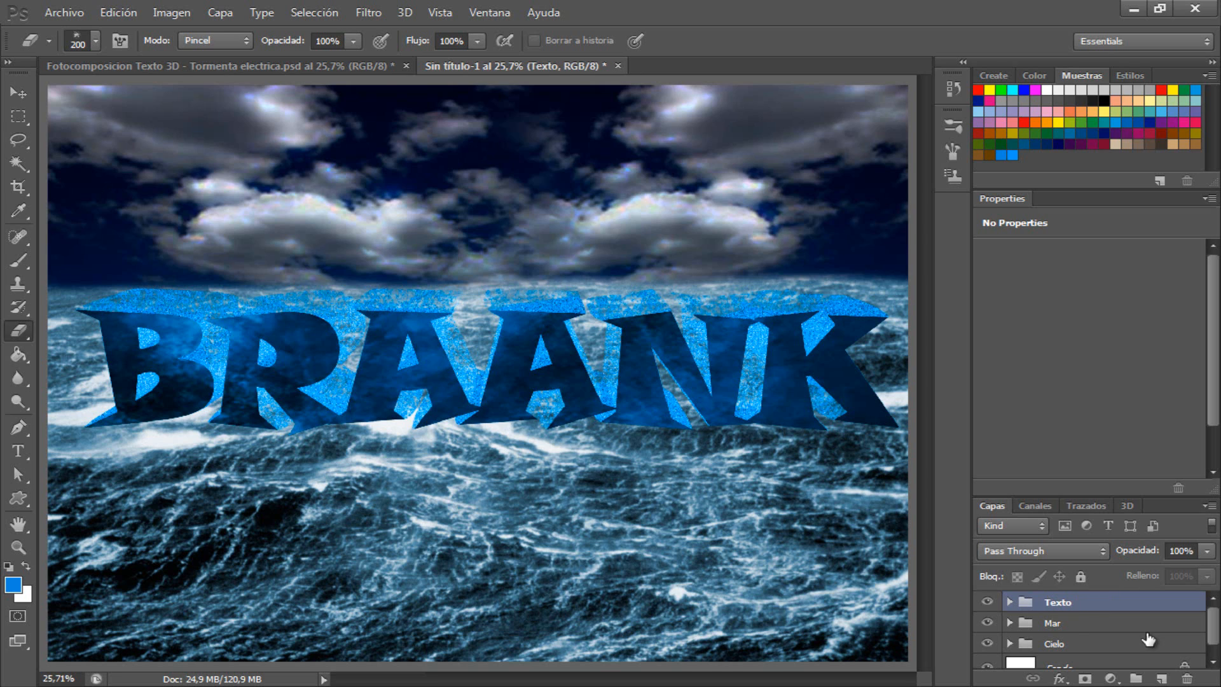
# Step: Add a new layer above the Mar group and ready the Brush tool with white as the foreground color
pyautogui.click(1062, 630)
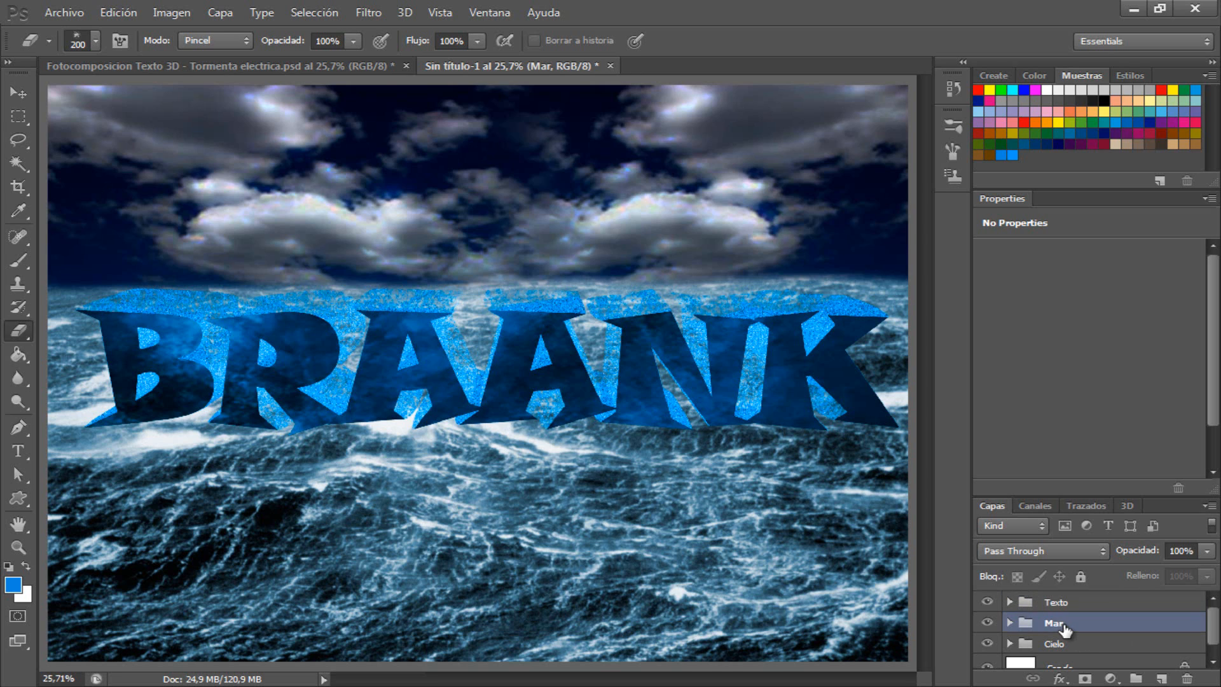
pyautogui.click(1160, 679)
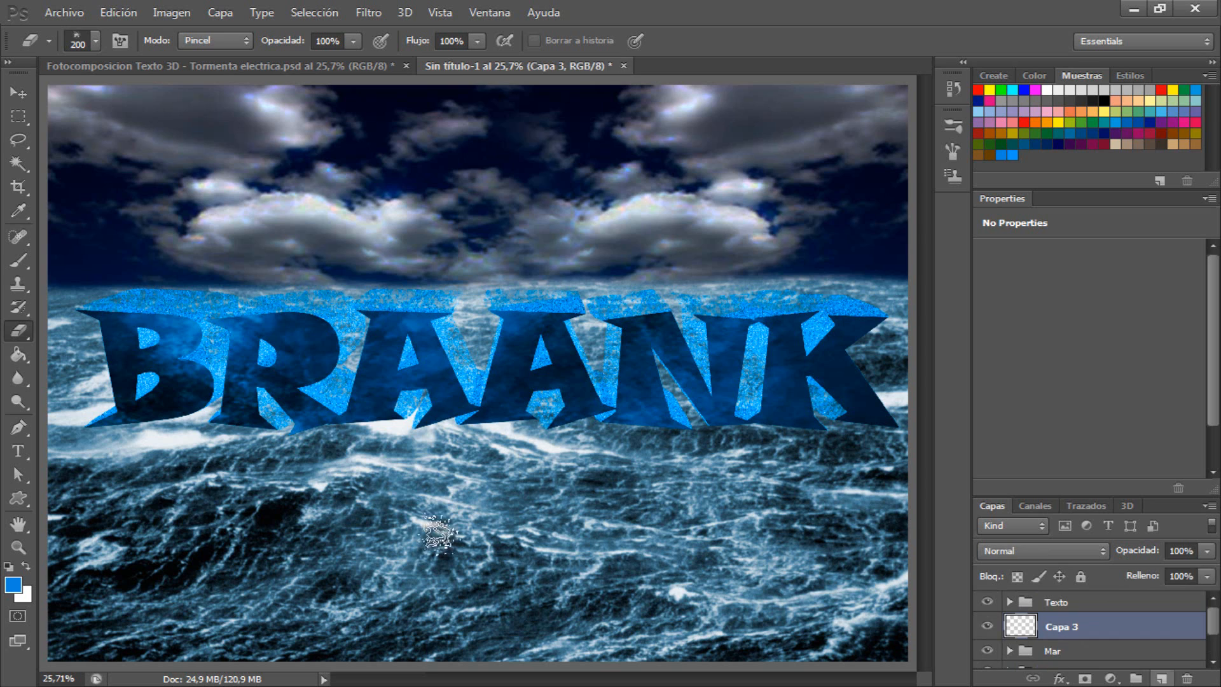
pyautogui.click(25, 261)
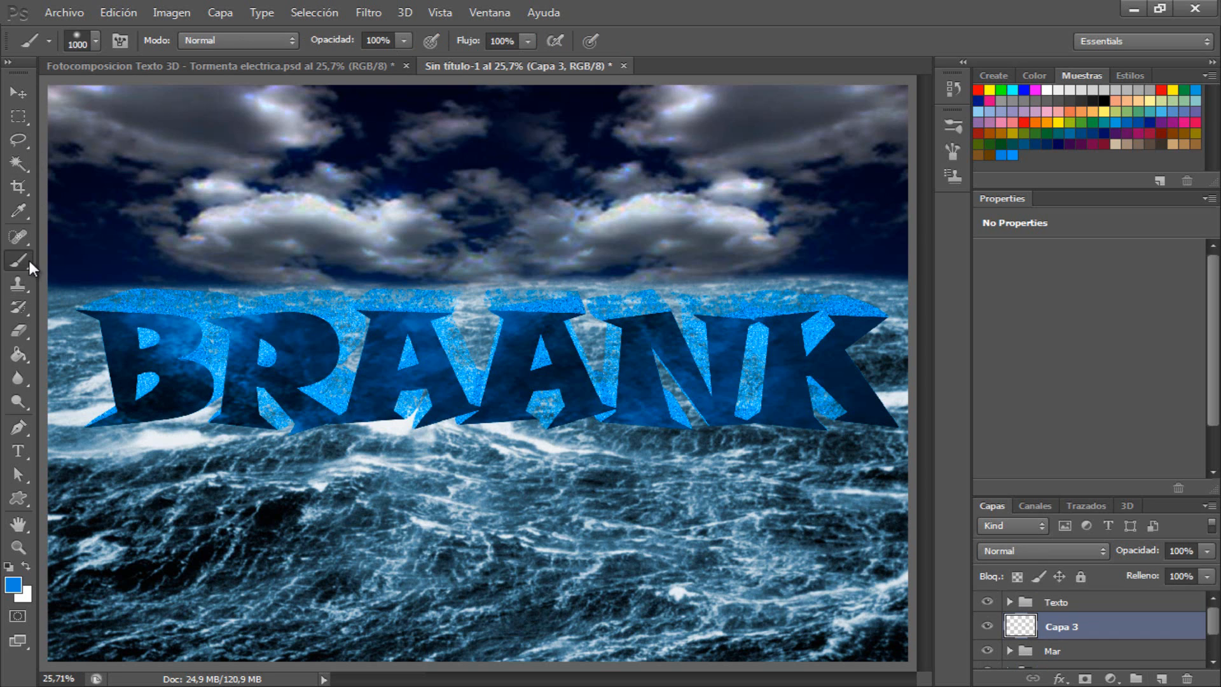
pyautogui.click(26, 565)
pyautogui.click(18, 355)
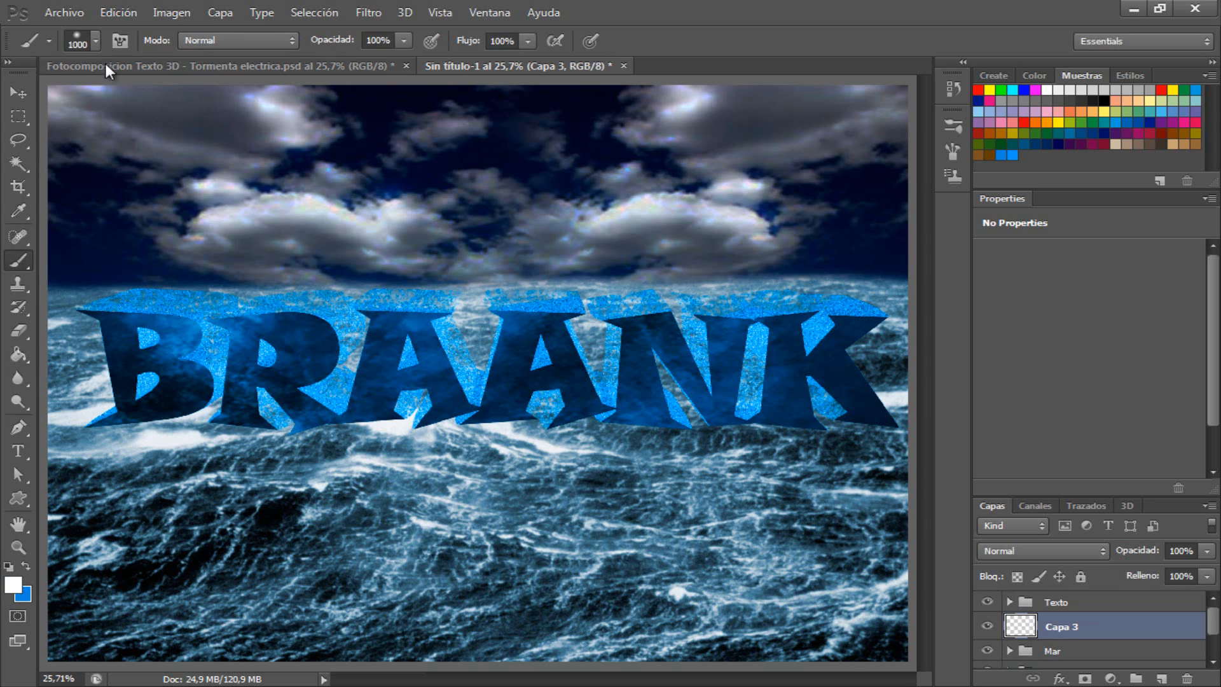
# Step: Choose the 662 px splash brush tip and enlarge it to 1521 px
pyautogui.click(96, 41)
pyautogui.moveTo(215, 187); pyautogui.dragTo(215, 232)
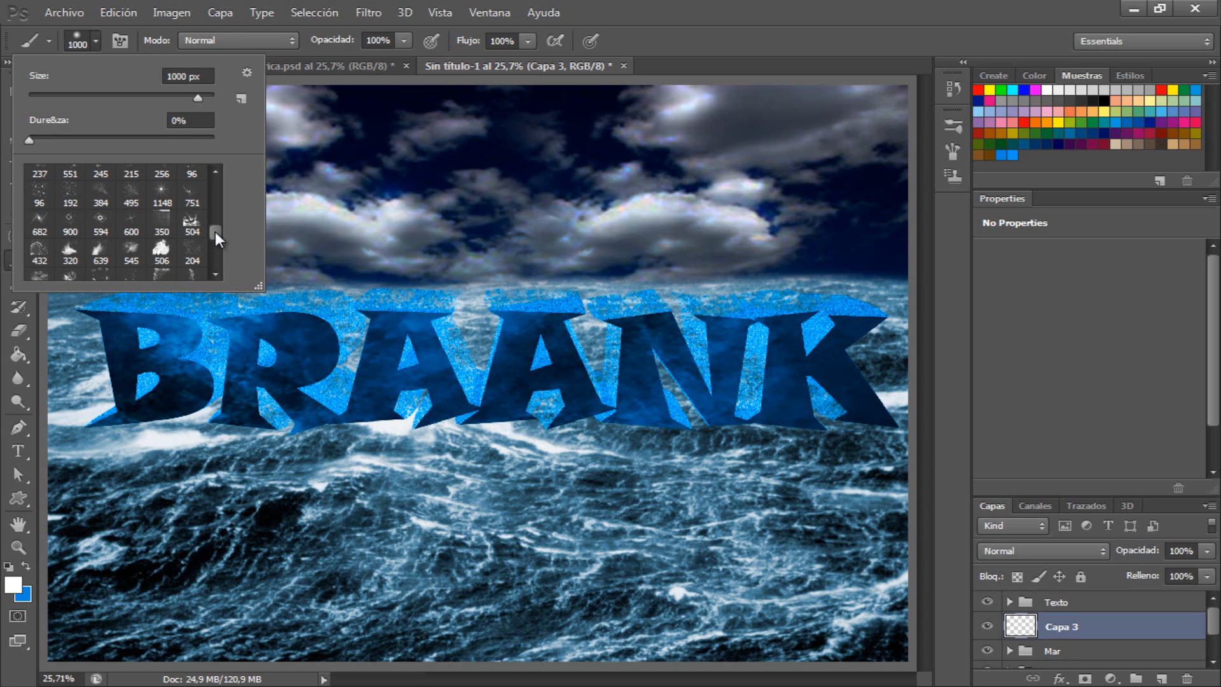
pyautogui.moveTo(215, 232); pyautogui.dragTo(215, 234)
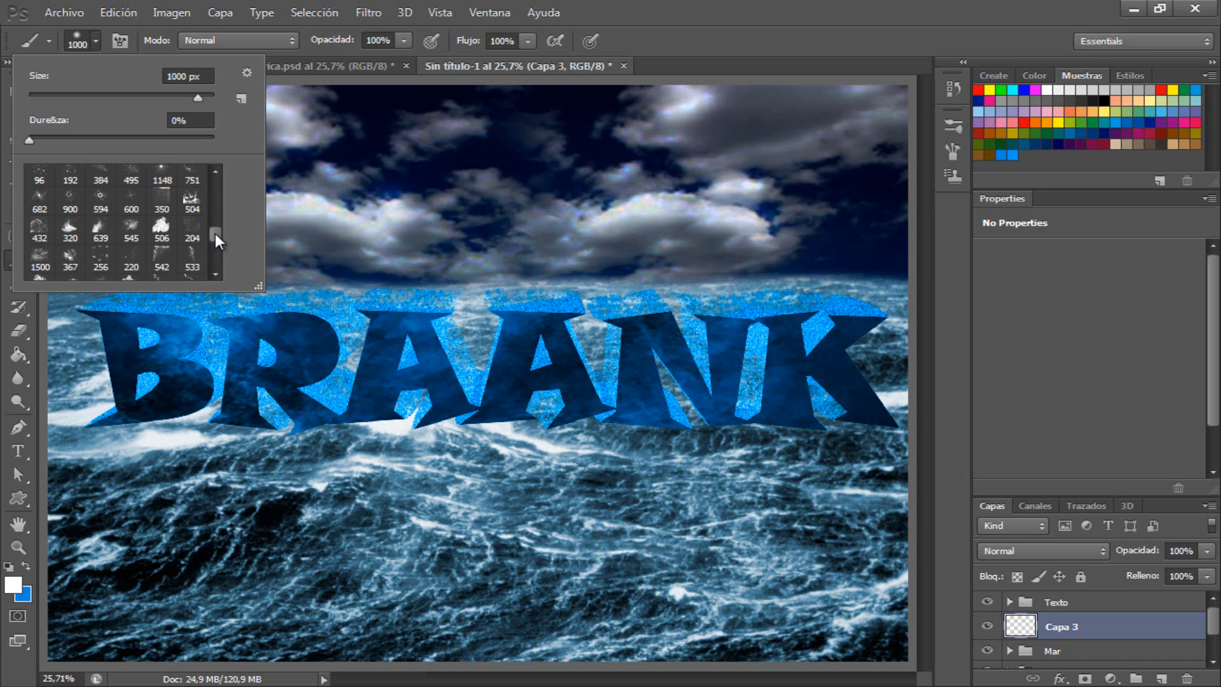
pyautogui.click(161, 230)
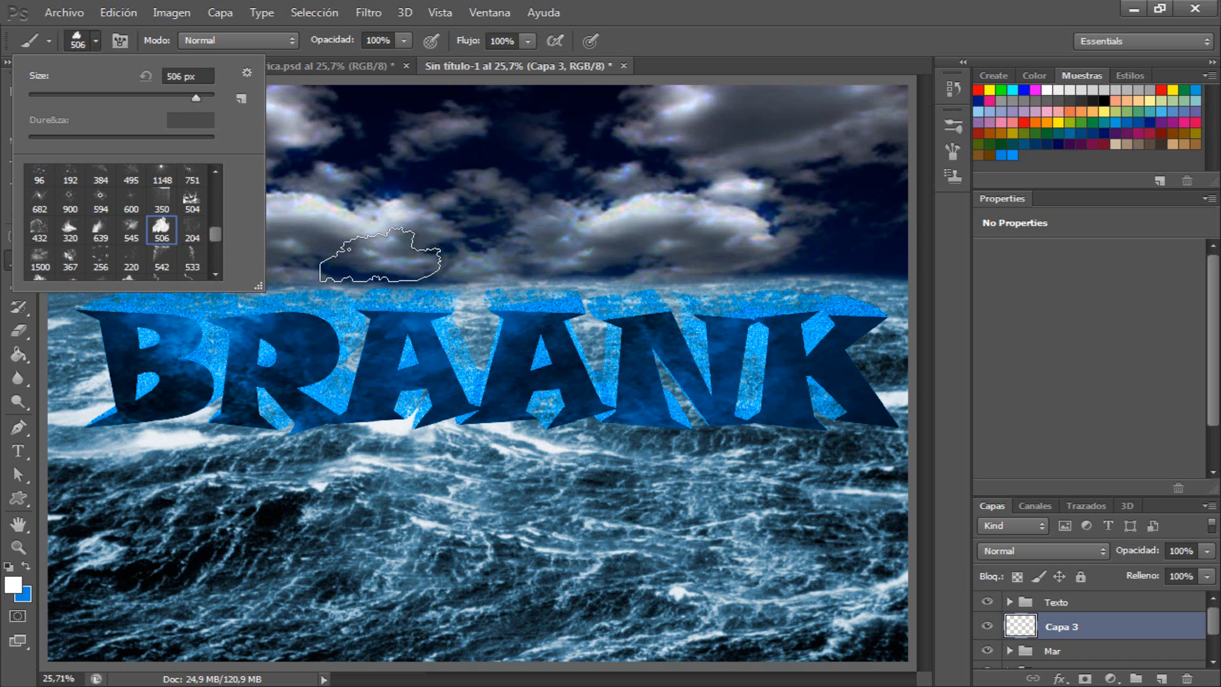
pyautogui.moveTo(220, 238); pyautogui.dragTo(220, 242)
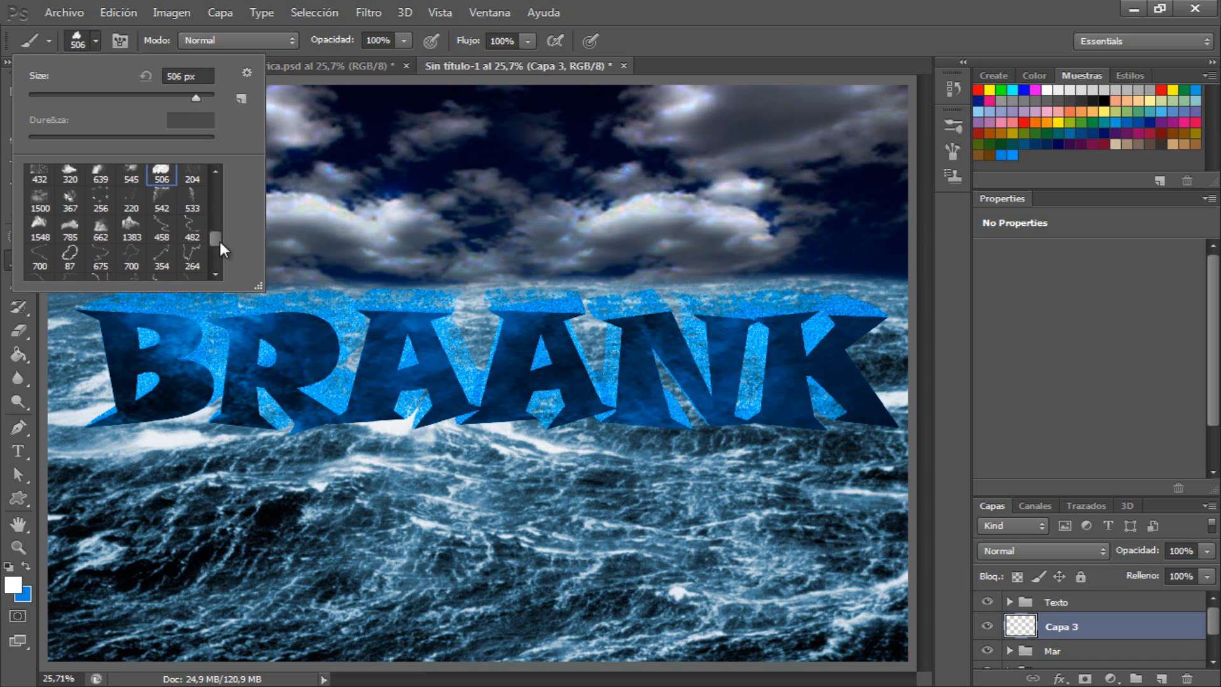
pyautogui.moveTo(218, 238); pyautogui.dragTo(220, 242)
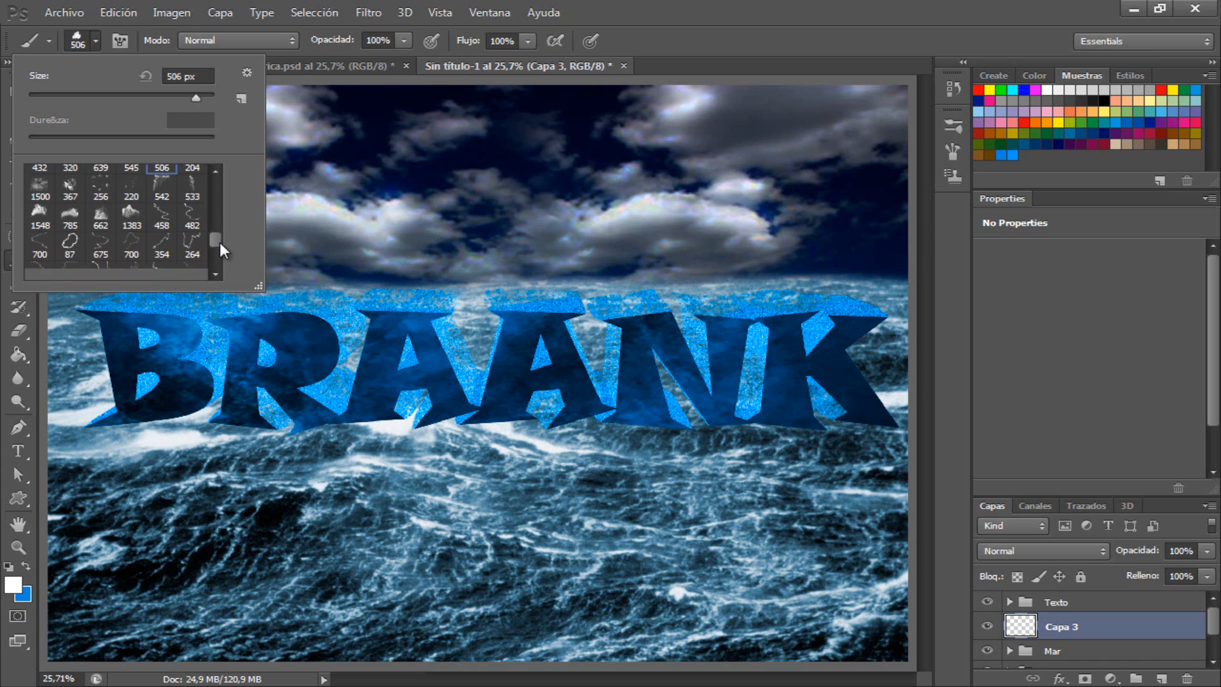
pyautogui.click(101, 215)
pyautogui.click(386, 235)
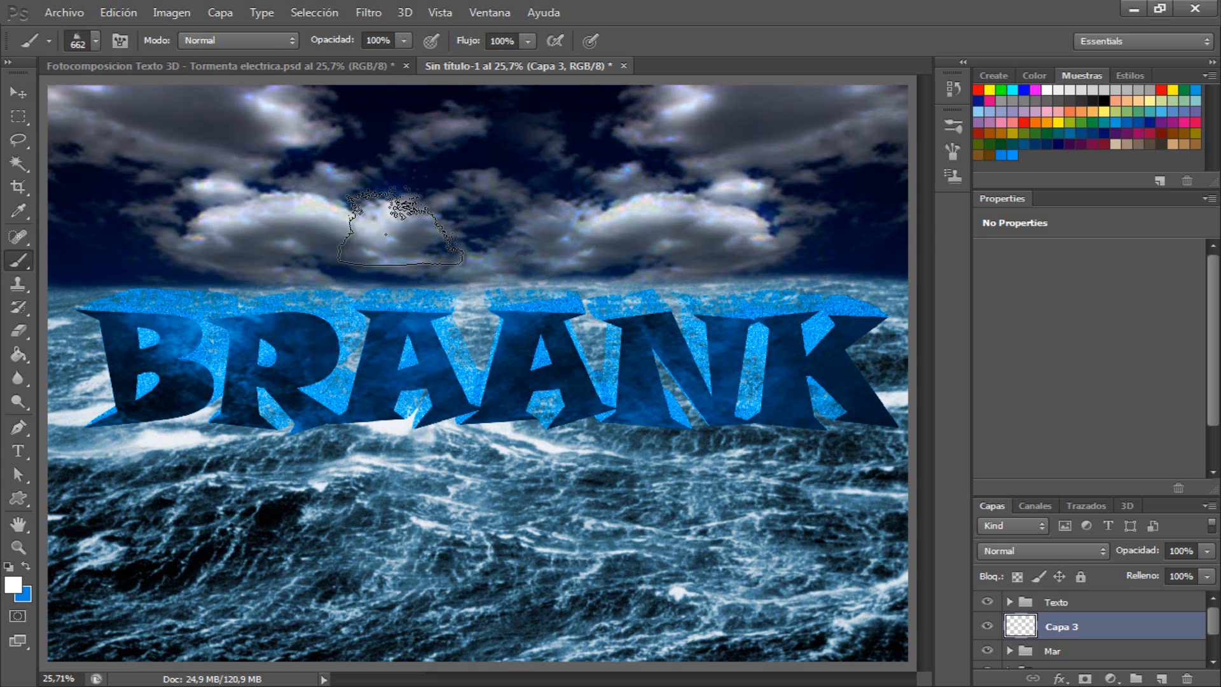
pyautogui.click(124, 13)
pyautogui.click(136, 71)
pyautogui.click(96, 41)
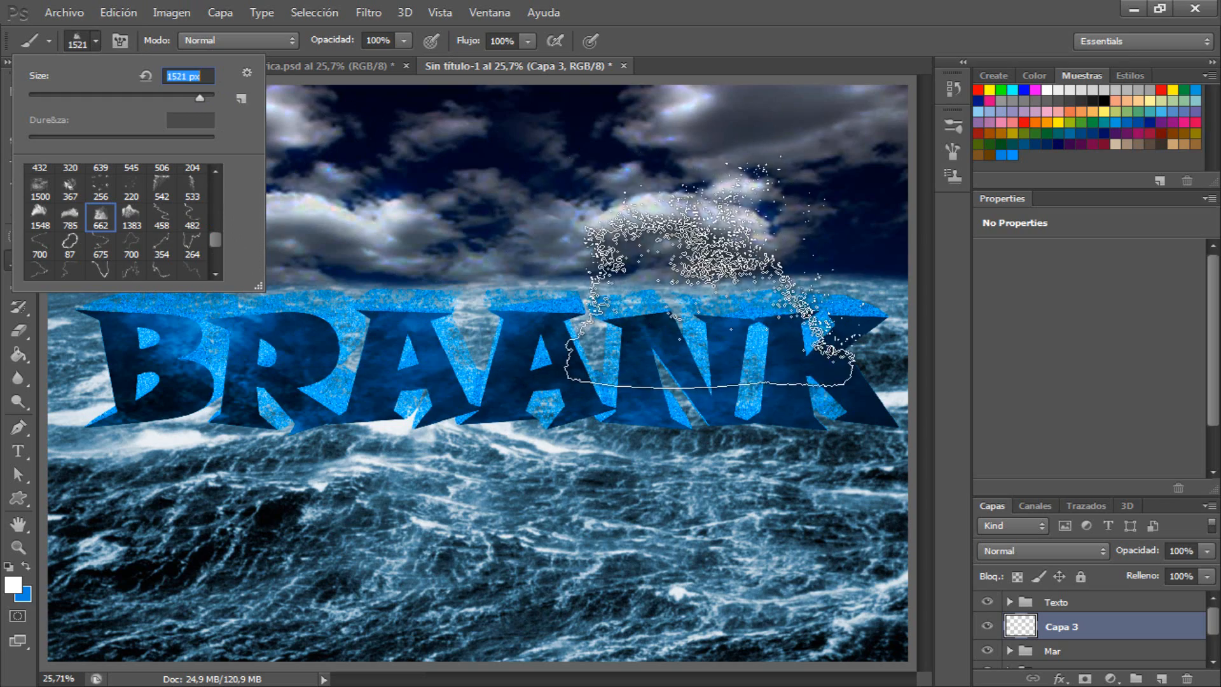
# Step: Stamp white splashes behind the BRAANK letters on Capa 3, varying the tip with a 1443 px size and angles of 39° and -19°
pyautogui.click(658, 270)
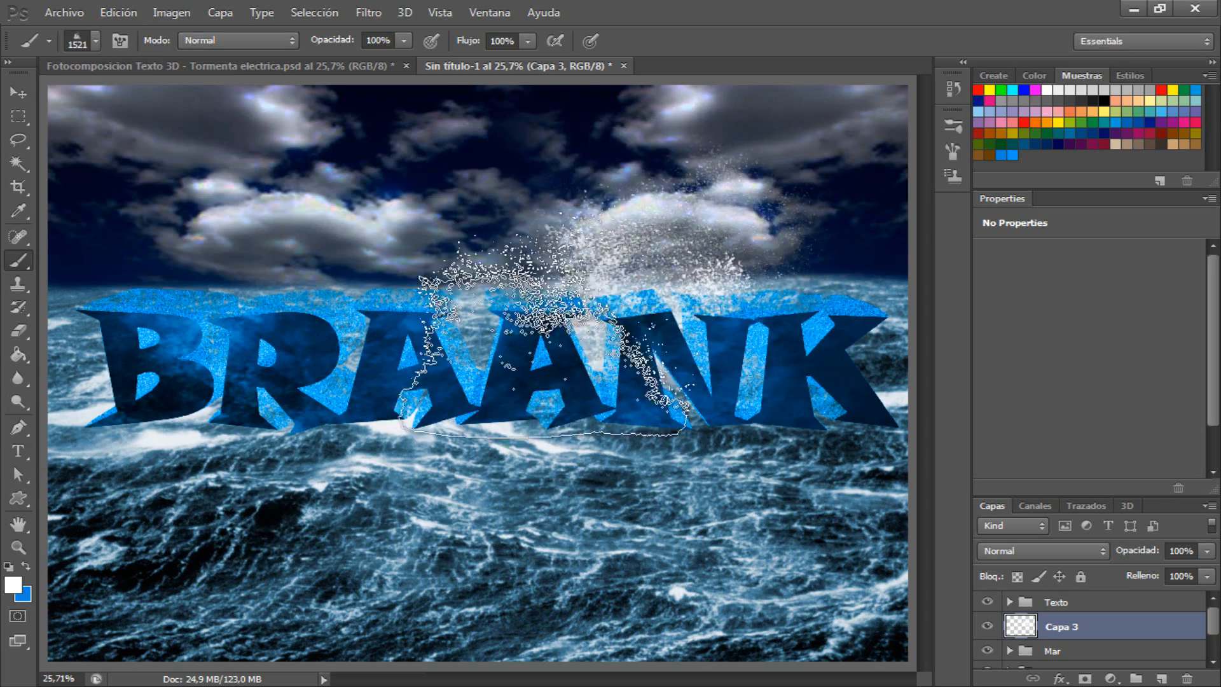
pyautogui.click(953, 150)
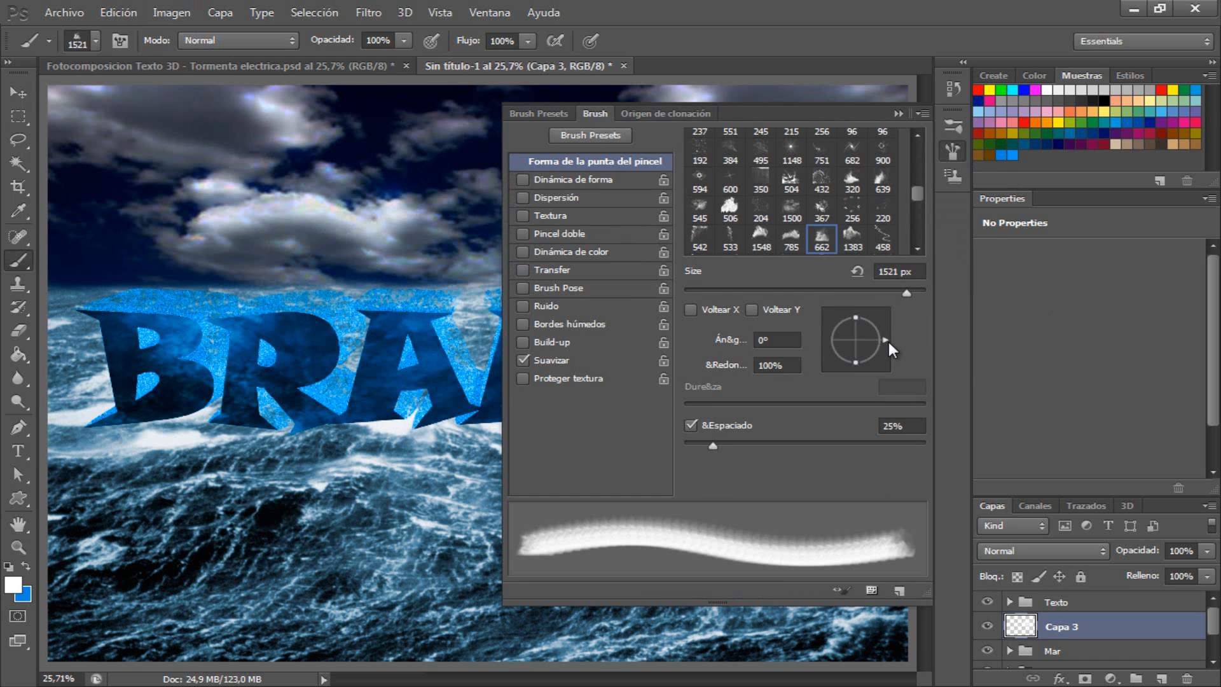
pyautogui.moveTo(882, 335); pyautogui.dragTo(879, 315)
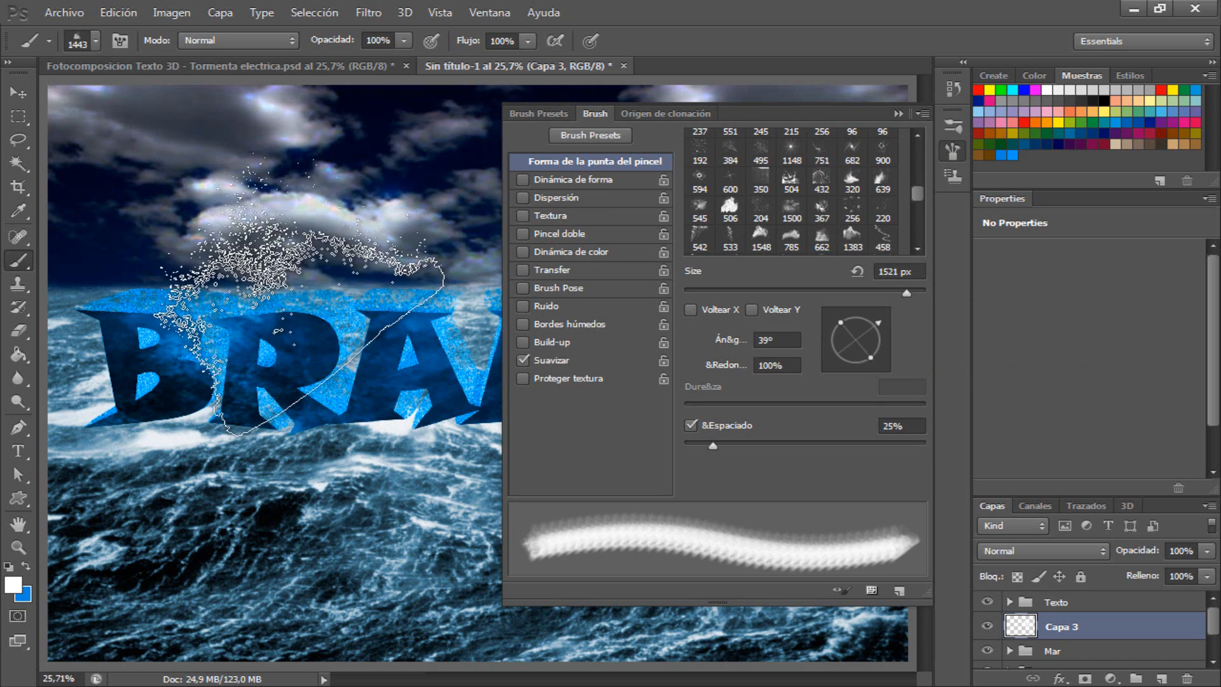
pyautogui.click(272, 268)
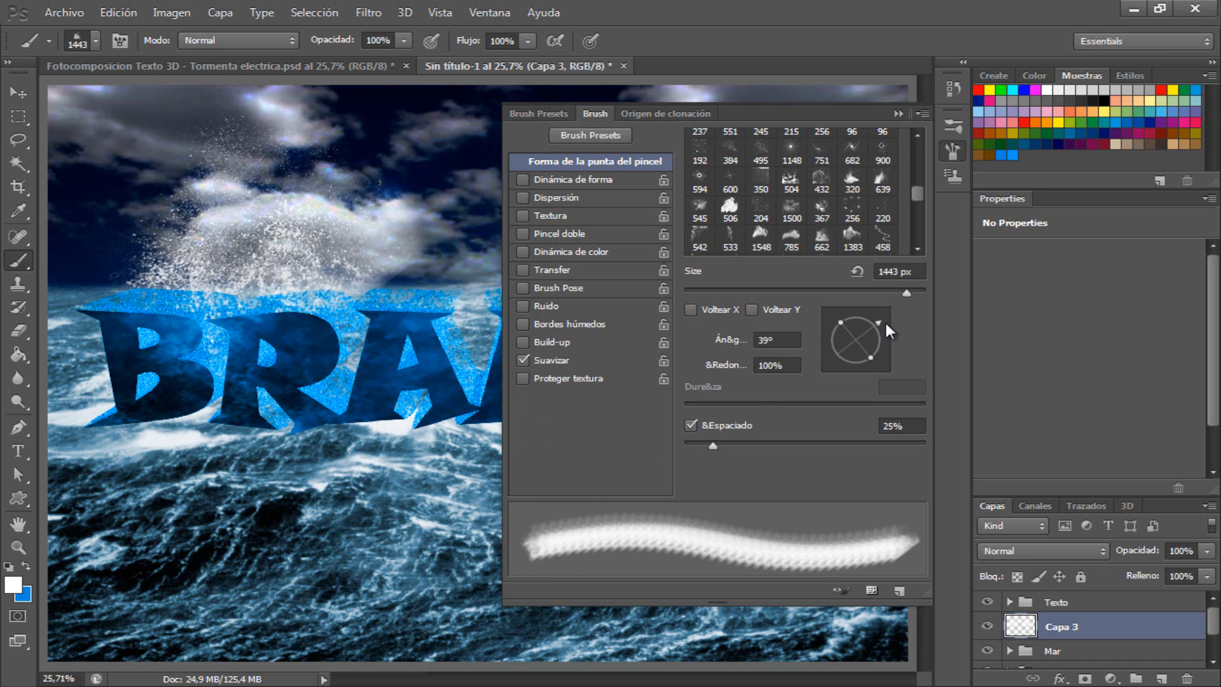
pyautogui.moveTo(886, 323); pyautogui.dragTo(881, 351)
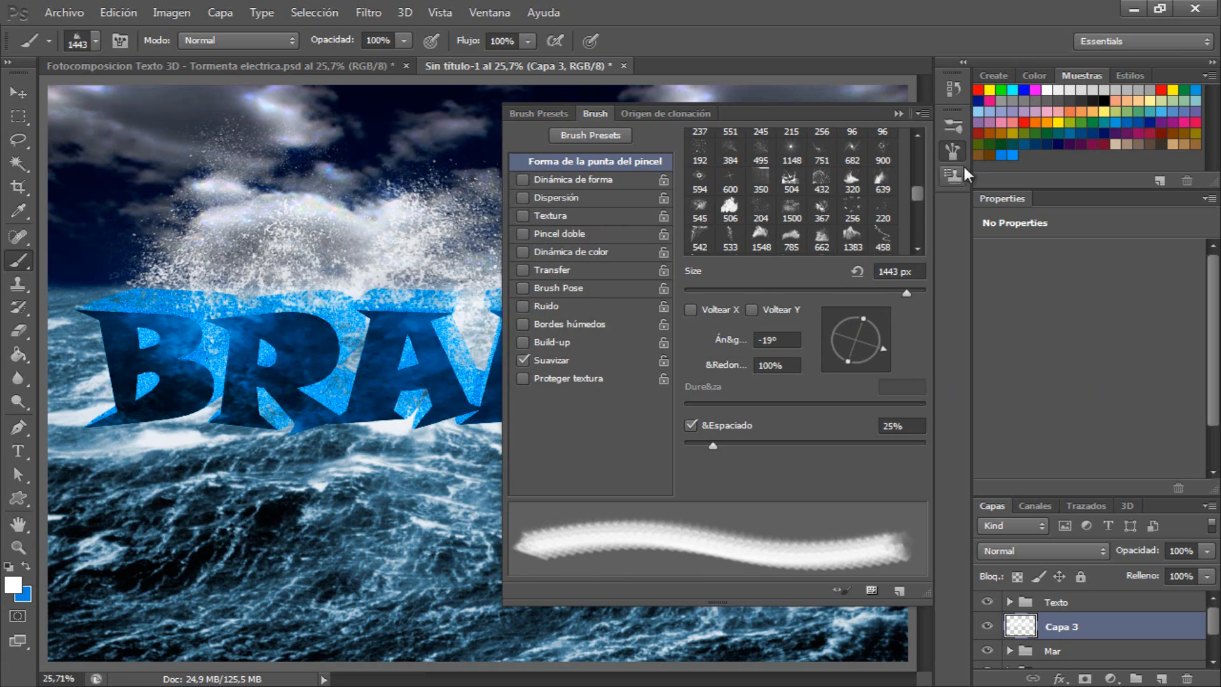
pyautogui.click(953, 150)
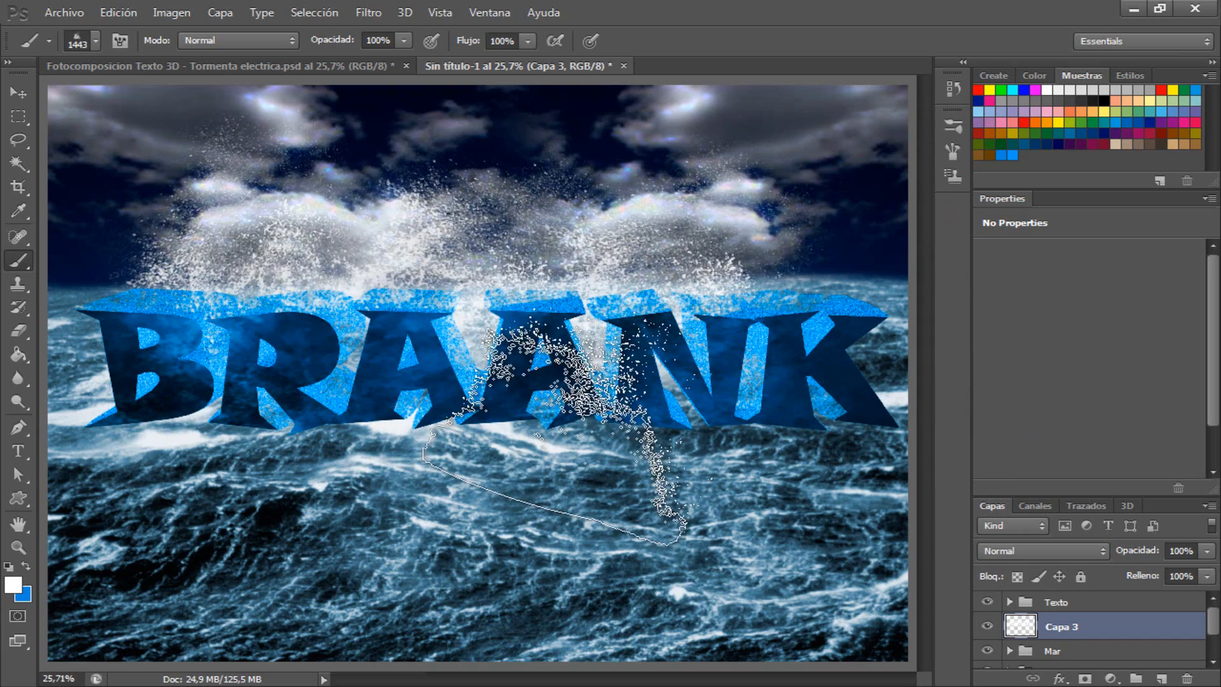
# Step: Move the splashes slightly down behind the text and rename their layer salpicaduras traseras
pyautogui.click(13, 93)
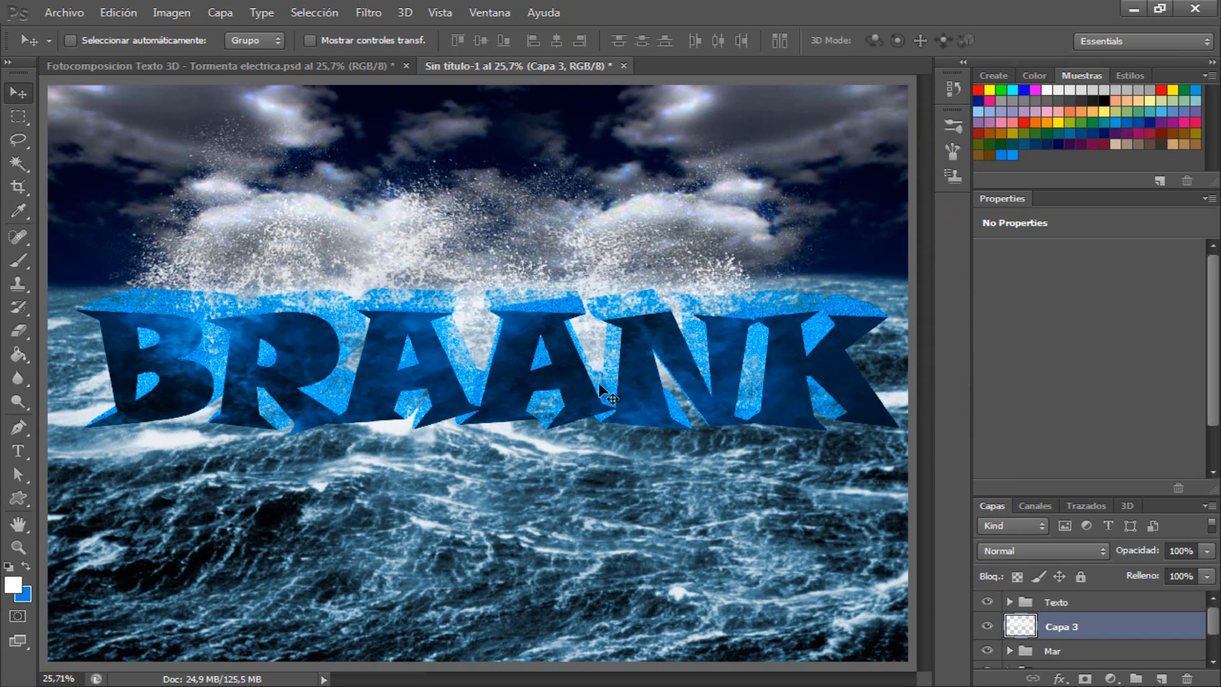
pyautogui.moveTo(543, 268)
pyautogui.mouseDown()
pyautogui.moveTo(566, 283)
pyautogui.moveTo(568, 302)
pyautogui.mouseUp()
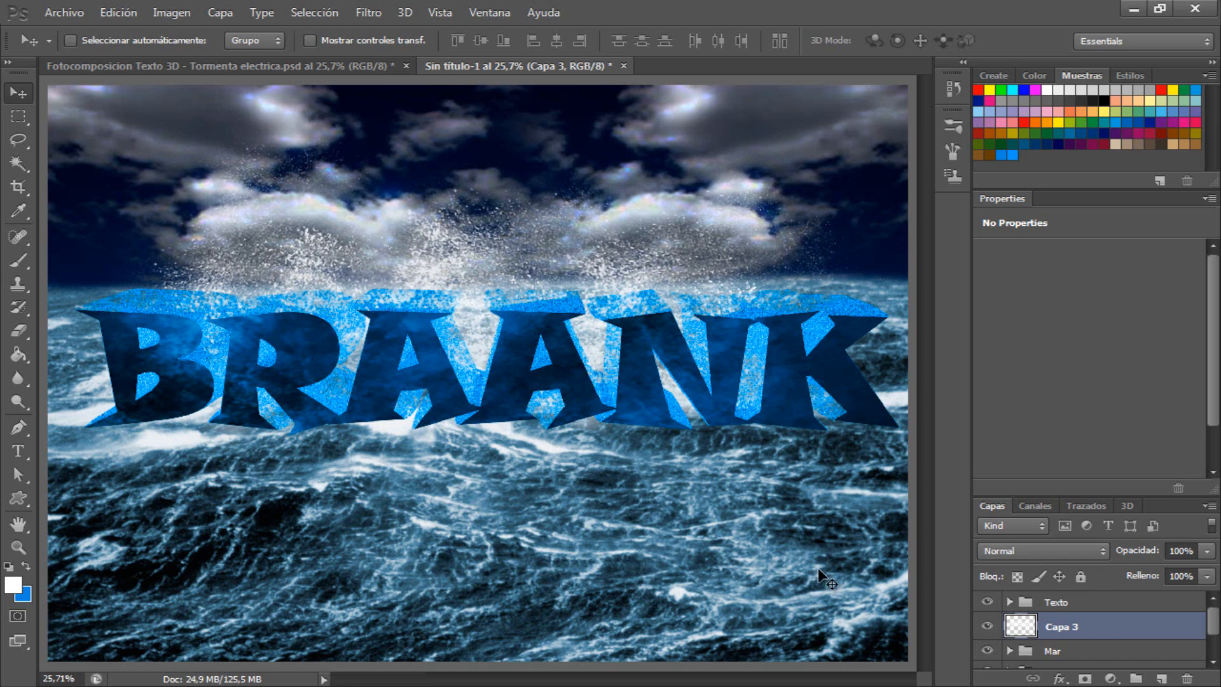
pyautogui.doubleClick(1073, 628)
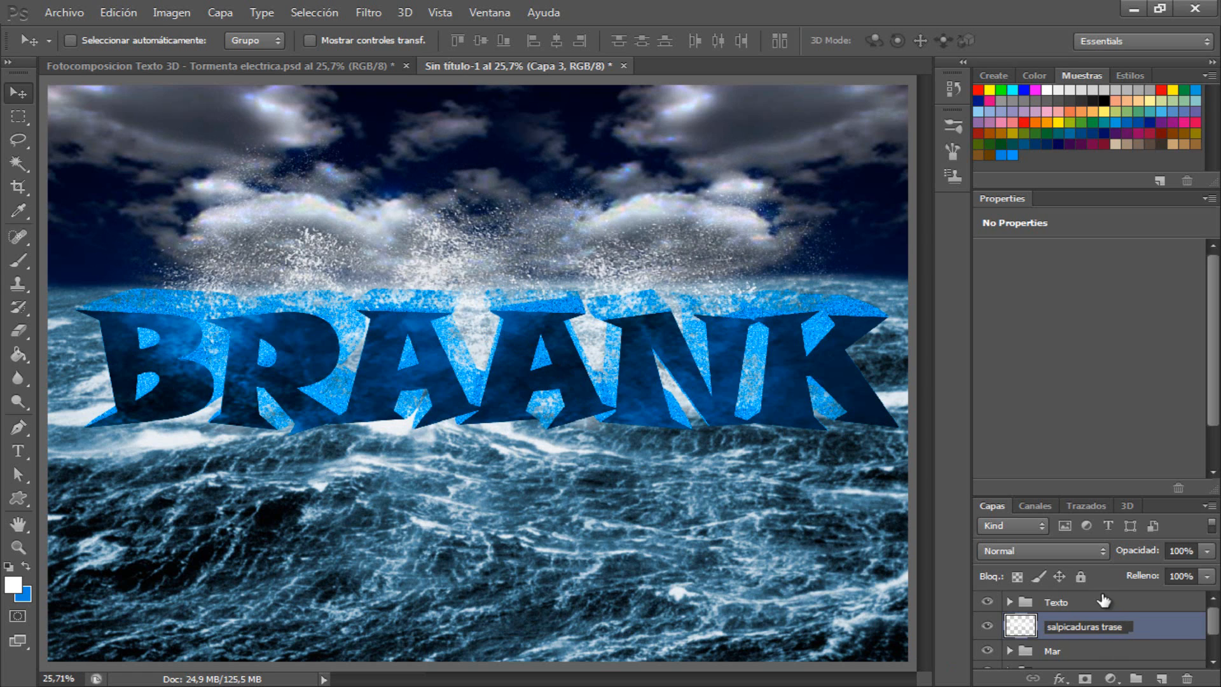
pyautogui.click(1178, 628)
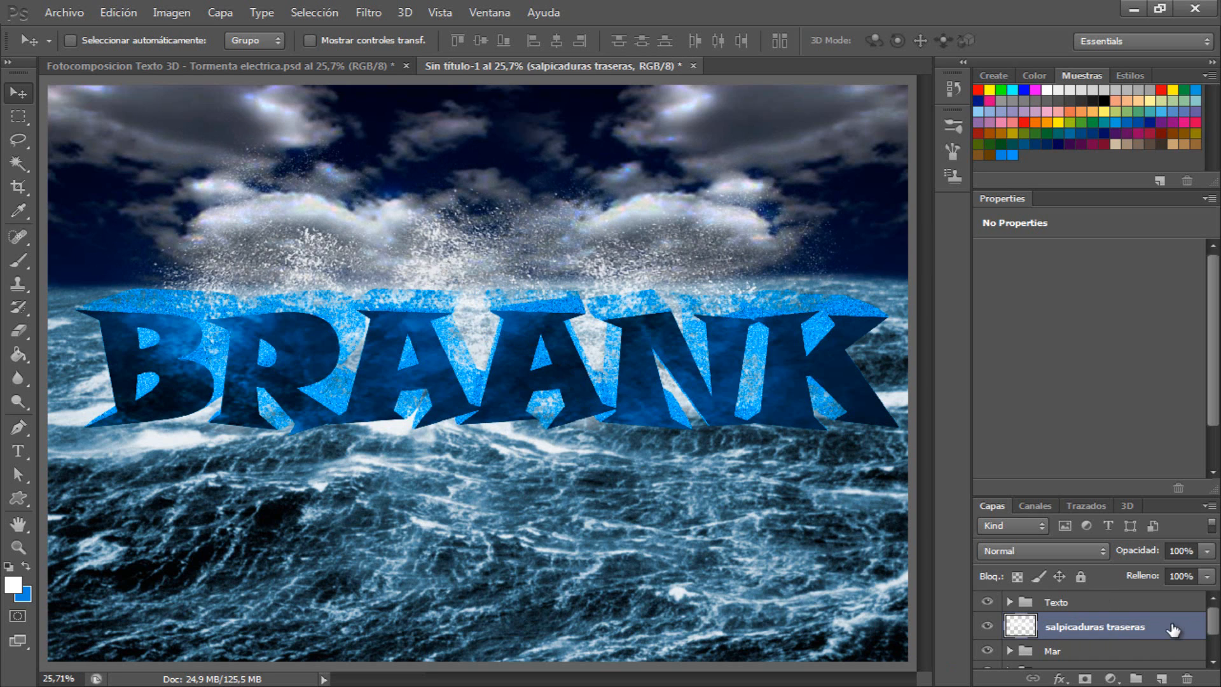
# Step: Add a new empty layer above the Texto group
pyautogui.click(1060, 604)
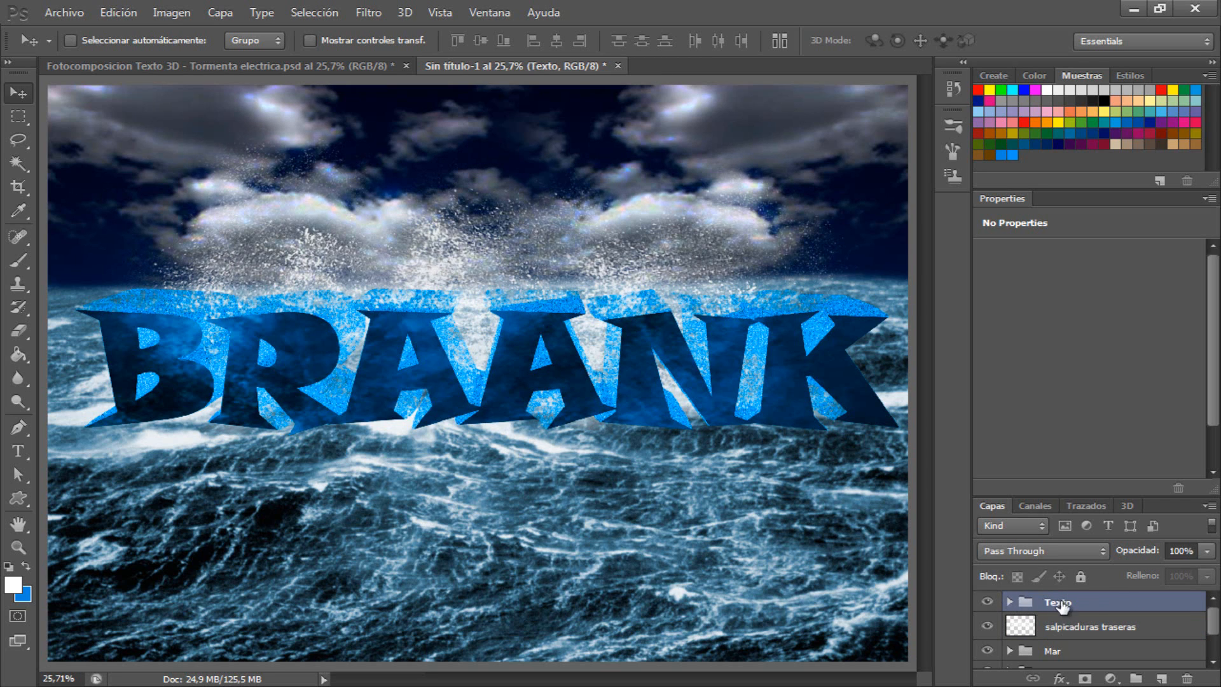
pyautogui.click(1161, 678)
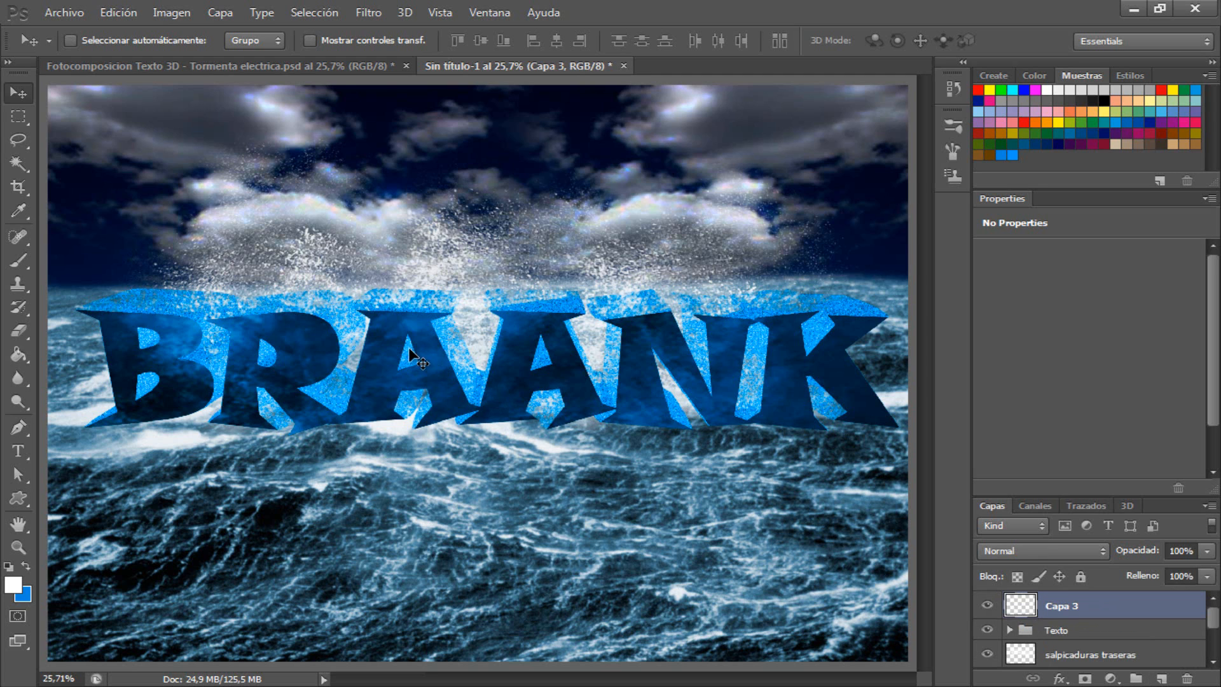
# Step: Stamp two white splashes over the base of the BRAANK letters on Capa 3 using the 1548 px splash brush tip
pyautogui.click(8, 265)
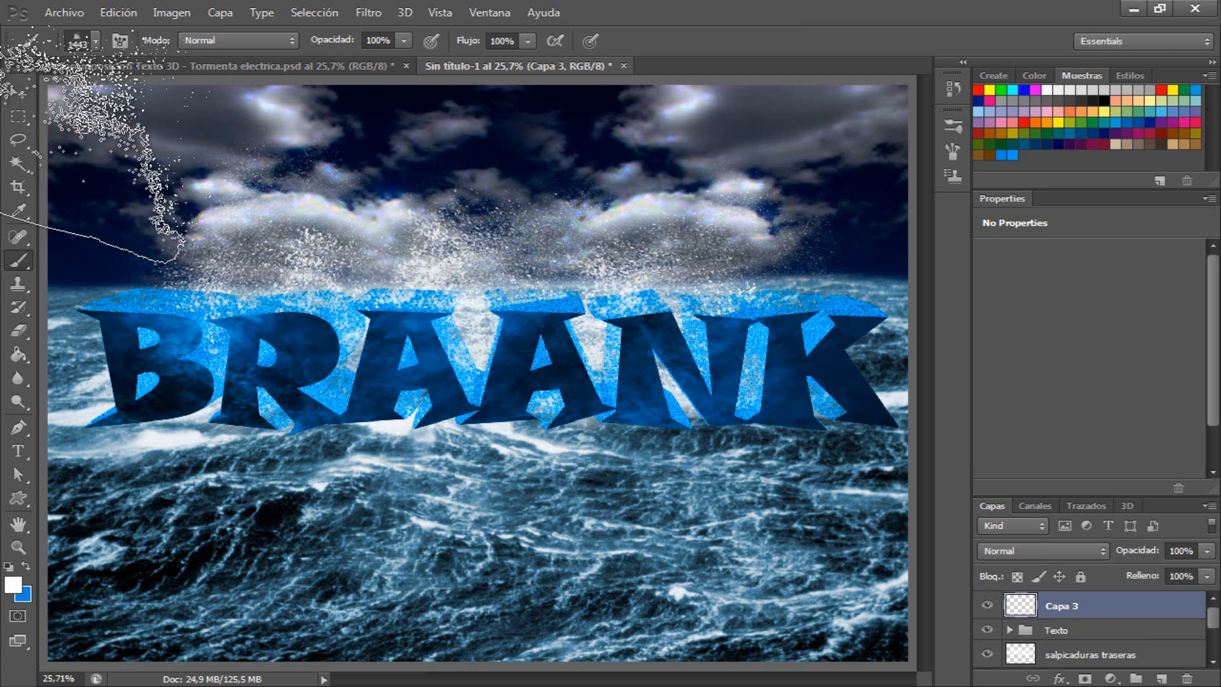
pyautogui.click(95, 42)
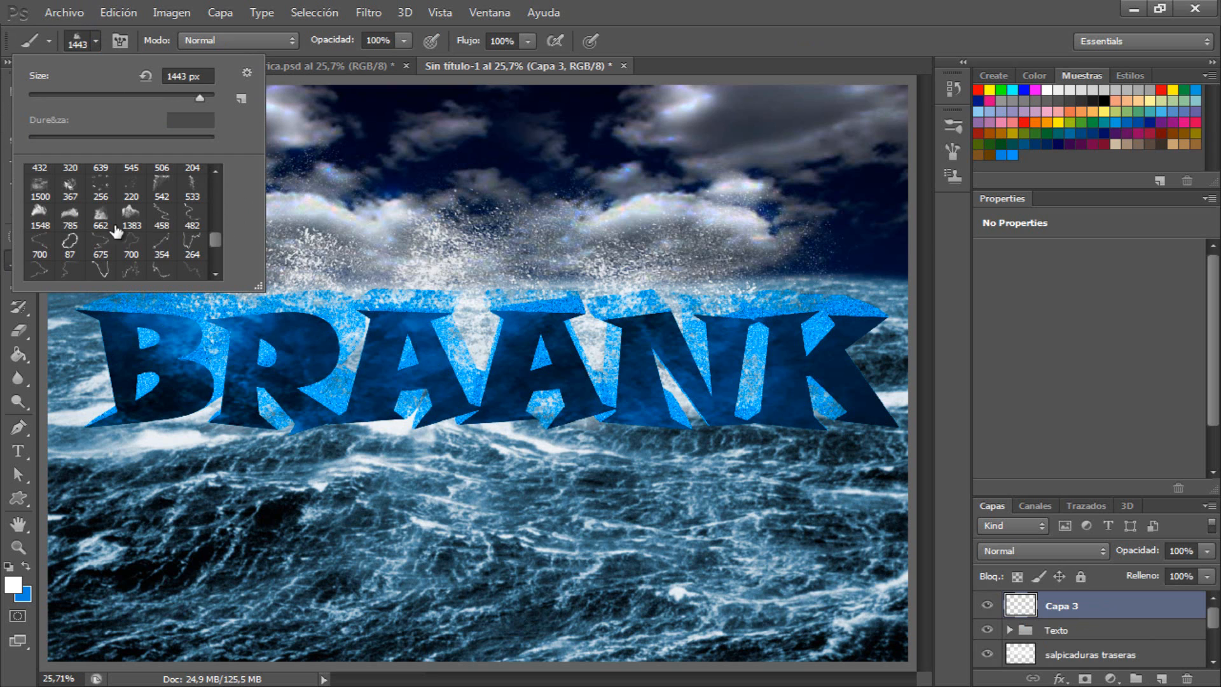
pyautogui.click(39, 214)
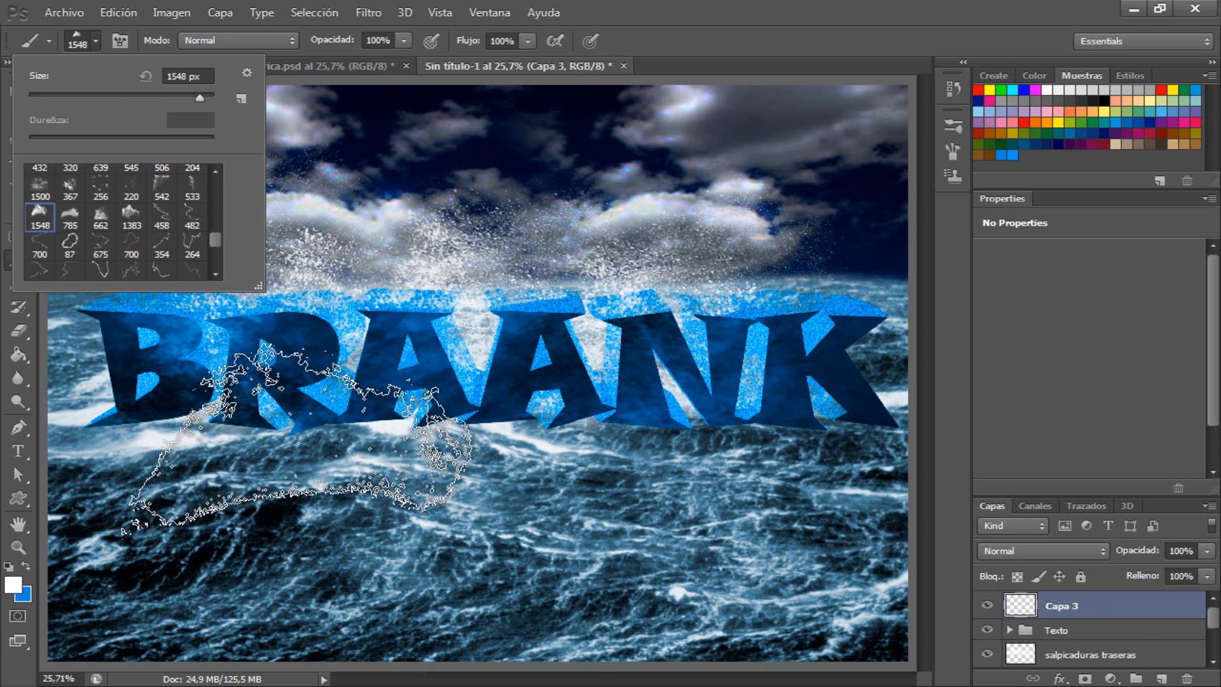
pyautogui.click(299, 433)
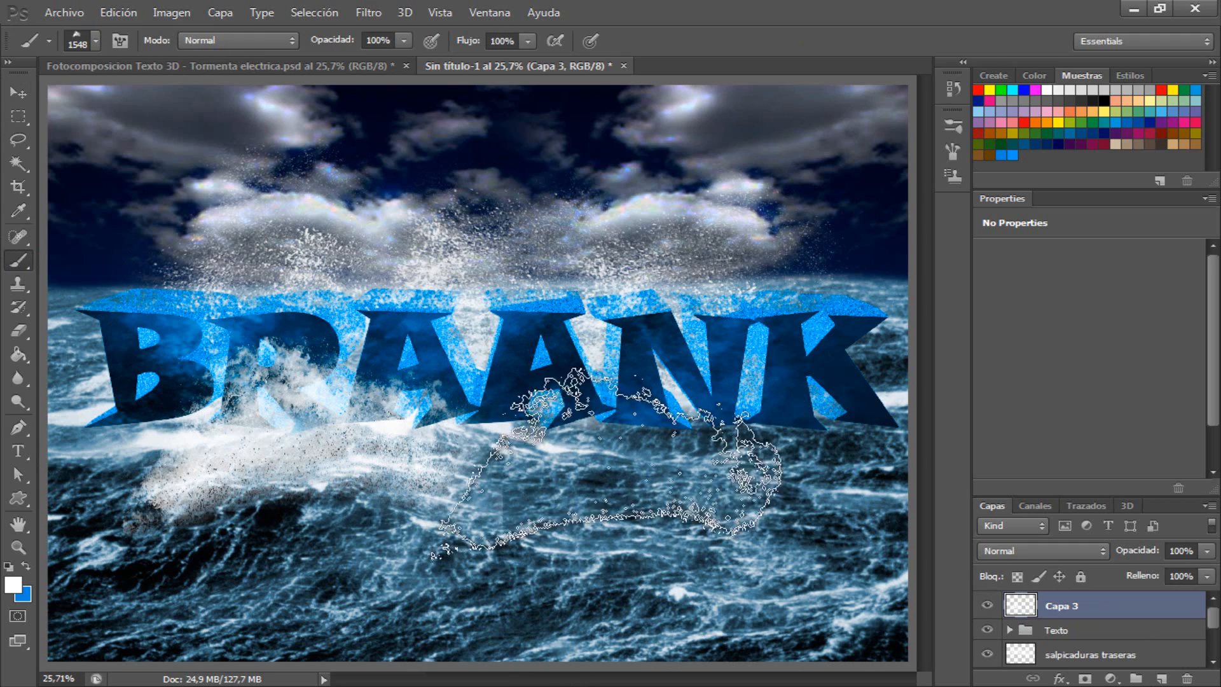
pyautogui.click(672, 442)
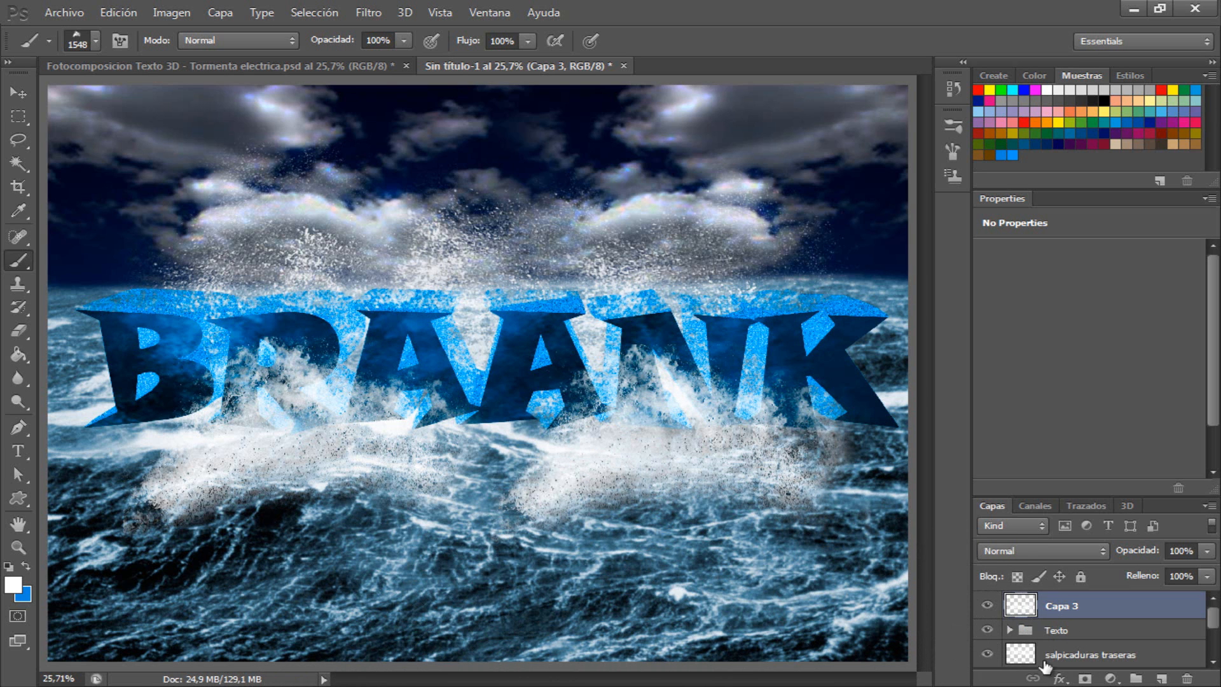
# Step: Add a layer mask to Capa 3 and paint out the splashes' lower edge in black with a 201 px soft round brush
pyautogui.click(1080, 678)
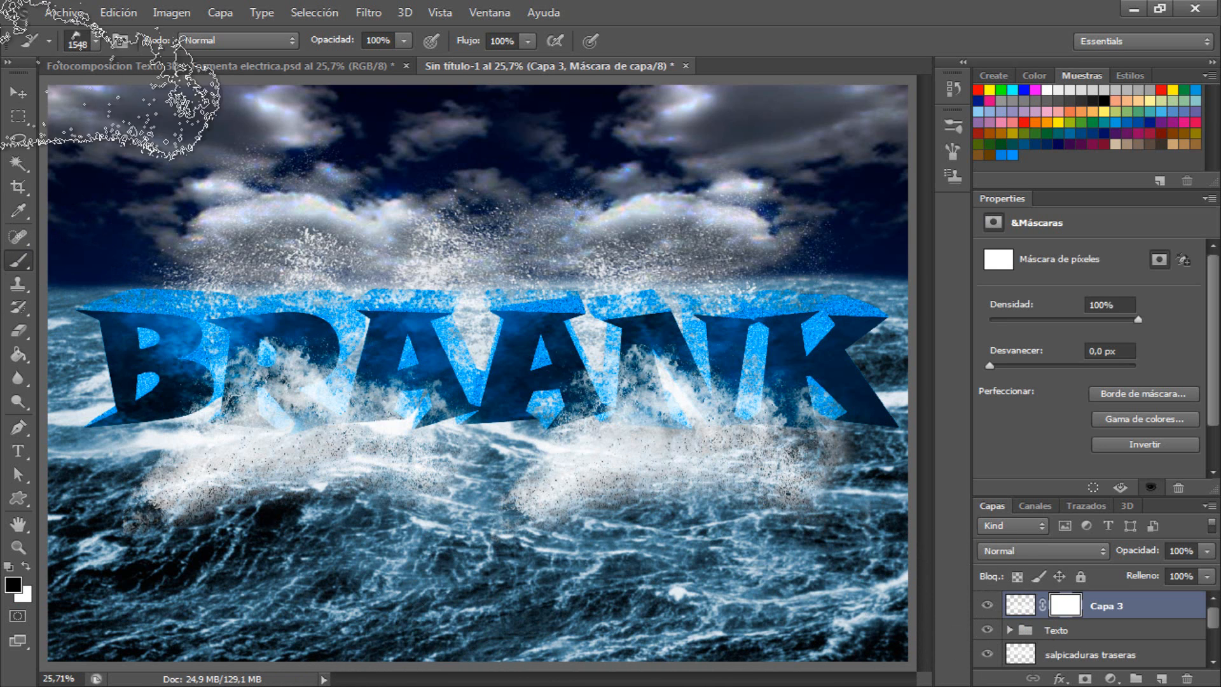
pyautogui.click(96, 40)
pyautogui.moveTo(215, 229); pyautogui.dragTo(211, 178)
pyautogui.click(173, 180)
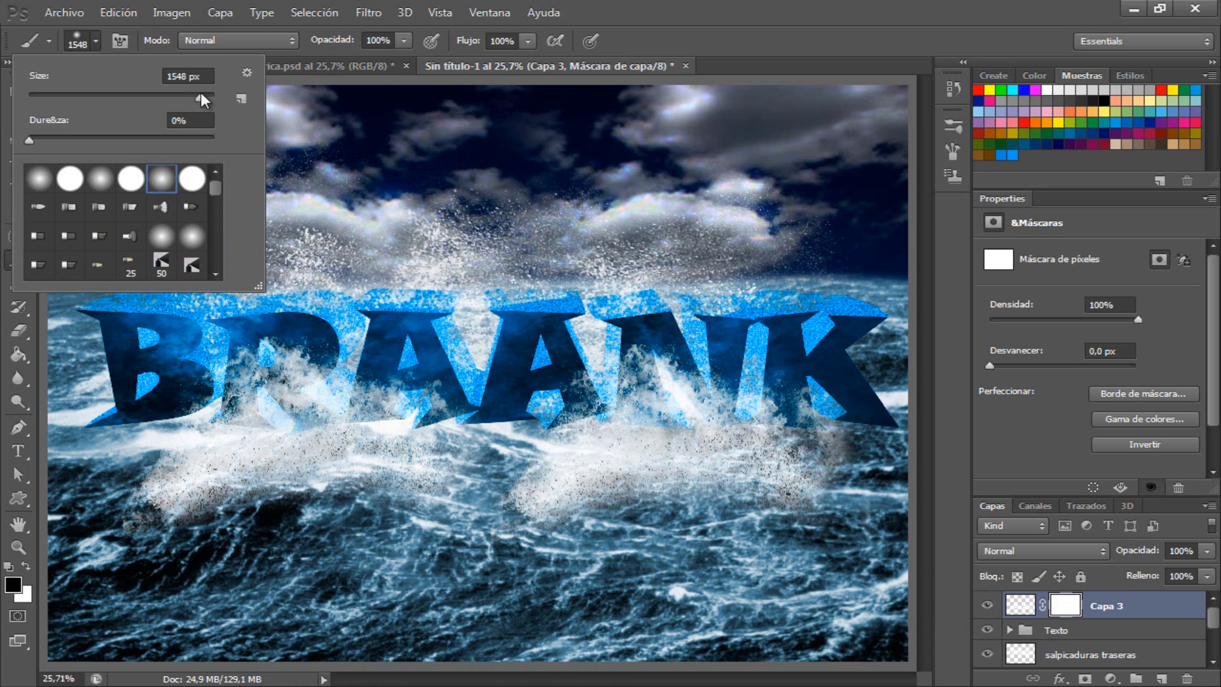
pyautogui.moveTo(177, 97); pyautogui.dragTo(166, 96)
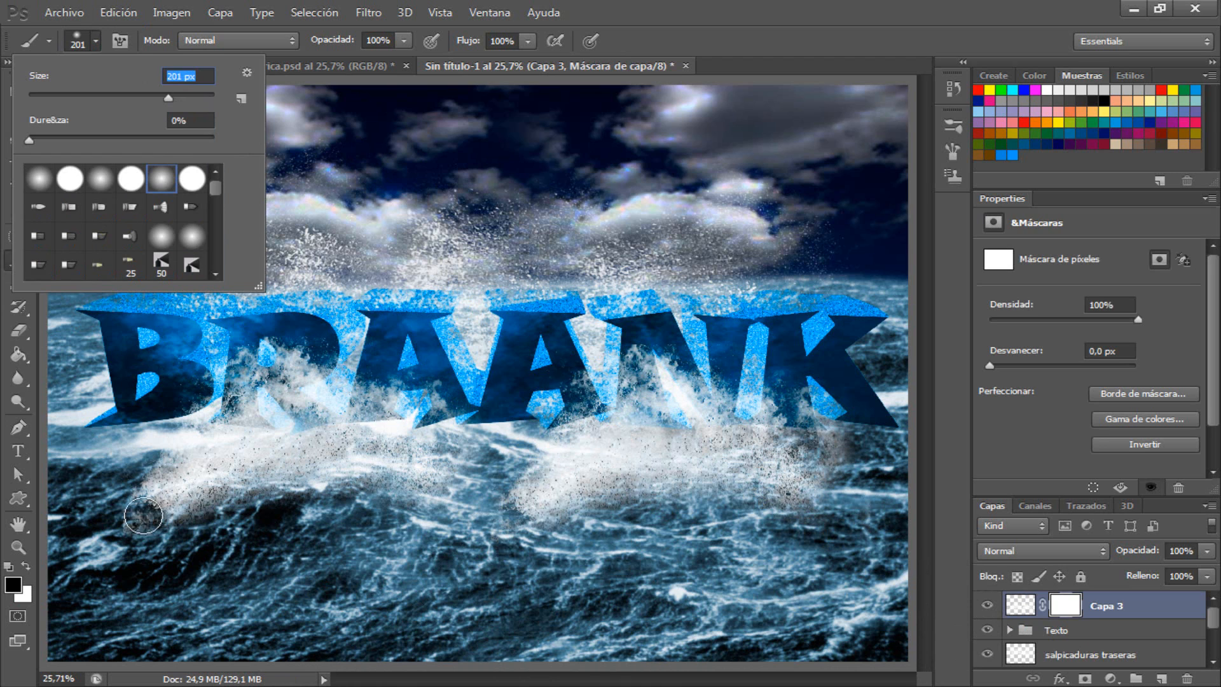
pyautogui.click(155, 515)
pyautogui.moveTo(155, 515)
pyautogui.mouseDown()
pyautogui.moveTo(241, 541)
pyautogui.moveTo(118, 468)
pyautogui.moveTo(104, 479)
pyautogui.moveTo(315, 509)
pyautogui.moveTo(259, 523)
pyautogui.moveTo(371, 512)
pyautogui.moveTo(285, 506)
pyautogui.moveTo(338, 482)
pyautogui.moveTo(232, 484)
pyautogui.moveTo(436, 483)
pyautogui.moveTo(347, 504)
pyautogui.moveTo(529, 512)
pyautogui.moveTo(540, 511)
pyautogui.moveTo(436, 500)
pyautogui.moveTo(610, 484)
pyautogui.moveTo(573, 498)
pyautogui.moveTo(696, 507)
pyautogui.moveTo(801, 495)
pyautogui.moveTo(732, 493)
pyautogui.moveTo(804, 489)
pyautogui.moveTo(702, 435)
pyautogui.moveTo(806, 485)
pyautogui.moveTo(722, 501)
pyautogui.moveTo(661, 465)
pyautogui.moveTo(364, 496)
pyautogui.moveTo(359, 427)
pyautogui.mouseUp()
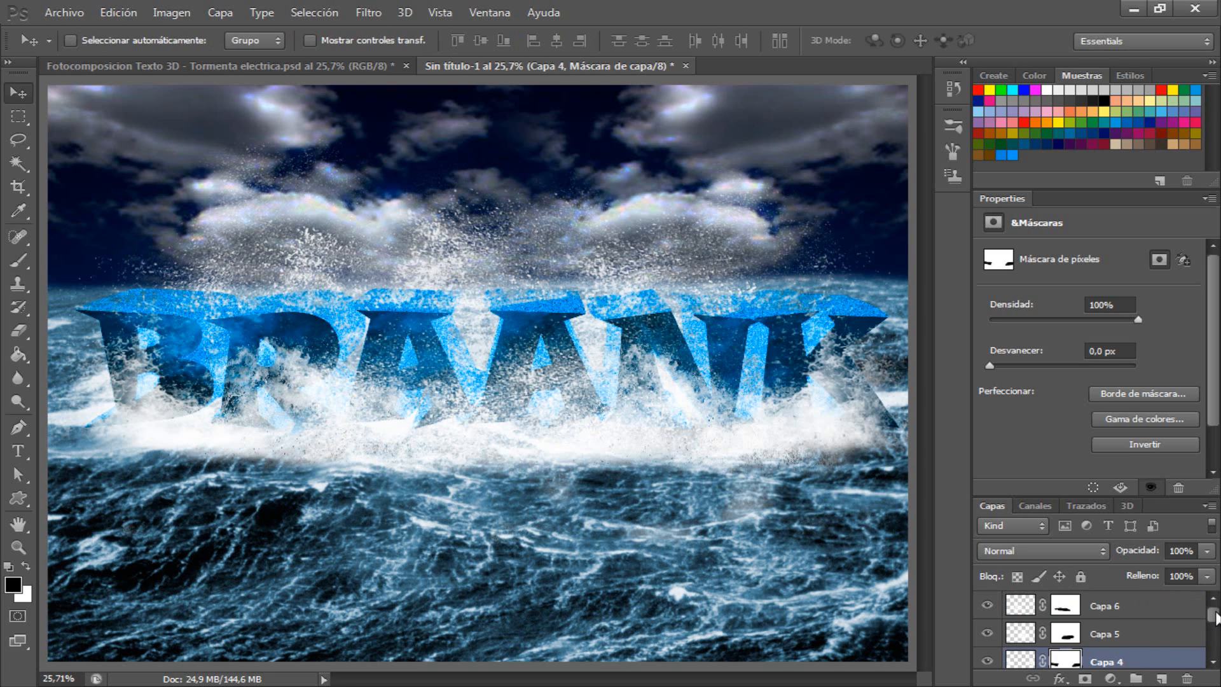
# Step: Group the front splash layers from Capa 6 down to Capa 3 and rename the group salpicaduras frontales
pyautogui.click(1188, 615)
pyautogui.moveTo(1212, 617); pyautogui.dragTo(1213, 629)
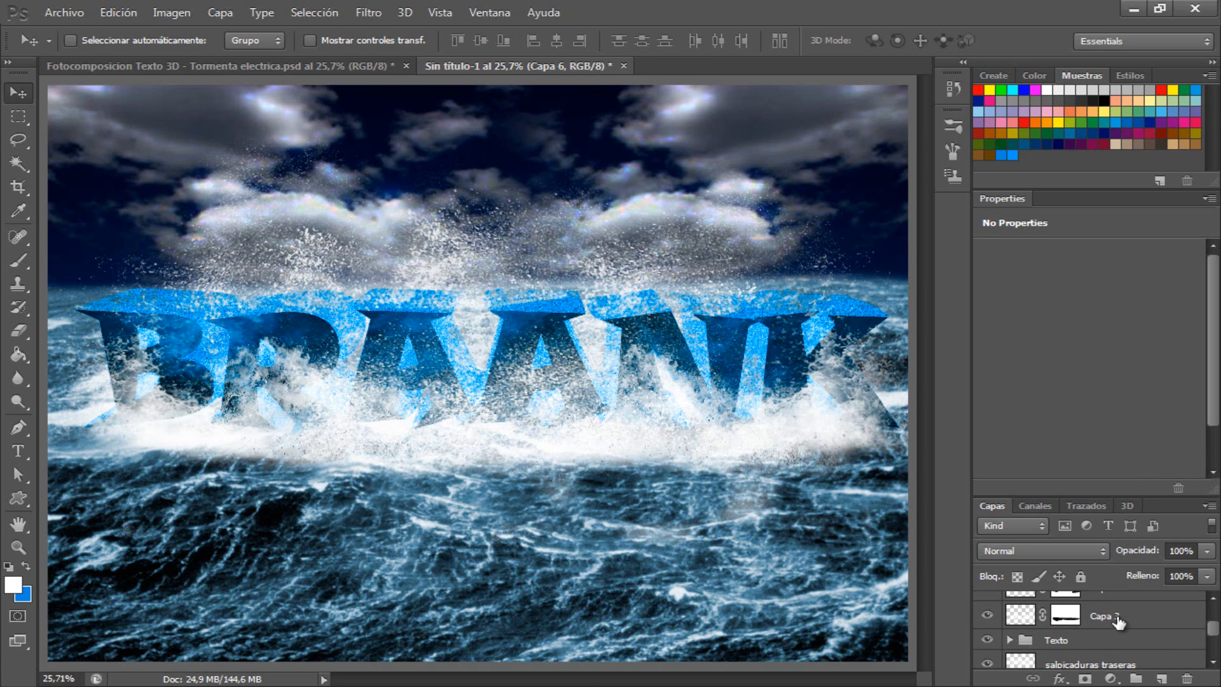
pyautogui.click(1119, 621)
pyautogui.hotkey('ctrl', 'g')
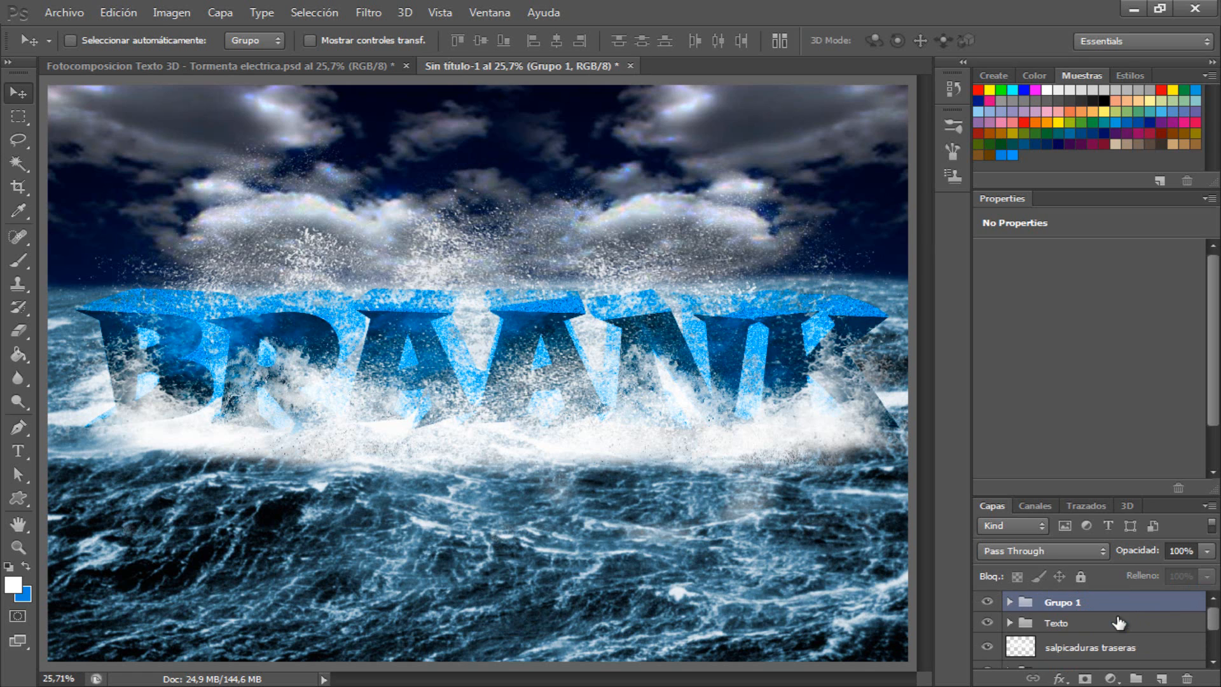
pyautogui.doubleClick(1066, 603)
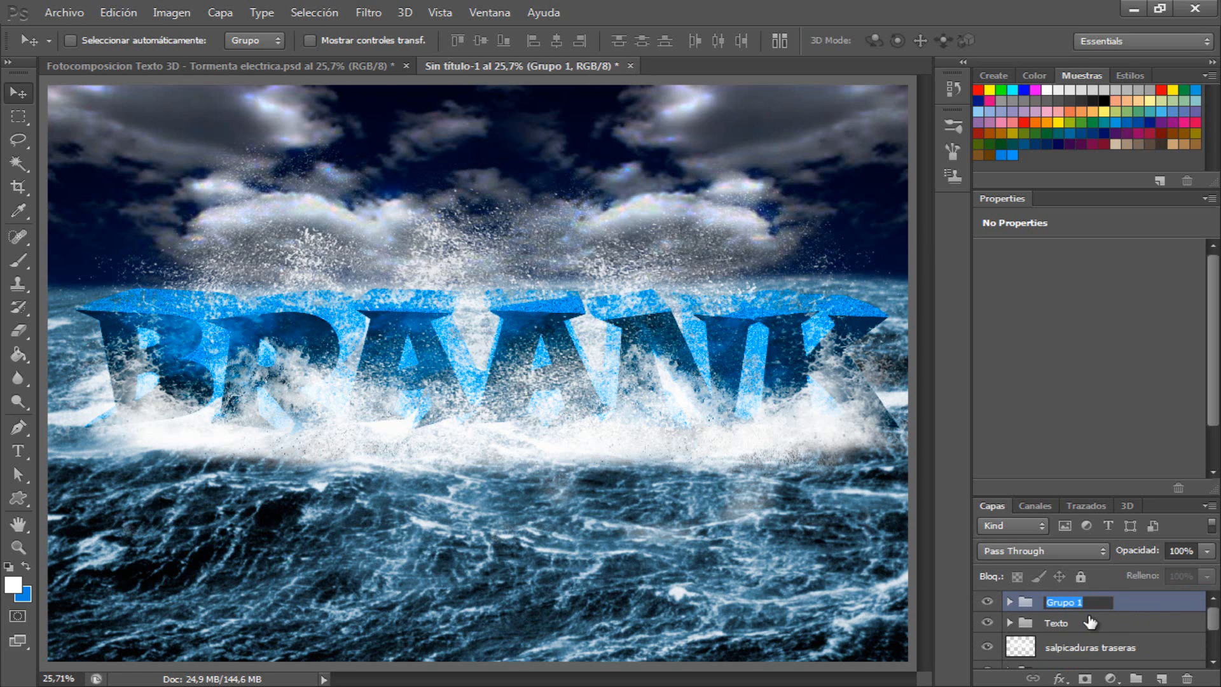
pyautogui.write('A')
pyautogui.write('alpicaduras frontales')
pyautogui.press('Return')
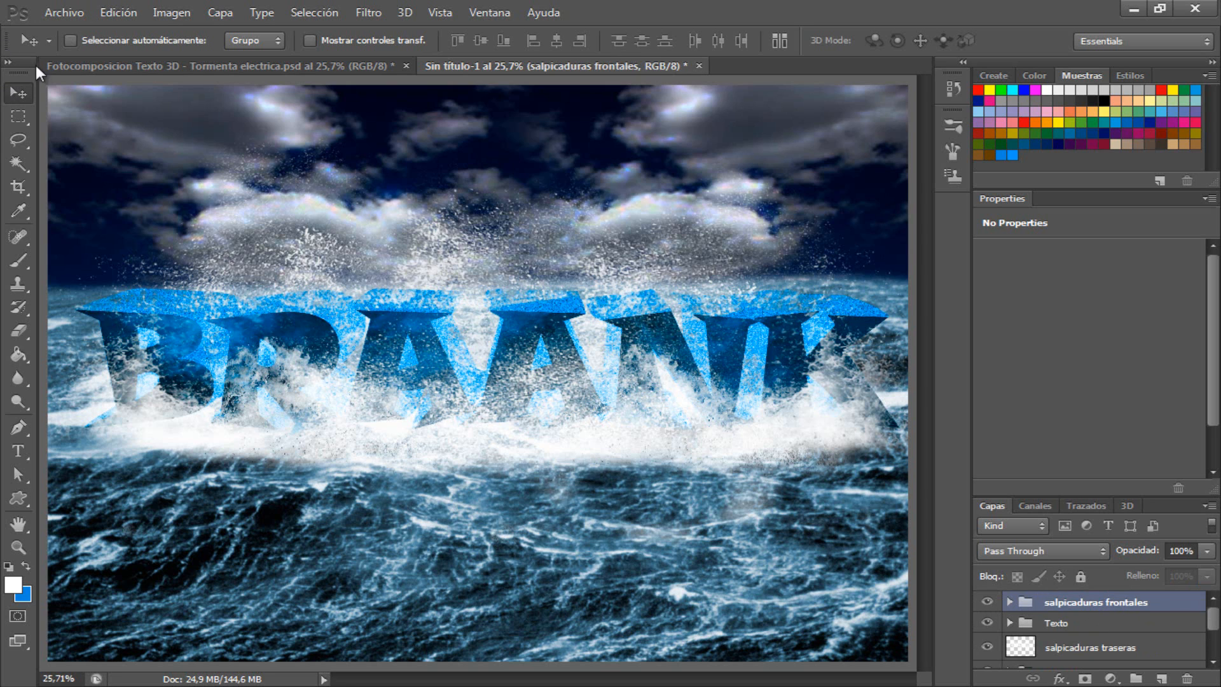
# Step: Move the salpicaduras frontales group slightly down over the letters' base and compare the image with the finished Tormenta electrica composition
pyautogui.moveTo(539, 404); pyautogui.dragTo(533, 425)
pyautogui.moveTo(533, 424); pyautogui.dragTo(534, 428)
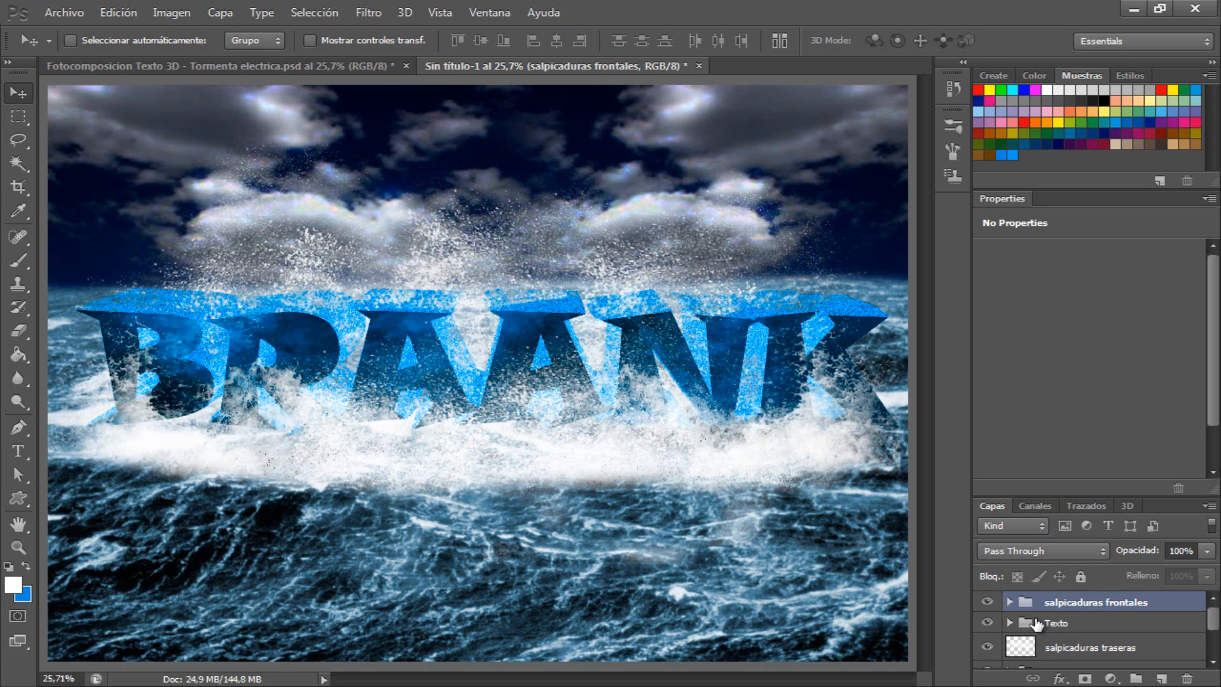
pyautogui.click(136, 68)
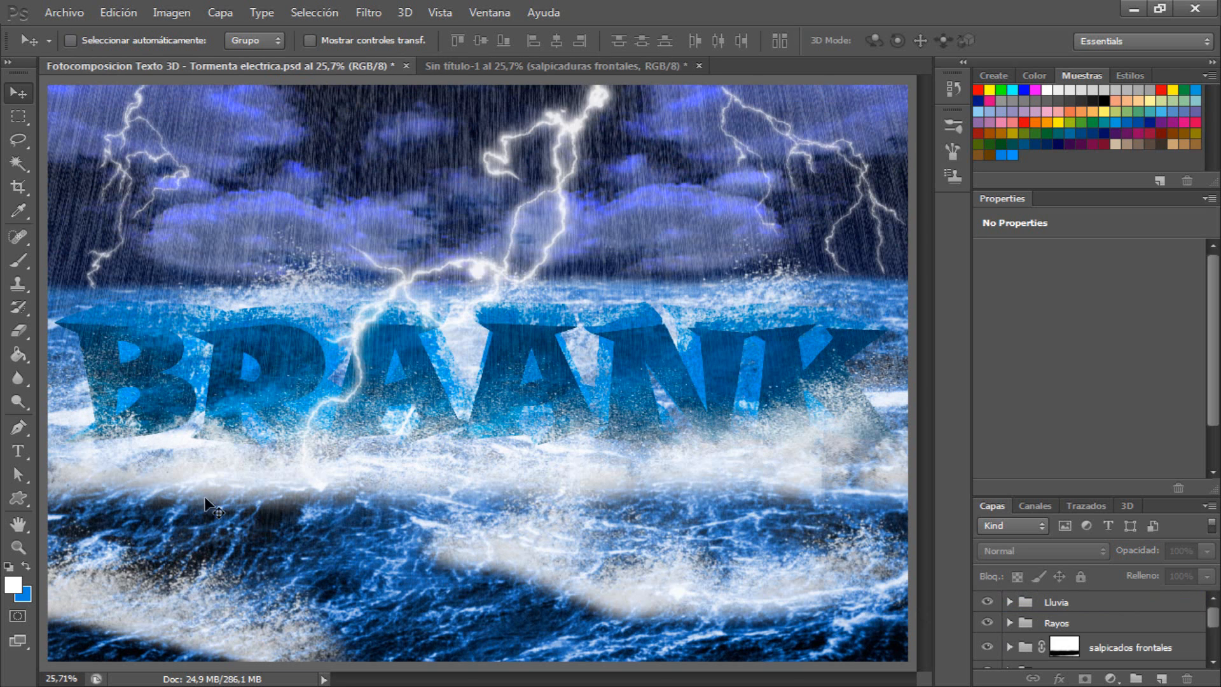
pyautogui.click(449, 66)
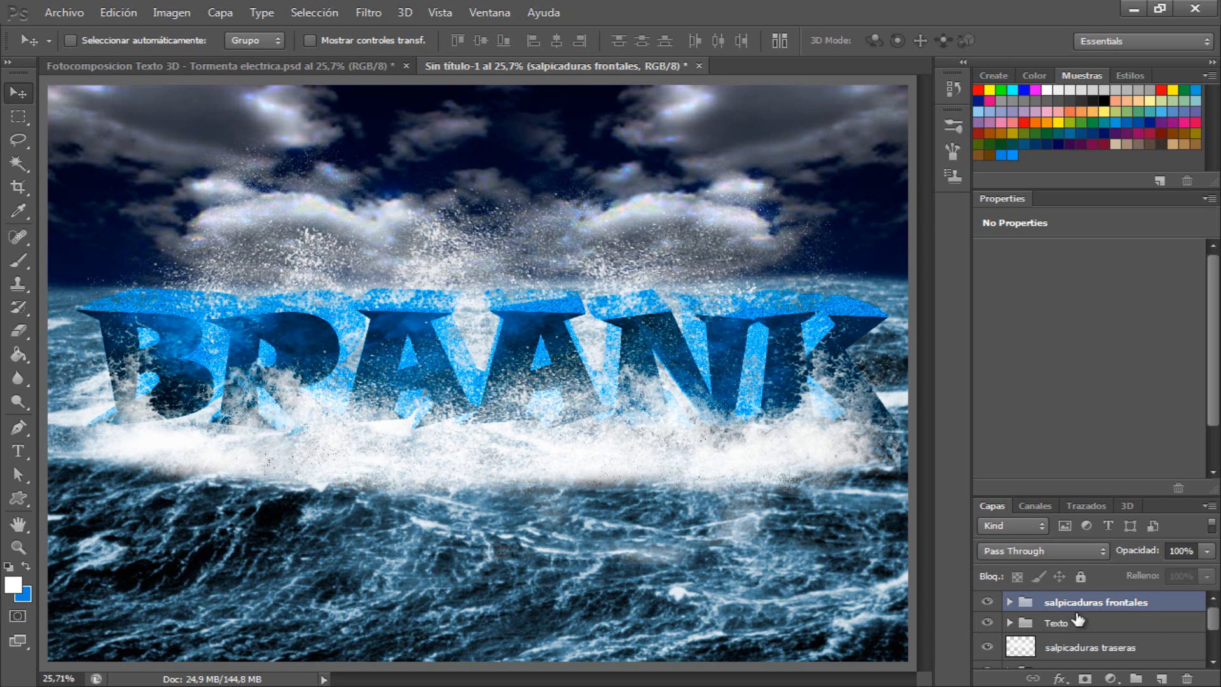
# Step: Stamp three overlapping white splashes on a new layer over the foreground sea using the 1548 px splash brush tip
pyautogui.click(1161, 679)
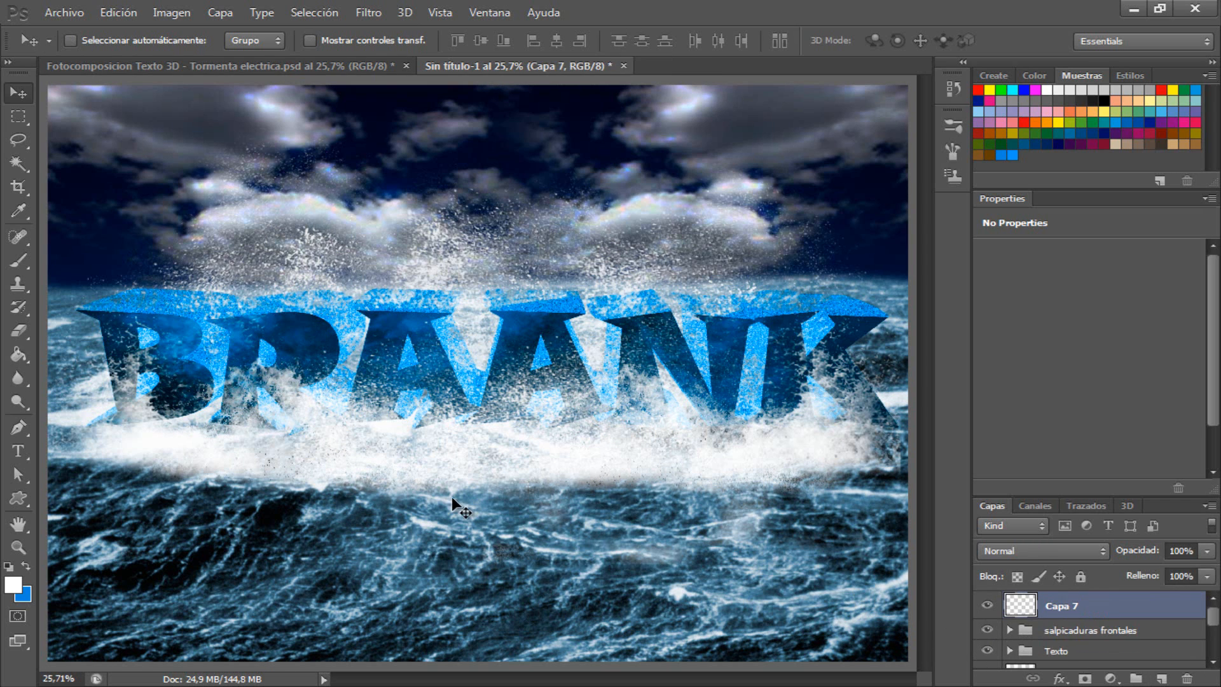
pyautogui.click(19, 260)
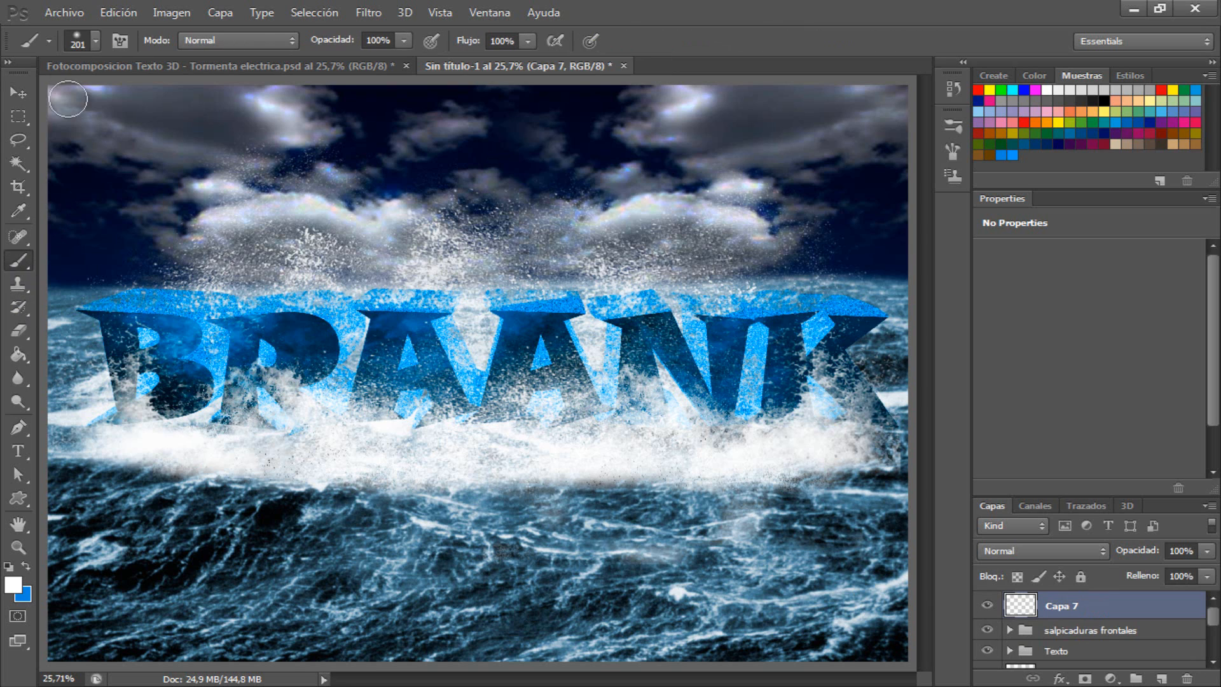
pyautogui.click(90, 39)
pyautogui.moveTo(215, 193)
pyautogui.mouseDown()
pyautogui.moveTo(216, 252)
pyautogui.moveTo(220, 241)
pyautogui.mouseUp()
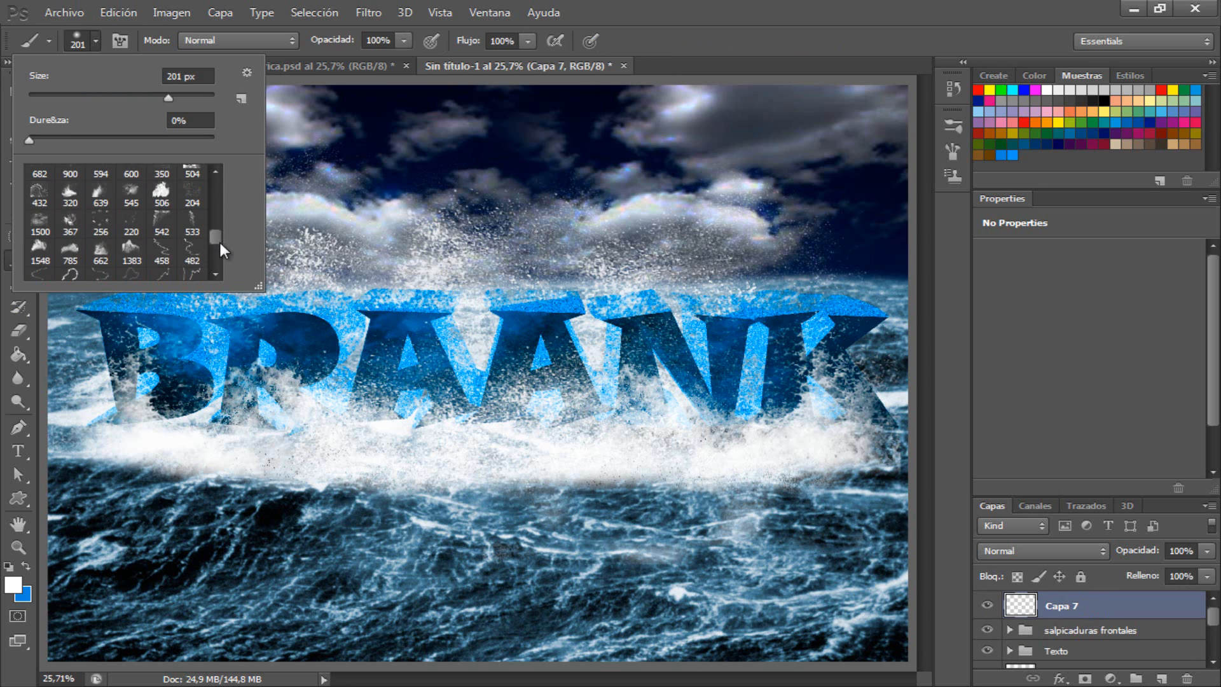
pyautogui.click(41, 248)
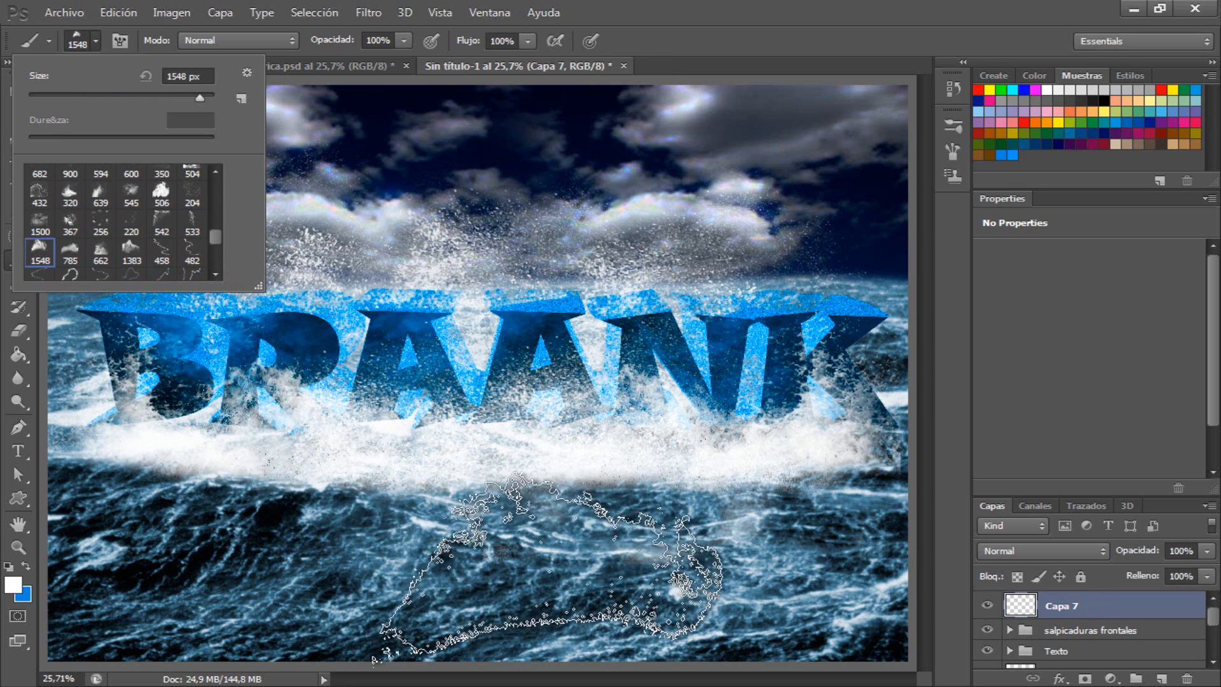
pyautogui.click(407, 562)
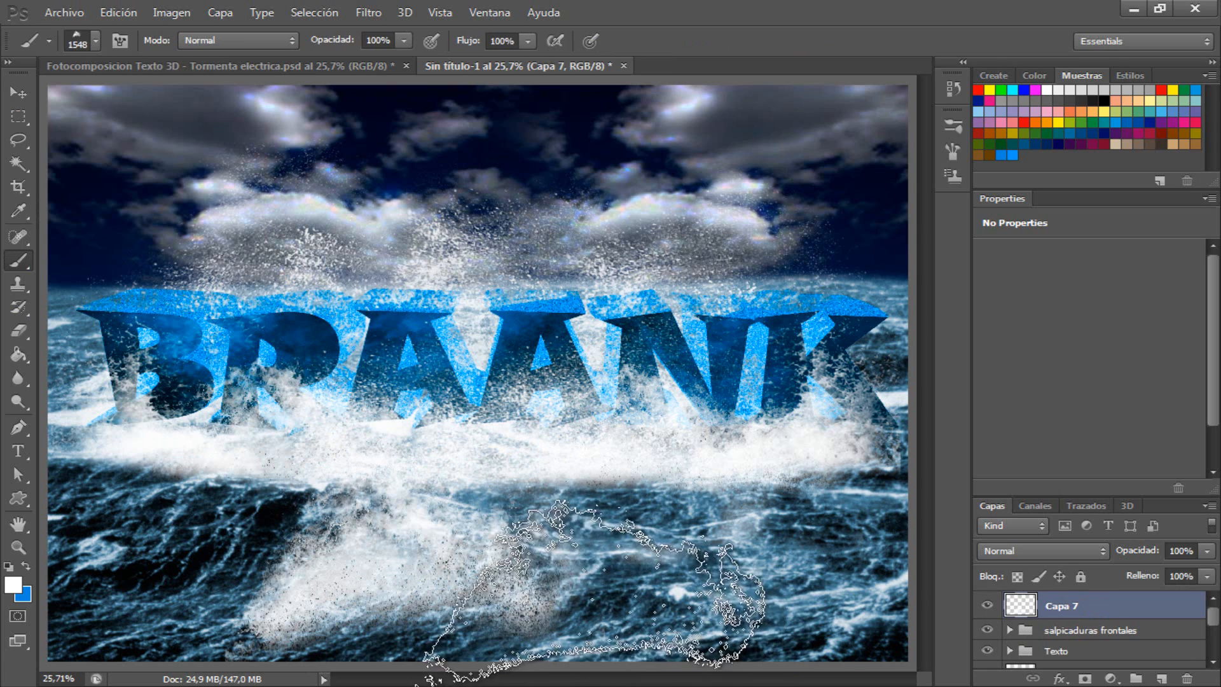
pyautogui.click(594, 594)
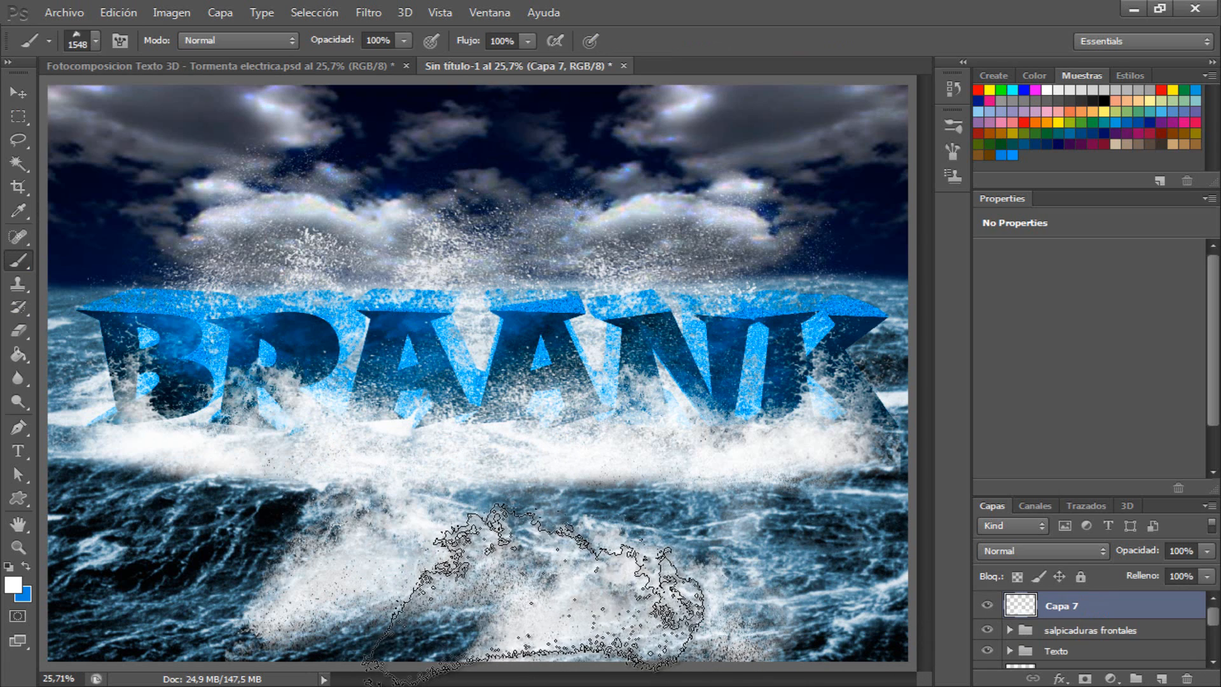
pyautogui.click(534, 594)
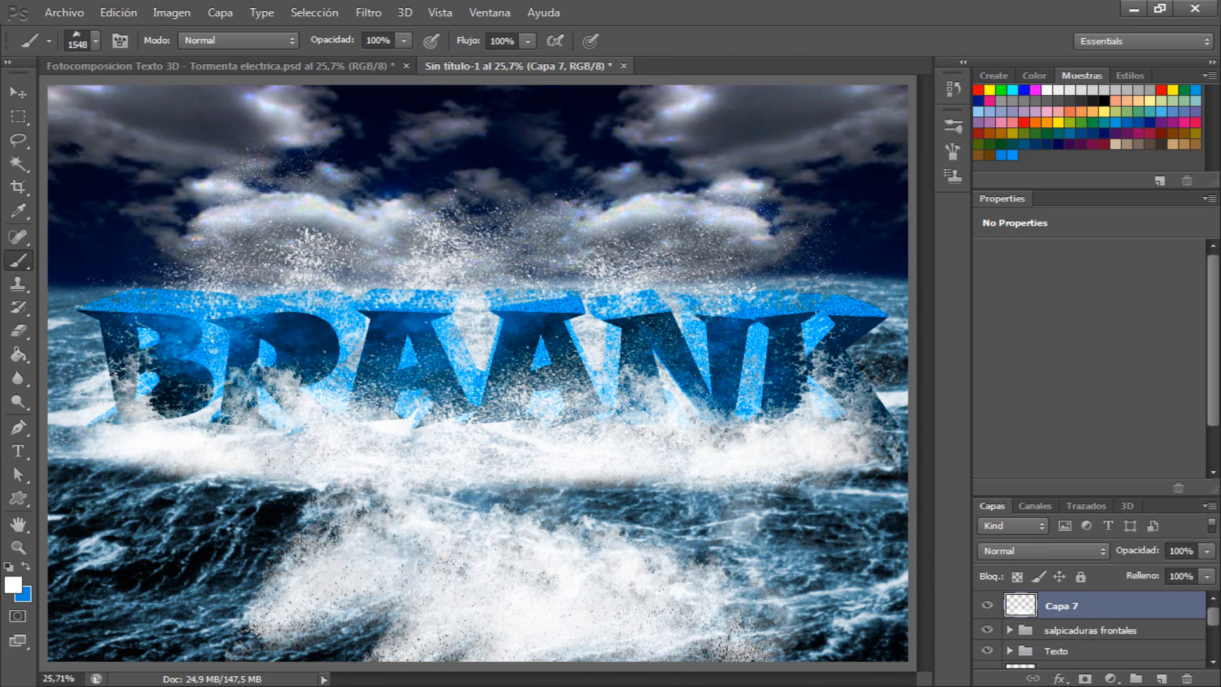
# Step: Mask Capa 7 and paint out the lower part of the foreground splashes in black with a 197 px soft round brush
pyautogui.click(1084, 679)
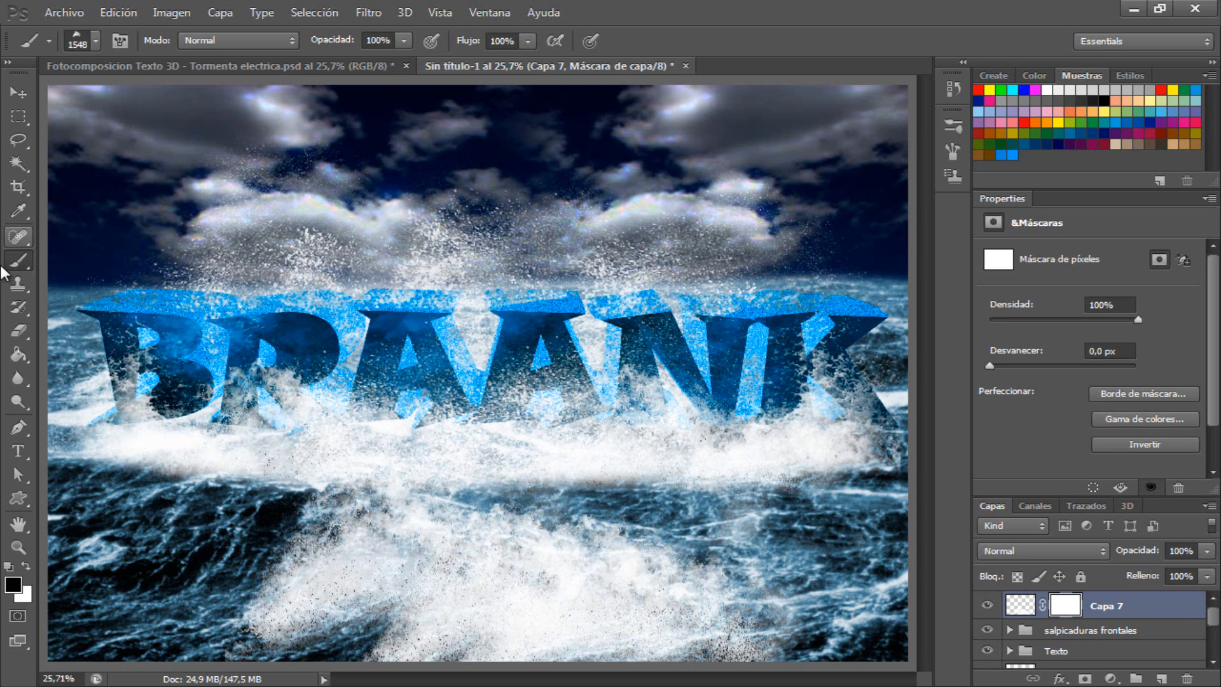
pyautogui.click(96, 40)
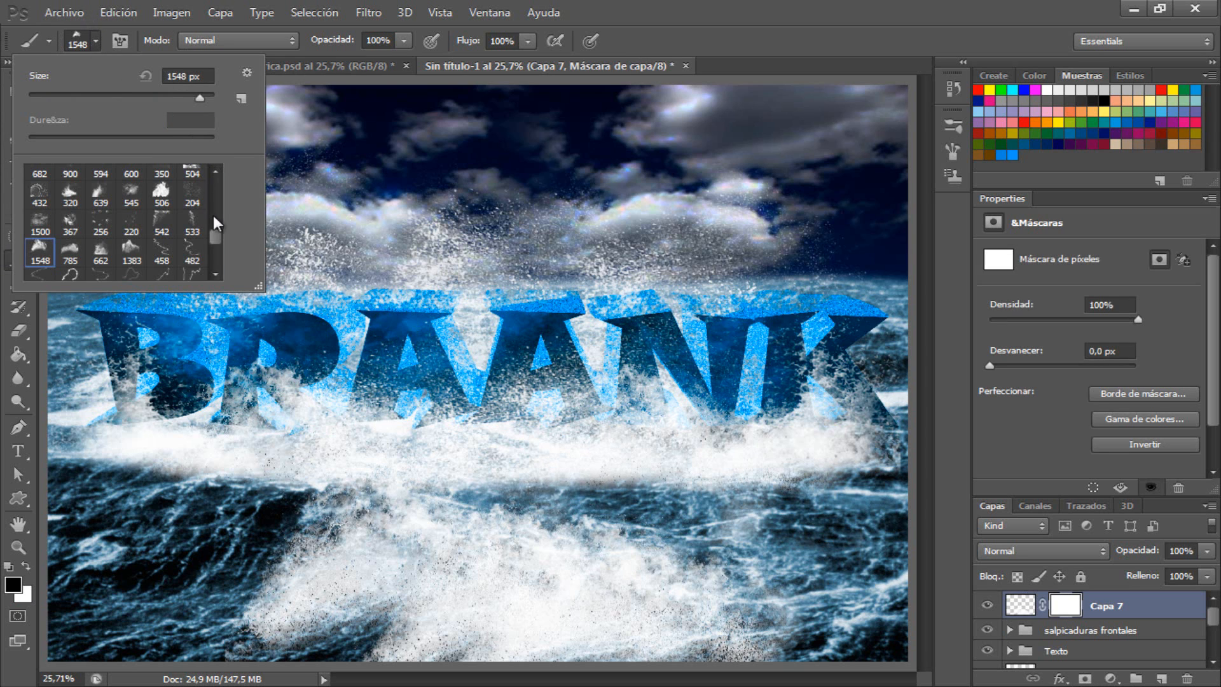
pyautogui.moveTo(216, 234); pyautogui.dragTo(207, 177)
pyautogui.click(161, 178)
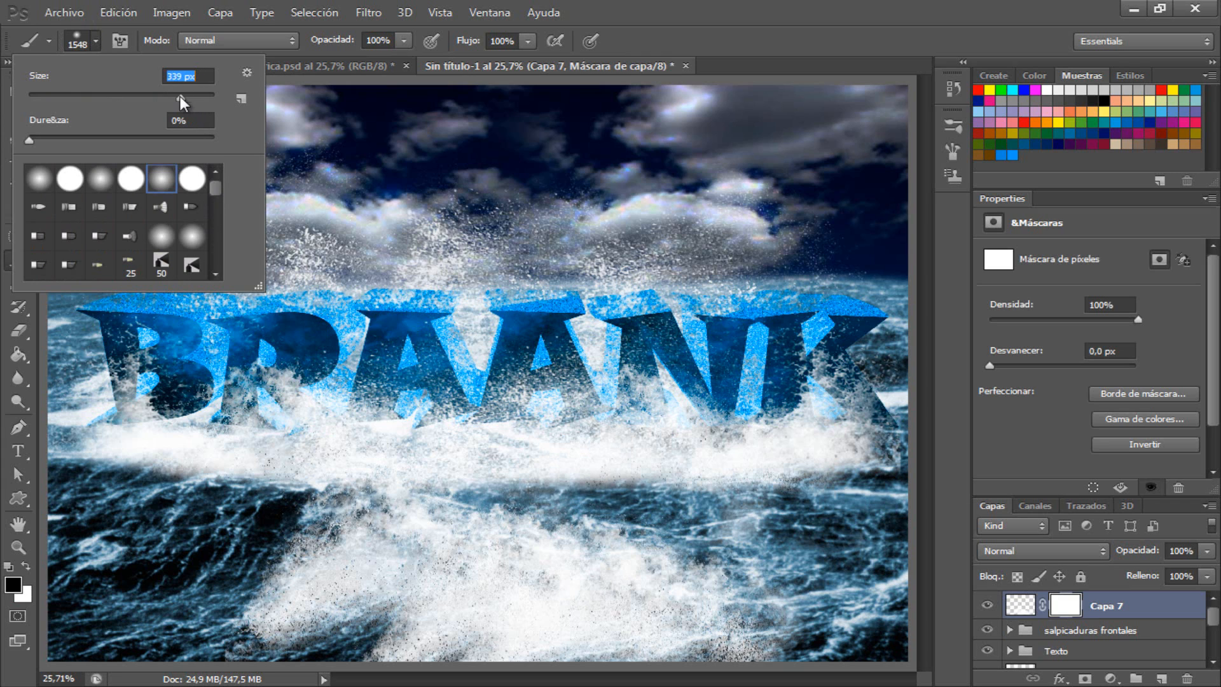
pyautogui.click(241, 632)
pyautogui.moveTo(296, 639)
pyautogui.mouseDown()
pyautogui.moveTo(388, 603)
pyautogui.moveTo(299, 630)
pyautogui.moveTo(270, 626)
pyautogui.moveTo(385, 606)
pyautogui.moveTo(290, 595)
pyautogui.moveTo(274, 614)
pyautogui.moveTo(255, 592)
pyautogui.moveTo(610, 636)
pyautogui.moveTo(513, 606)
pyautogui.moveTo(667, 654)
pyautogui.moveTo(747, 655)
pyautogui.moveTo(664, 676)
pyautogui.mouseUp()
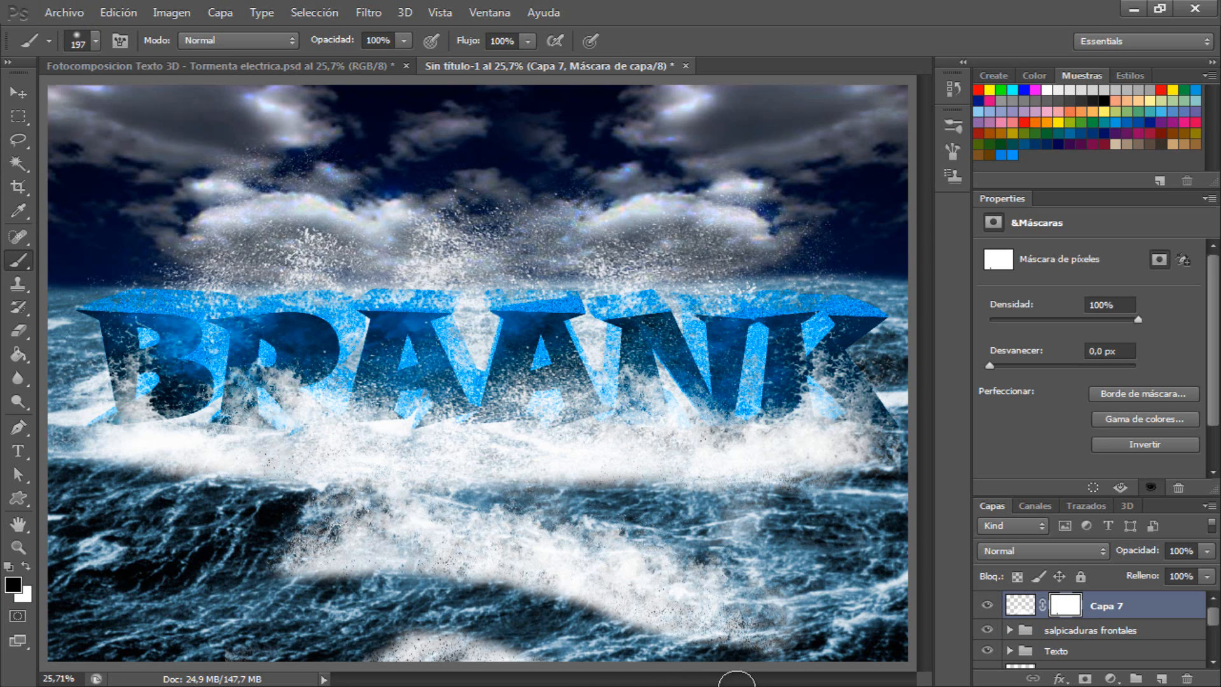
pyautogui.moveTo(757, 679)
pyautogui.mouseDown()
pyautogui.moveTo(645, 646)
pyautogui.moveTo(764, 668)
pyautogui.moveTo(753, 662)
pyautogui.moveTo(817, 637)
pyautogui.moveTo(709, 648)
pyautogui.moveTo(791, 608)
pyautogui.moveTo(558, 643)
pyautogui.moveTo(506, 635)
pyautogui.moveTo(560, 661)
pyautogui.moveTo(387, 635)
pyautogui.moveTo(485, 654)
pyautogui.mouseUp()
# Step: Move the masked foreground splash slightly down and compare its placement with the finished Tormenta electrica composition
pyautogui.click(18, 93)
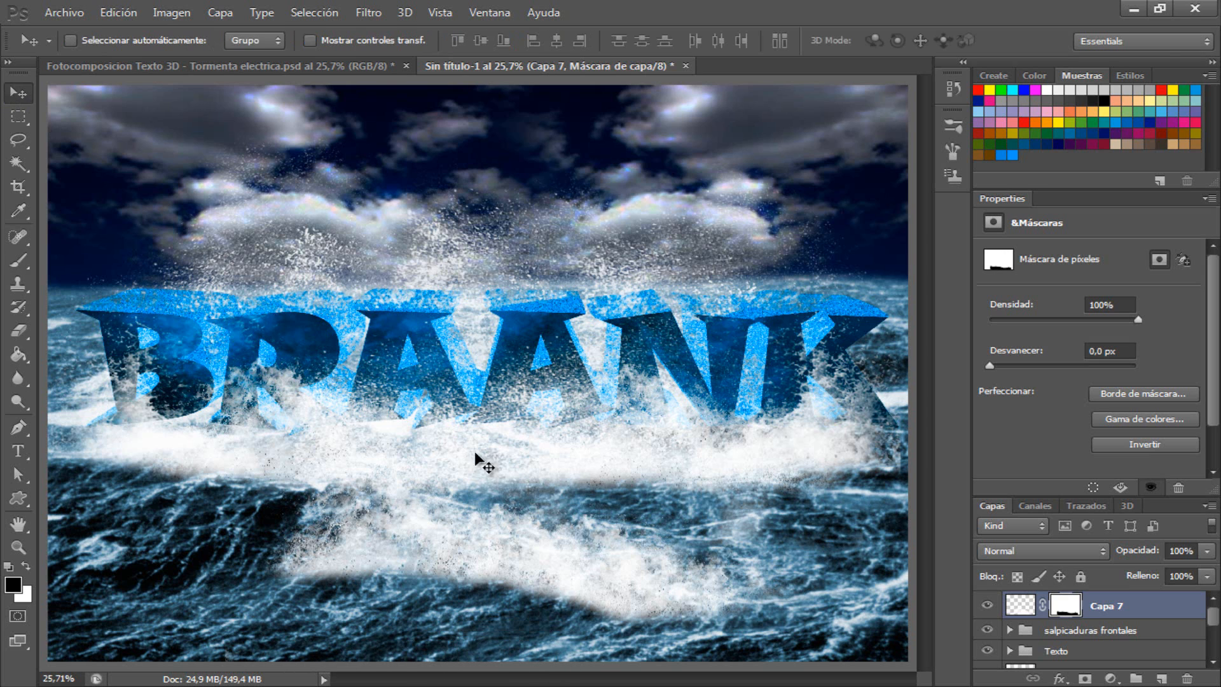
pyautogui.moveTo(497, 545)
pyautogui.mouseDown()
pyautogui.moveTo(538, 575)
pyautogui.moveTo(471, 639)
pyautogui.moveTo(493, 567)
pyautogui.moveTo(463, 637)
pyautogui.moveTo(491, 563)
pyautogui.mouseUp()
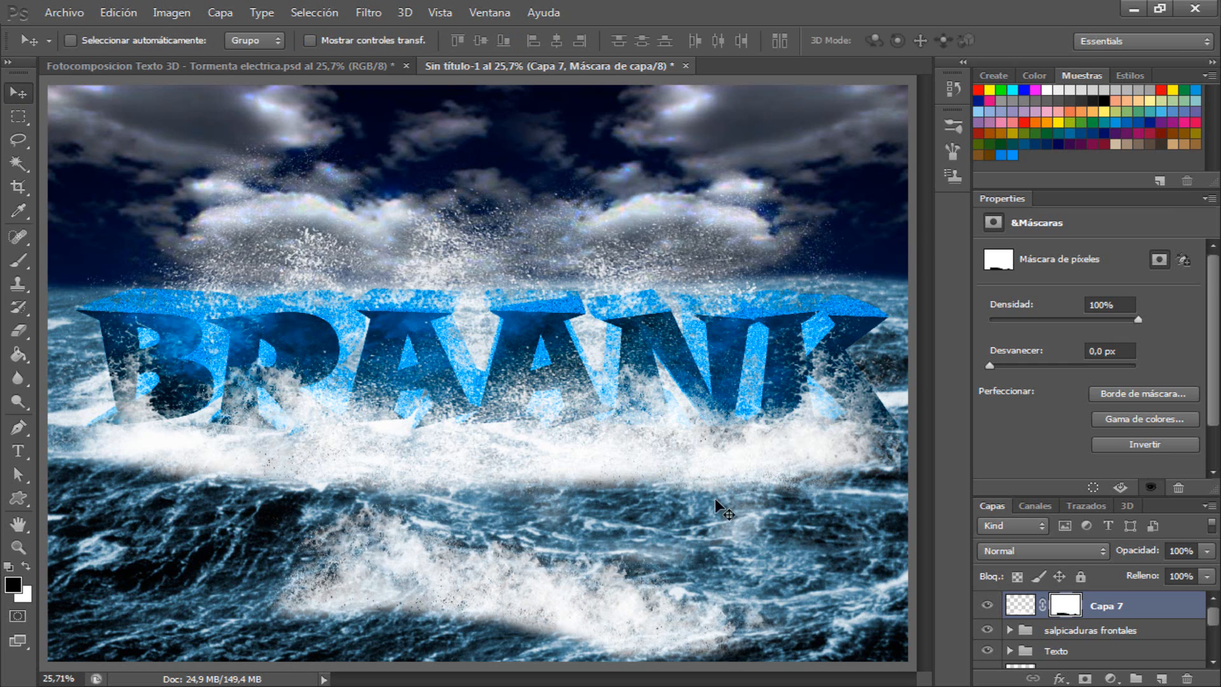
pyautogui.click(215, 64)
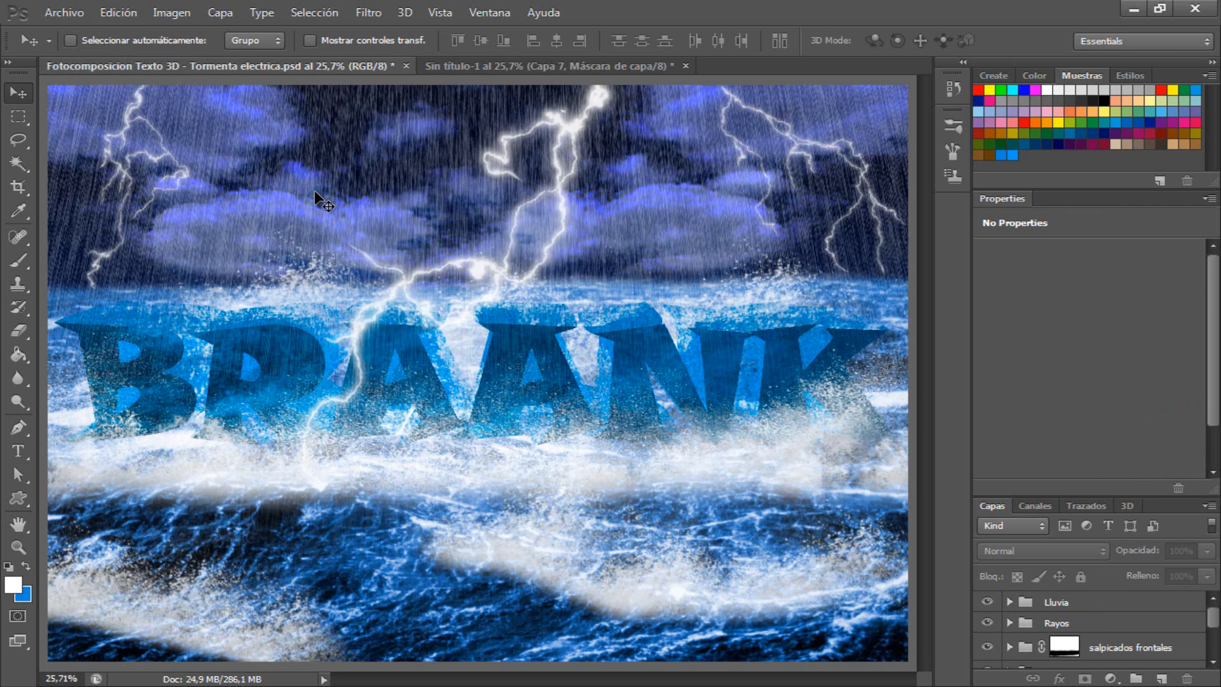
pyautogui.click(481, 66)
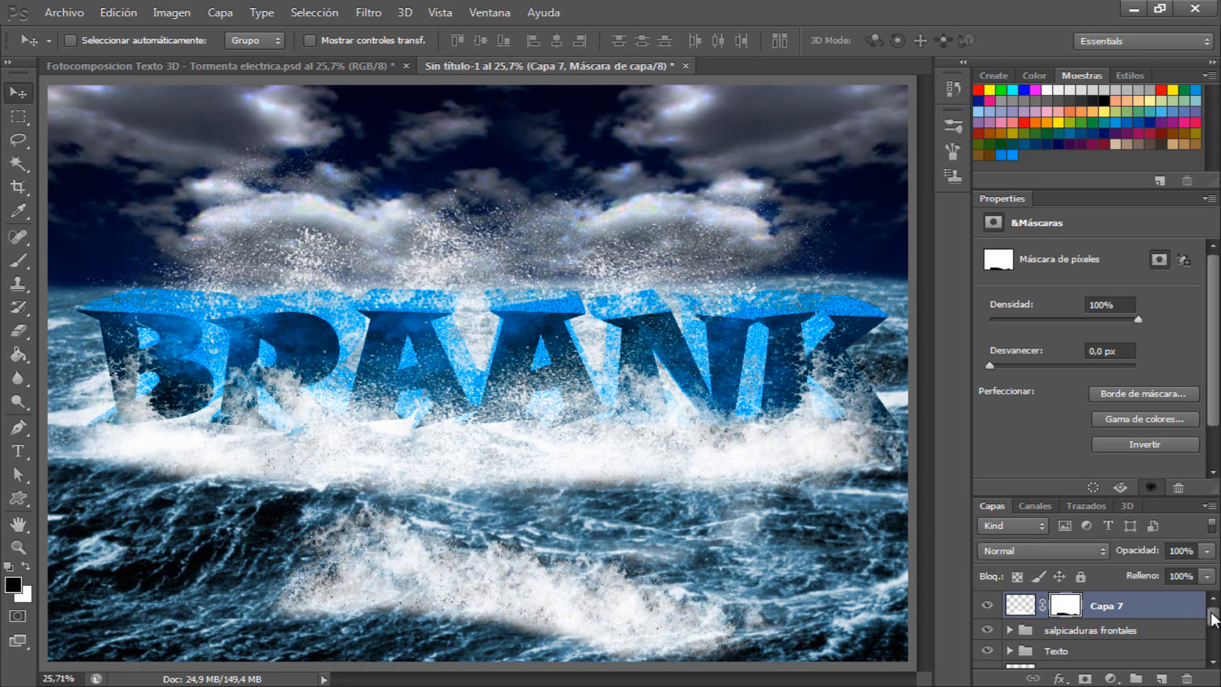
# Step: Add a Hue/Saturation (Tono/saturación) adjustment layer directly above the Mar group
pyautogui.moveTo(1211, 615); pyautogui.dragTo(1211, 644)
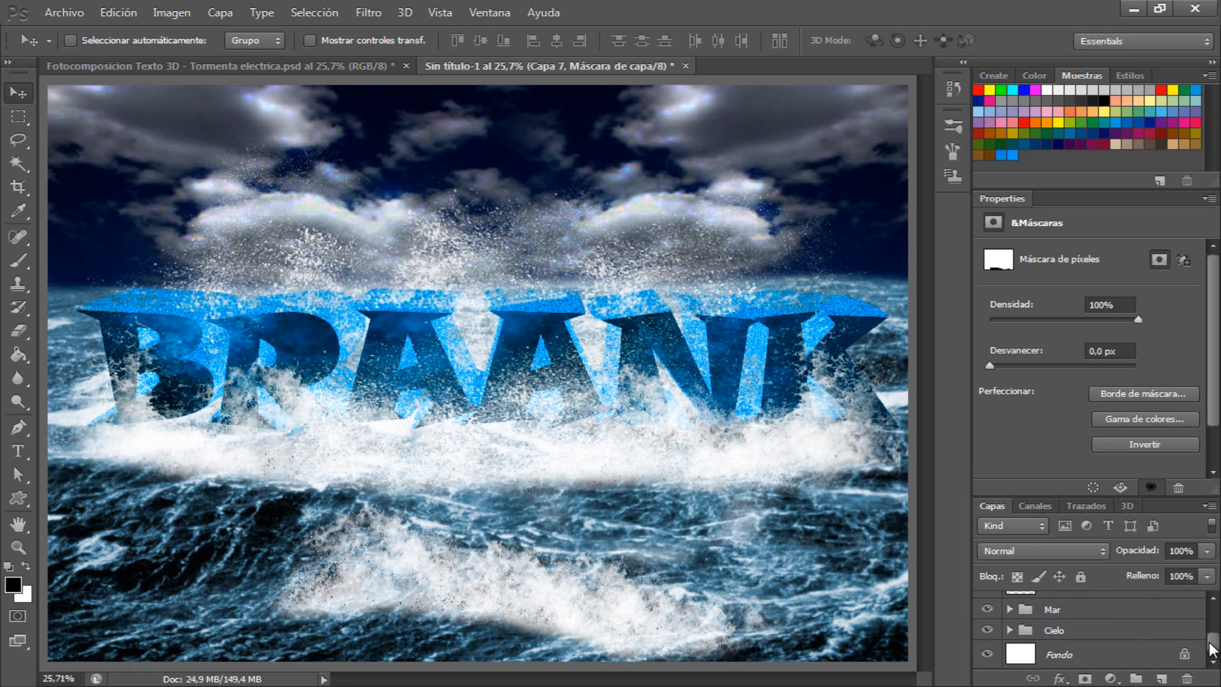
pyautogui.click(1067, 612)
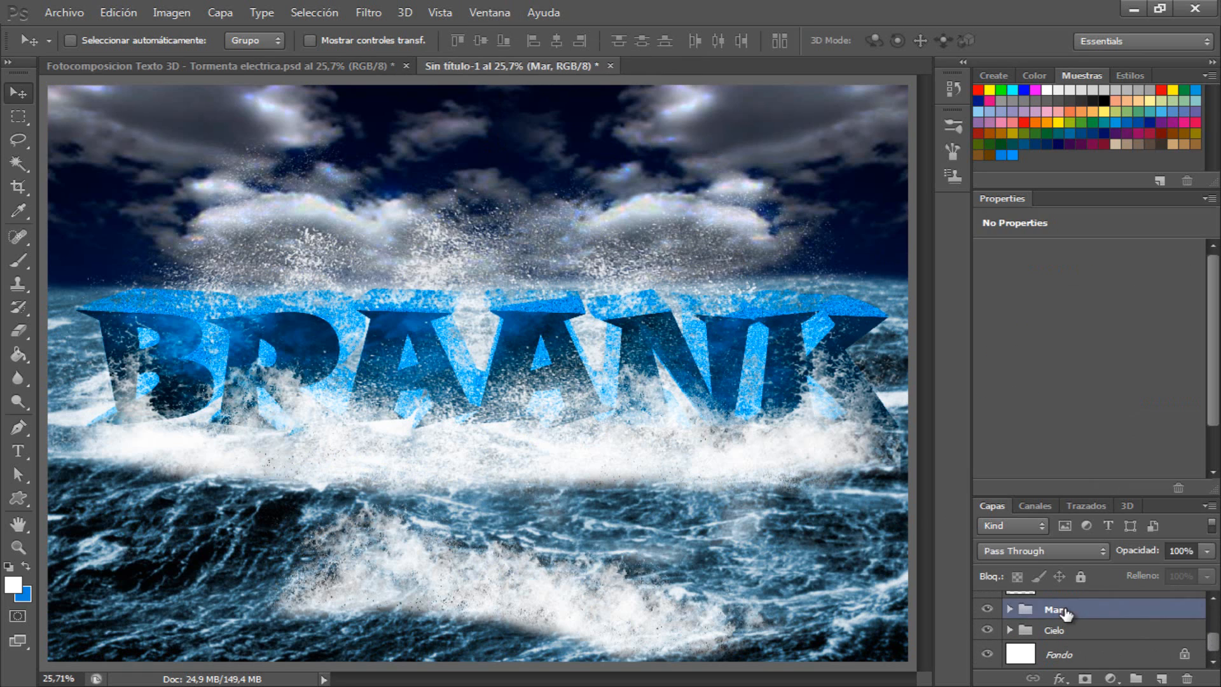
pyautogui.click(1110, 678)
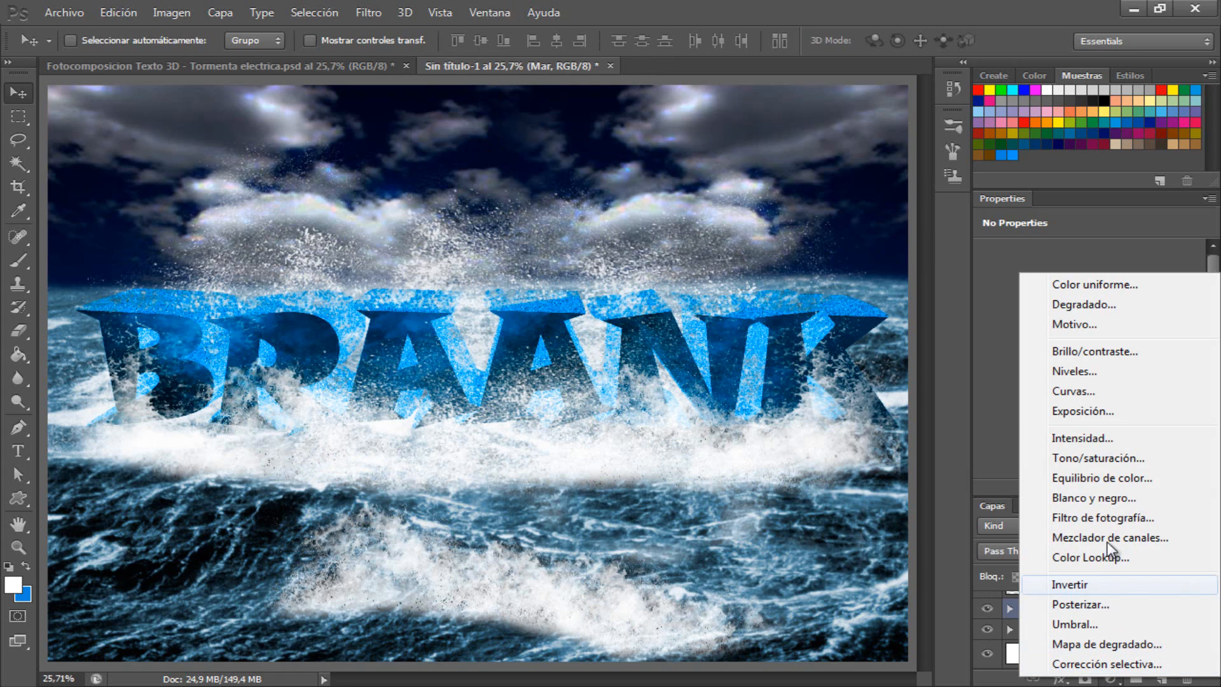
pyautogui.click(1095, 456)
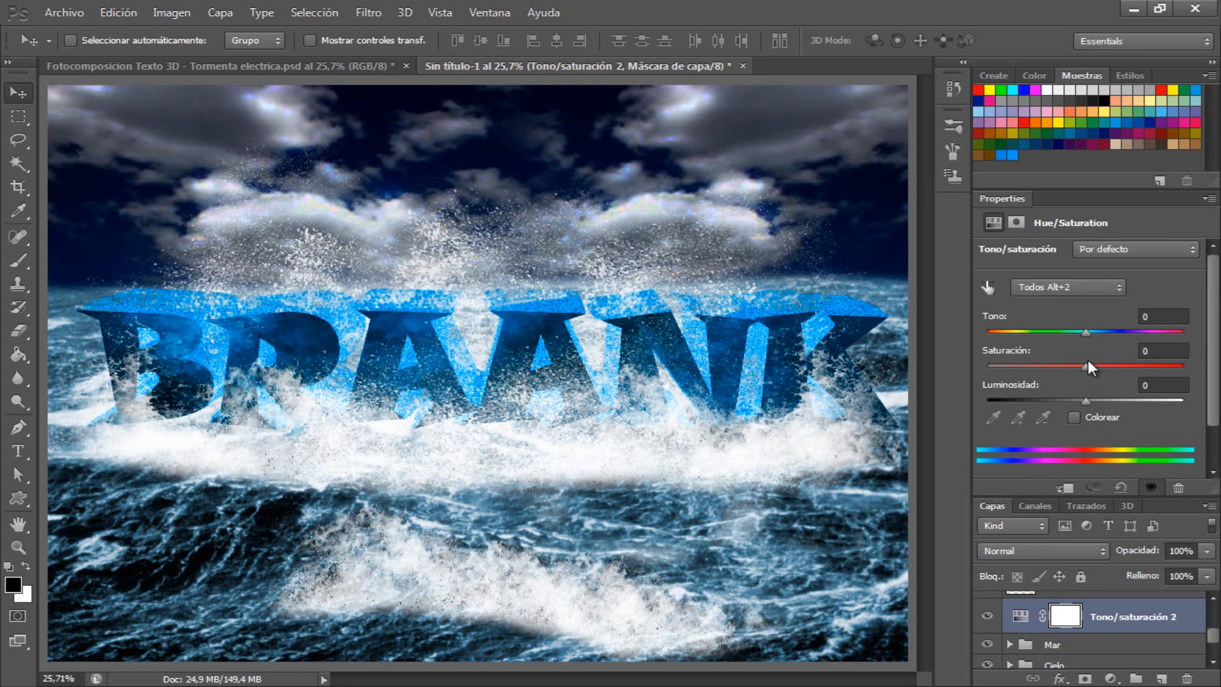
# Step: Colorize the Hue/Saturation adjustment with hue 224, saturation 30 and lightness -5, and lower its layer opacity to 45%
pyautogui.click(1074, 417)
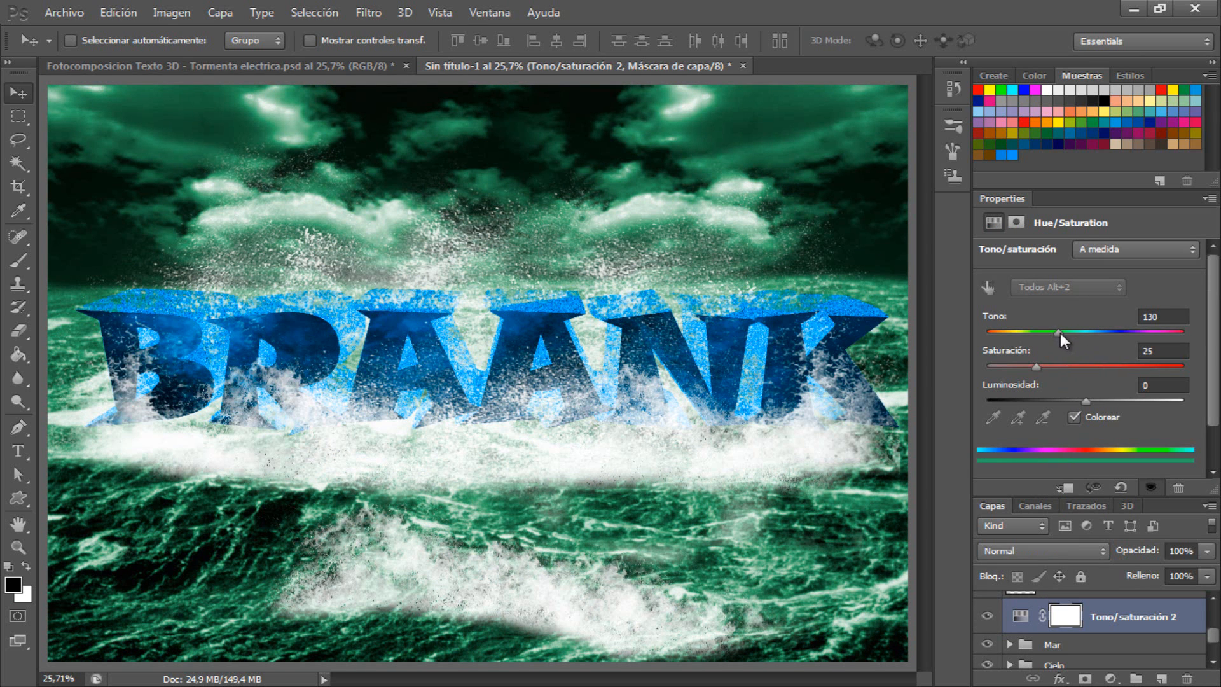
pyautogui.moveTo(1060, 332); pyautogui.dragTo(1109, 351)
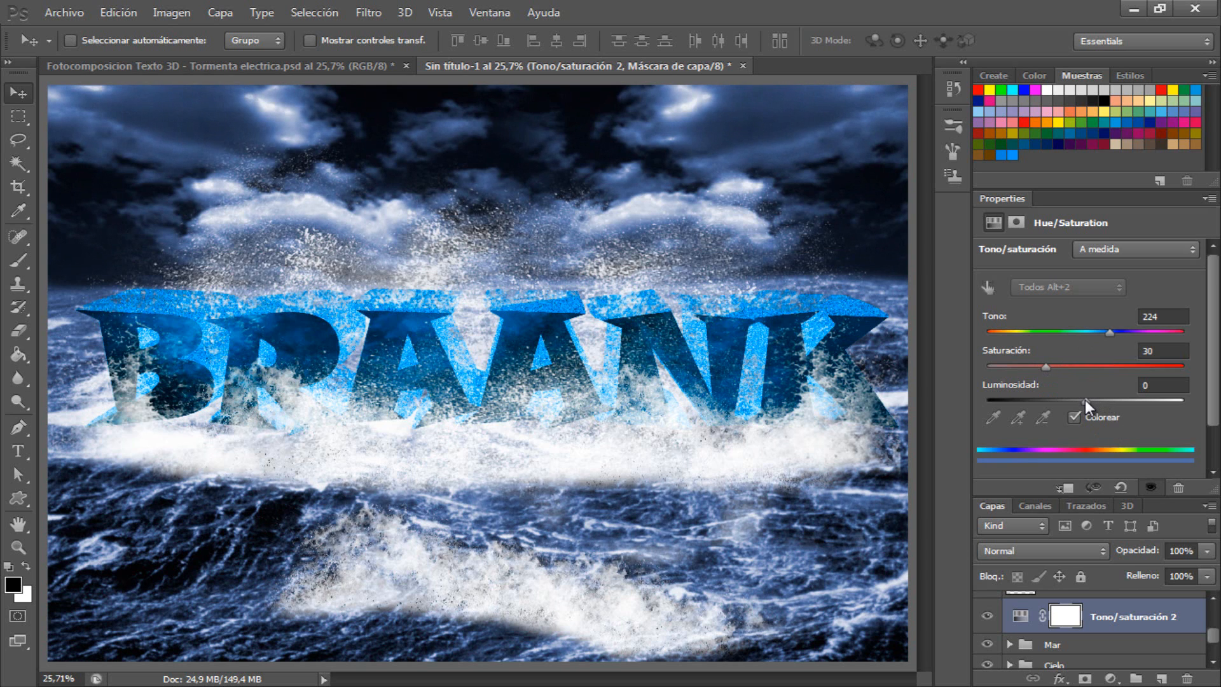
pyautogui.moveTo(1084, 400)
pyautogui.mouseDown()
pyautogui.moveTo(1073, 397)
pyautogui.moveTo(1082, 406)
pyautogui.mouseUp()
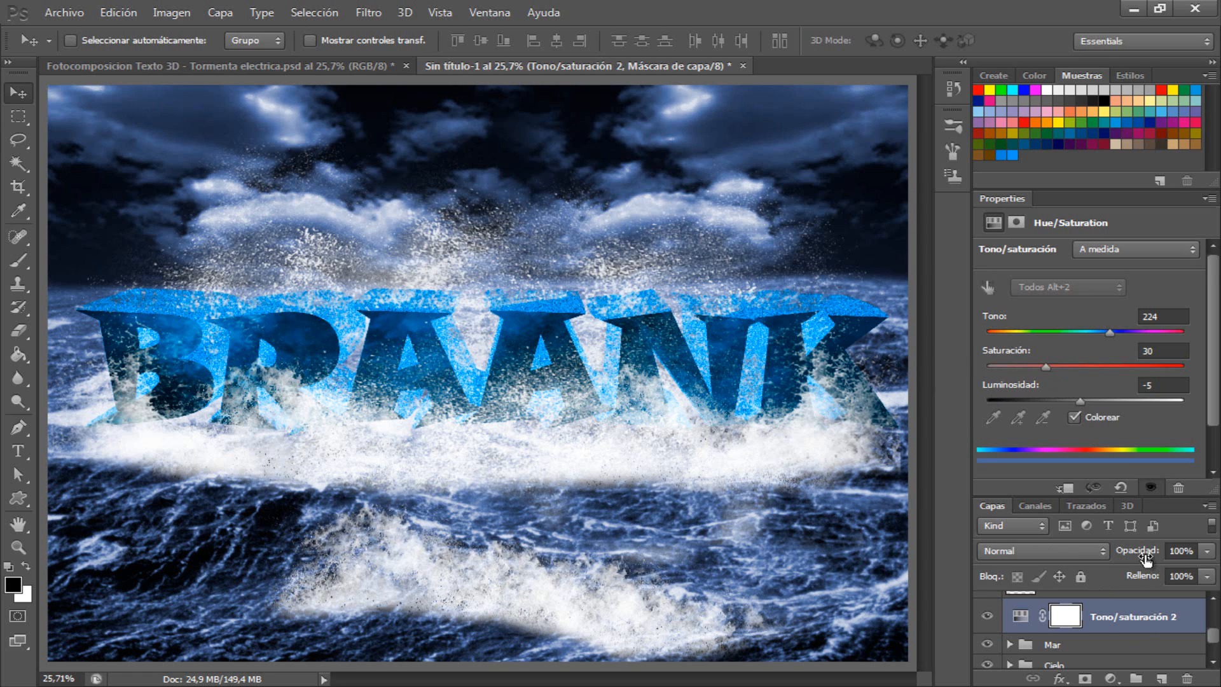
pyautogui.moveTo(1146, 554); pyautogui.dragTo(1048, 546)
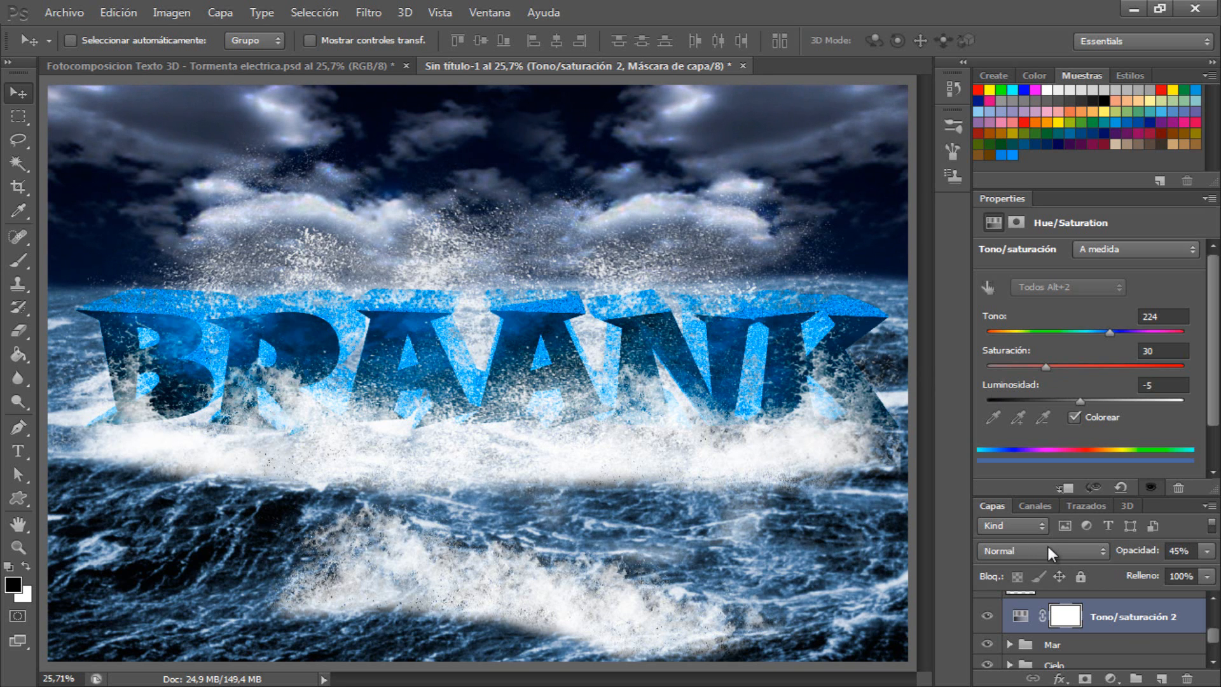
# Step: Compare the blue tint with the finished Tormenta electrica composition and set the Hue/Saturation adjustment's saturation to 50
pyautogui.click(300, 60)
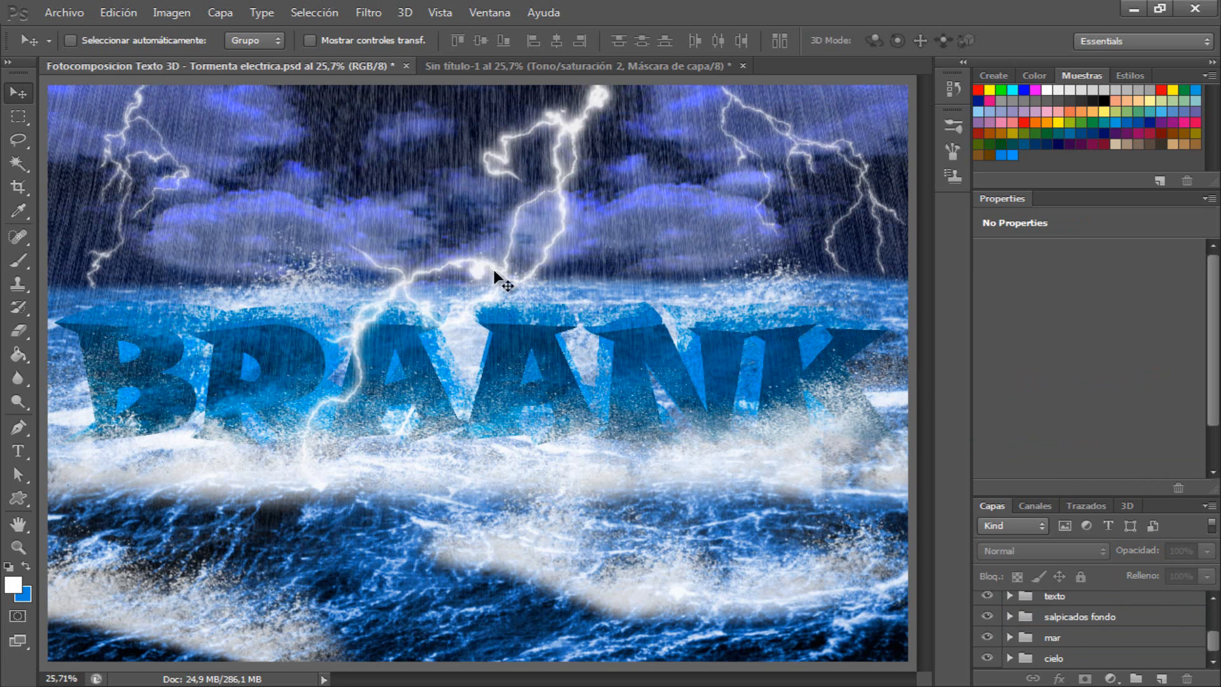
pyautogui.click(479, 61)
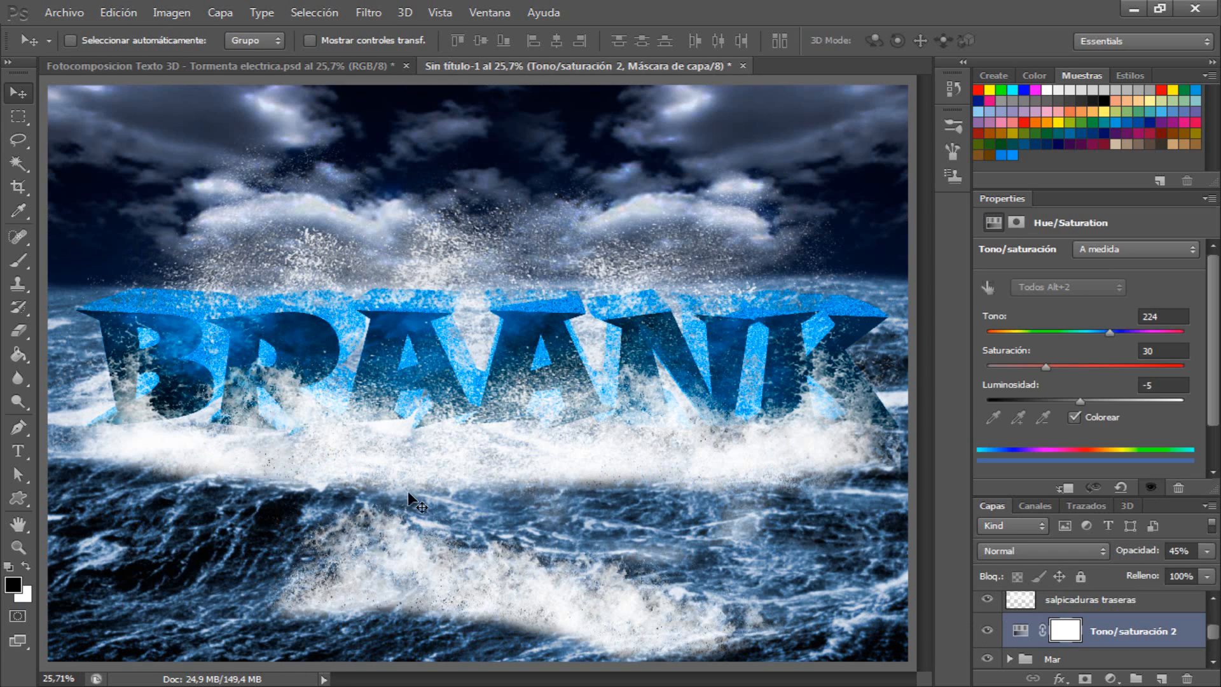
pyautogui.moveTo(1085, 402)
pyautogui.mouseDown()
pyautogui.moveTo(1101, 402)
pyautogui.moveTo(1077, 402)
pyautogui.mouseUp()
pyautogui.moveTo(1062, 367); pyautogui.dragTo(1087, 373)
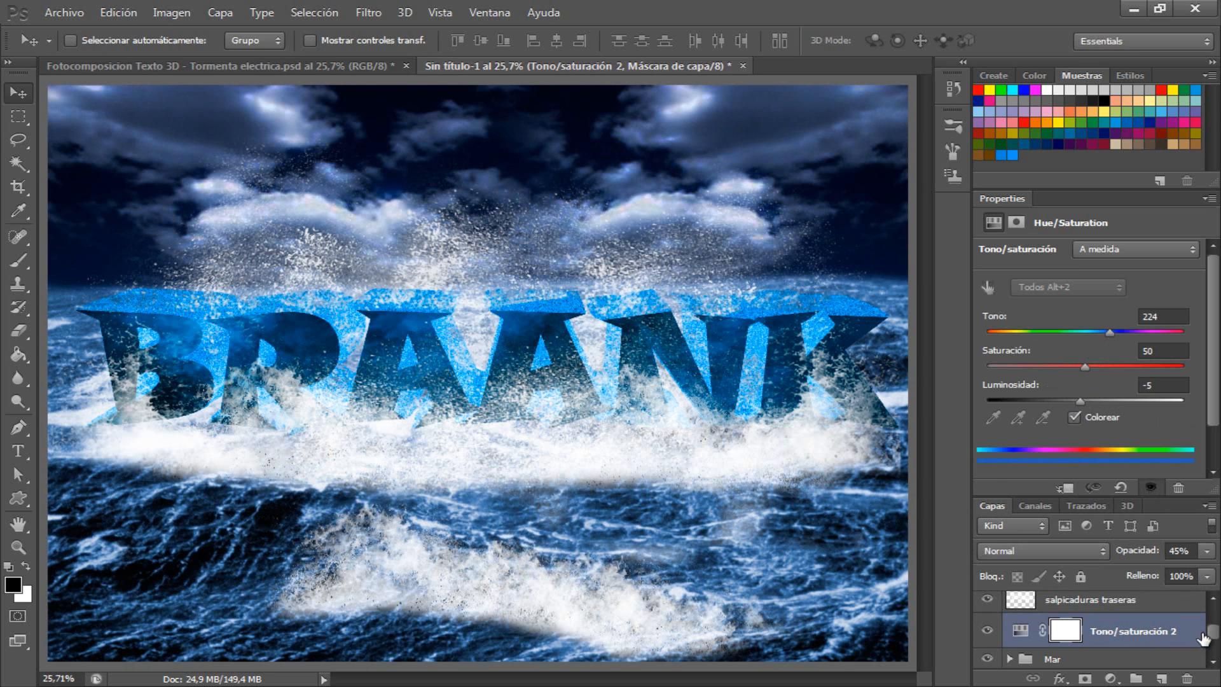
# Step: Add a new layer above Capa 7 and set the background colour to black (000000)
pyautogui.moveTo(1213, 634); pyautogui.dragTo(1218, 614)
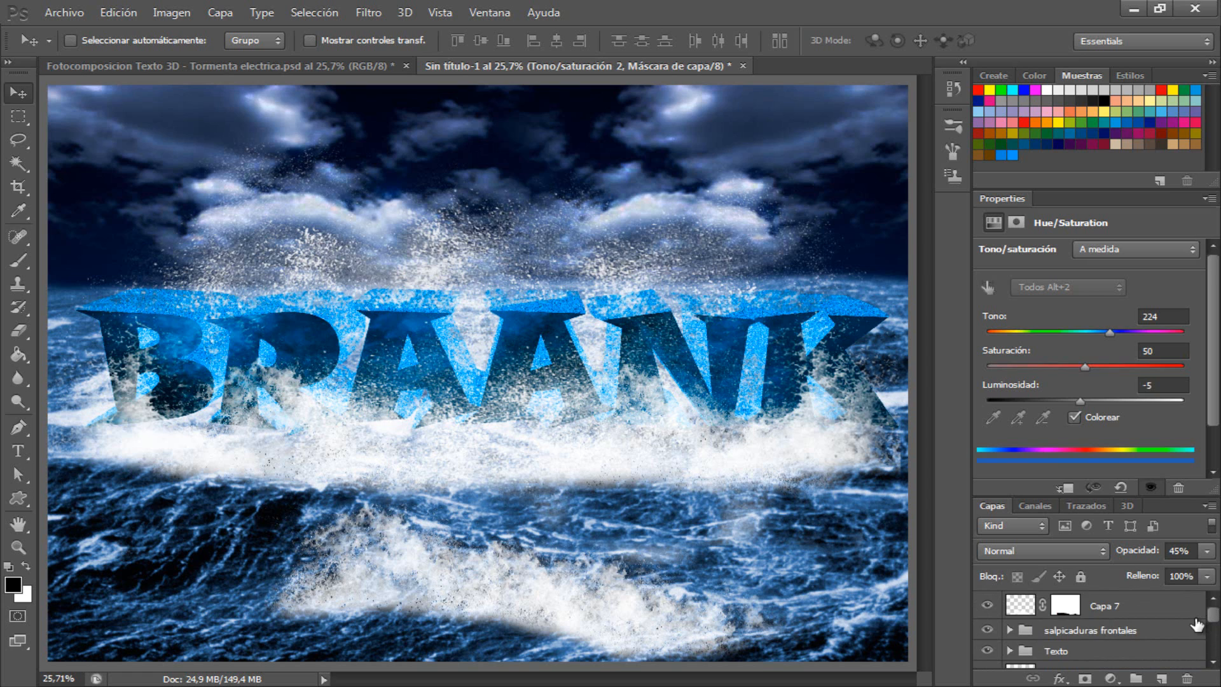
pyautogui.click(1123, 608)
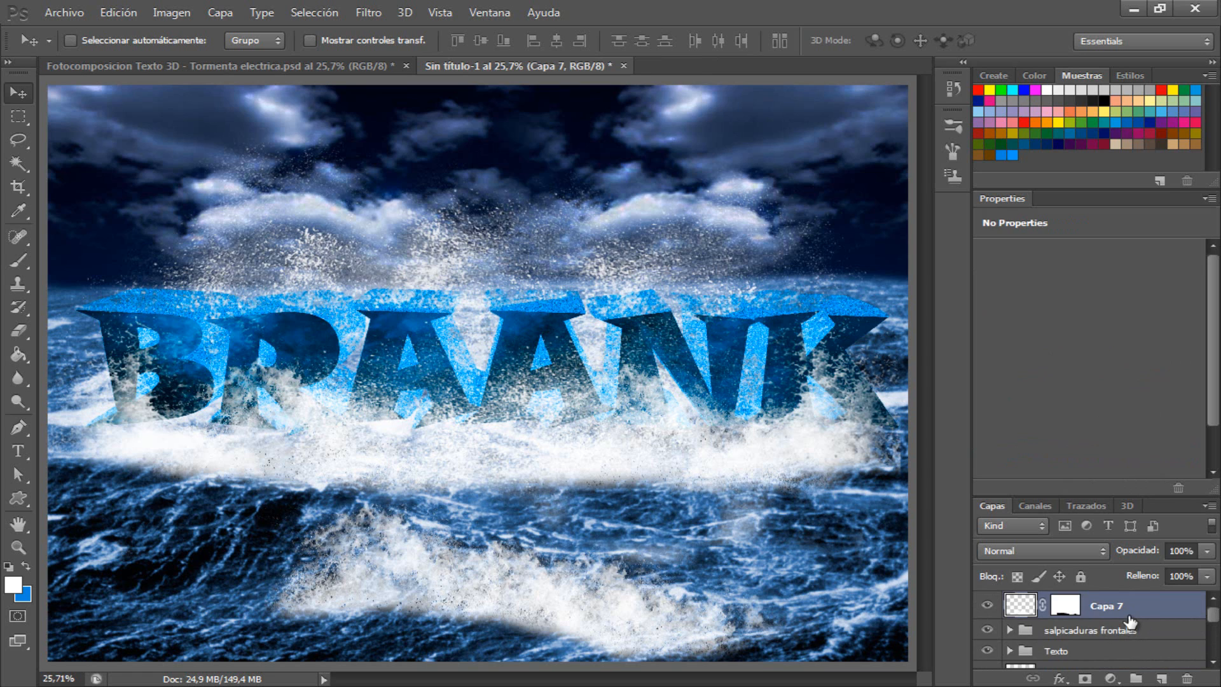
pyautogui.click(1161, 677)
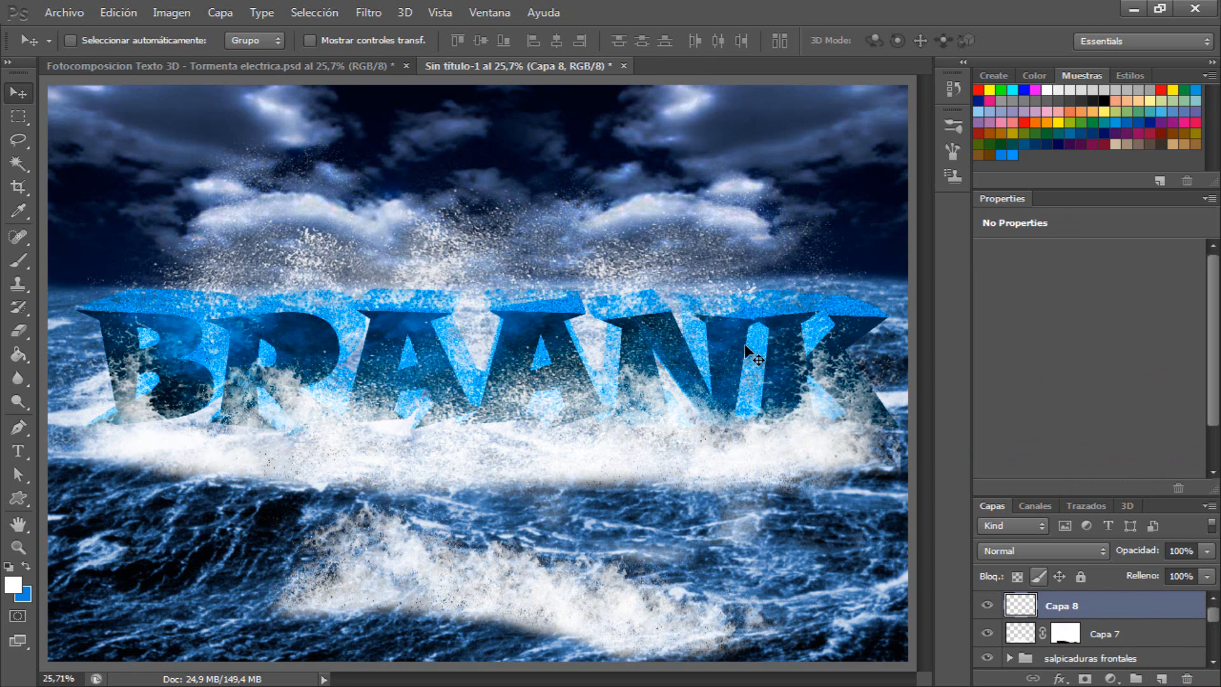
pyautogui.click(24, 594)
pyautogui.click(458, 280)
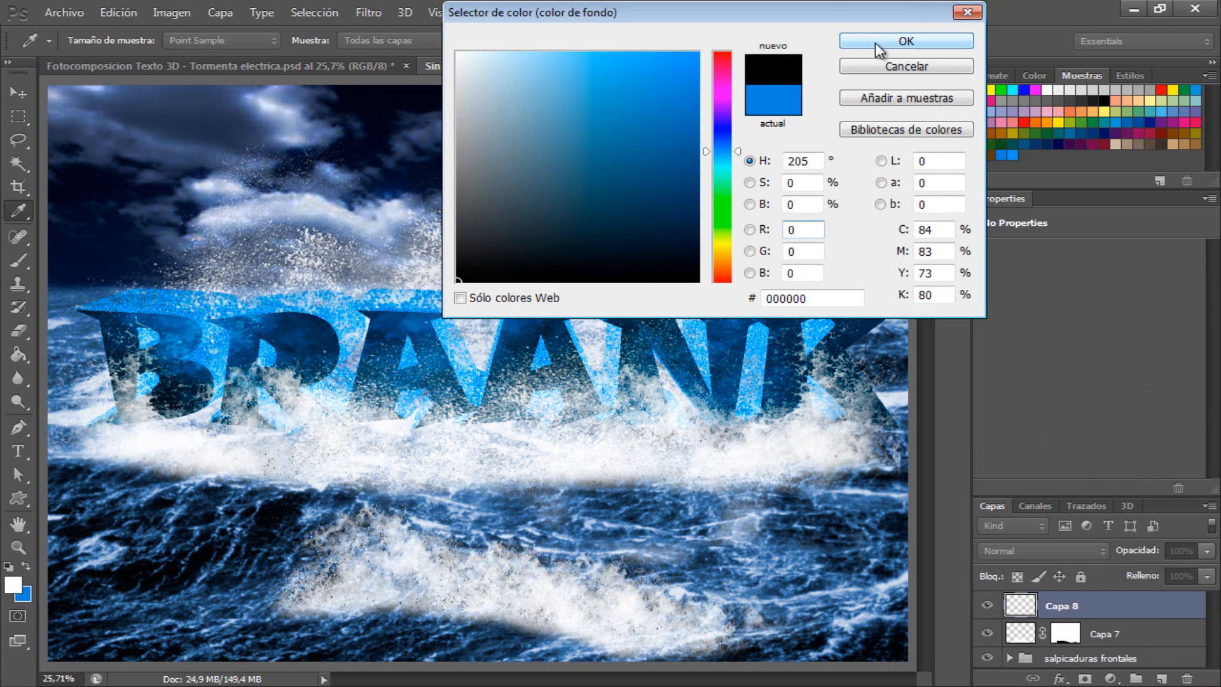
pyautogui.click(877, 46)
pyautogui.press('v')
# Step: Fill the new layer Capa 8 with white and black clouds using the Clouds (Nubes) render filter
pyautogui.click(368, 13)
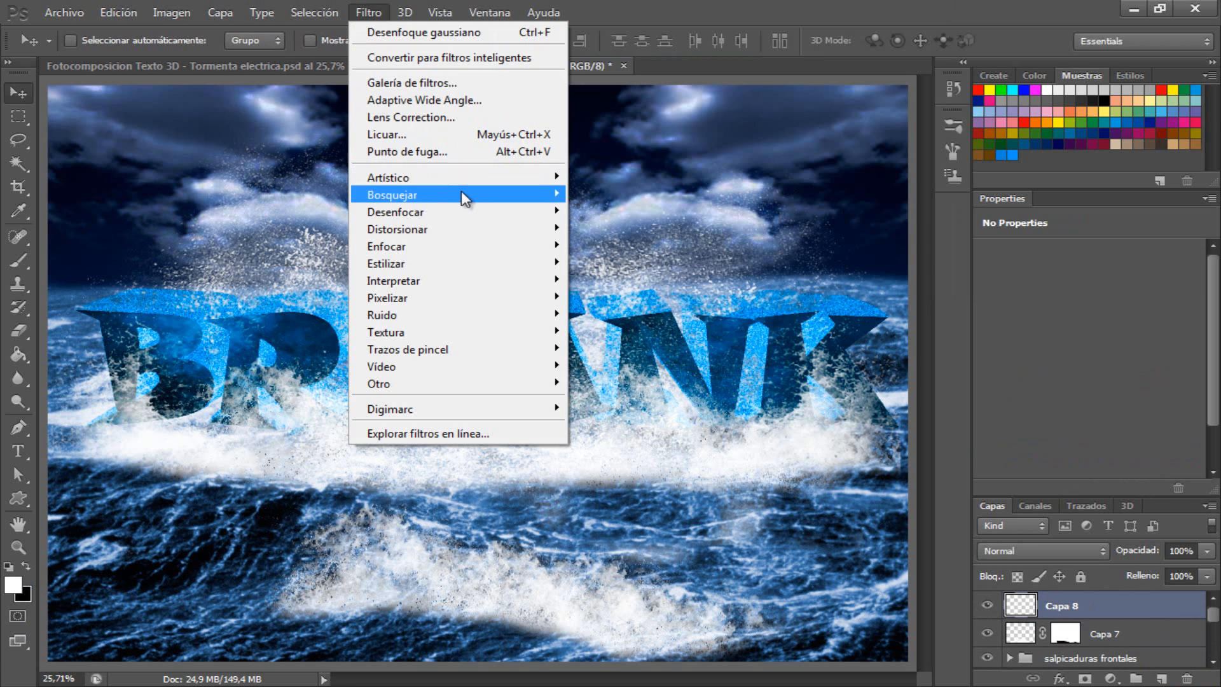
pyautogui.moveTo(463, 281)
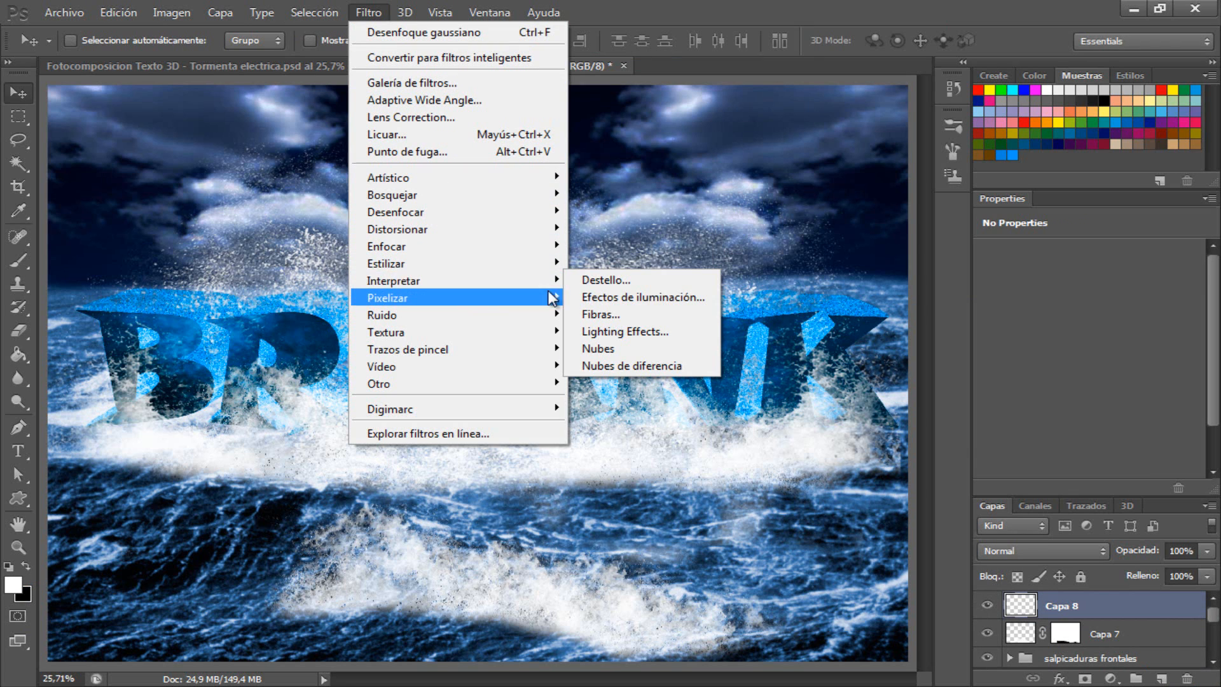
pyautogui.click(641, 350)
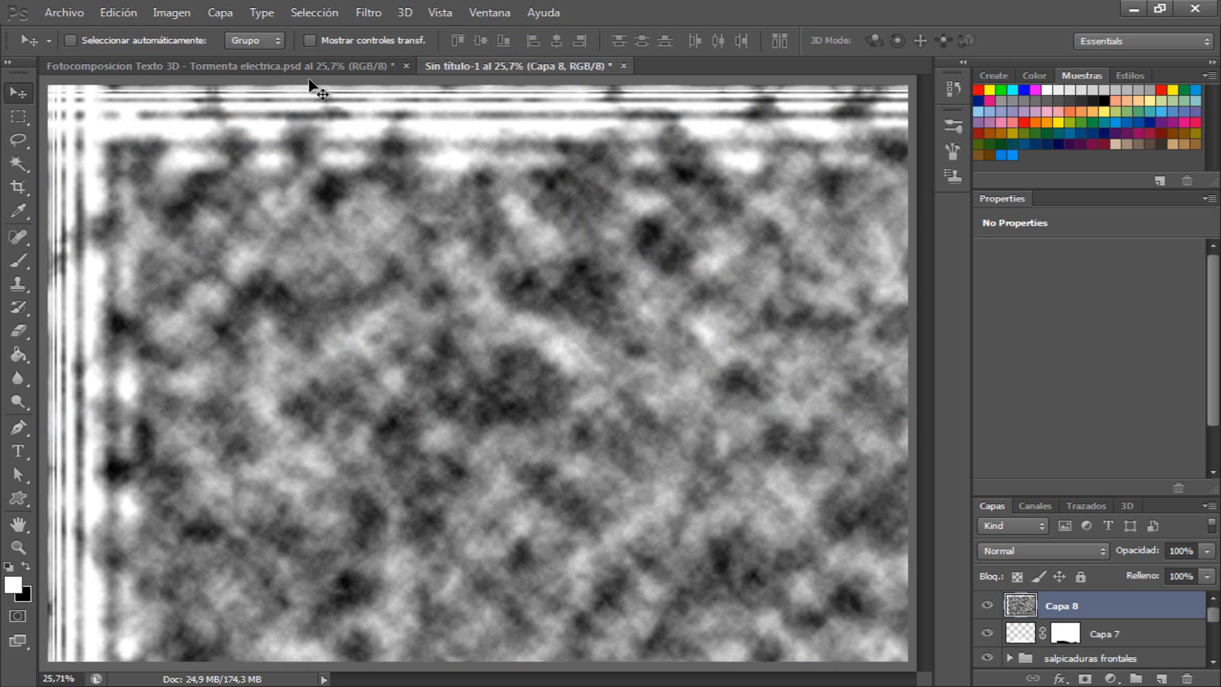
# Step: Apply the Fibers (Fibras) render filter to the clouds layer with variance 16 and strength 64, checking different areas in the preview
pyautogui.click(361, 13)
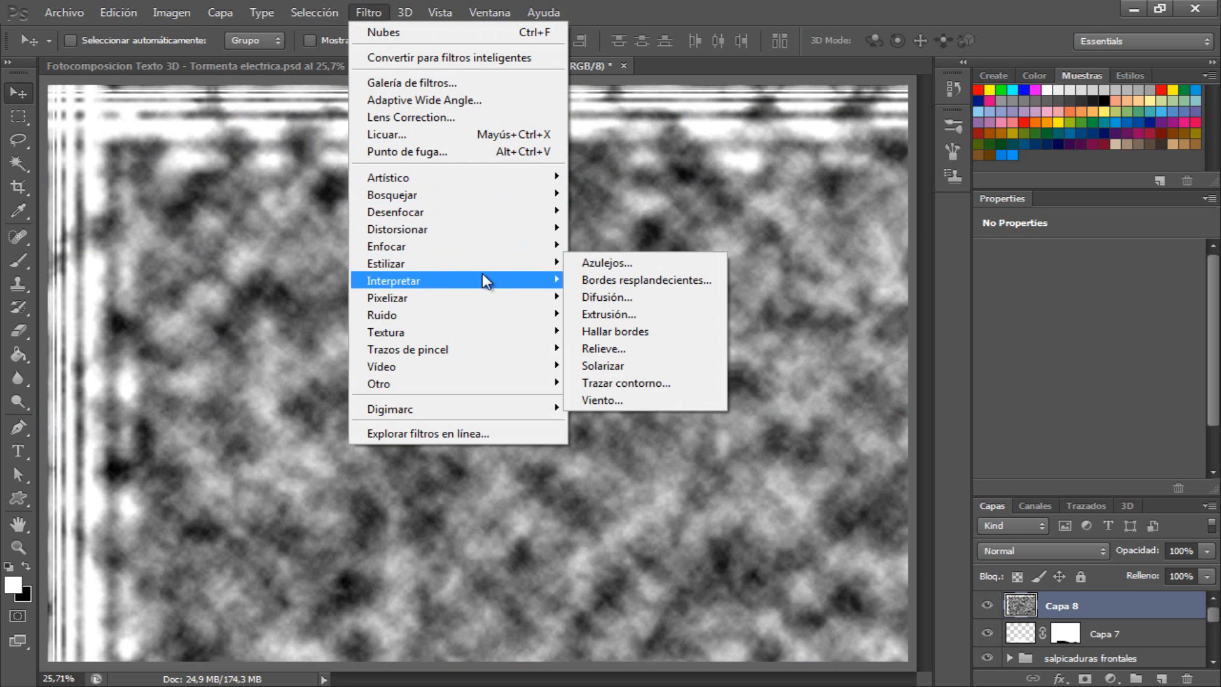
pyautogui.moveTo(580, 280)
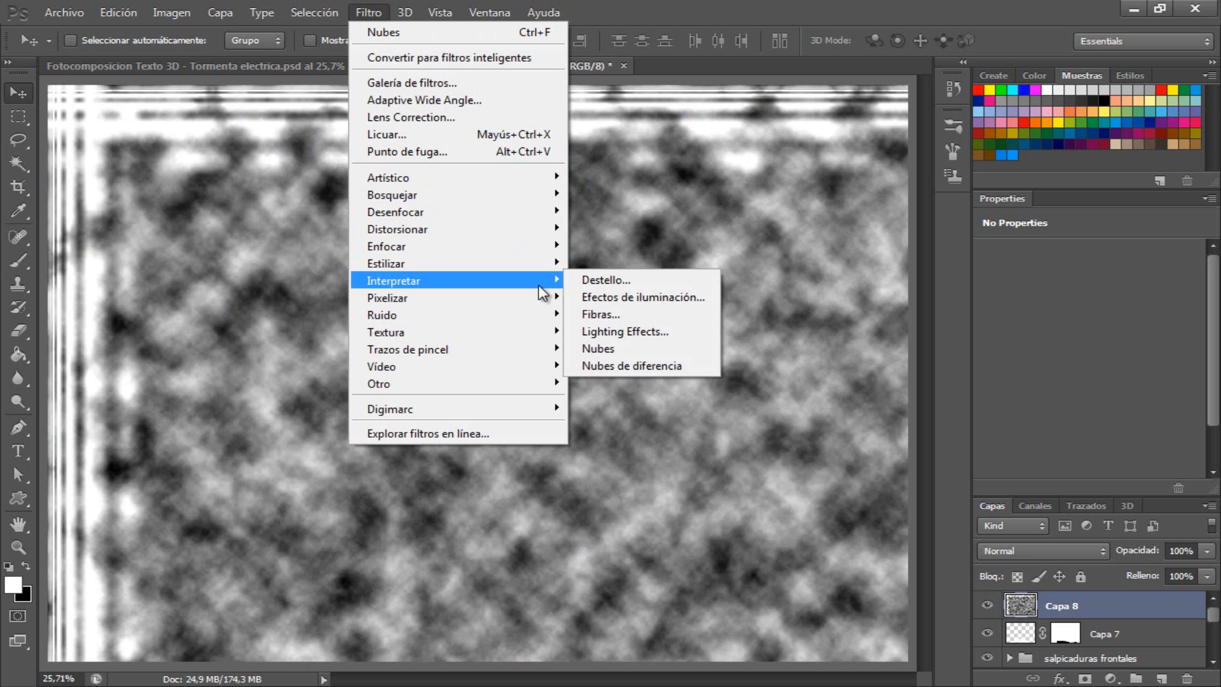
pyautogui.click(584, 312)
pyautogui.moveTo(490, 235); pyautogui.dragTo(686, 447)
pyautogui.moveTo(473, 266); pyautogui.dragTo(681, 275)
pyautogui.moveTo(439, 250); pyautogui.dragTo(689, 249)
pyautogui.moveTo(469, 229); pyautogui.dragTo(702, 222)
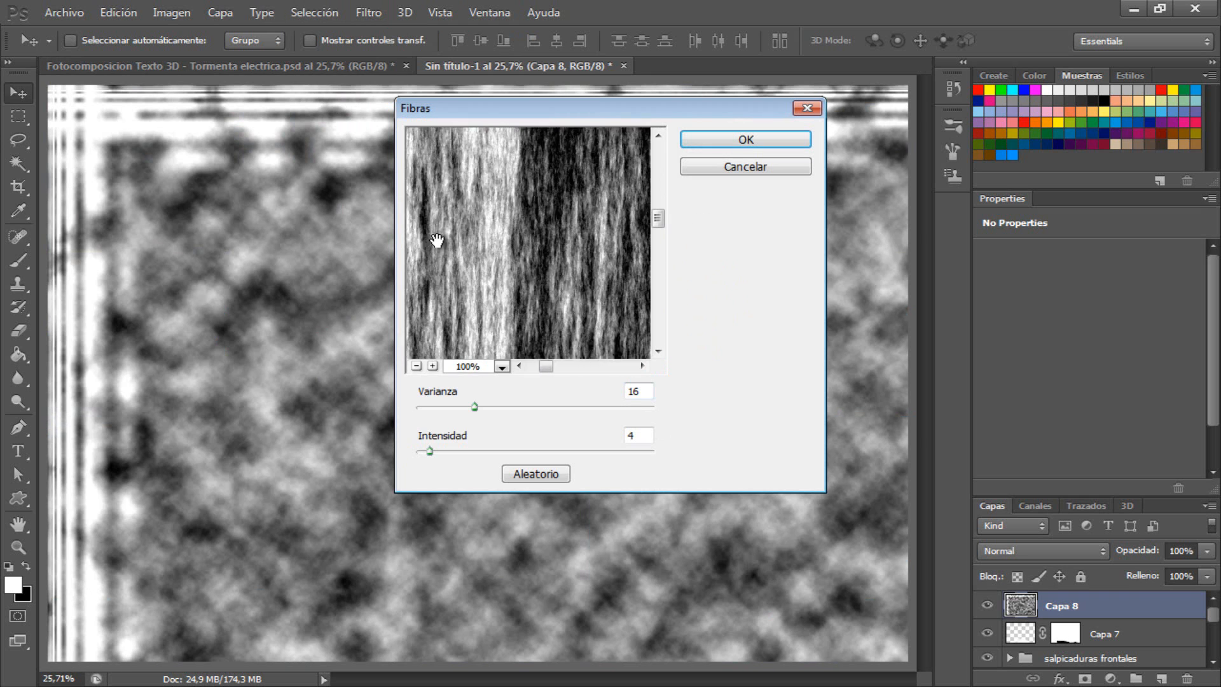
pyautogui.moveTo(436, 243); pyautogui.dragTo(742, 222)
pyautogui.moveTo(497, 238); pyautogui.dragTo(750, 229)
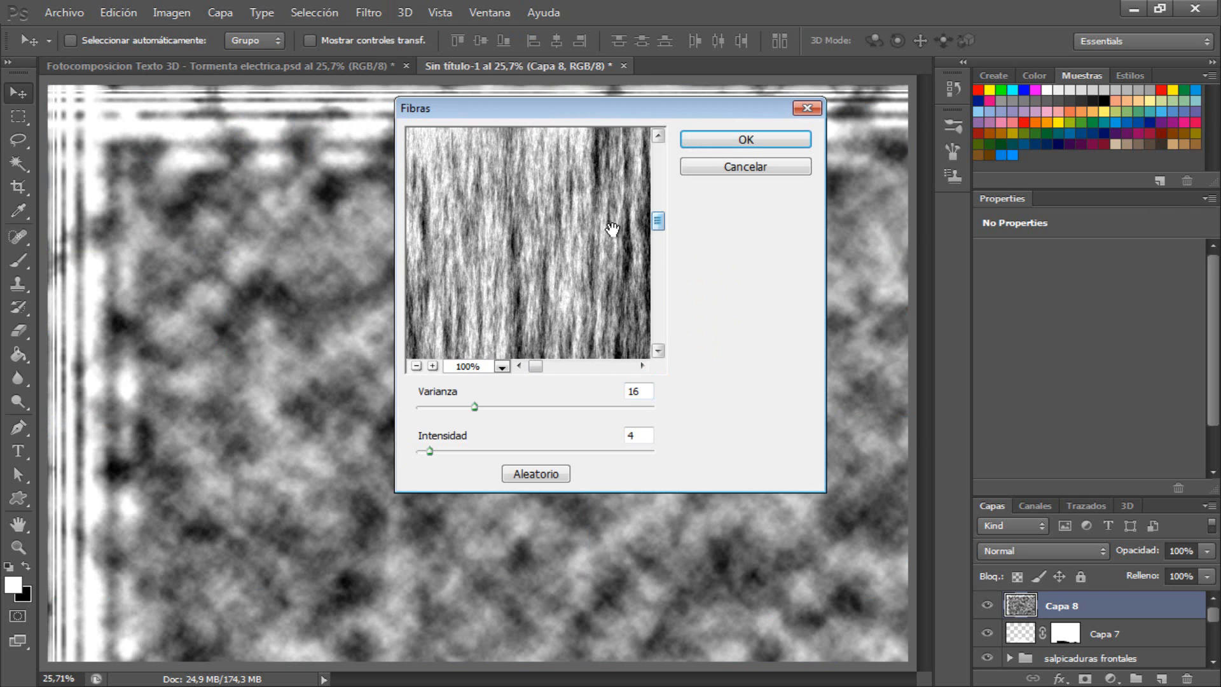
pyautogui.moveTo(553, 197); pyautogui.dragTo(471, 231)
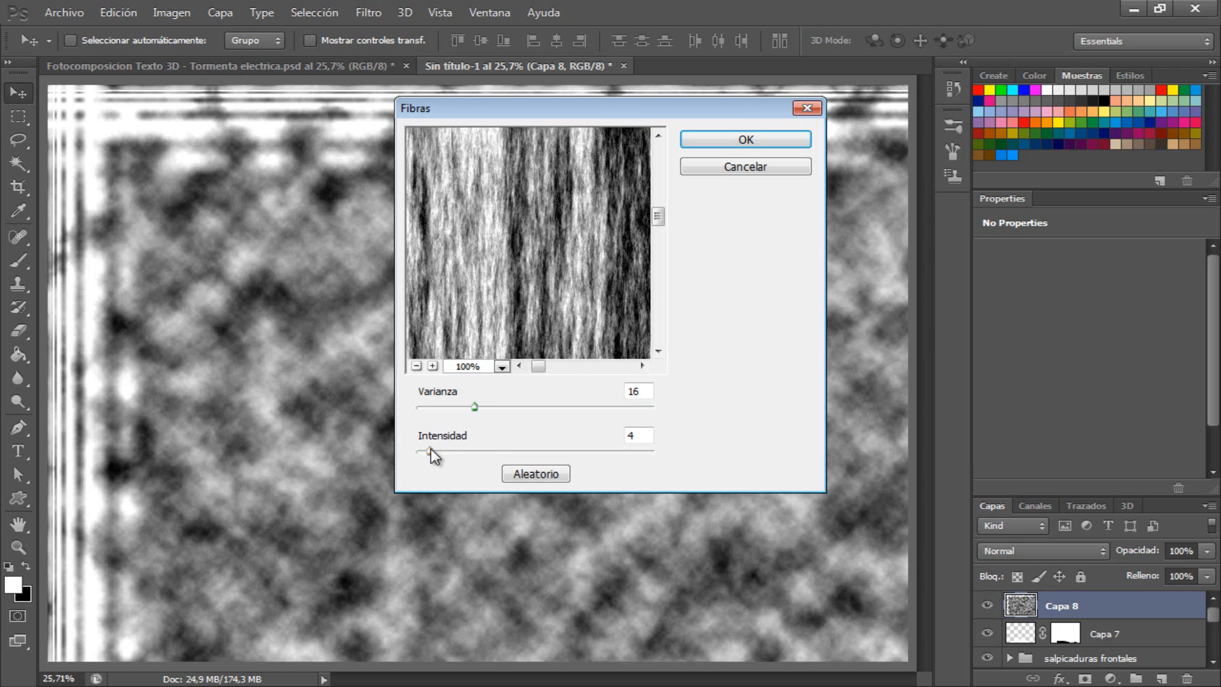
pyautogui.moveTo(430, 450); pyautogui.dragTo(654, 451)
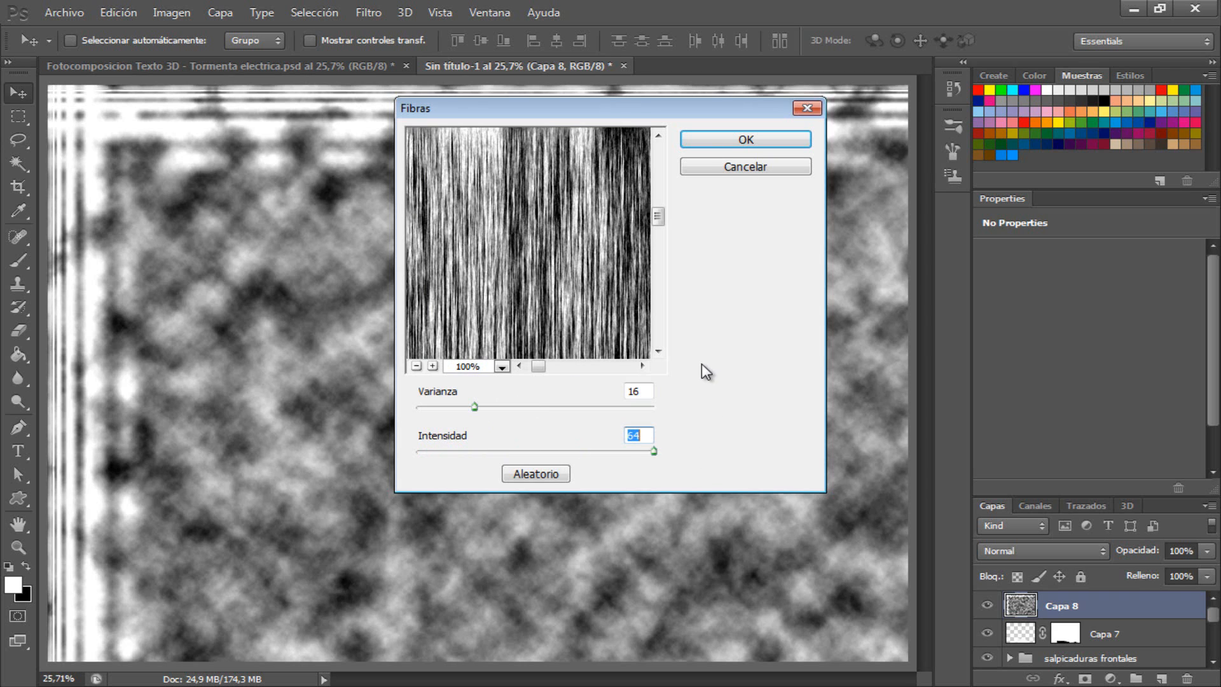
pyautogui.click(720, 137)
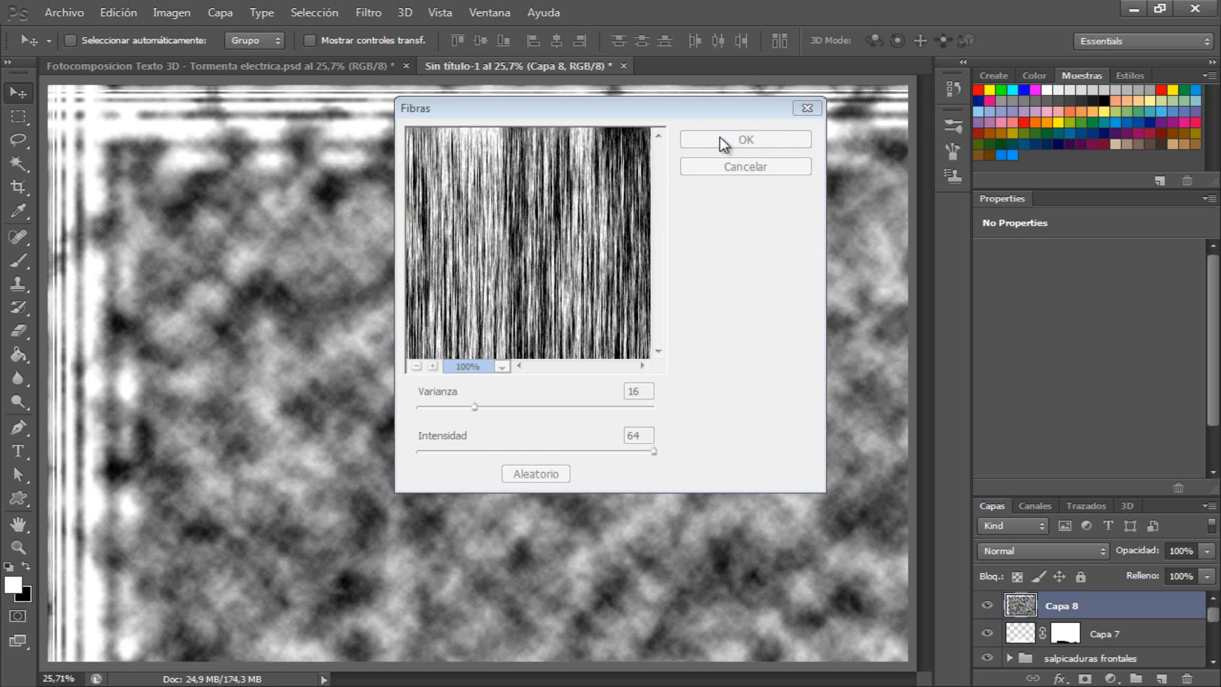
# Step: Blend the fibers layer as rain with the Screen (Trama) mode, trying 40% opacity and settling on 30%
pyautogui.click(1081, 549)
pyautogui.click(1023, 227)
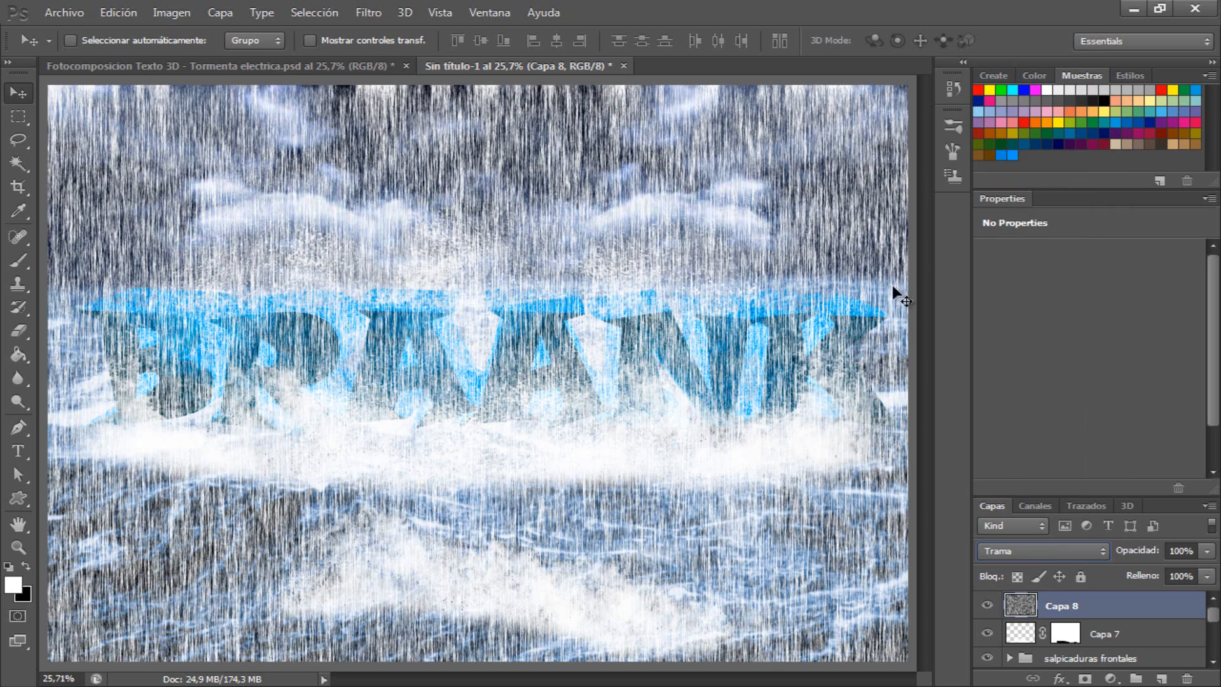
pyautogui.click(1191, 551)
pyautogui.write('40')
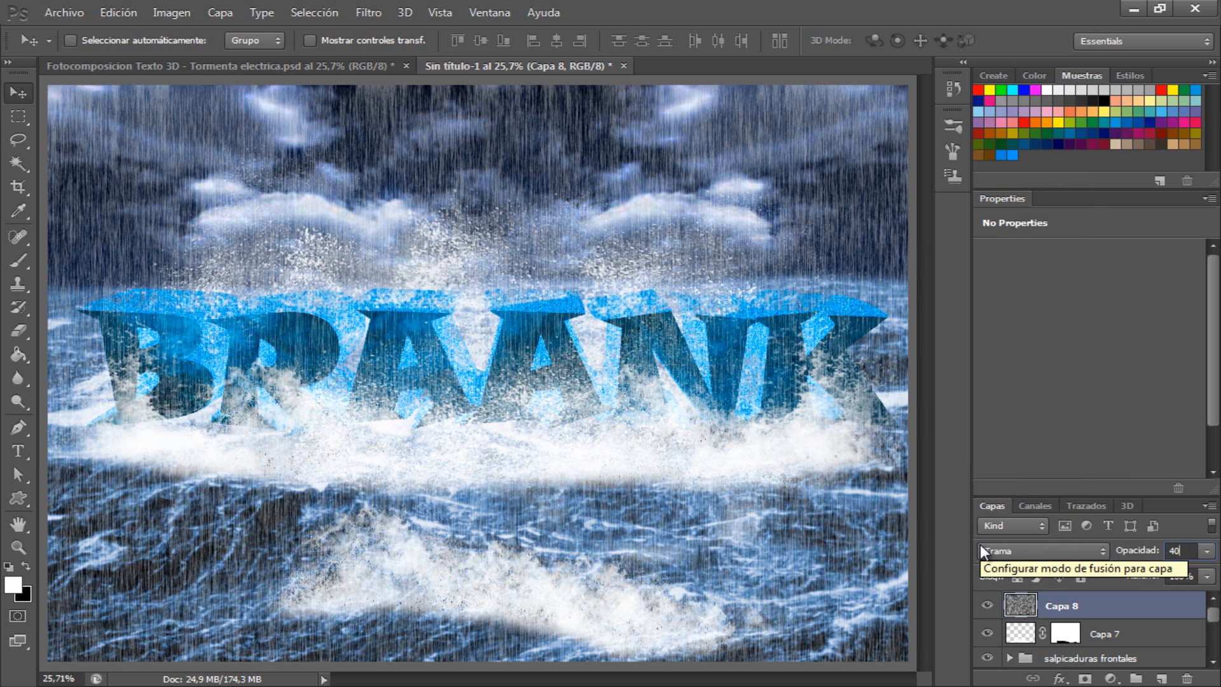
pyautogui.press('BackSpace')
pyautogui.press('BackSpace')
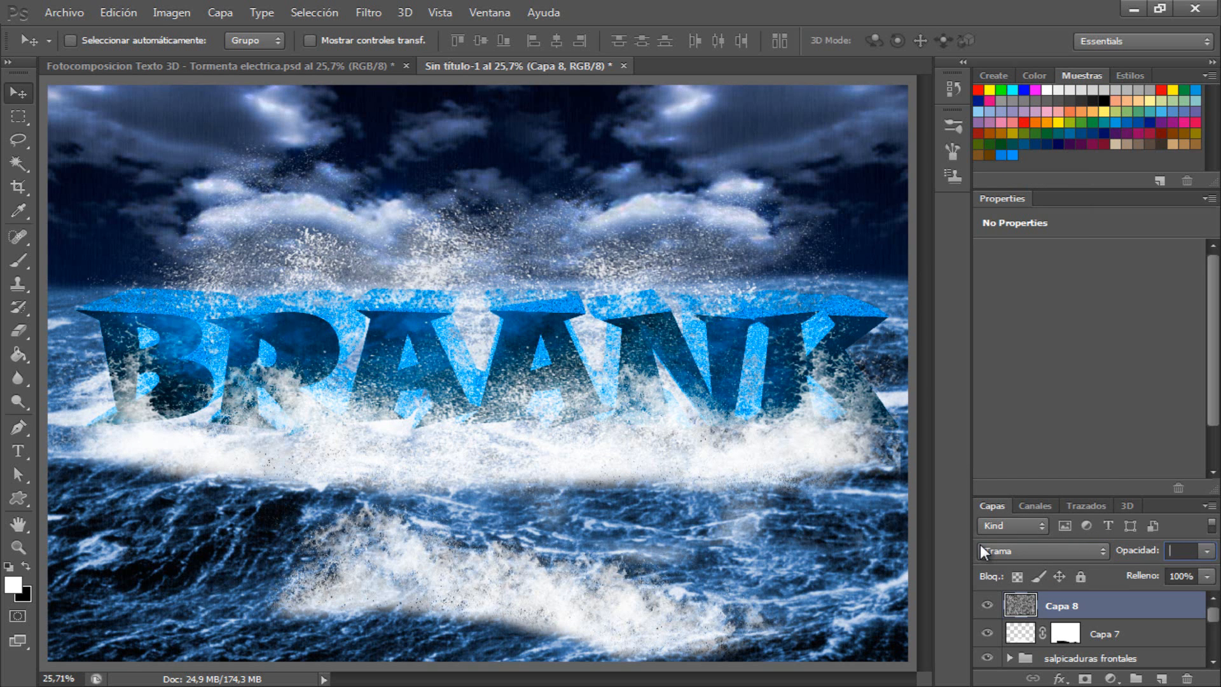
pyautogui.write('30')
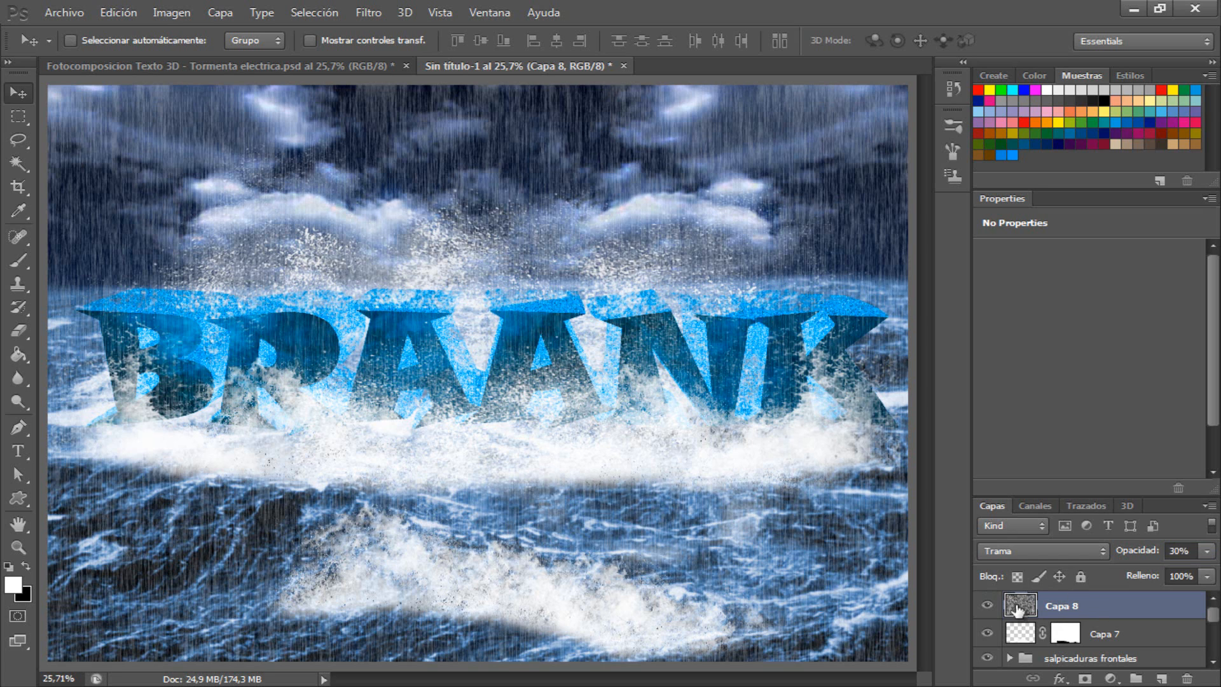
# Step: Transform the rain layer in perspective, spreading its lower edge outward to about 125% width
pyautogui.hotkey('ctrl', 't')
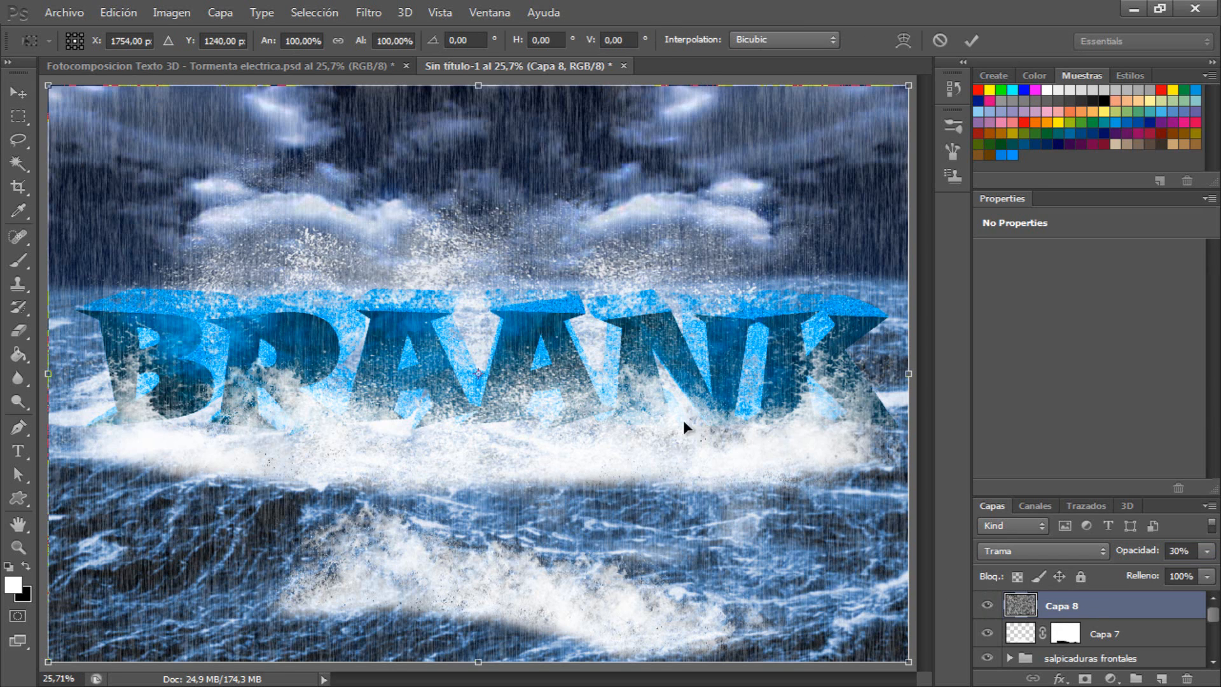
pyautogui.rightClick(698, 422)
pyautogui.click(800, 240)
pyautogui.moveTo(912, 665); pyautogui.dragTo(1020, 630)
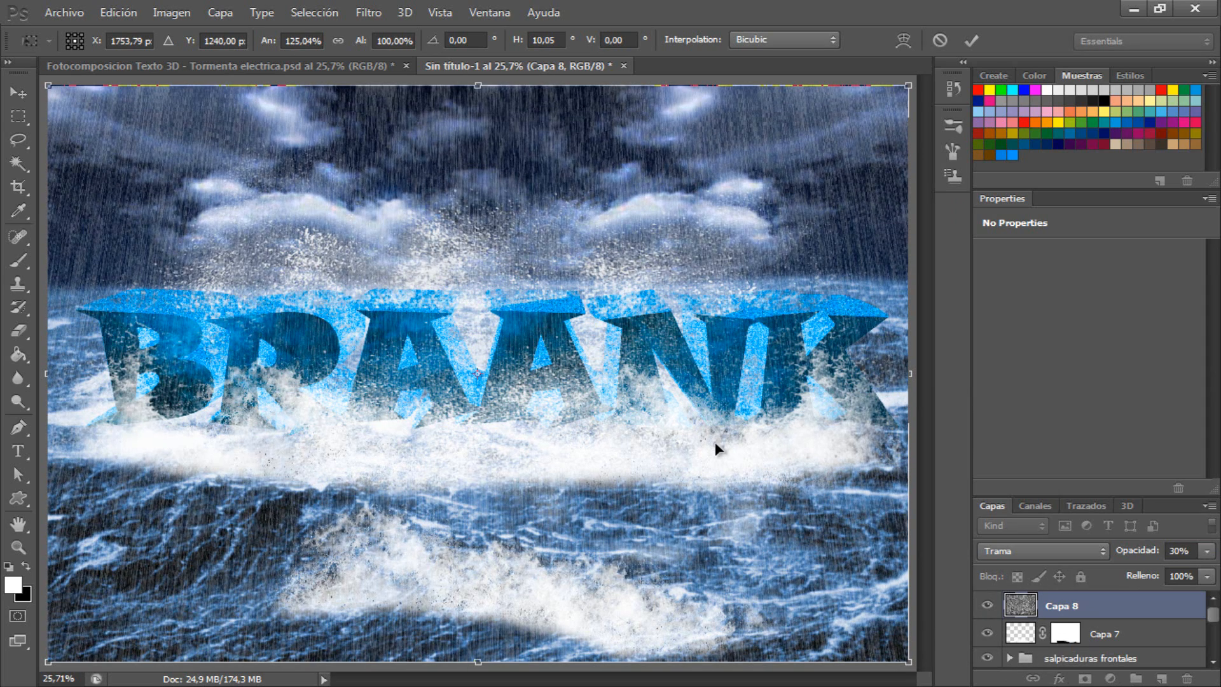
pyautogui.press('Return')
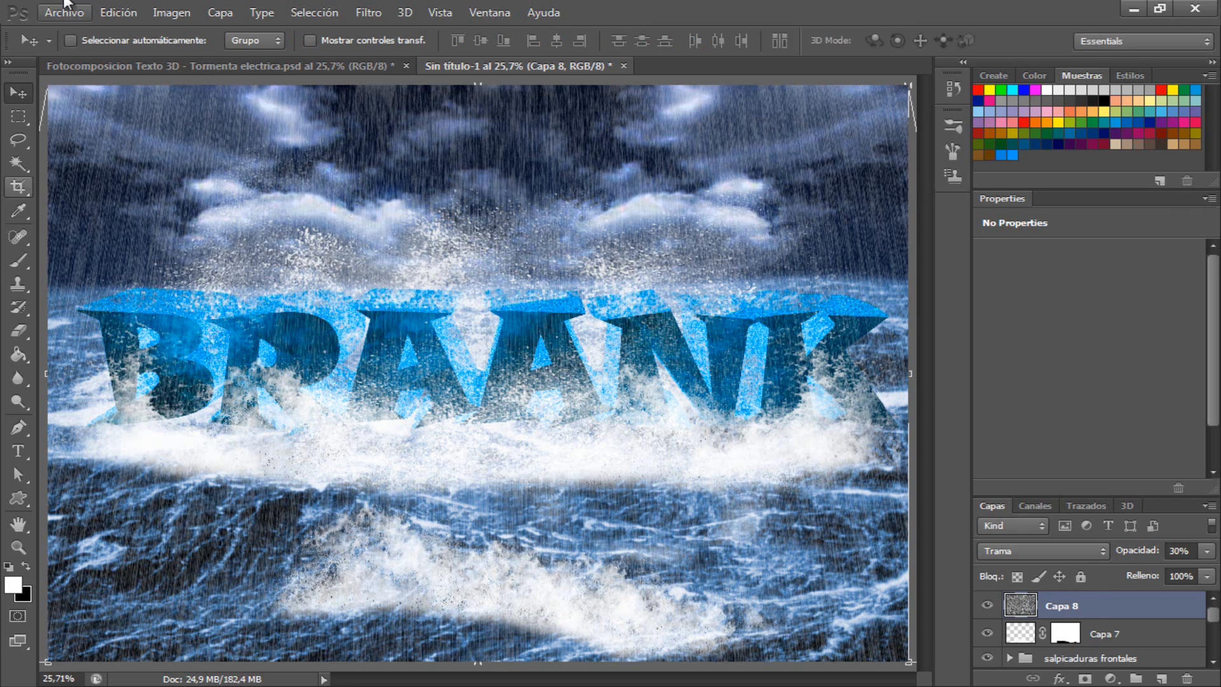
# Step: Compare the rain with the finished Tormenta electrica composition and add a layer mask to Capa 8
pyautogui.click(201, 64)
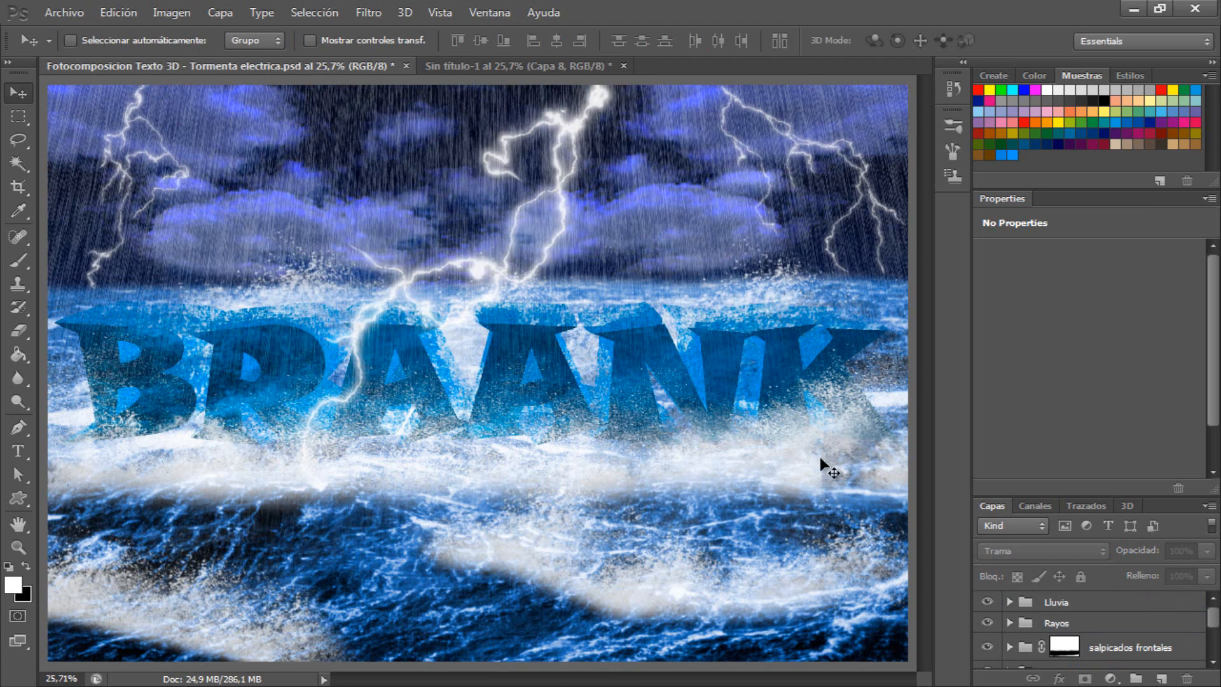
pyautogui.click(460, 65)
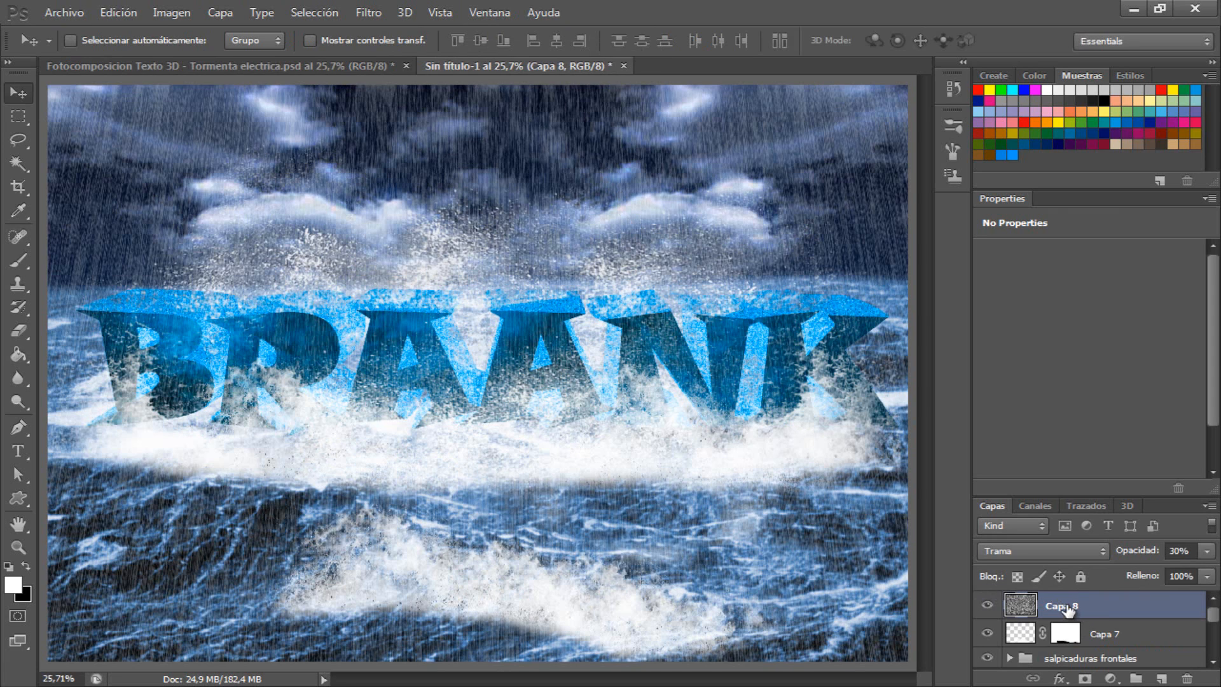
pyautogui.click(1086, 679)
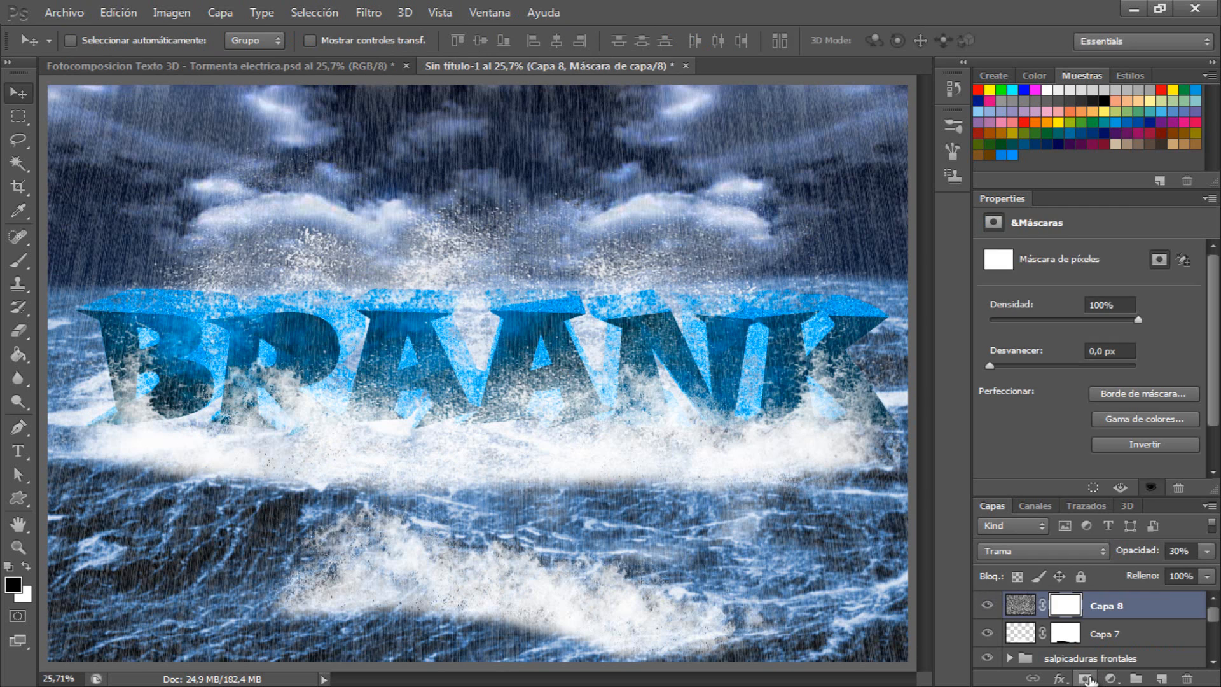
# Step: Fade the rain over the lower sea by painting black on the Capa 8 mask with a 1200 px soft brush at 60% opacity
pyautogui.click(19, 267)
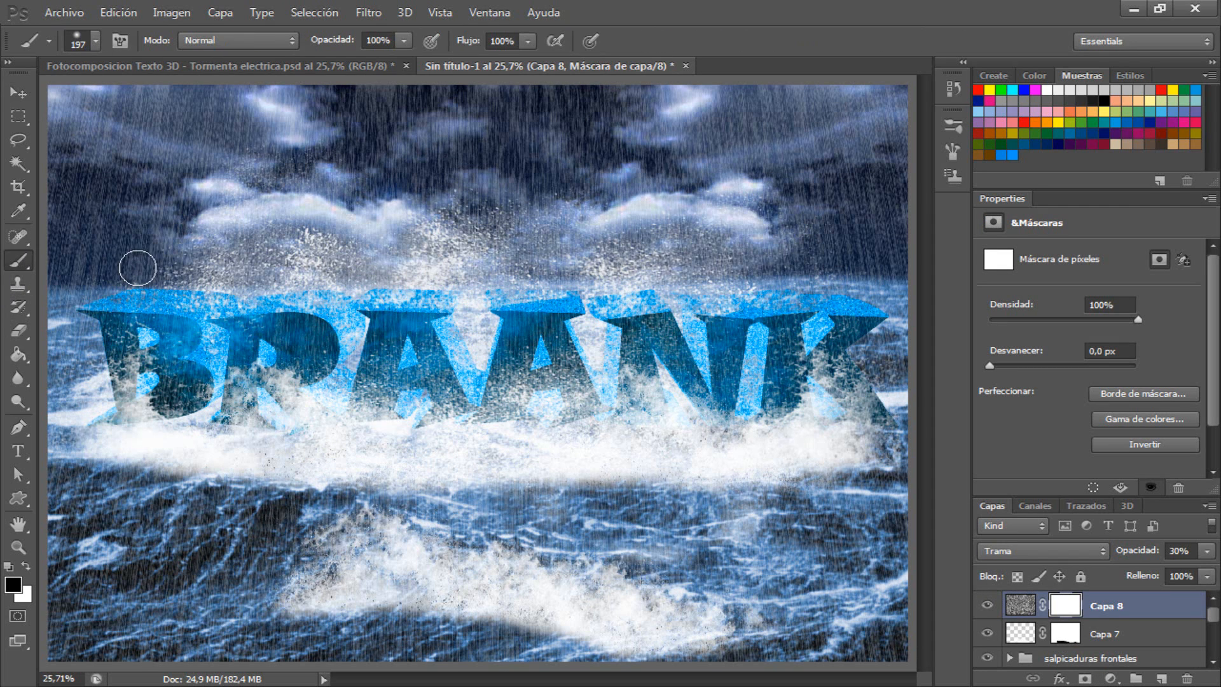
pyautogui.click(97, 42)
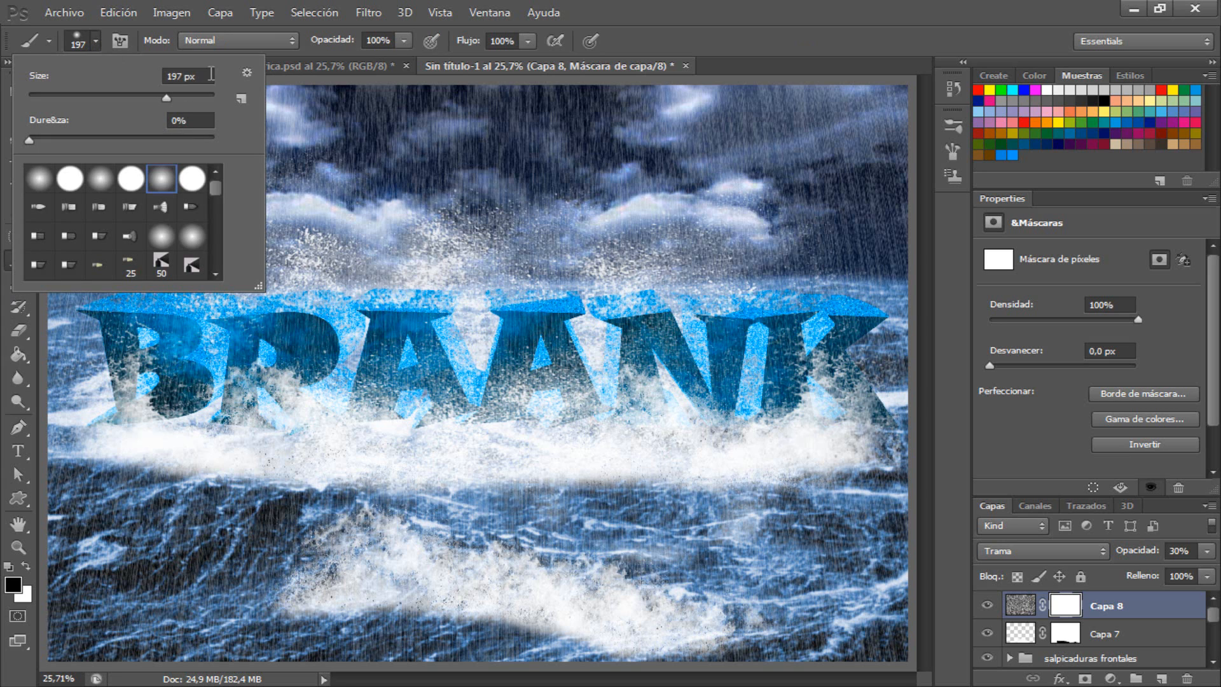
pyautogui.click(211, 75)
pyautogui.write('1200')
pyautogui.moveTo(344, 42); pyautogui.dragTo(304, 44)
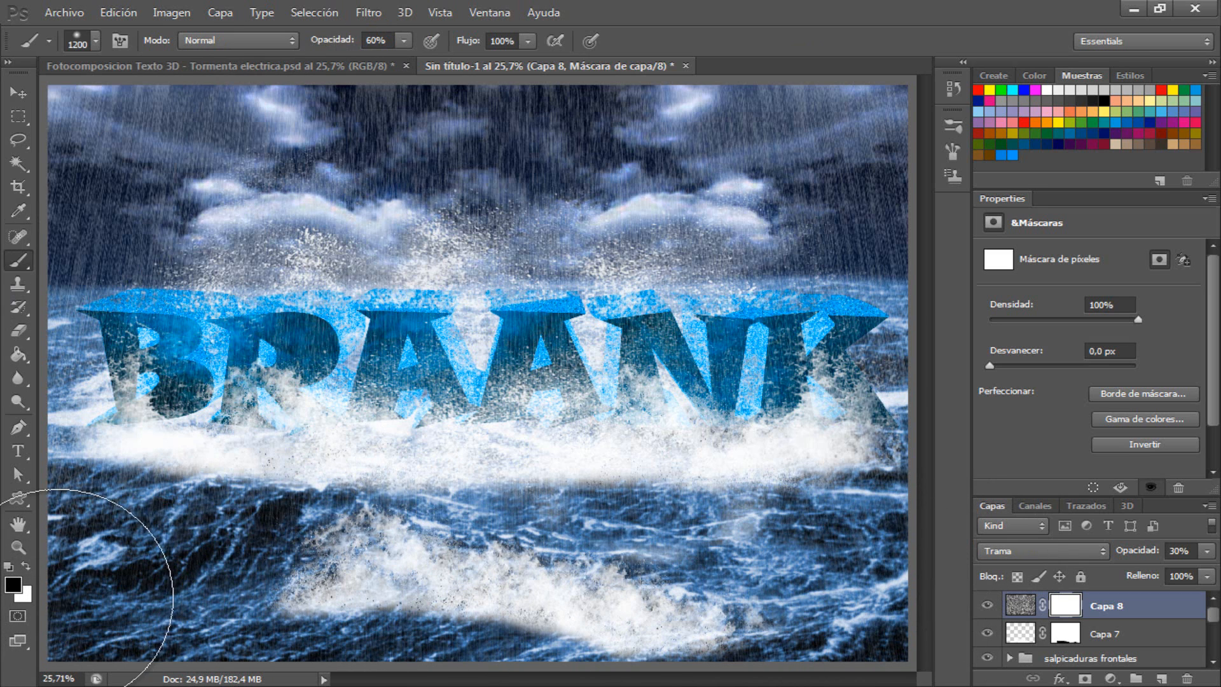
pyautogui.moveTo(58, 599); pyautogui.dragTo(62, 593)
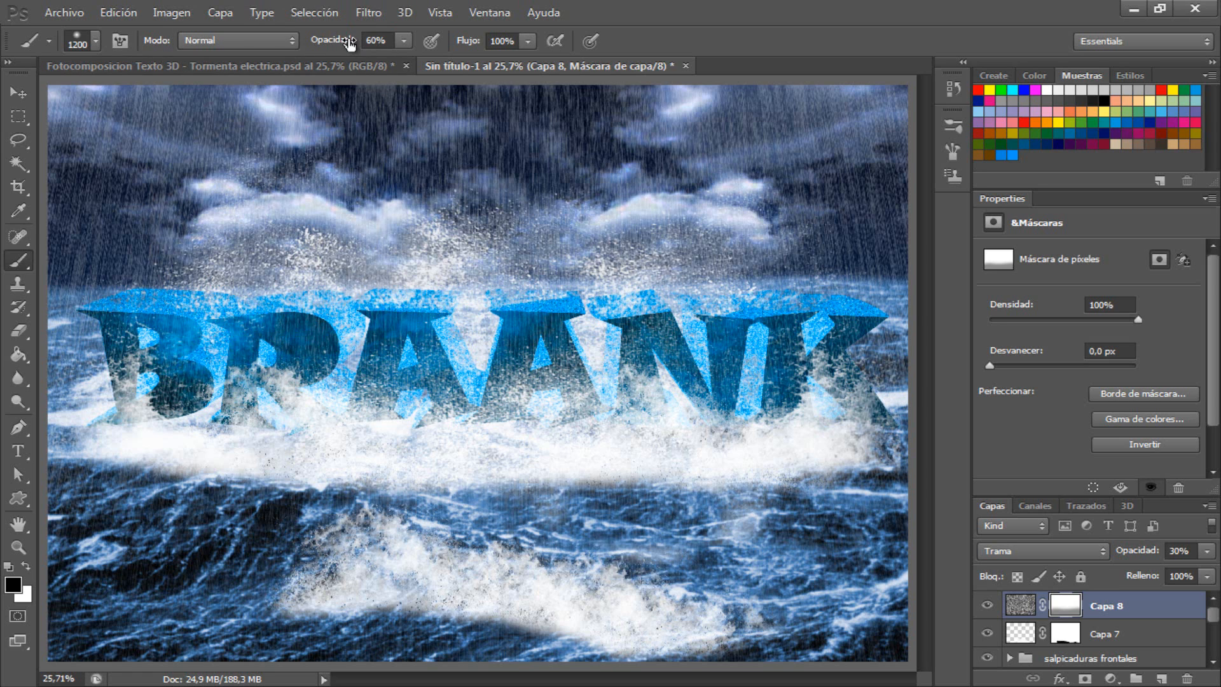
# Step: Fade the rain further by painting black on the Capa 8 mask at 19% brush opacity, and compare with the finished composition
pyautogui.moveTo(349, 42)
pyautogui.mouseDown()
pyautogui.moveTo(273, 38)
pyautogui.moveTo(284, 36)
pyautogui.mouseUp()
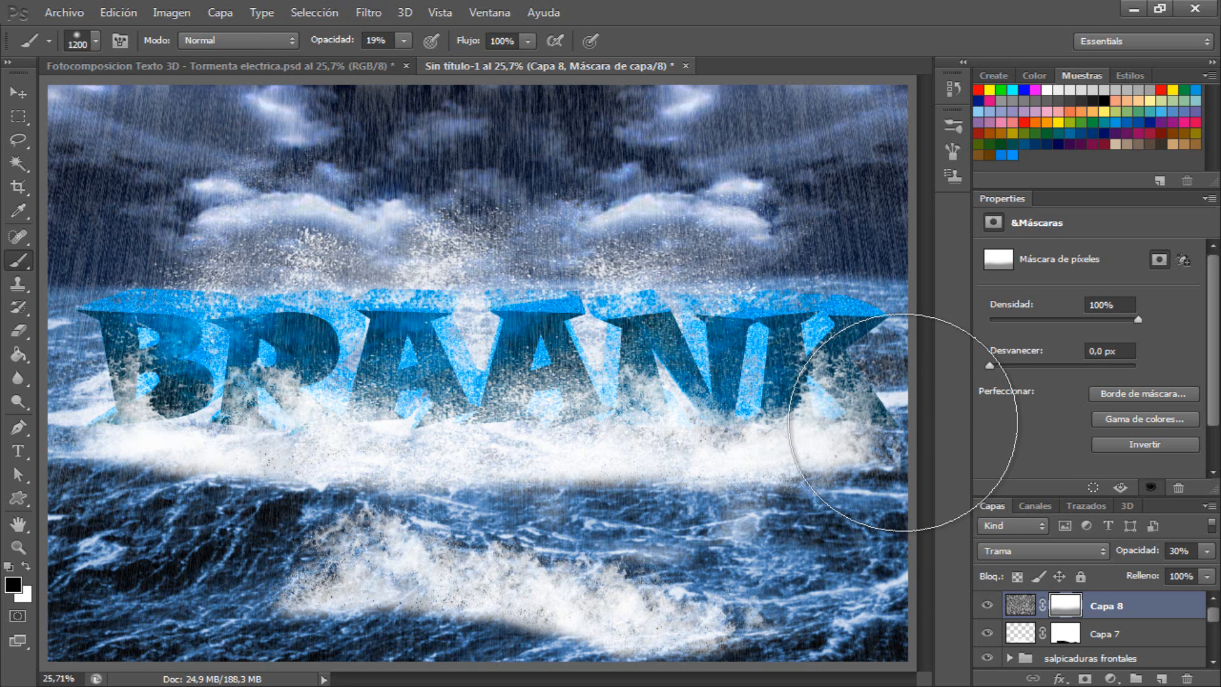
pyautogui.moveTo(38, 413)
pyautogui.mouseDown()
pyautogui.moveTo(387, 445)
pyautogui.moveTo(868, 416)
pyautogui.moveTo(490, 649)
pyautogui.moveTo(417, 575)
pyautogui.mouseUp()
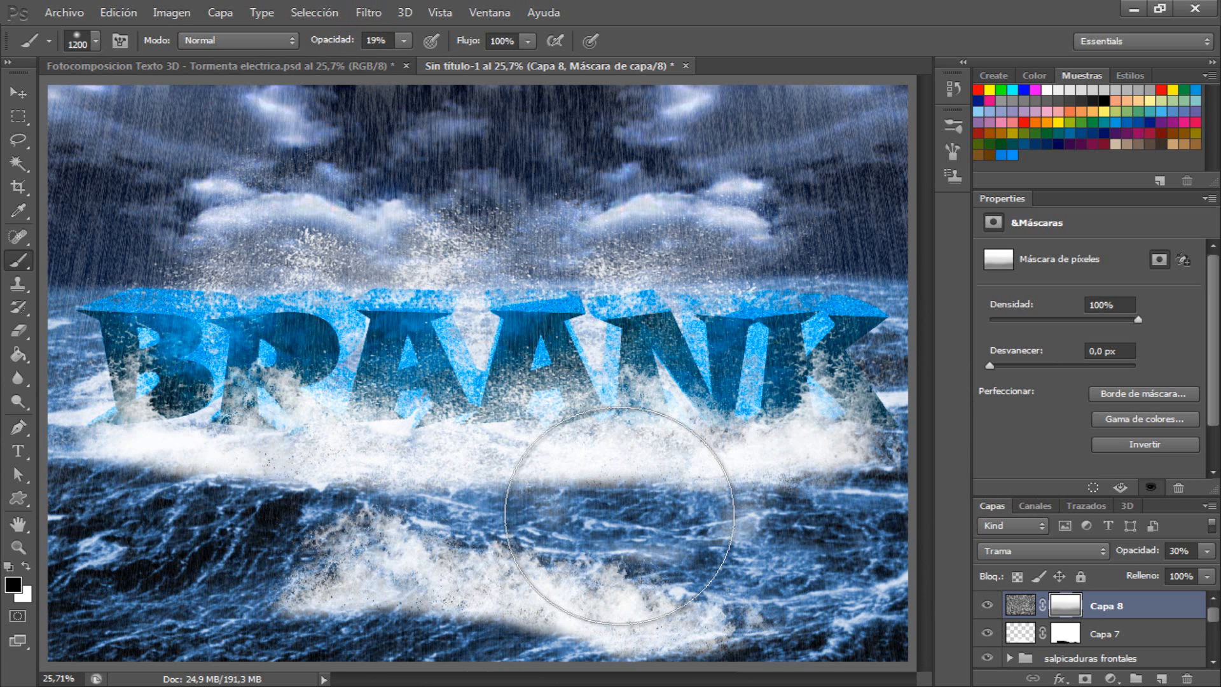
pyautogui.click(242, 63)
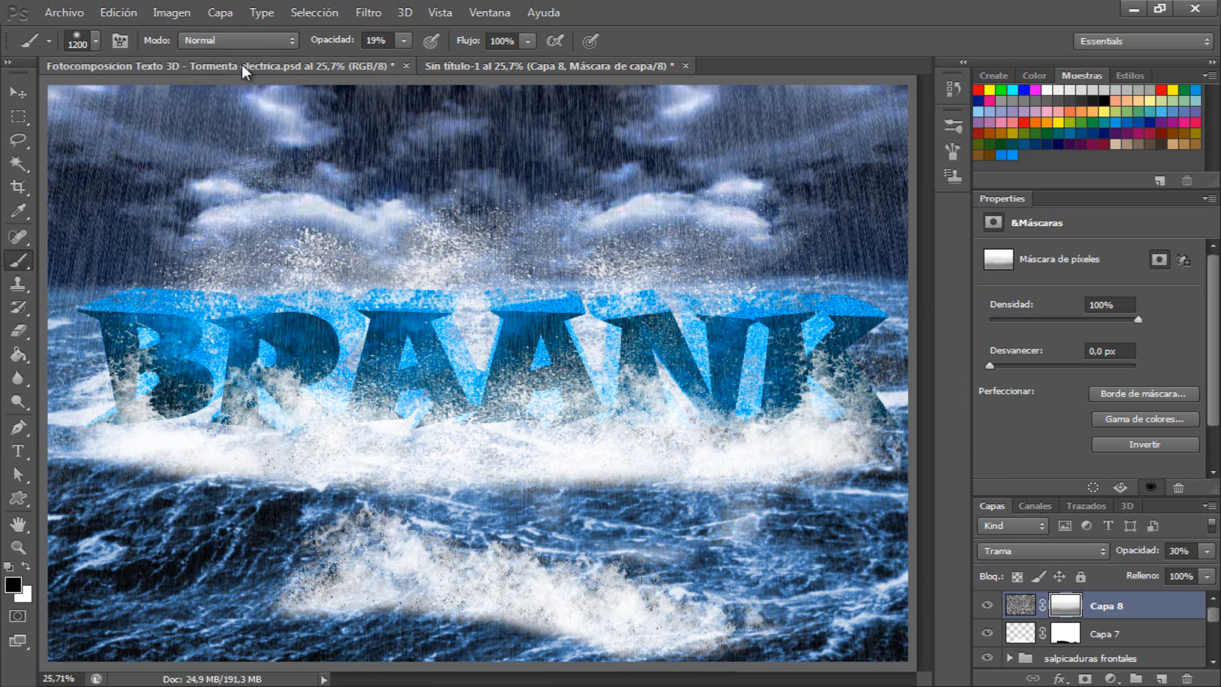
pyautogui.click(543, 66)
# Step: Add a new layer above Capa 8 and choose the 557 lightning brush tip at 825 px with white as the painting colour
pyautogui.press('x')
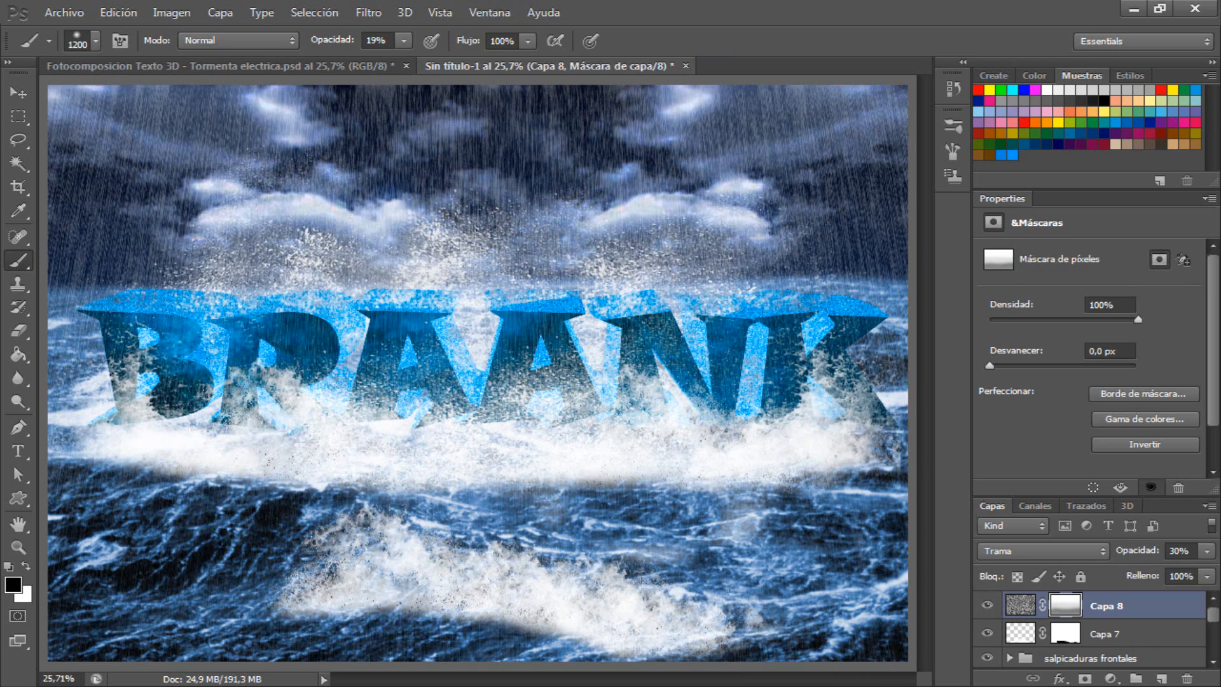
pyautogui.click(1161, 679)
pyautogui.press('x')
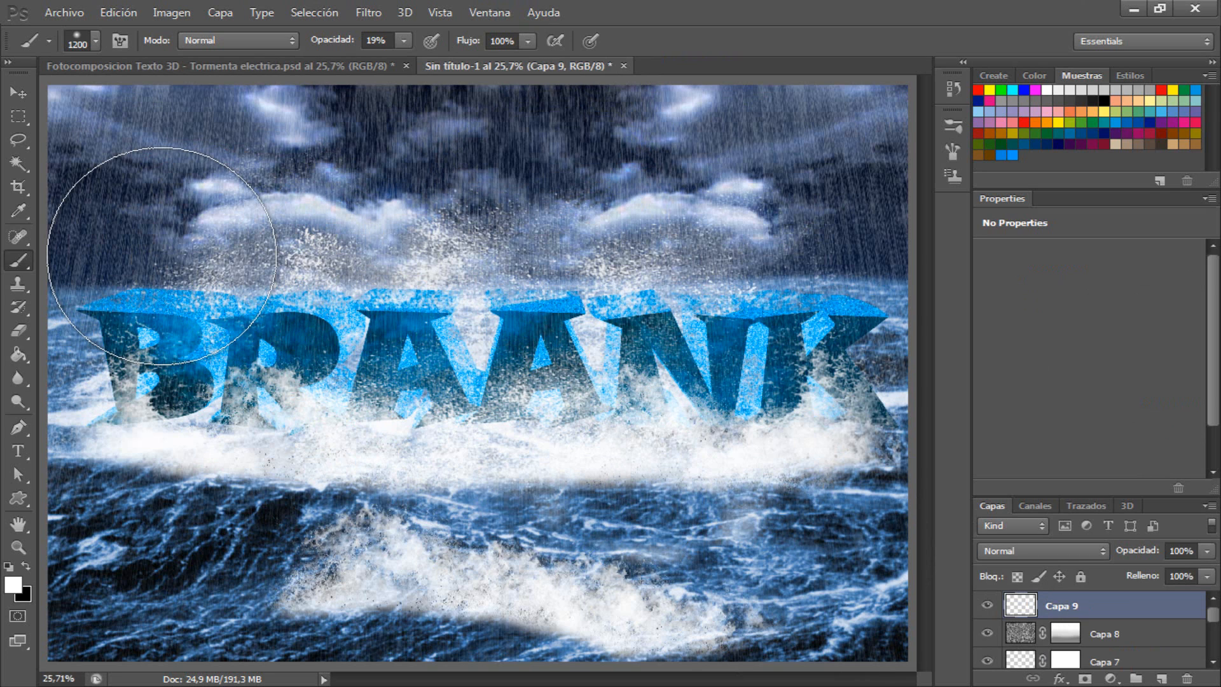
pyautogui.click(95, 43)
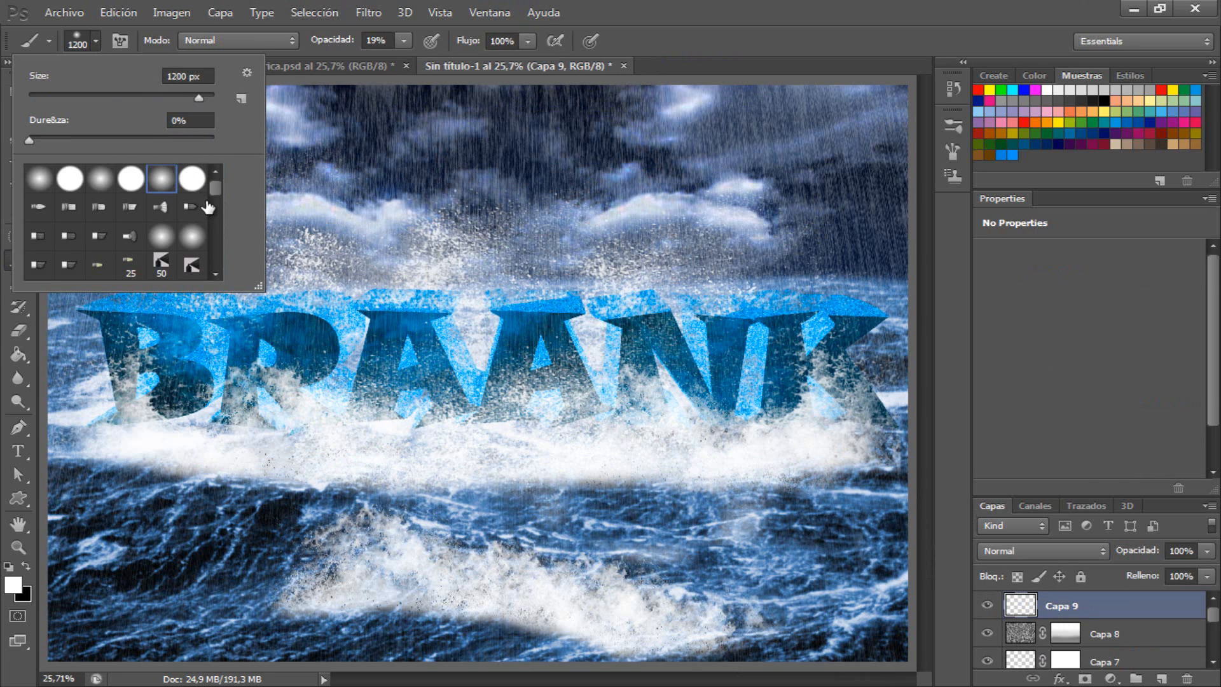
pyautogui.moveTo(214, 194); pyautogui.dragTo(212, 251)
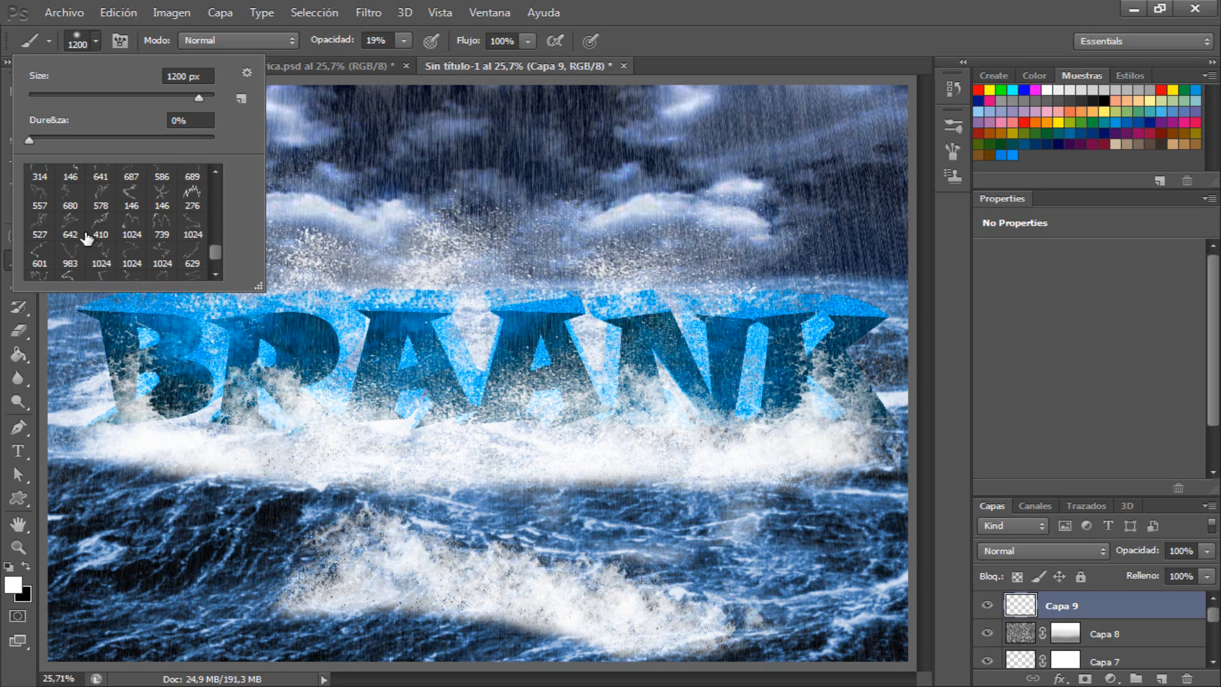
pyautogui.click(39, 196)
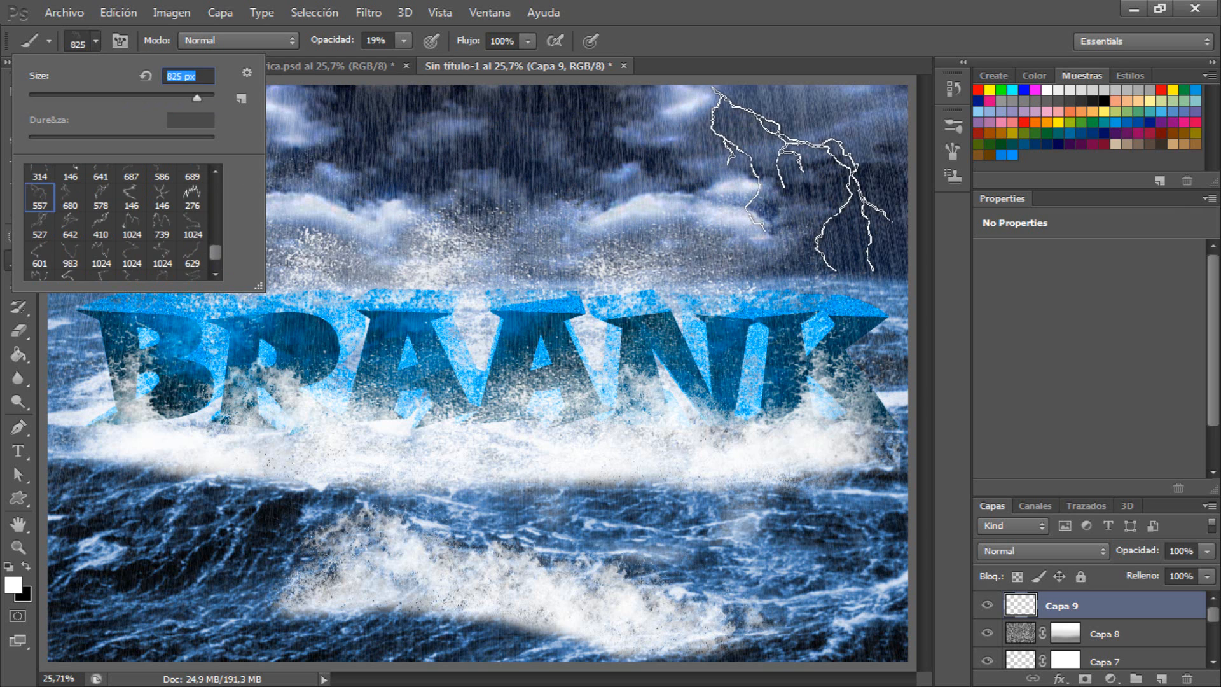
pyautogui.click(800, 178)
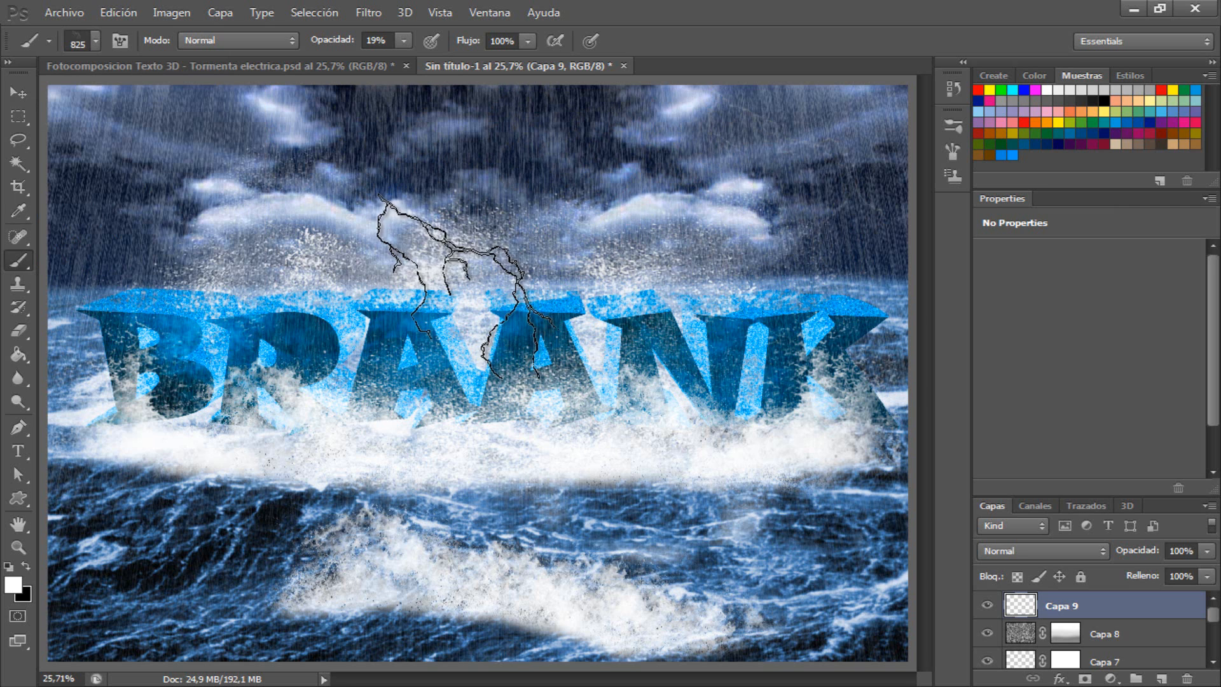
pyautogui.click(134, 12)
pyautogui.click(147, 61)
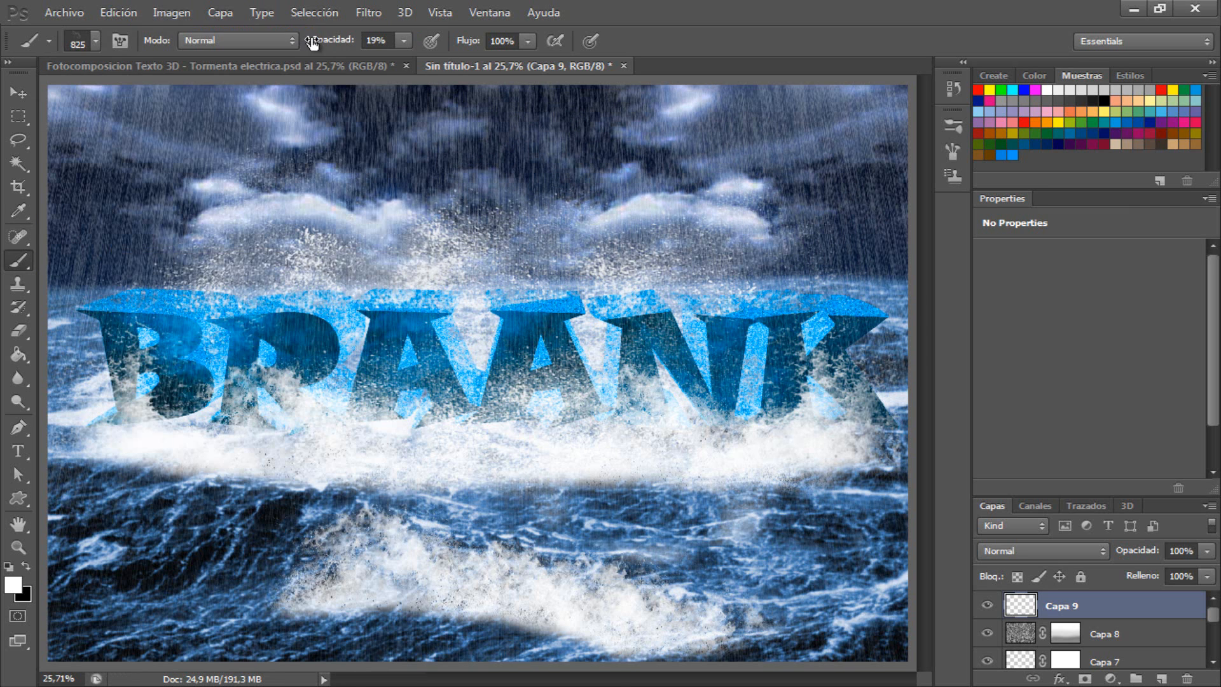
# Step: Set the brush opacity to 100% and stamp a single white lightning bolt in the sky above the N and K
pyautogui.moveTo(312, 43); pyautogui.dragTo(616, 32)
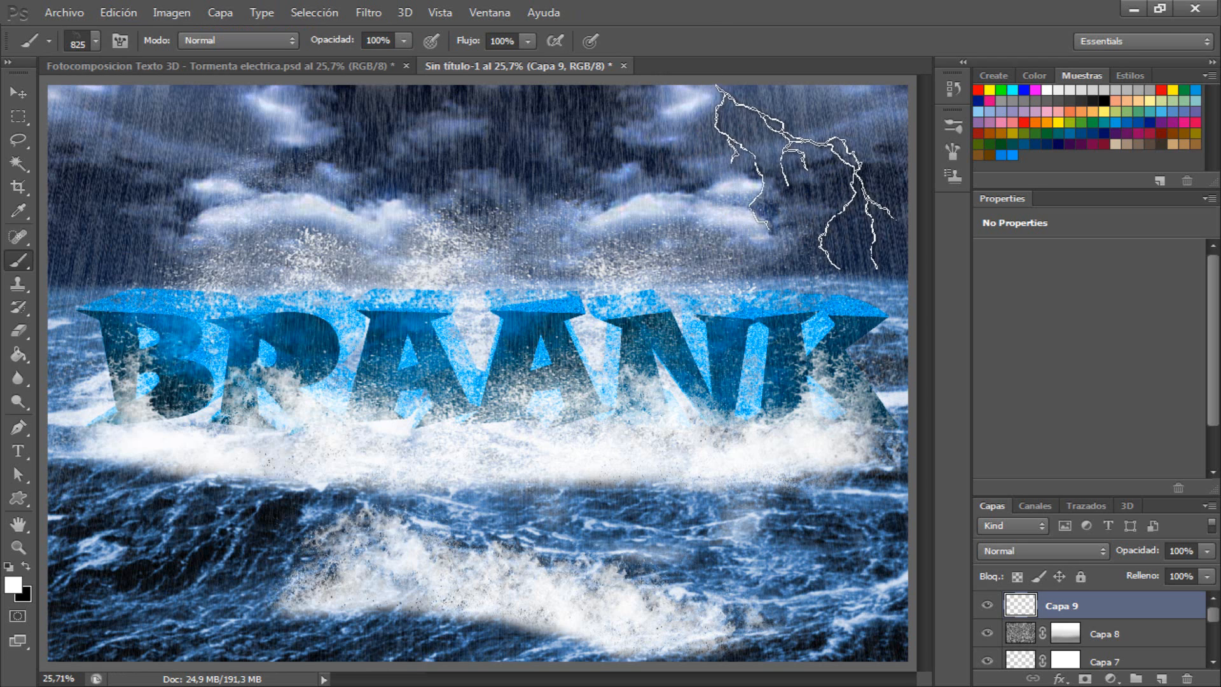
pyautogui.click(777, 178)
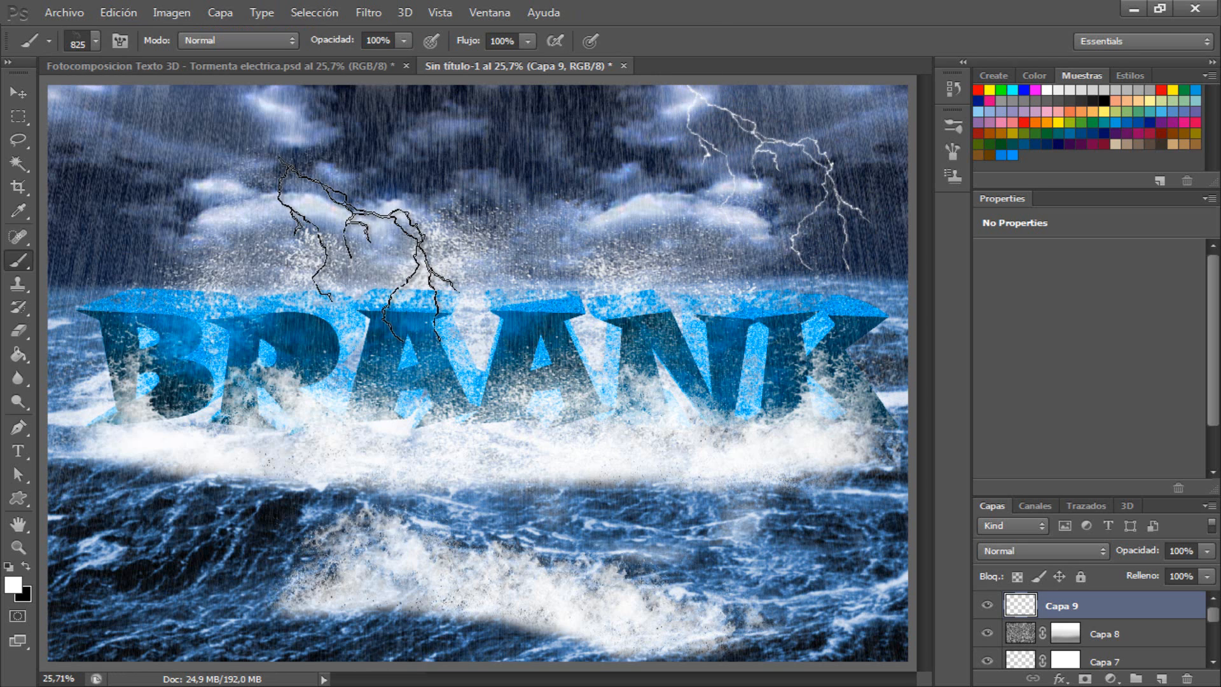
pyautogui.click(502, 210)
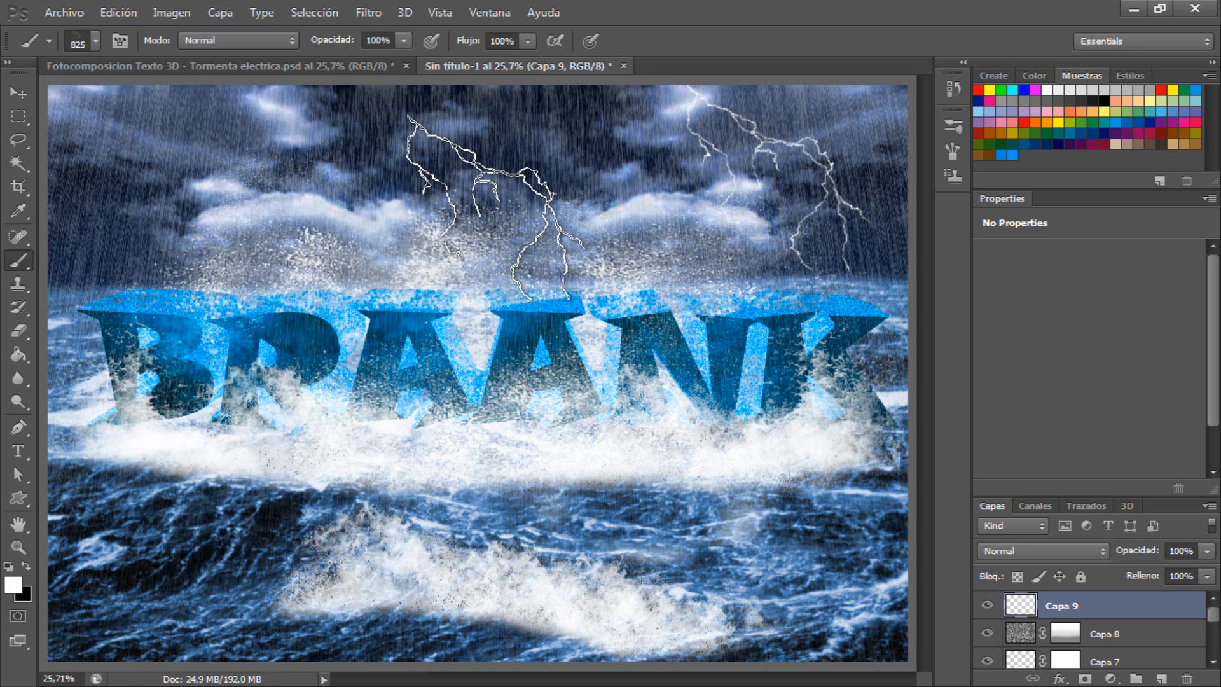
pyautogui.hotkey('ctrl', 'z')
pyautogui.hotkey('ctrl', 'j')
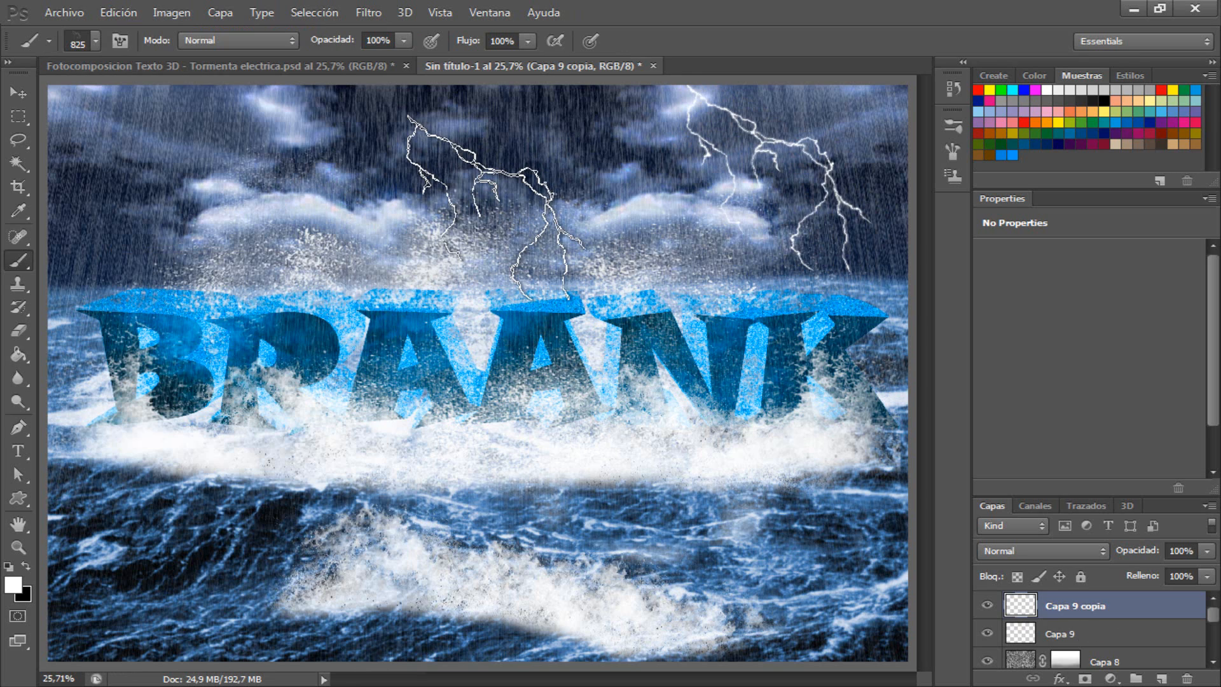
pyautogui.moveTo(1135, 552); pyautogui.dragTo(1095, 555)
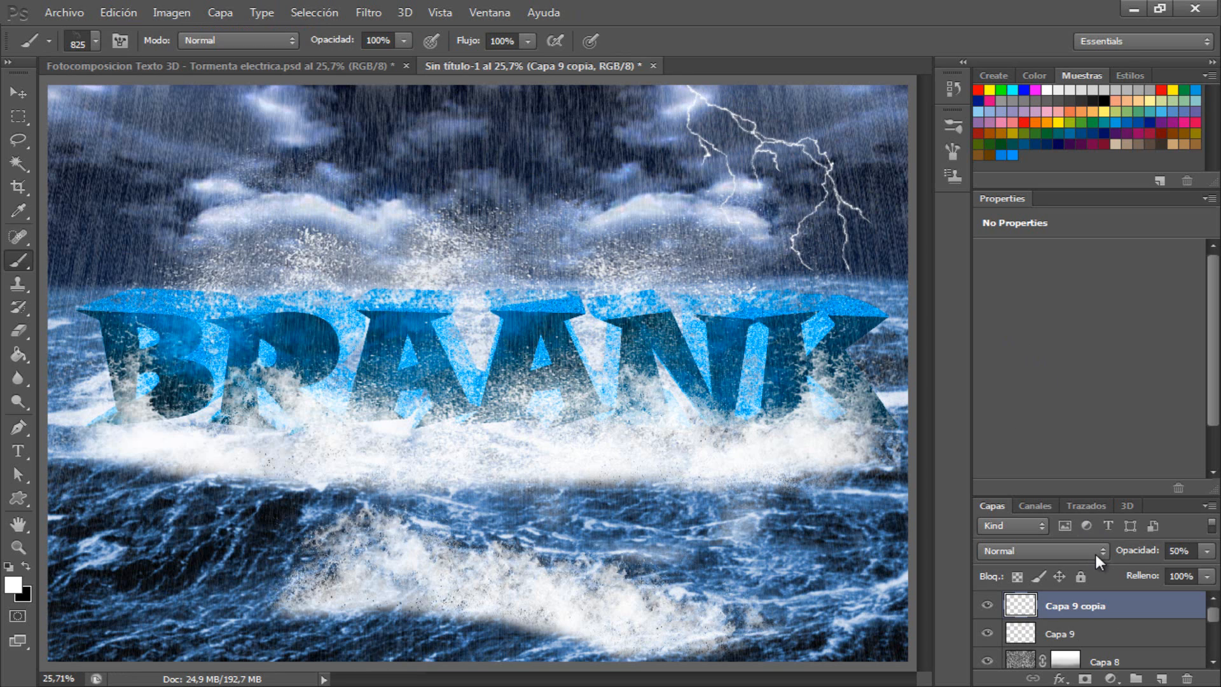
pyautogui.press('Delete')
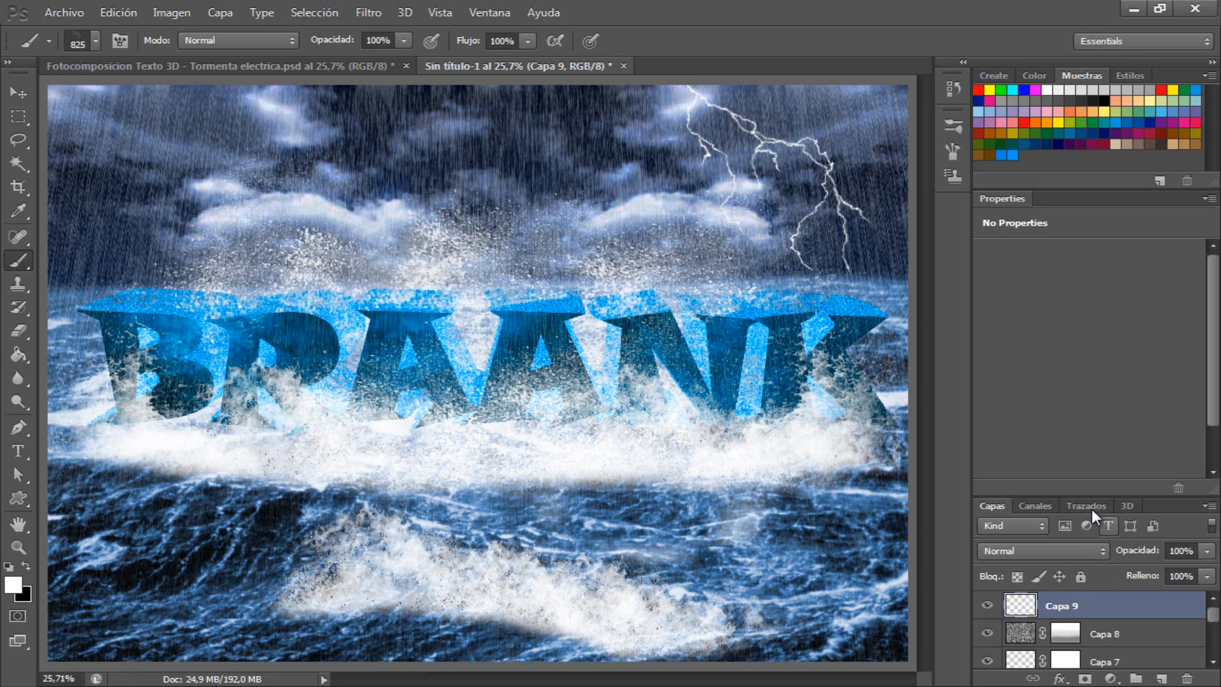
# Step: Duplicate the Capa 9 lightning twice, reduce the duplicates to a single copy, and place it directly beneath the original
pyautogui.hotkey('ctrl', 'j')
pyautogui.hotkey('ctrl', 'j')
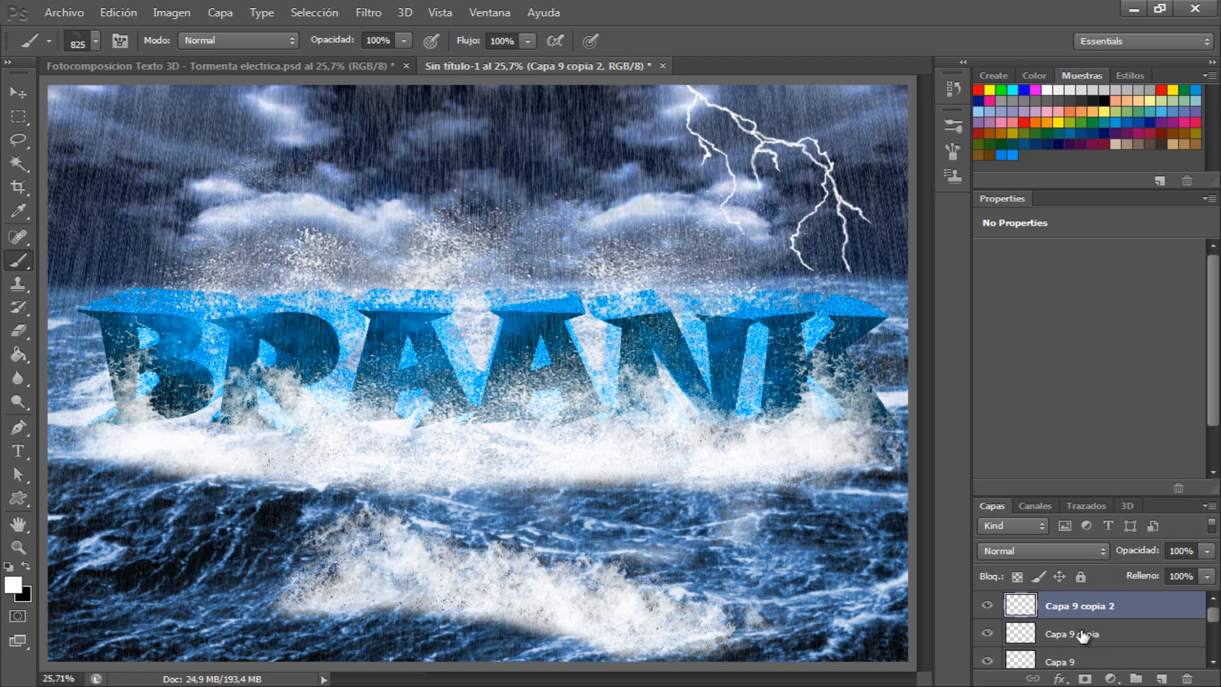
pyautogui.press('Delete')
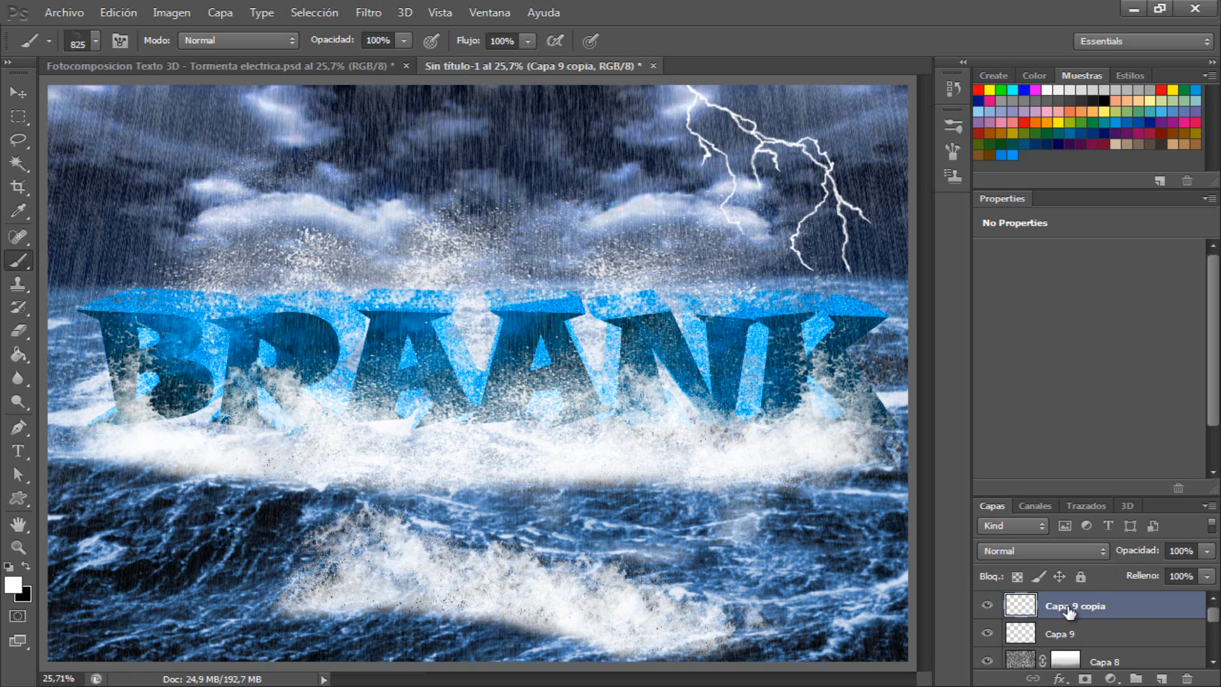
pyautogui.moveTo(1085, 609); pyautogui.dragTo(1085, 636)
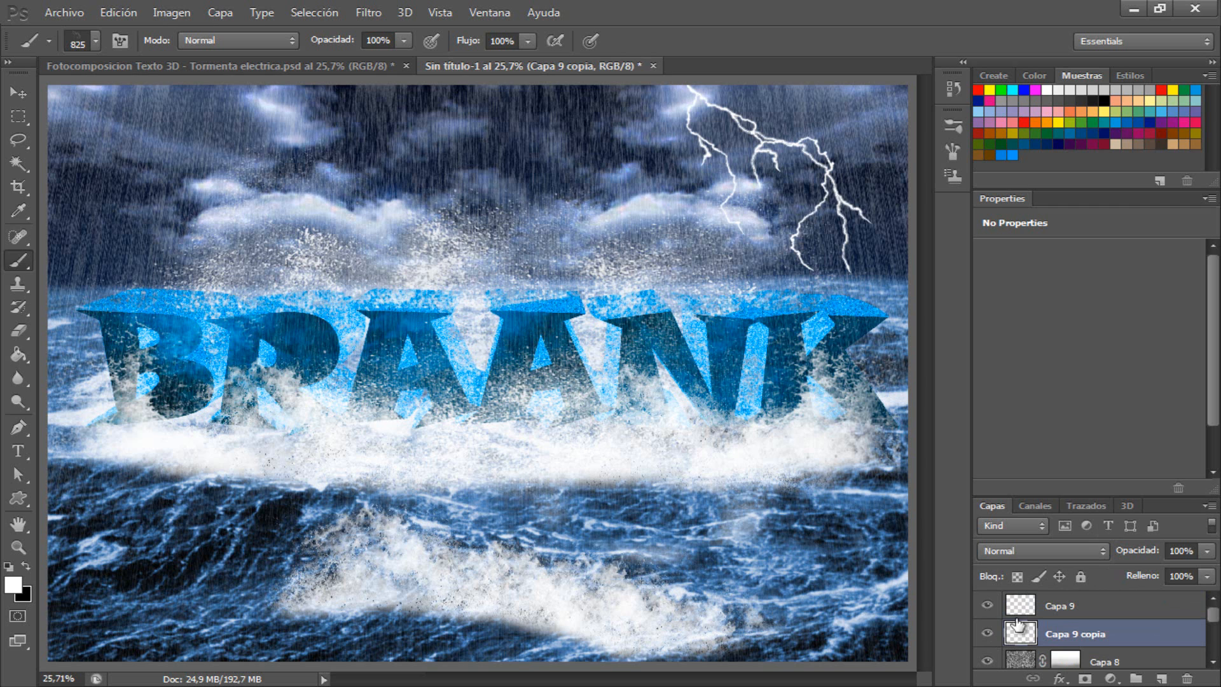
# Step: Apply a Gaussian blur with a 15 pixel radius to the Capa 9 copia layer as a glow for the lightning
pyautogui.click(369, 12)
pyautogui.moveTo(456, 232)
pyautogui.moveTo(483, 212)
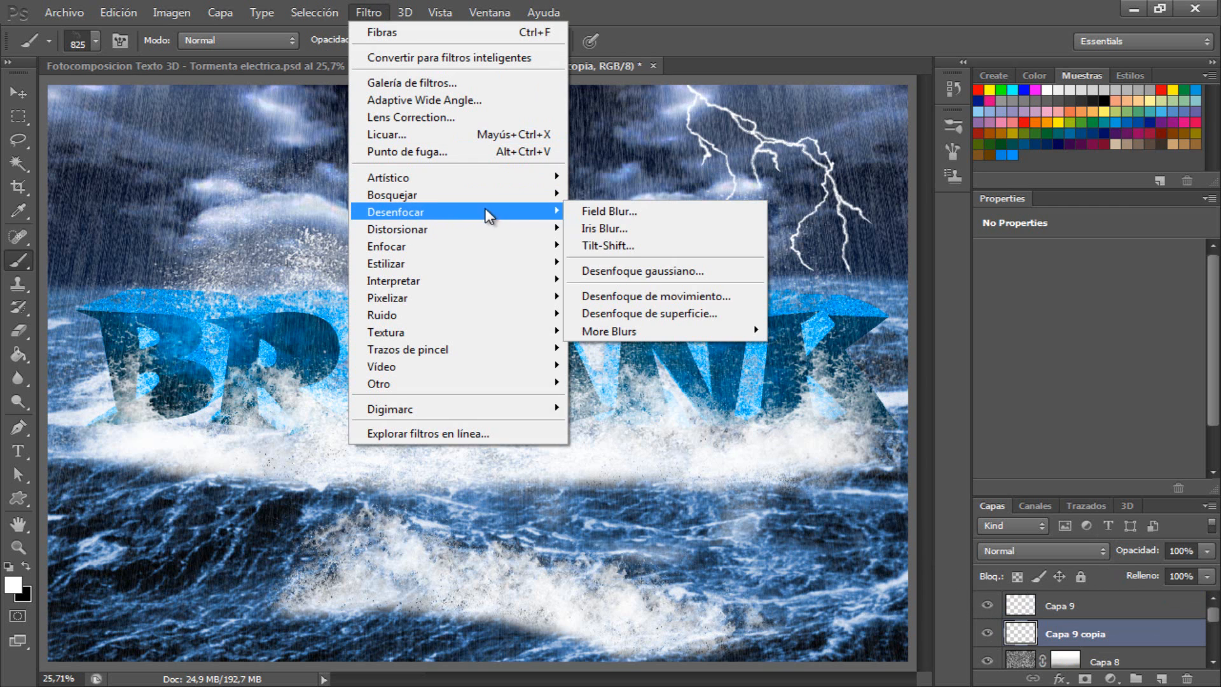
pyautogui.click(619, 269)
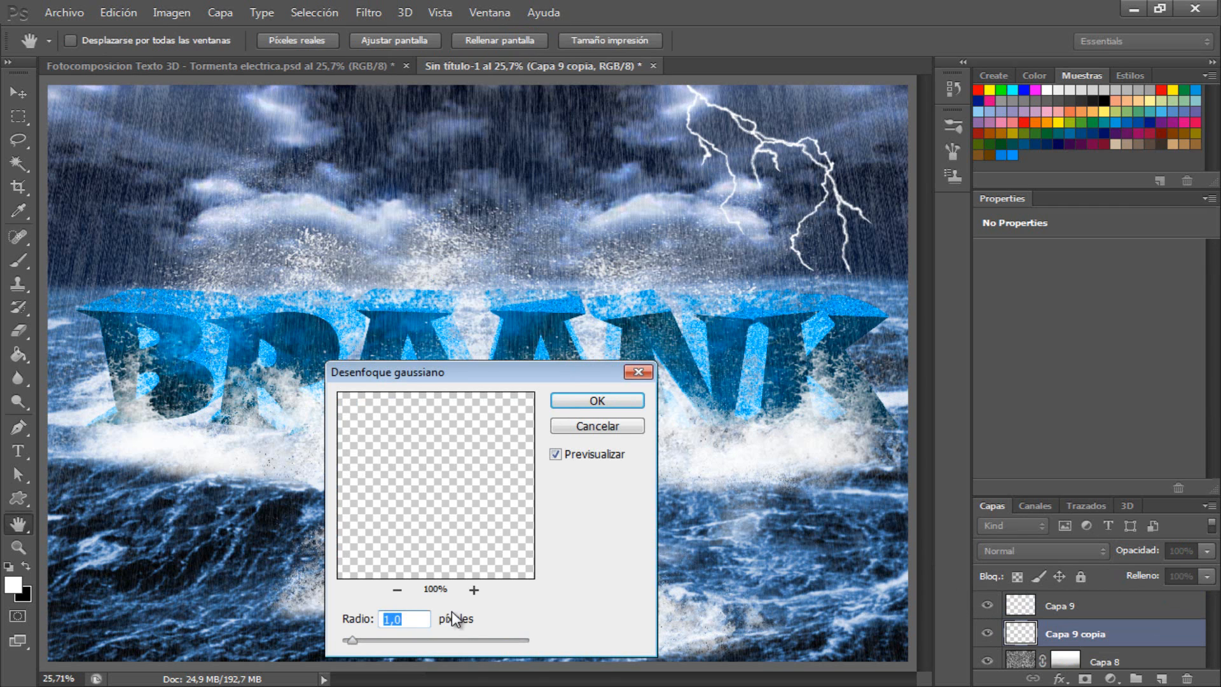
pyautogui.write('15')
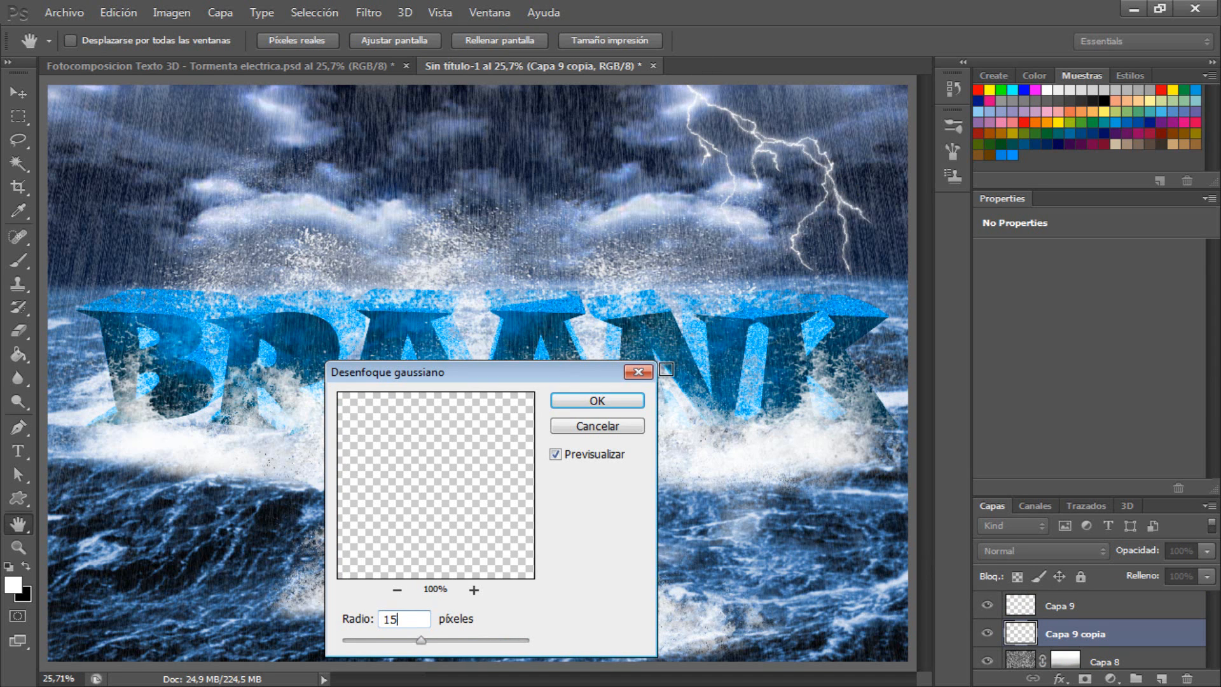
pyautogui.click(589, 402)
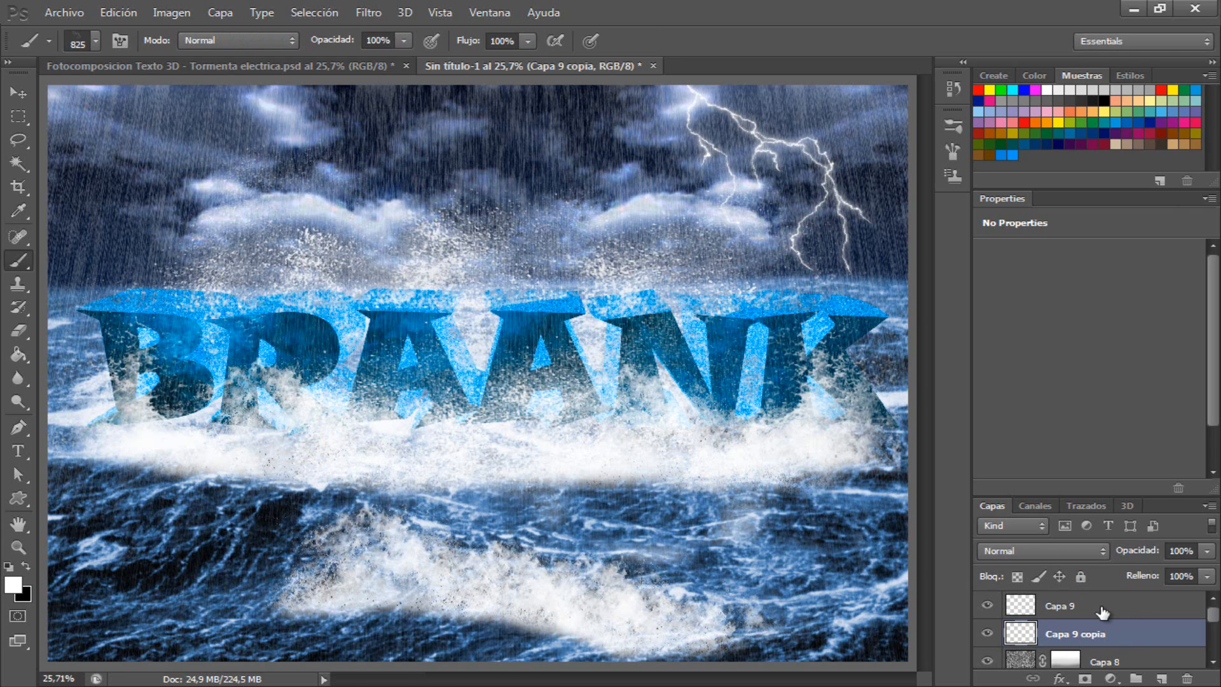
# Step: Add a new layer above Capa 9 and choose the 527 lightning brush tip at 825 px
pyautogui.click(1102, 612)
pyautogui.click(1161, 678)
pyautogui.click(348, 375)
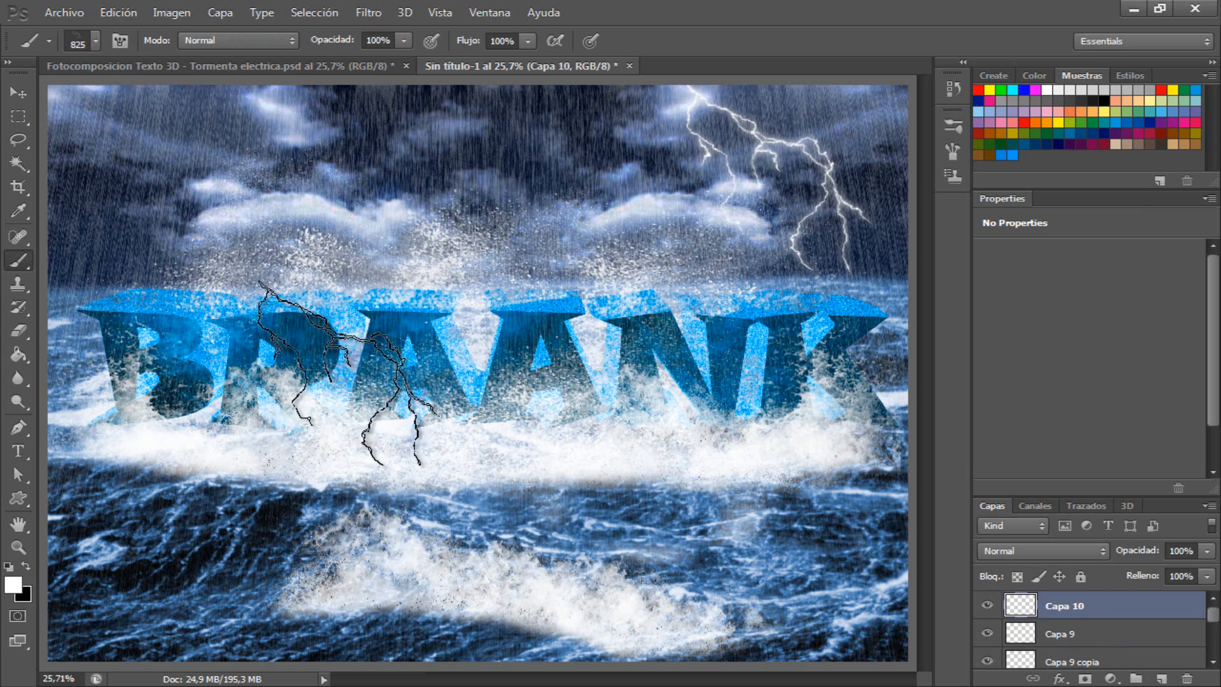
pyautogui.click(96, 41)
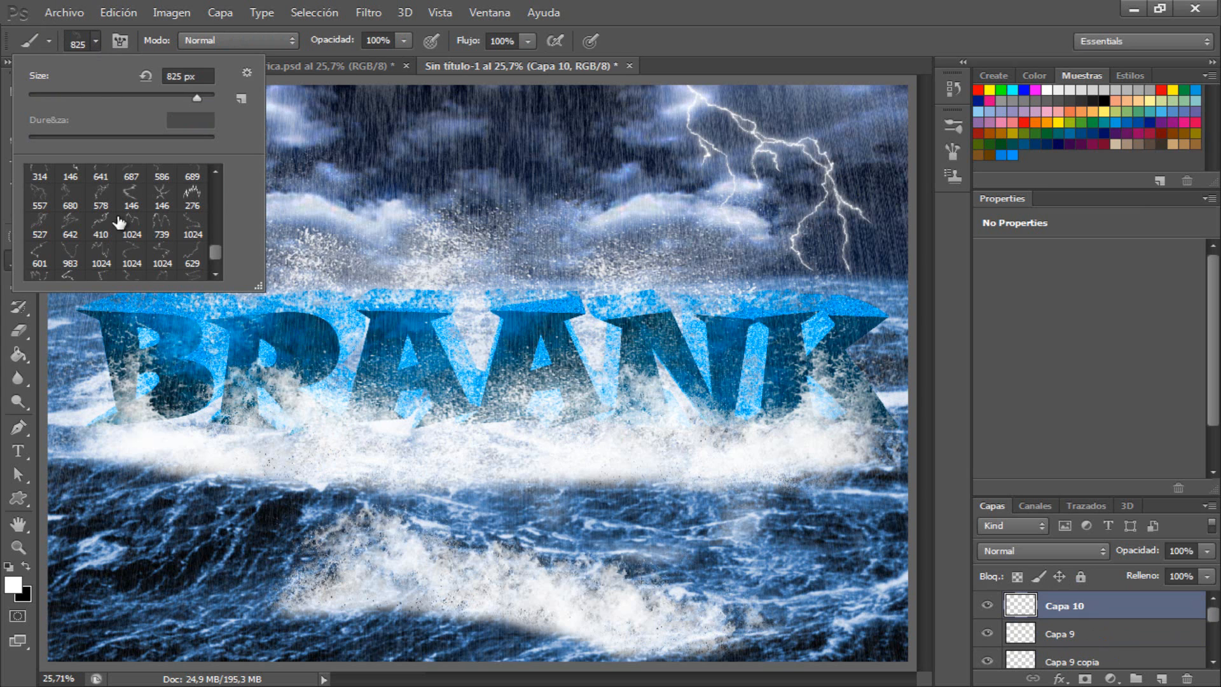
pyautogui.click(40, 226)
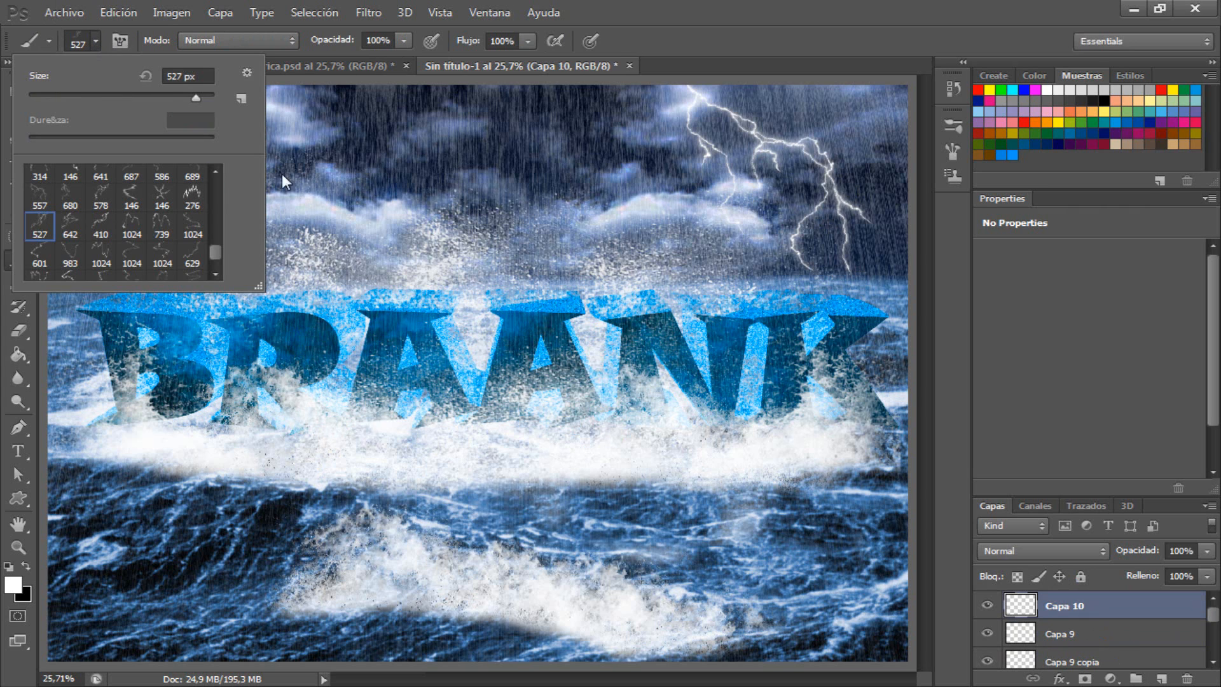
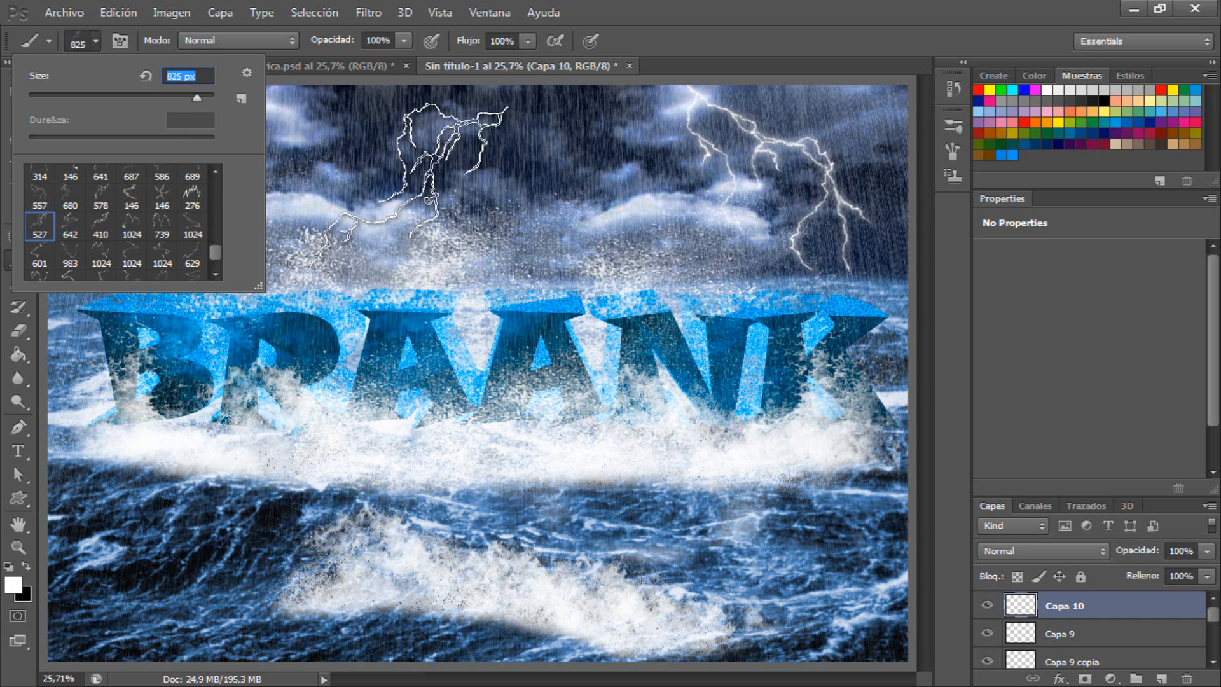
# Step: Rotate the lightning brush tip to 18° and stamp a second bolt in the sky above the B
pyautogui.click(951, 157)
pyautogui.click(951, 152)
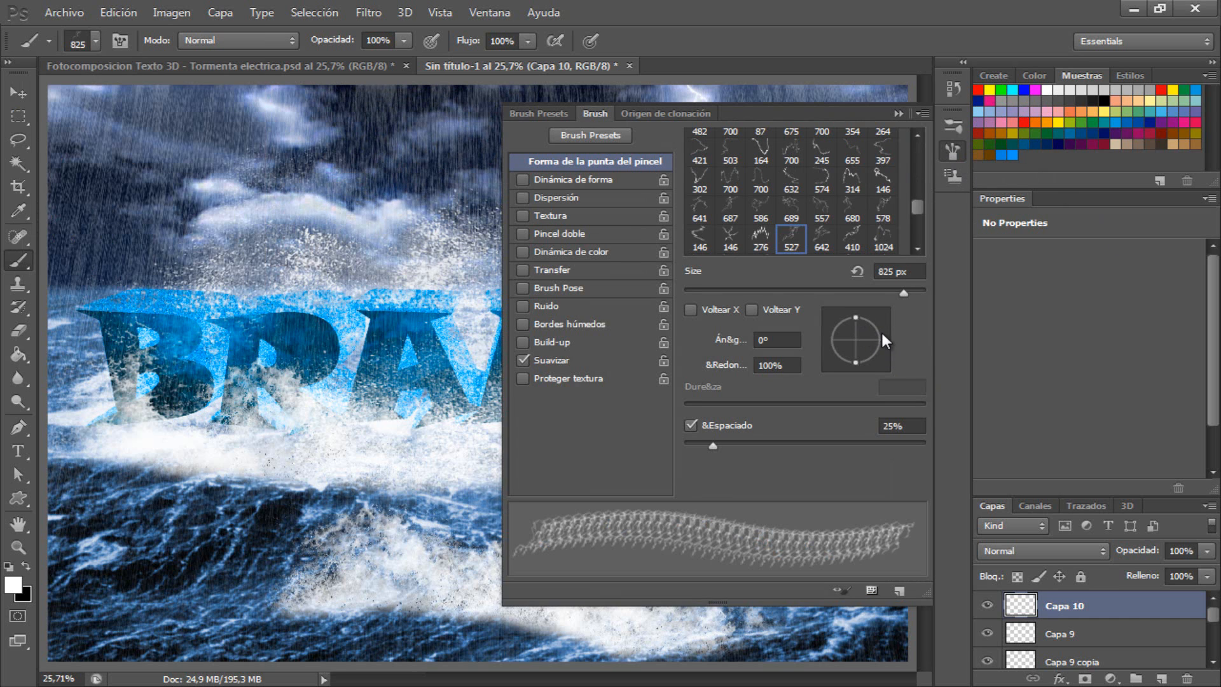
pyautogui.moveTo(883, 337)
pyautogui.mouseDown()
pyautogui.moveTo(876, 315)
pyautogui.moveTo(883, 330)
pyautogui.mouseUp()
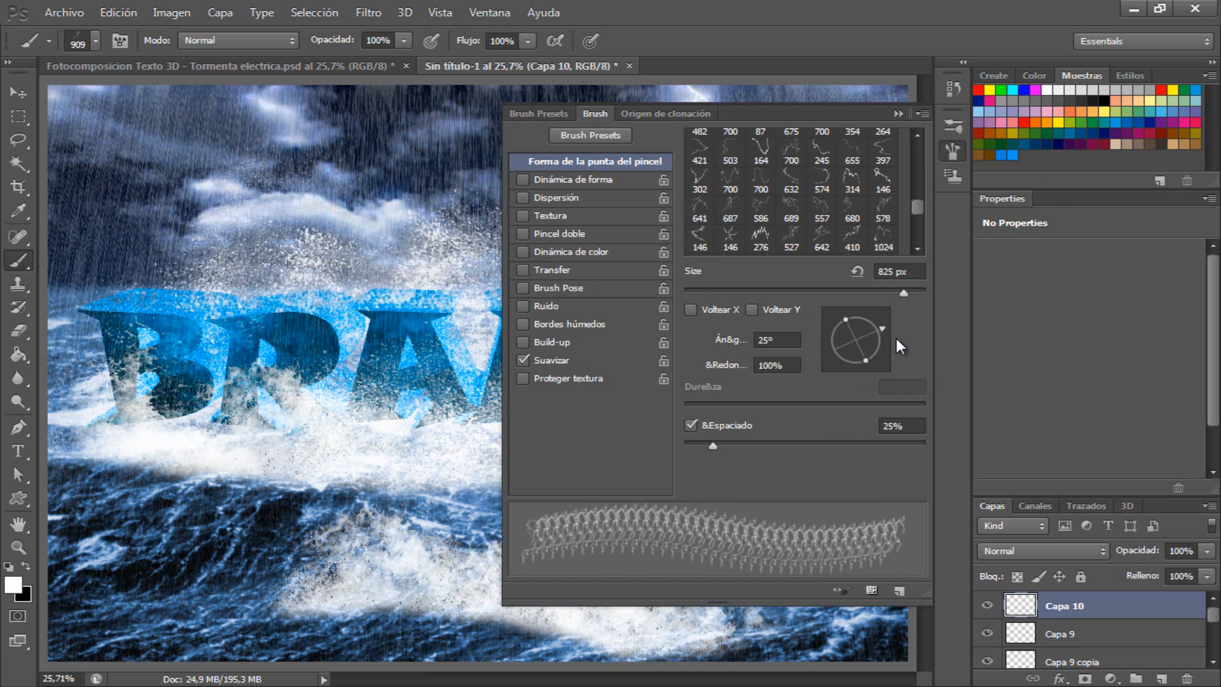
pyautogui.moveTo(883, 330); pyautogui.dragTo(885, 333)
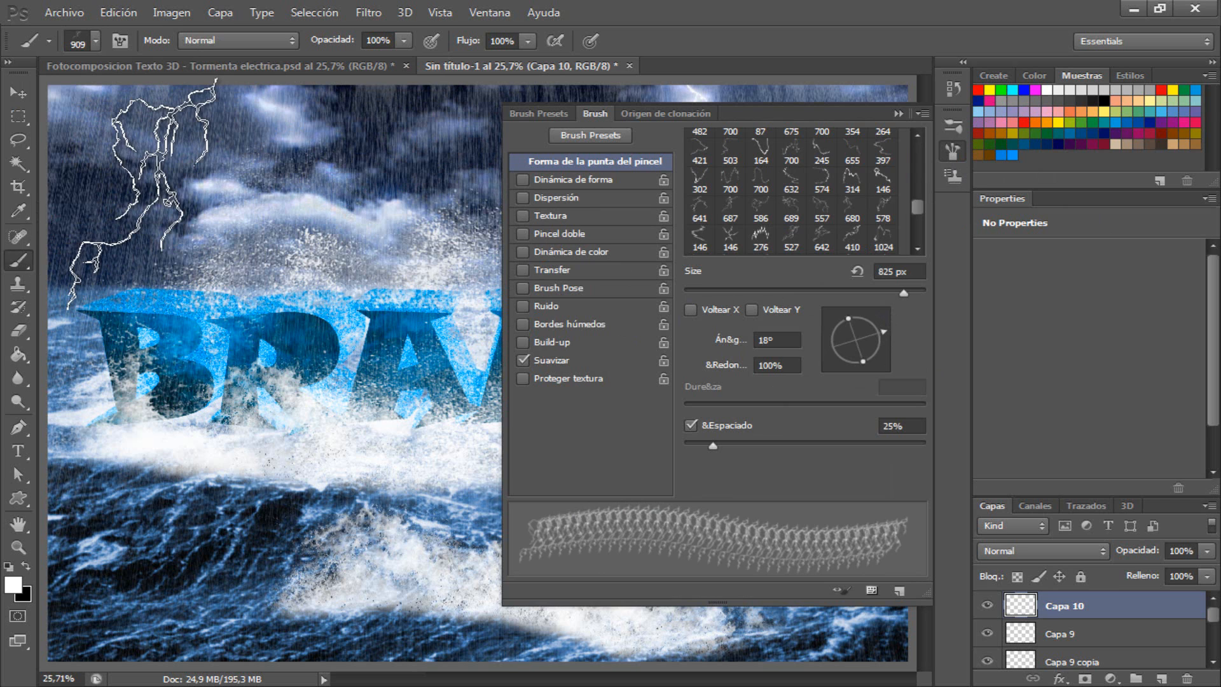
pyautogui.click(141, 197)
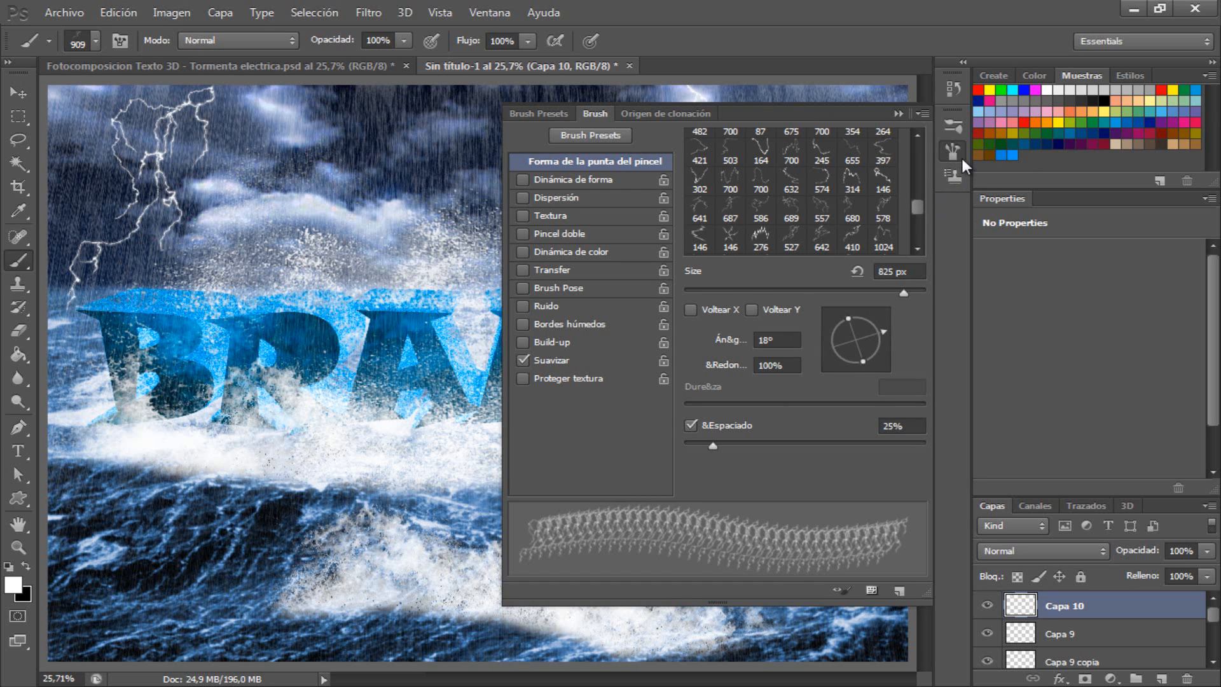
pyautogui.click(952, 152)
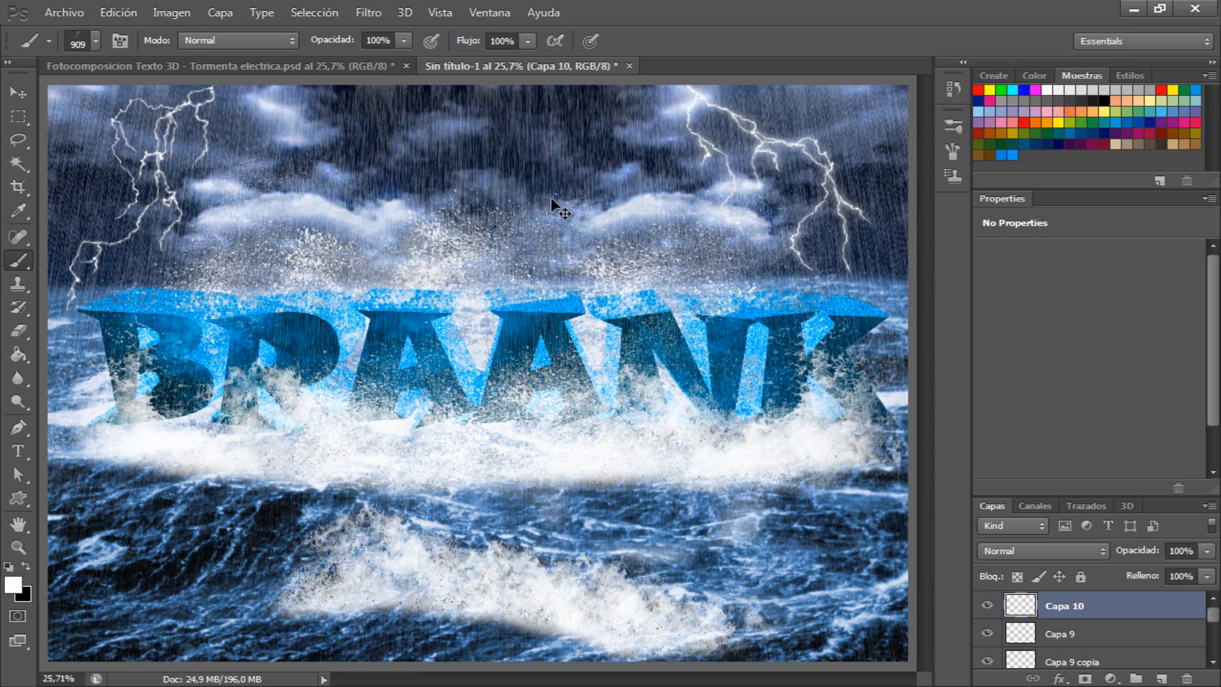
# Step: Intensify the second bolt by merging a duplicate into Capa 10, and merge two further duplicates into one separate copy above it
pyautogui.hotkey('ctrl', 'j')
pyautogui.hotkey('ctrl', 'e')
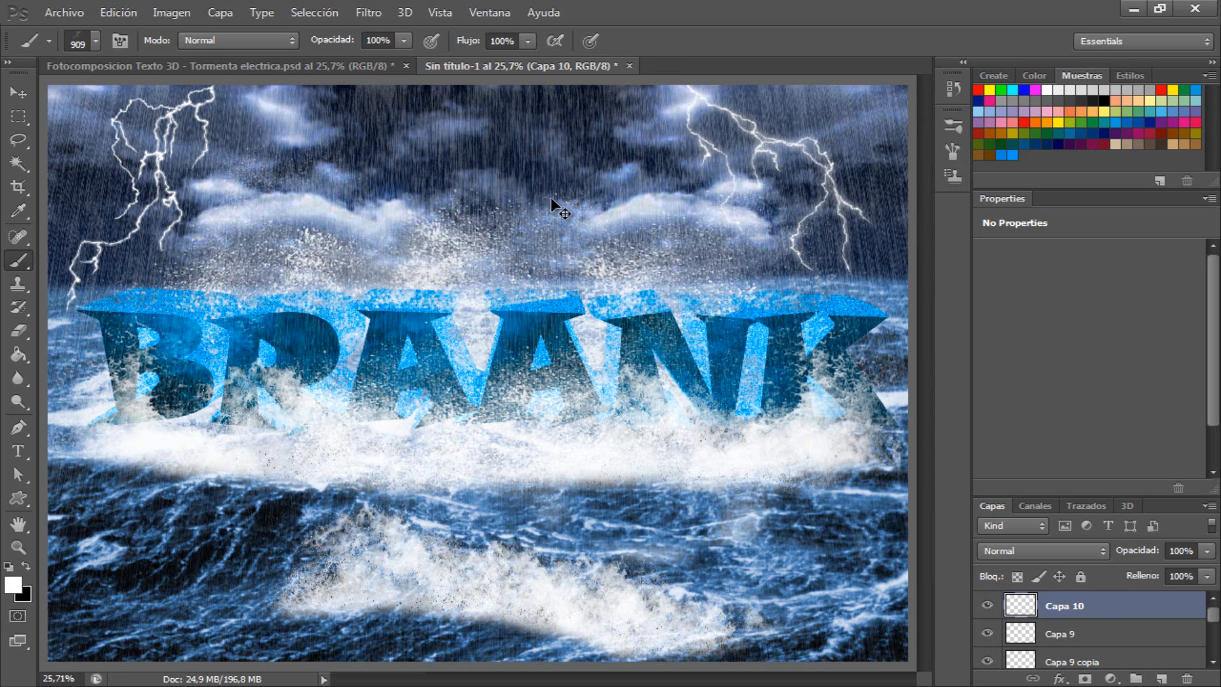
pyautogui.hotkey('ctrl', 'j')
pyautogui.hotkey('ctrl', 'j')
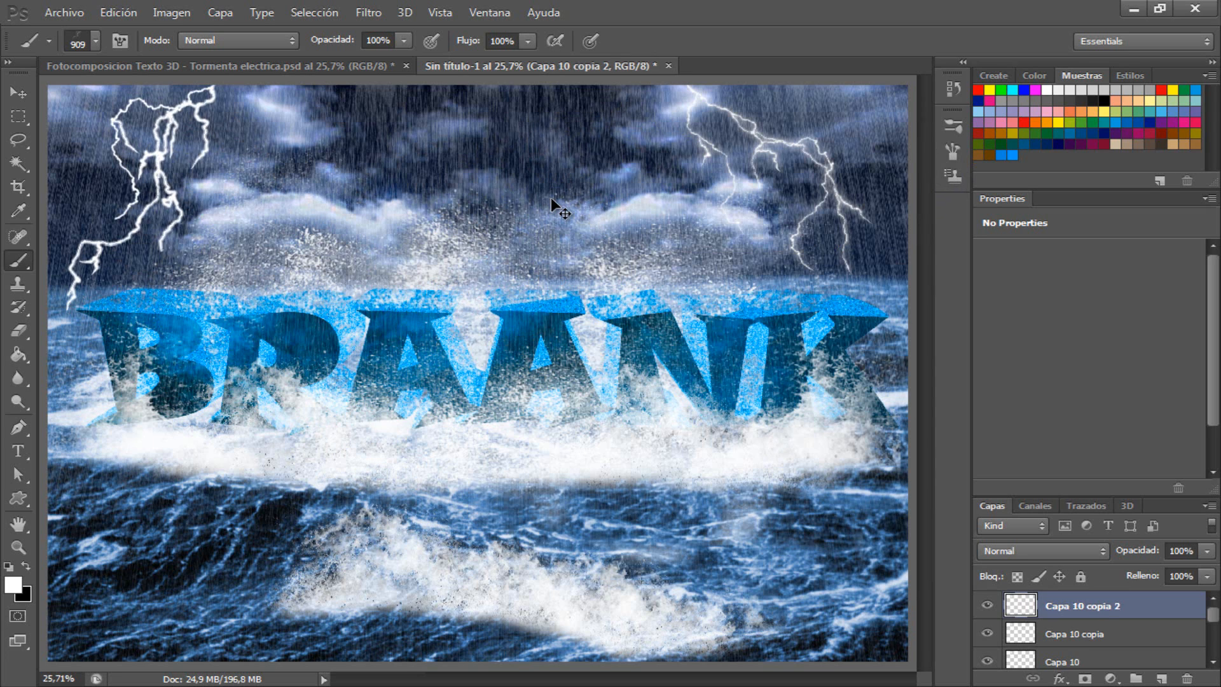
pyautogui.hotkey('ctrl', 'e')
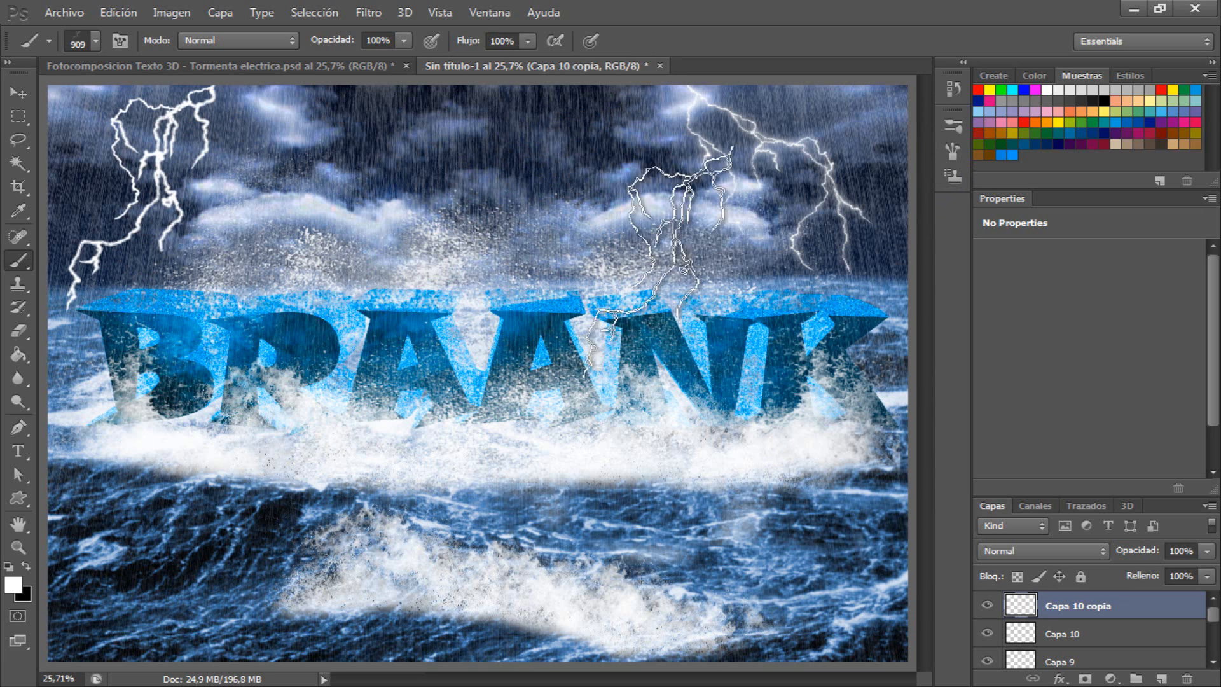
# Step: Place the second bolt's Capa 10 copia beneath Capa 10 and scale both layers down together towards the sky's upper edge
pyautogui.moveTo(1089, 614); pyautogui.dragTo(1079, 636)
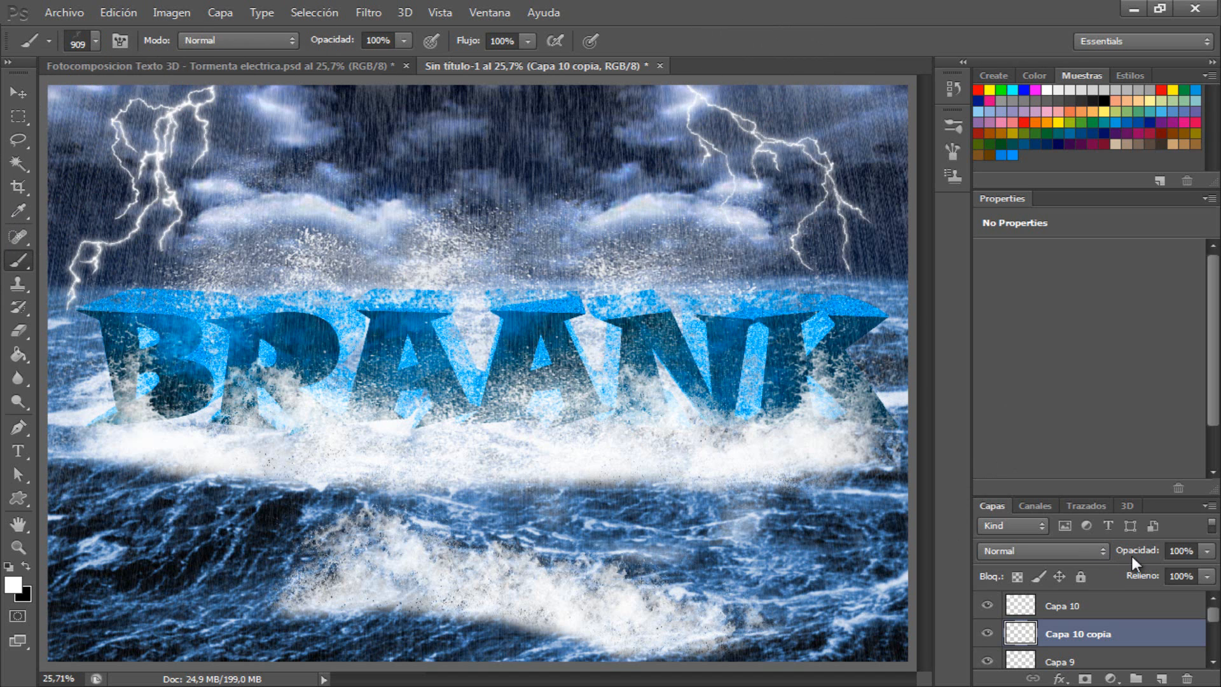
pyautogui.keyDown('shift'); pyautogui.click(1104, 607); pyautogui.keyUp('shift')
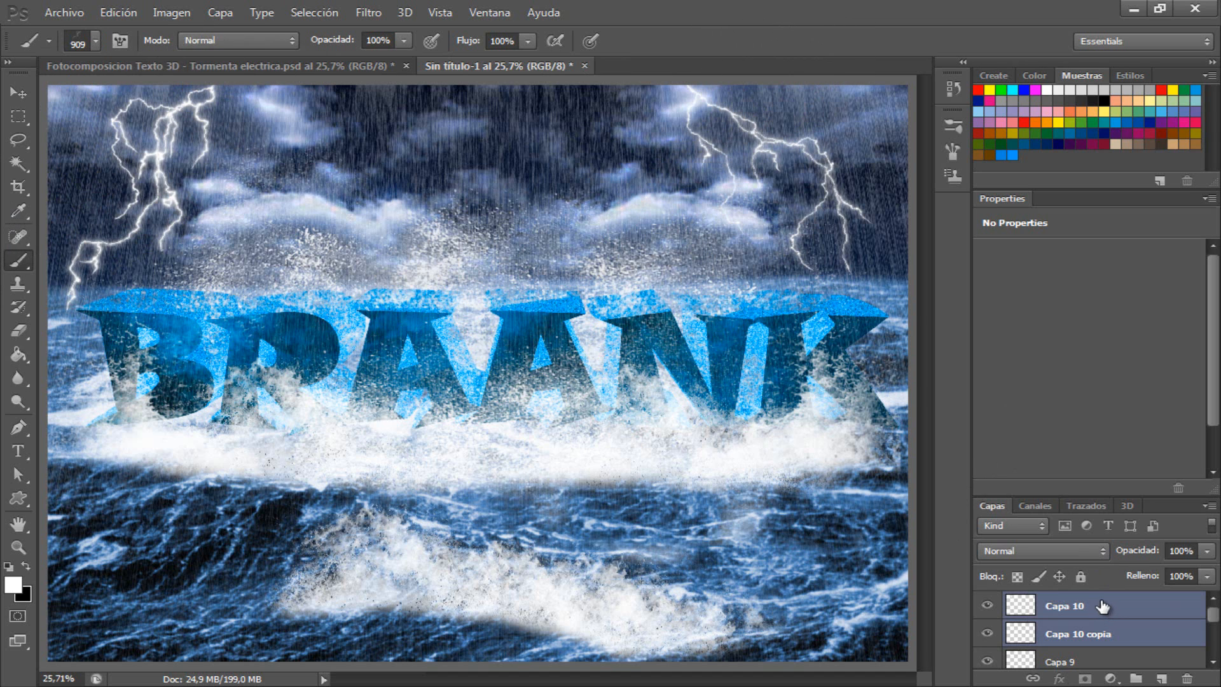
pyautogui.hotkey('ctrl', 't')
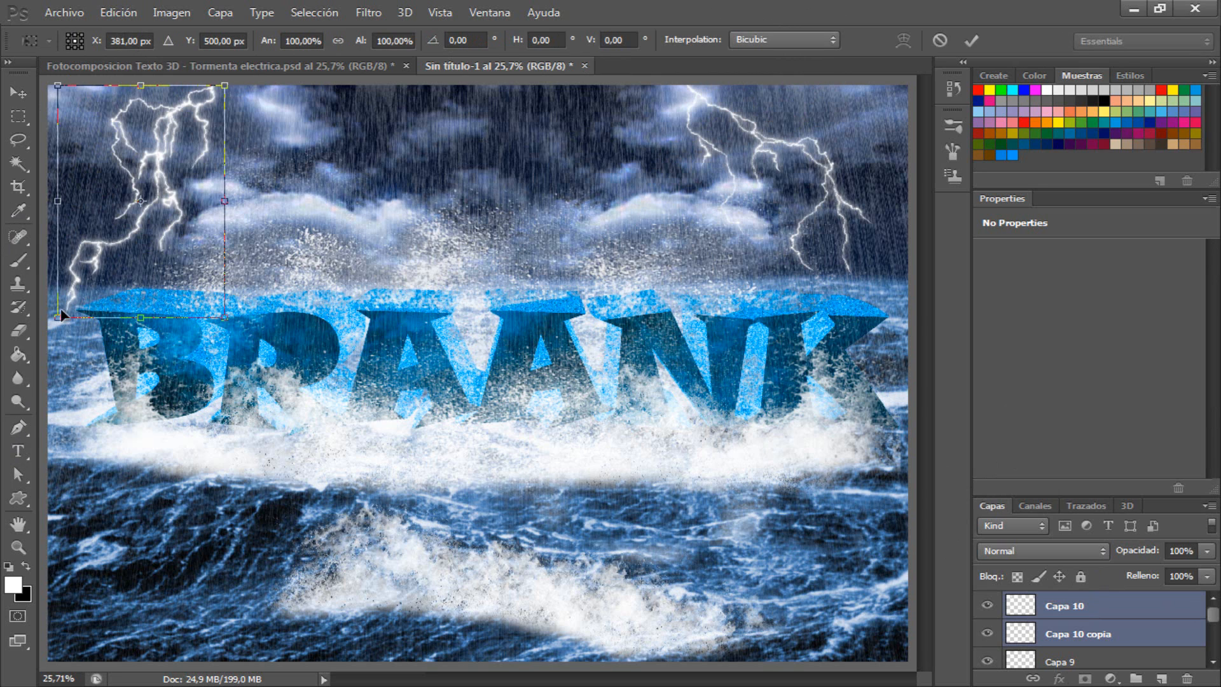
pyautogui.moveTo(56, 316); pyautogui.dragTo(98, 293)
pyautogui.press('Return')
pyautogui.press('b')
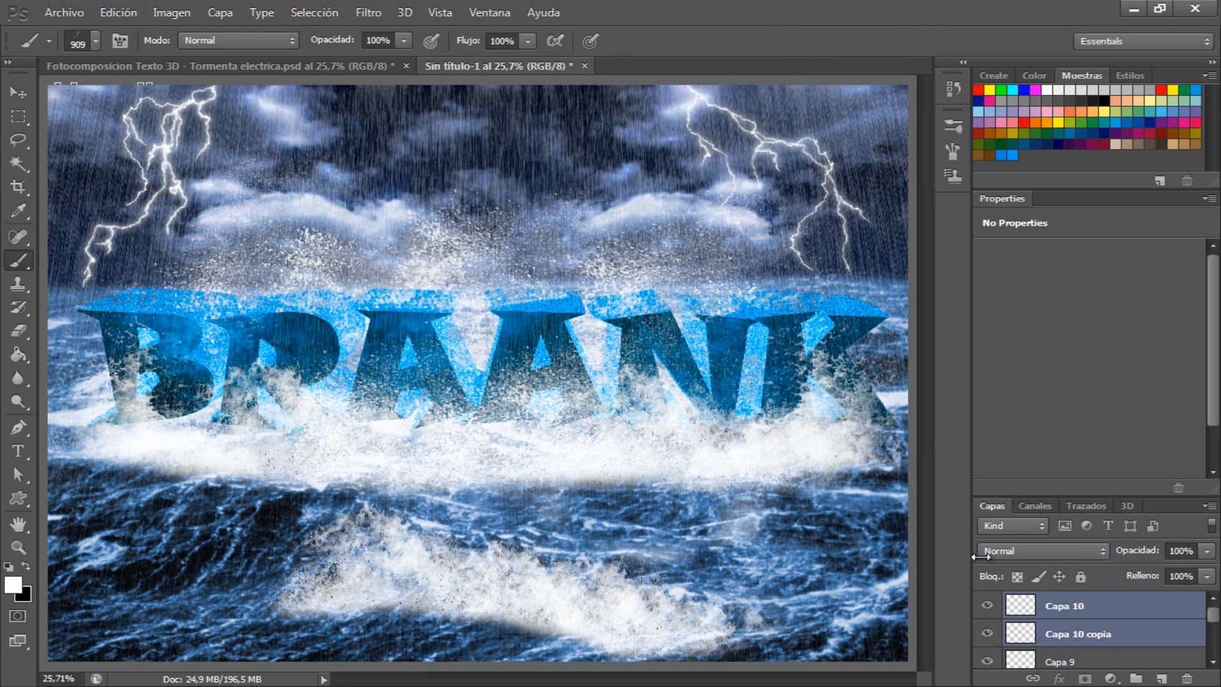
# Step: Add a new layer above Capa 10 and choose the 410 lightning brush tip at 1521 px
pyautogui.click(1120, 608)
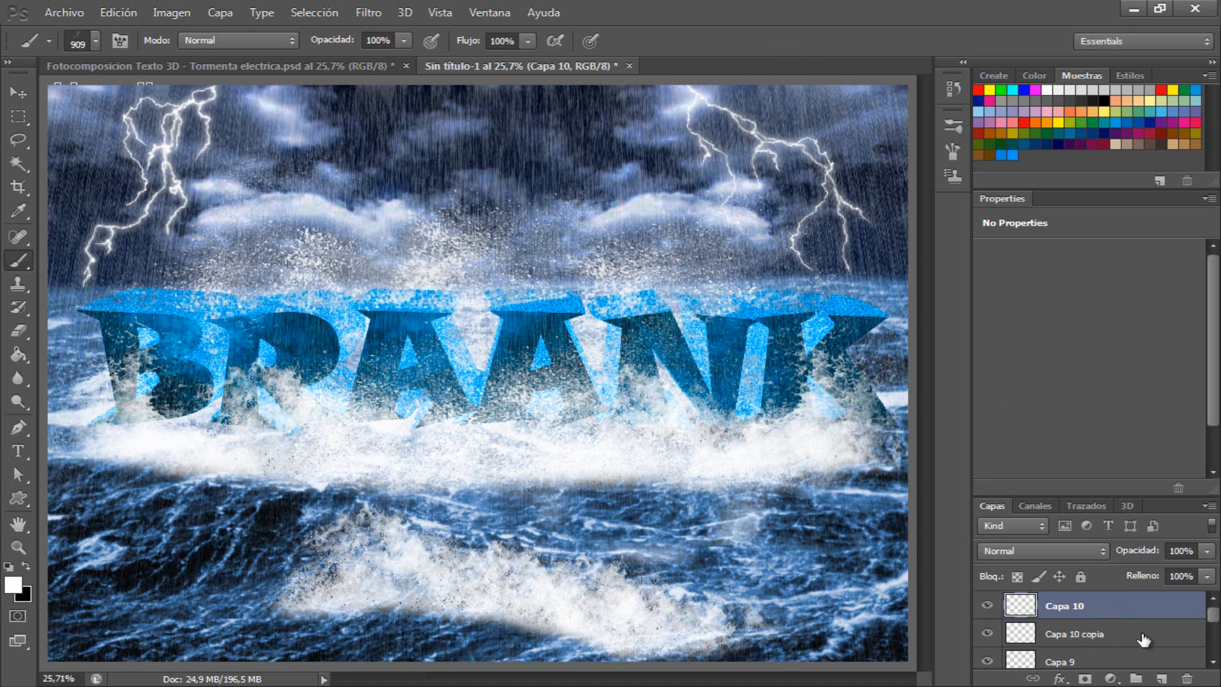
pyautogui.click(1161, 678)
pyautogui.click(92, 43)
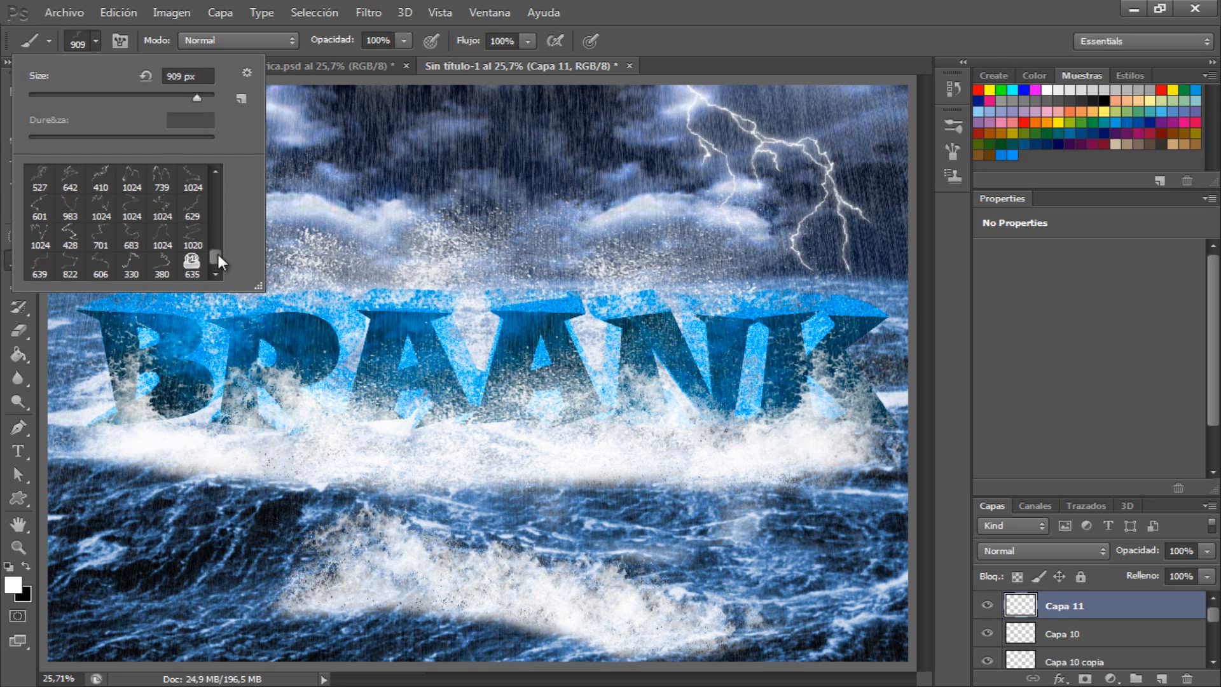
pyautogui.scroll(-1, 217, 252)
pyautogui.moveTo(219, 250); pyautogui.dragTo(216, 247)
pyautogui.click(101, 246)
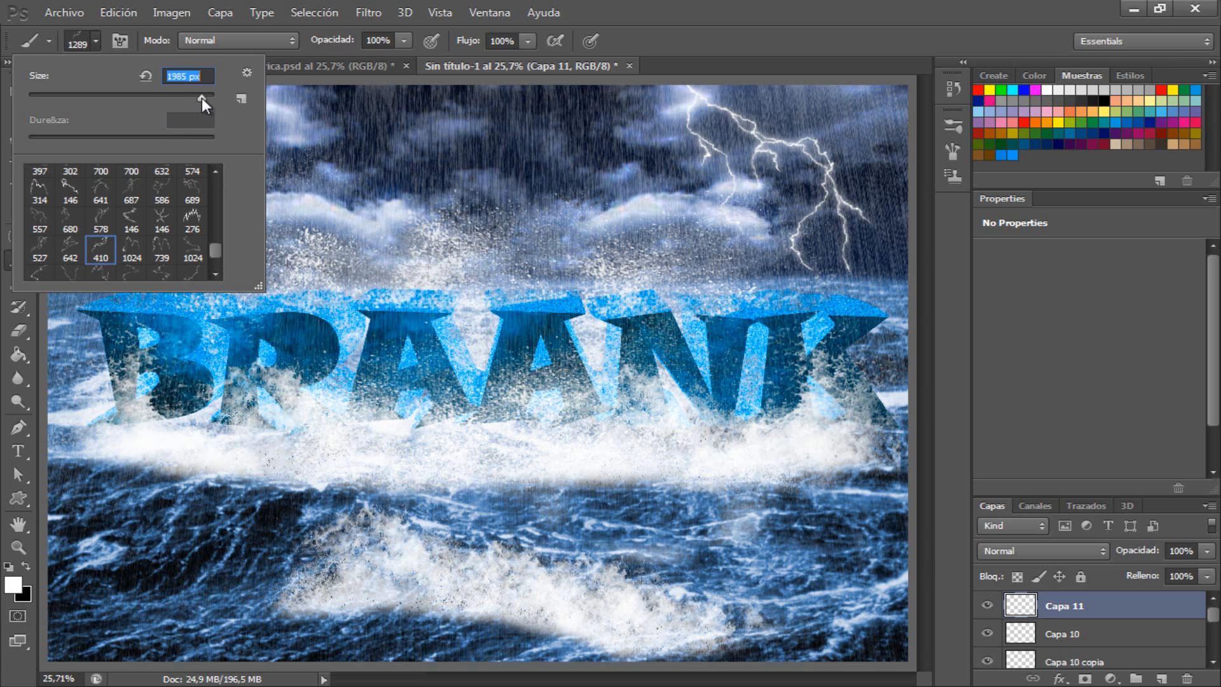
pyautogui.moveTo(199, 98); pyautogui.dragTo(198, 97)
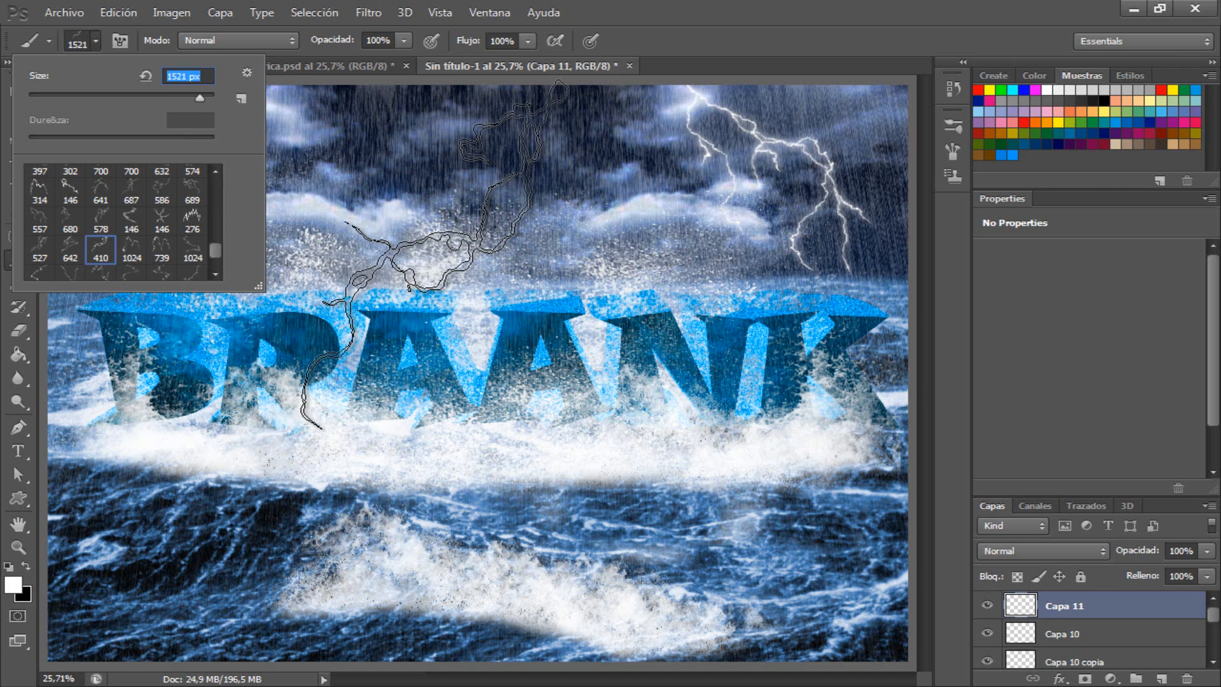
# Step: Stamp a third bolt striking down over the R and intensify it by merging a 40% opacity duplicate into Capa 11
pyautogui.click(435, 257)
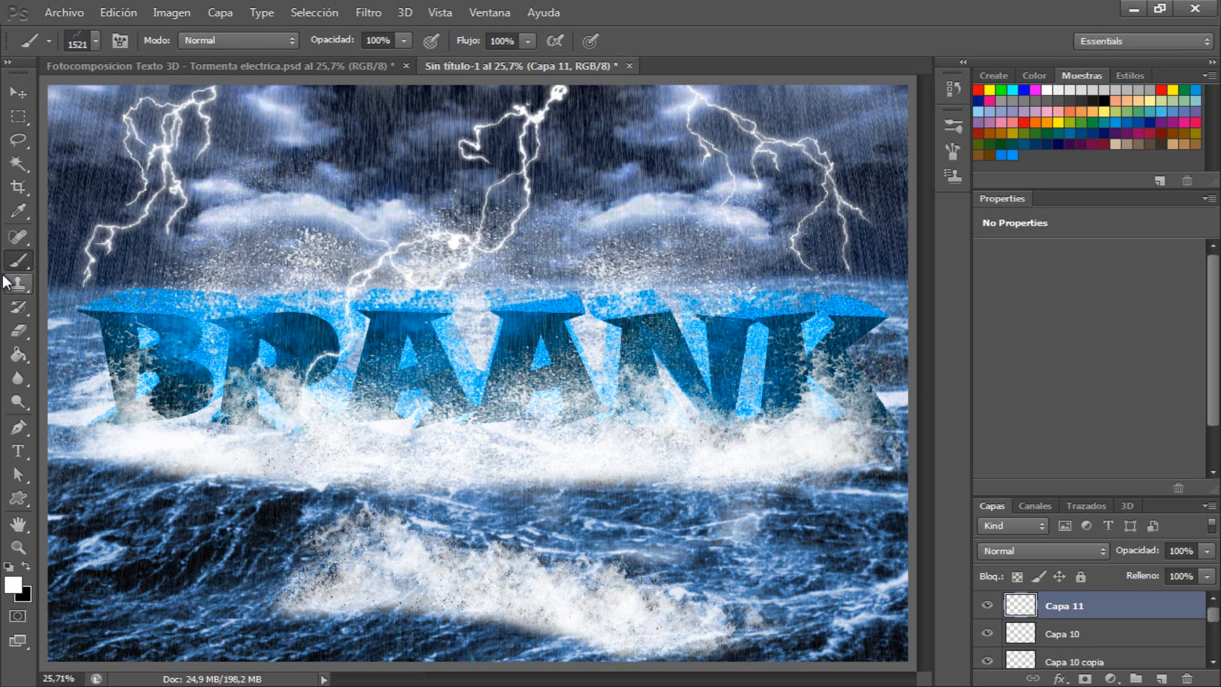
pyautogui.click(369, 251)
pyautogui.click(14, 94)
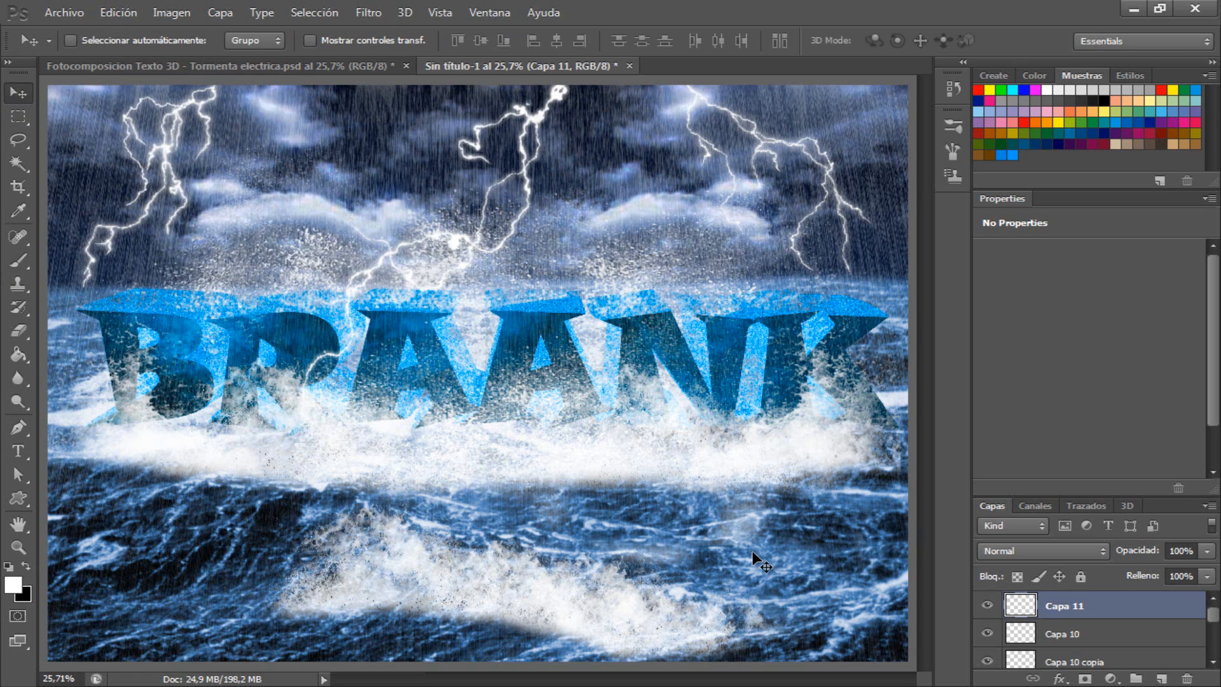
pyautogui.hotkey('ctrl', 'j')
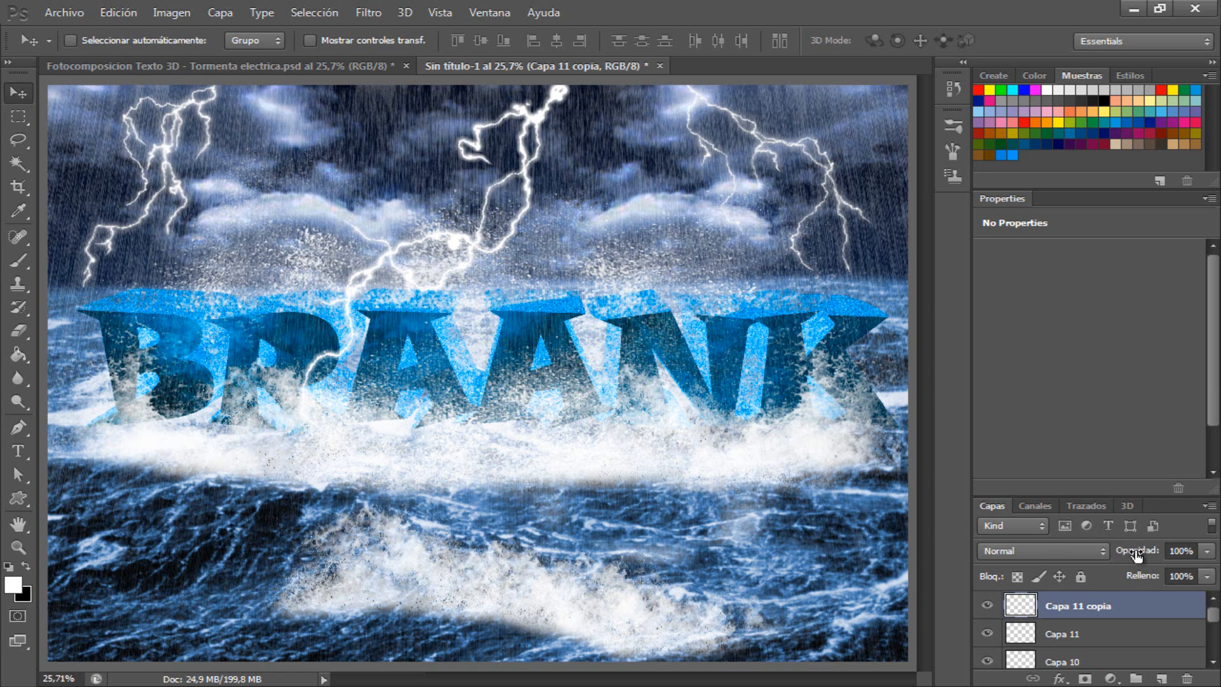
pyautogui.moveTo(1132, 551); pyautogui.dragTo(1078, 553)
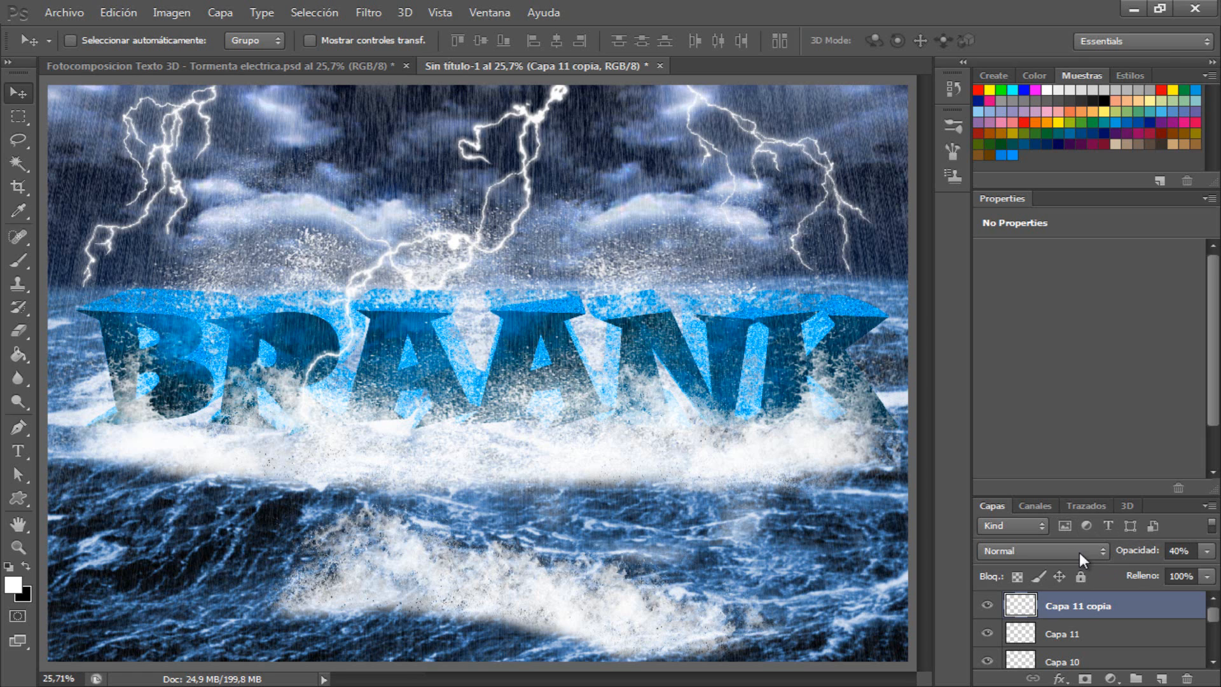
pyautogui.press('Delete')
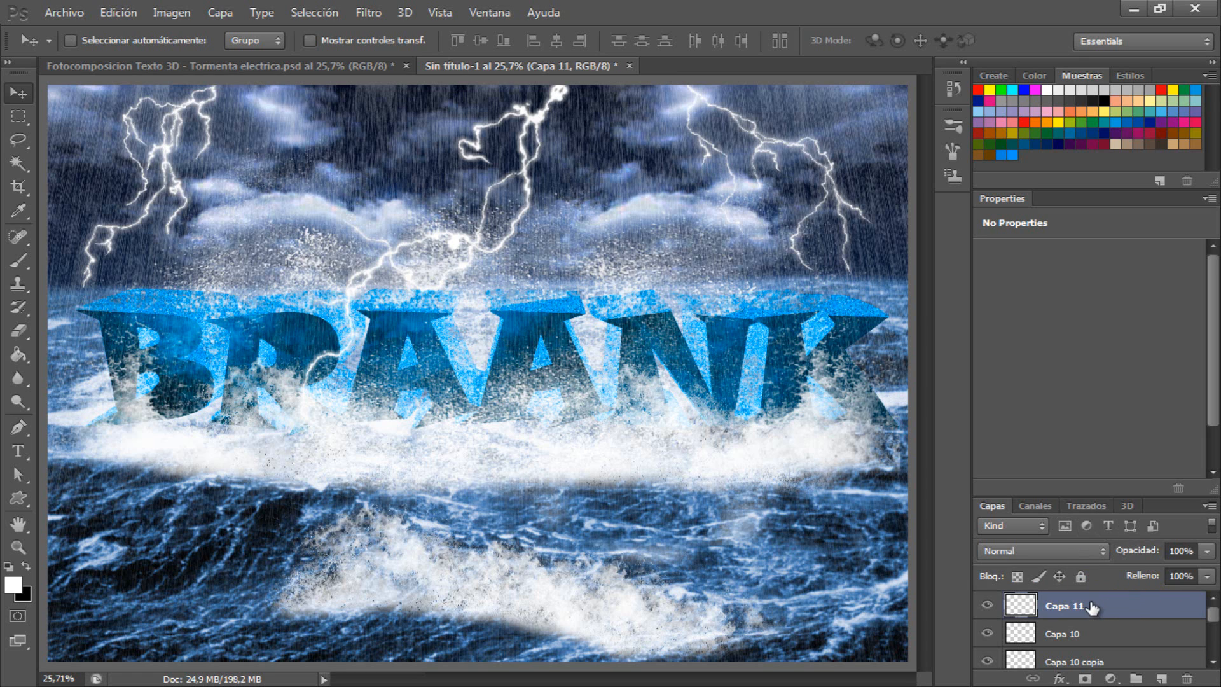
# Step: Merge two further duplicates of Capa 11 into one separate copy and move it beneath Capa 11
pyautogui.hotkey('ctrl', 'j')
pyautogui.hotkey('ctrl', 'j')
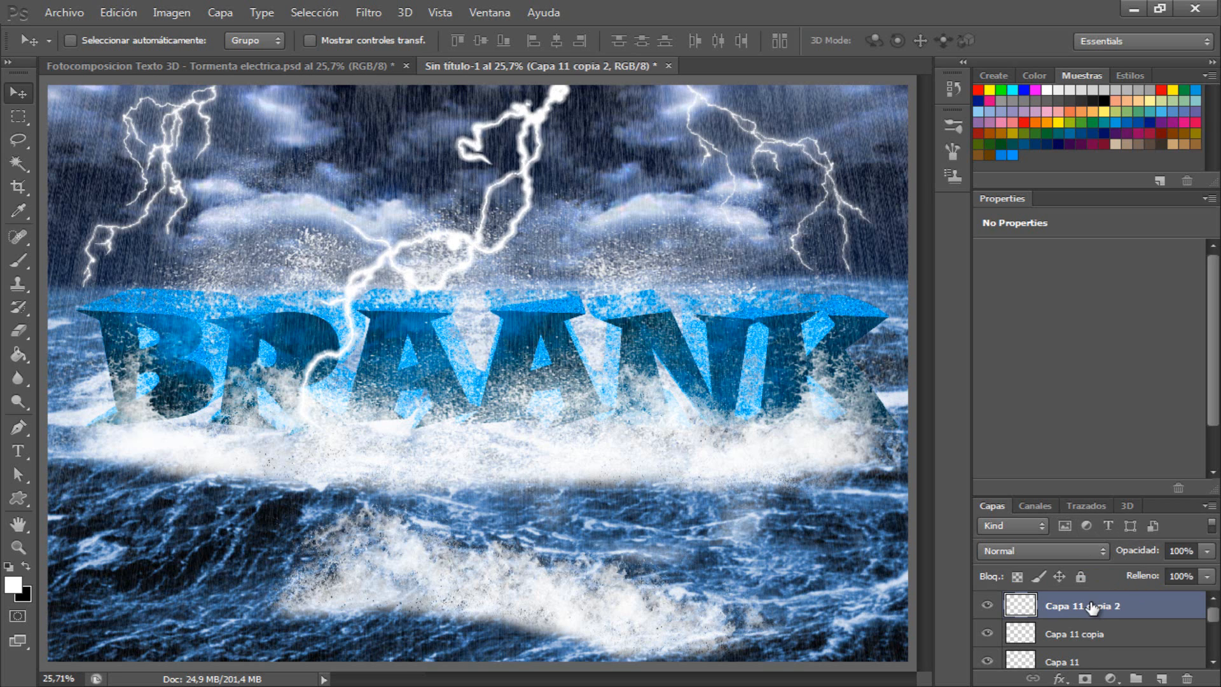
pyautogui.press('Delete')
pyautogui.moveTo(1094, 608); pyautogui.dragTo(1099, 638)
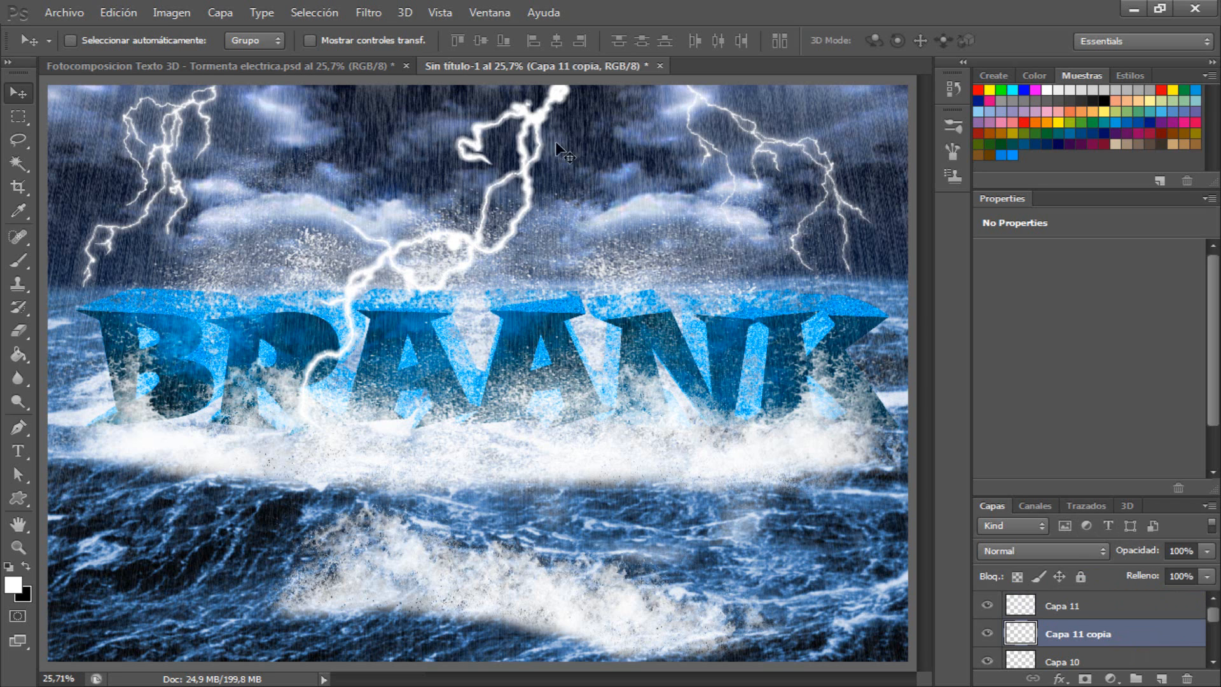
# Step: Apply a Gaussian blur with a 25 pixel radius to Capa 11 copia as the third bolt's glow
pyautogui.click(369, 14)
pyautogui.moveTo(488, 219)
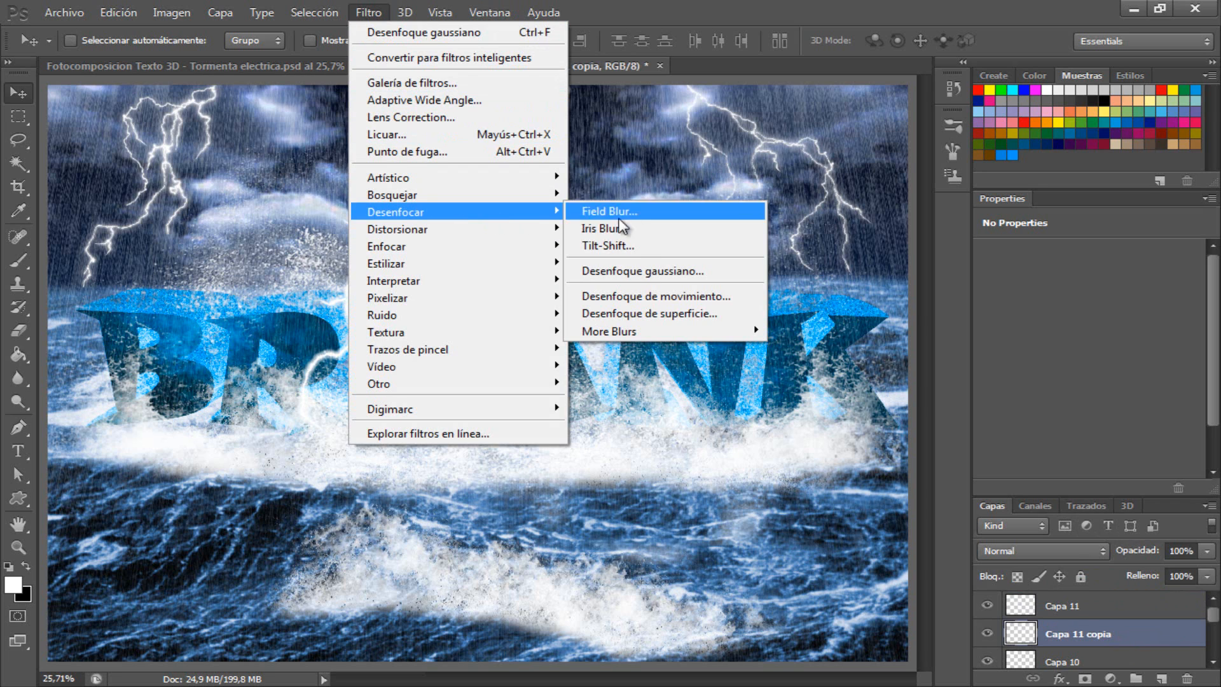
pyautogui.click(661, 265)
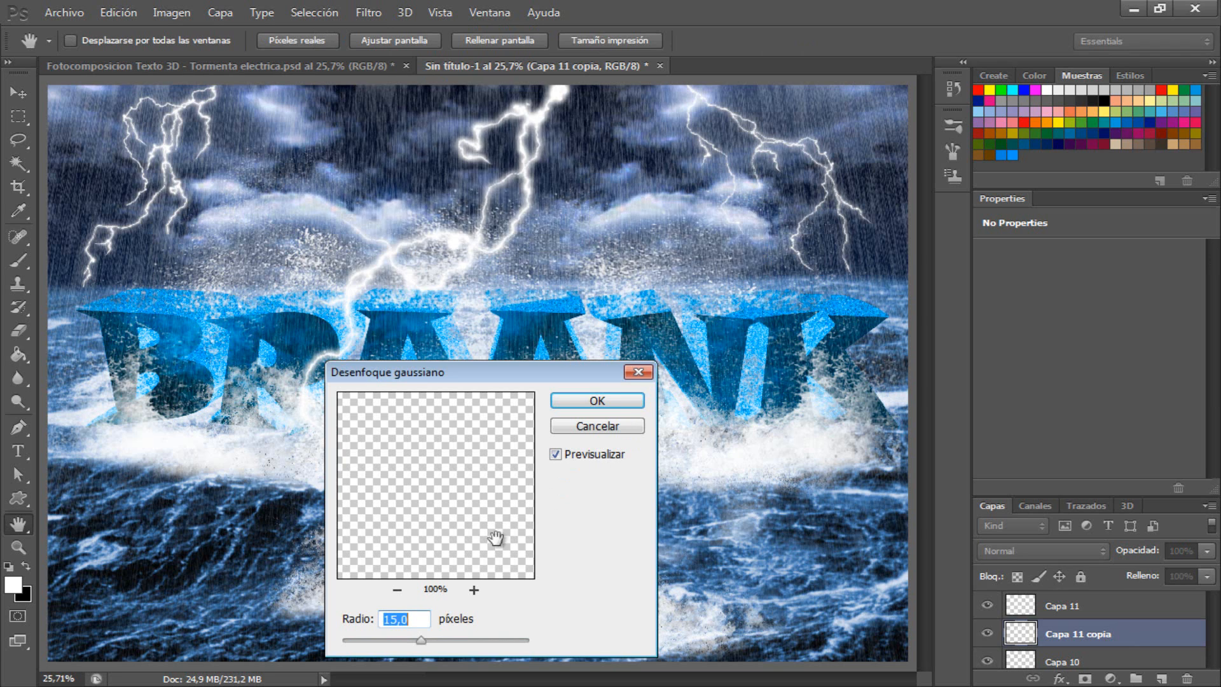
pyautogui.write('25')
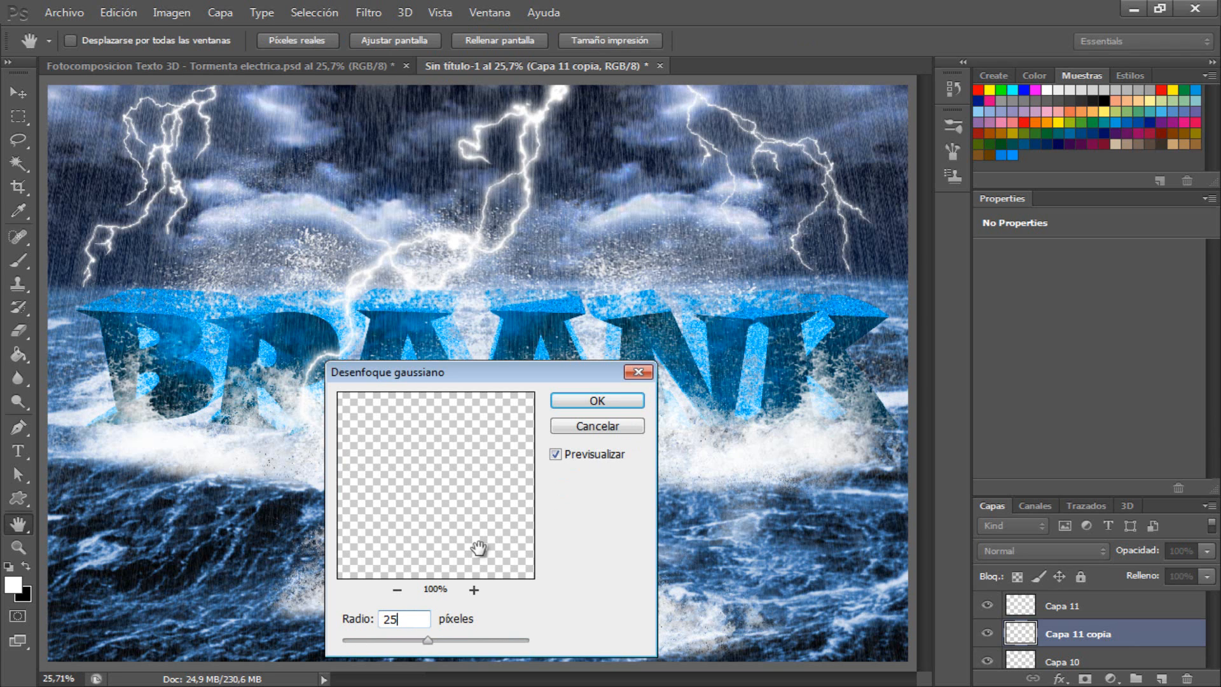
pyautogui.press('Return')
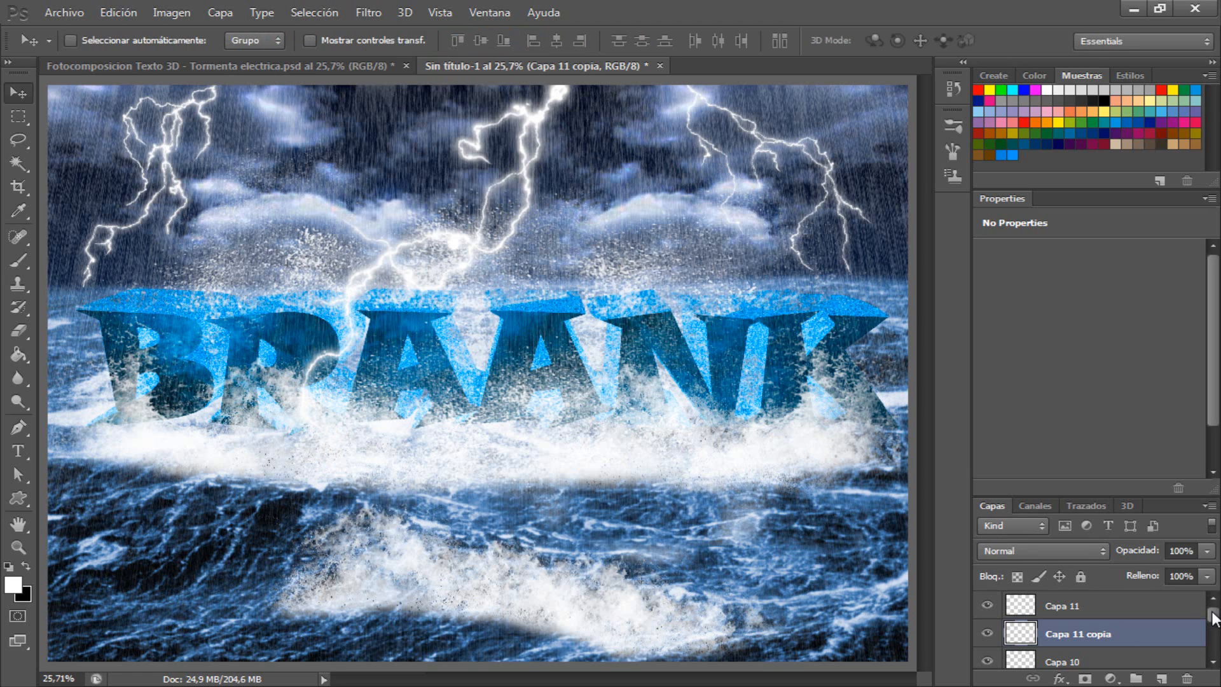
# Step: Group all lightning layers from Capa 11 down to Capa 9 copia and name the group Rayos
pyautogui.click(1072, 609)
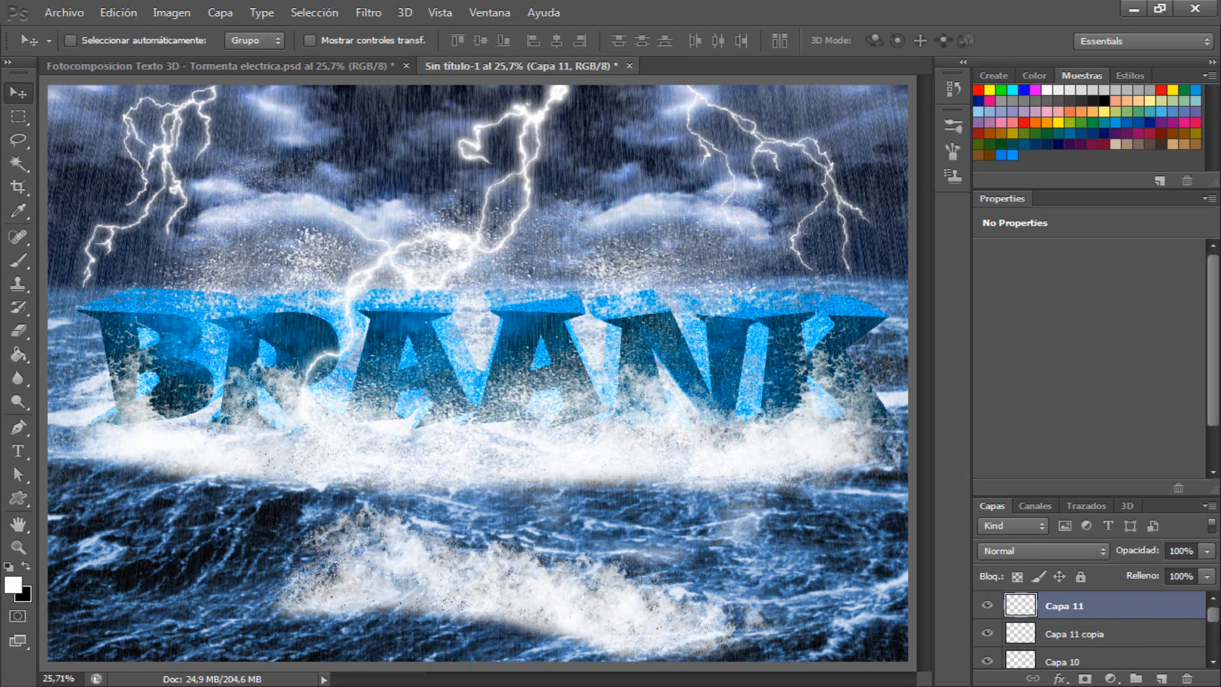
pyautogui.scroll(-5, 1216, 622)
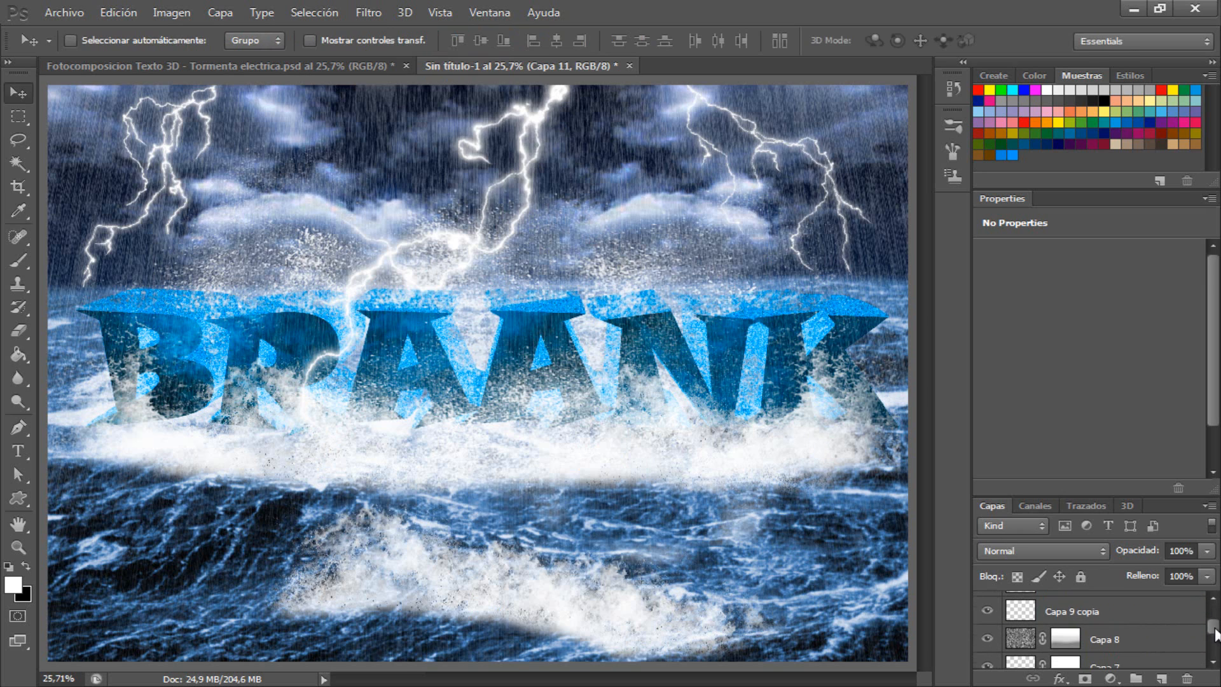
pyautogui.click(1101, 615)
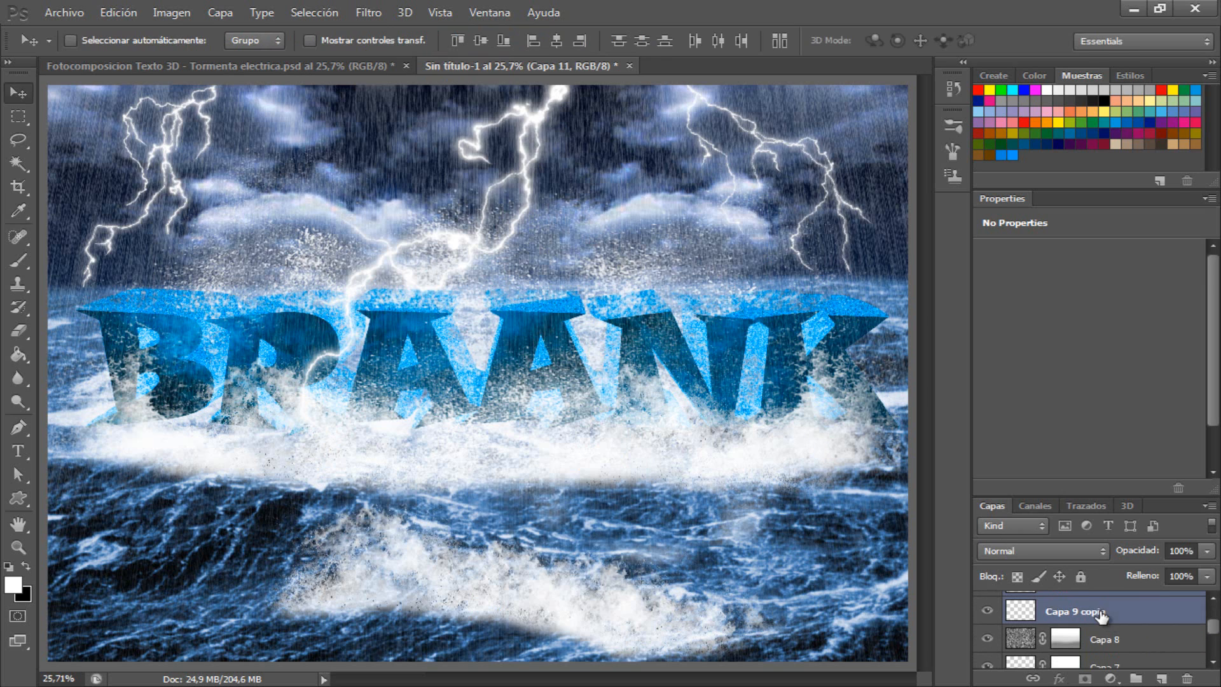
pyautogui.hotkey('ctrl', 'g')
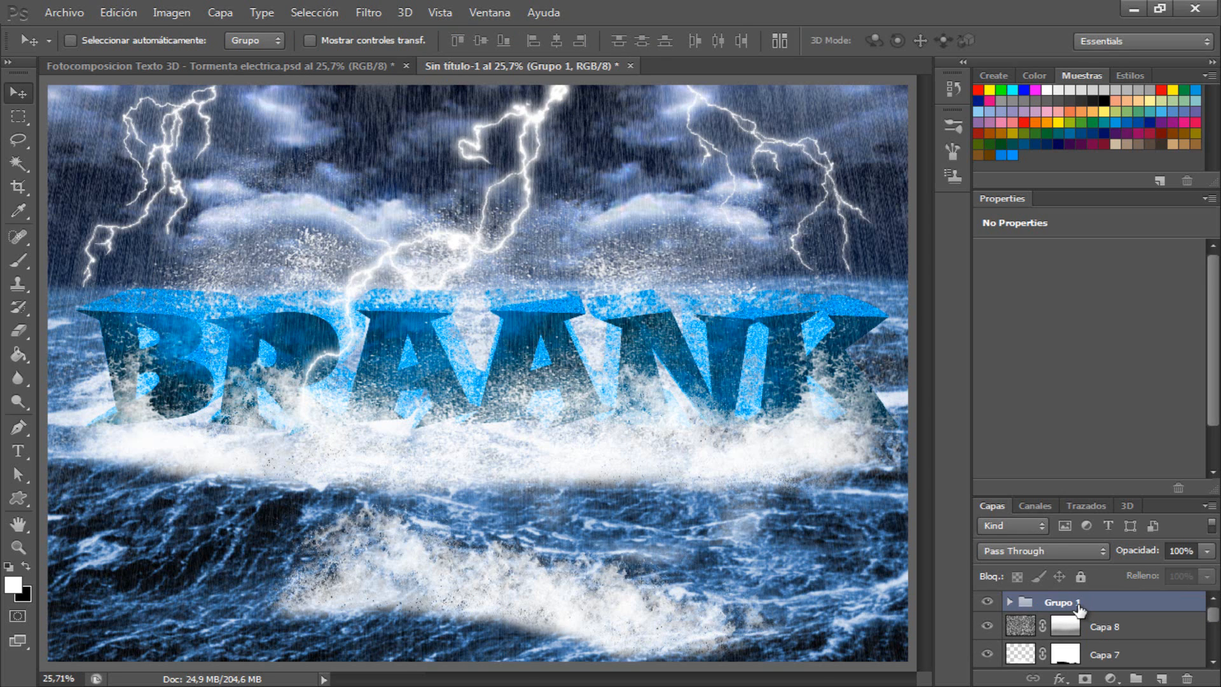
pyautogui.doubleClick(1071, 600)
pyautogui.write('Rayos')
pyautogui.press('Return')
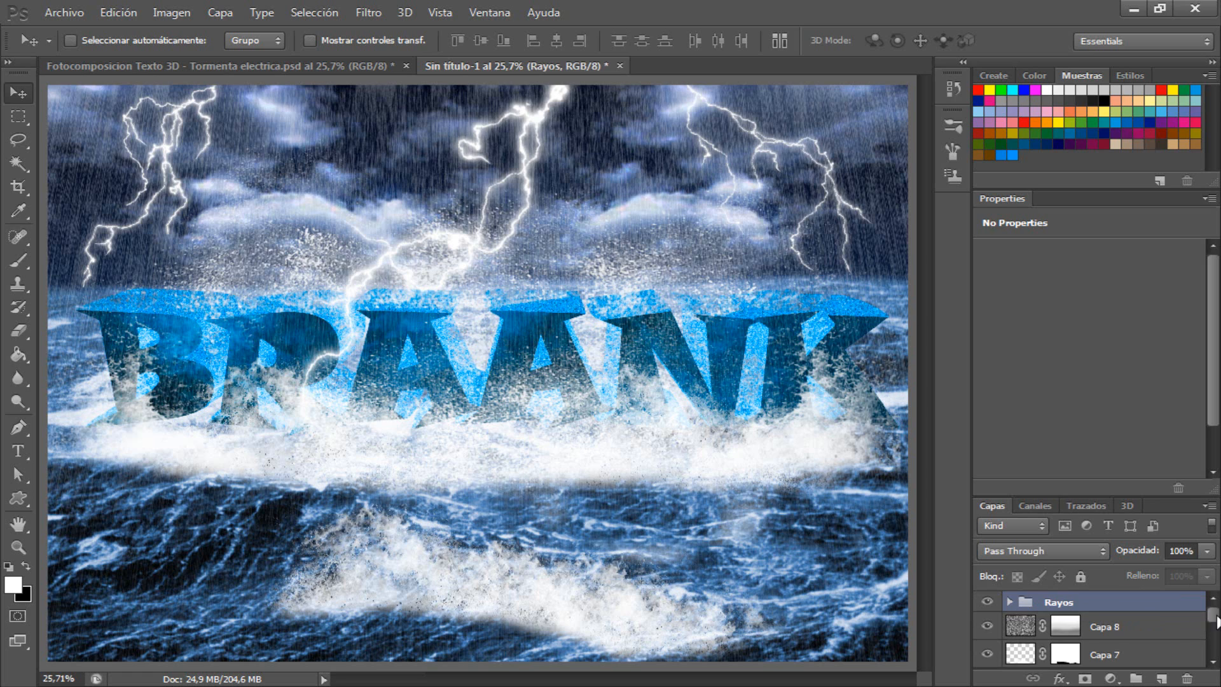
# Step: Rename the Capa 7 layer as Olas
pyautogui.moveTo(1216, 620); pyautogui.dragTo(1215, 624)
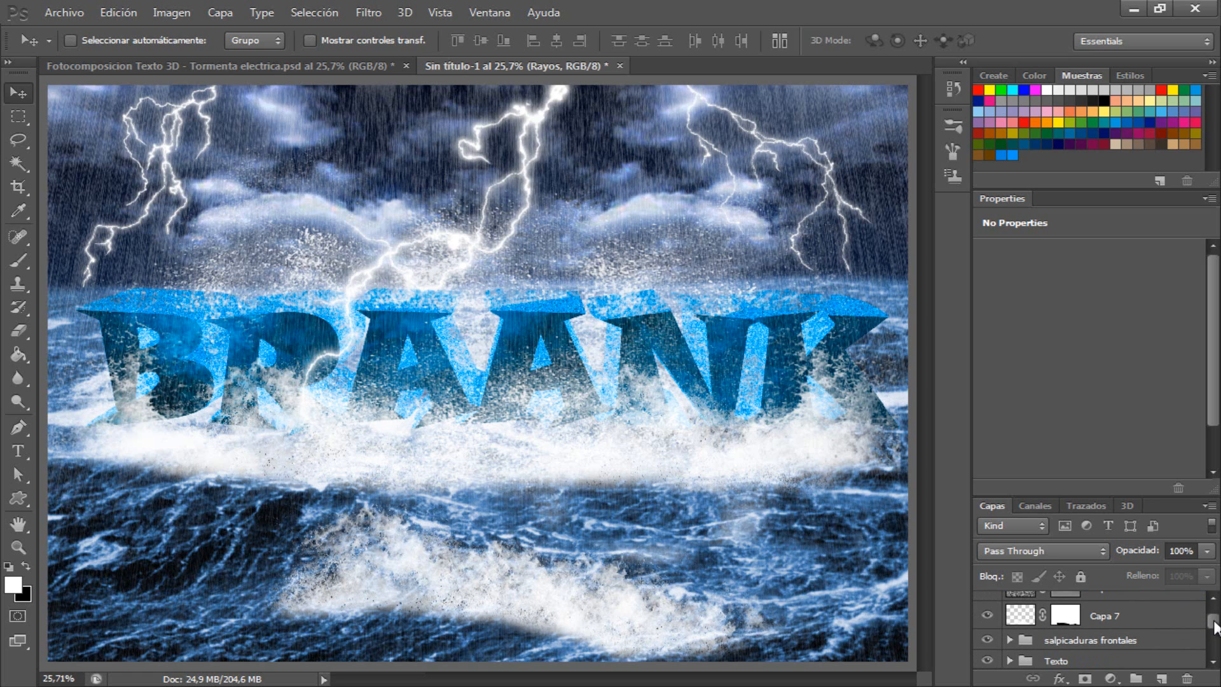
pyautogui.click(1109, 620)
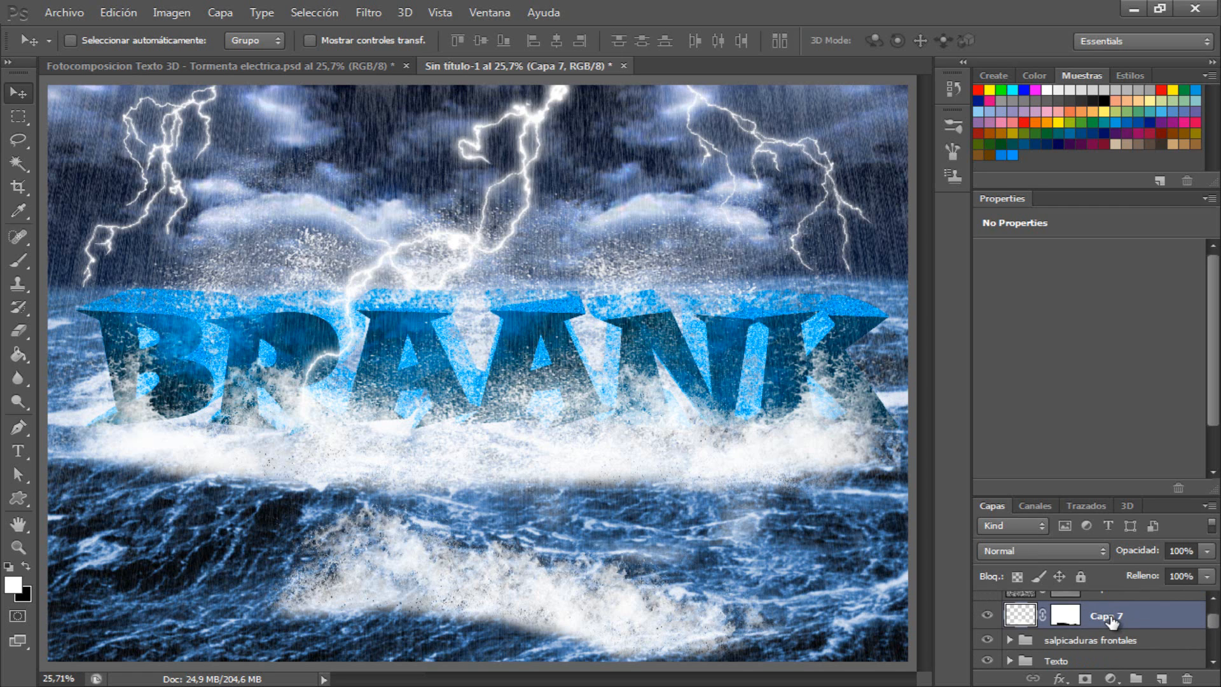
pyautogui.doubleClick(1111, 620)
pyautogui.write('Olas')
pyautogui.press('Return')
pyautogui.moveTo(1213, 628)
pyautogui.mouseDown()
pyautogui.moveTo(1216, 652)
pyautogui.moveTo(1214, 612)
pyautogui.mouseUp()
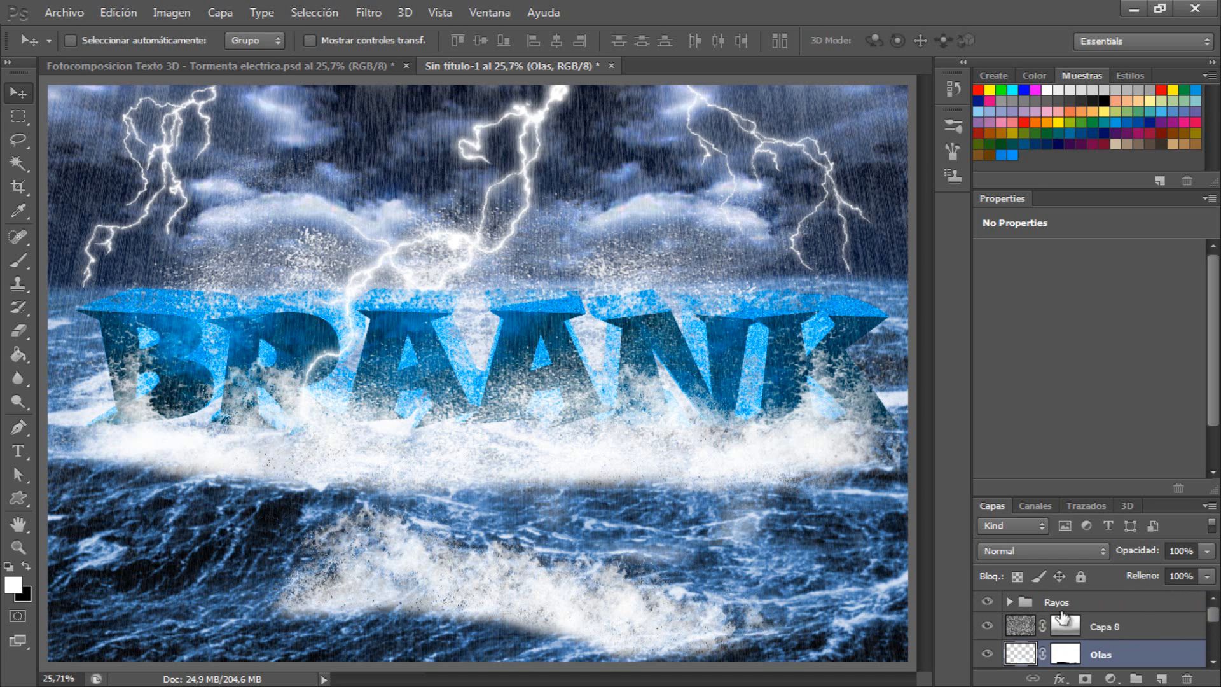
# Step: Select the Rayos group and compare the composition with the Fotocomposicion Texto 3D - Tormenta electrica.psd document
pyautogui.click(1092, 603)
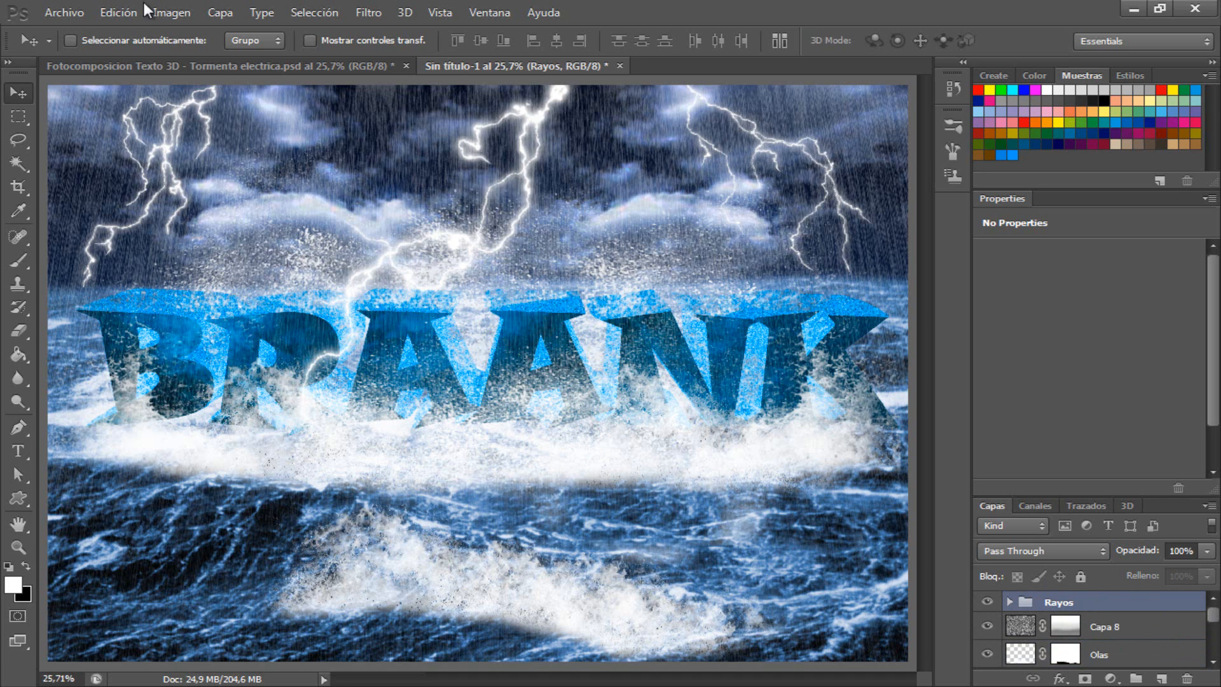
pyautogui.click(158, 64)
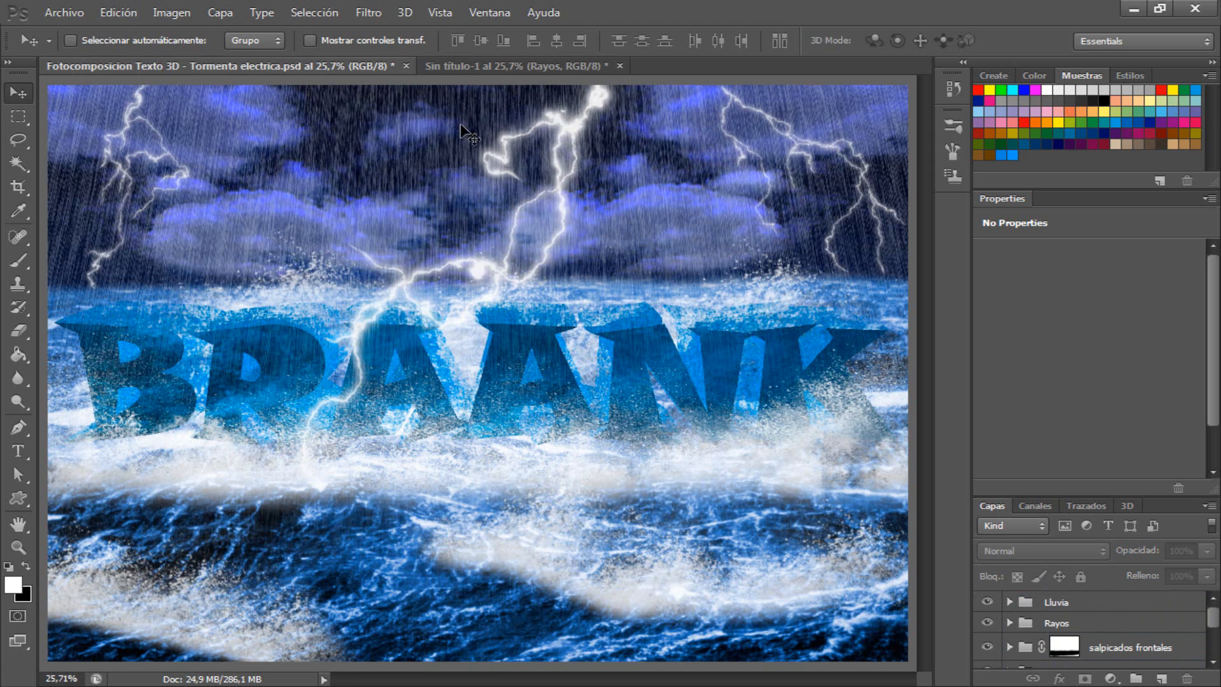
pyautogui.click(444, 65)
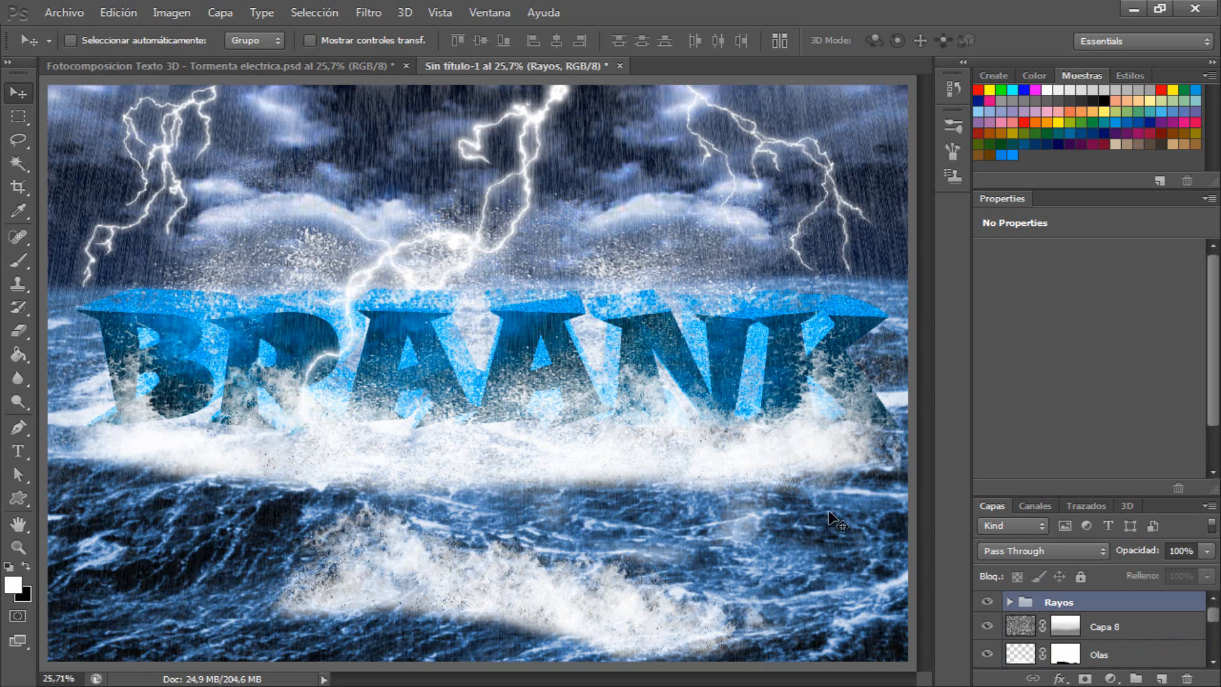
# Step: Set the Tono/saturación 2 adjustment to hue 231 and saturation 64, and clip it to the Mar group below
pyautogui.moveTo(1213, 615); pyautogui.dragTo(1212, 642)
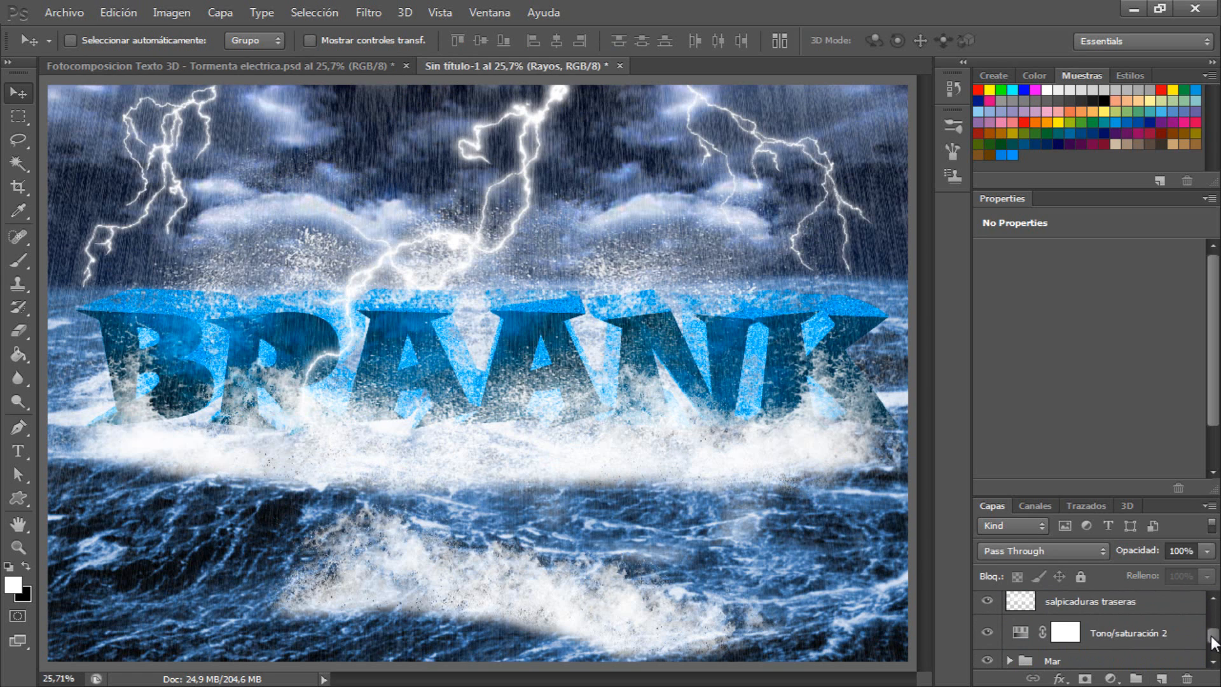
pyautogui.click(1132, 635)
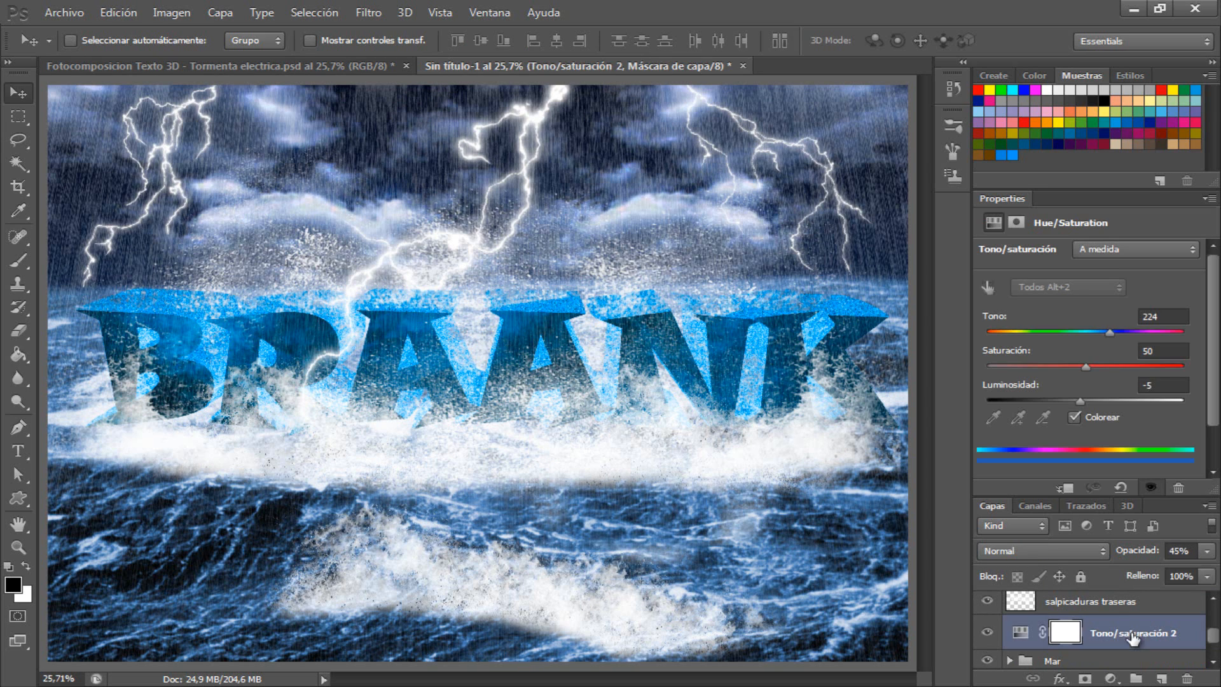
pyautogui.moveTo(1084, 368); pyautogui.dragTo(1105, 369)
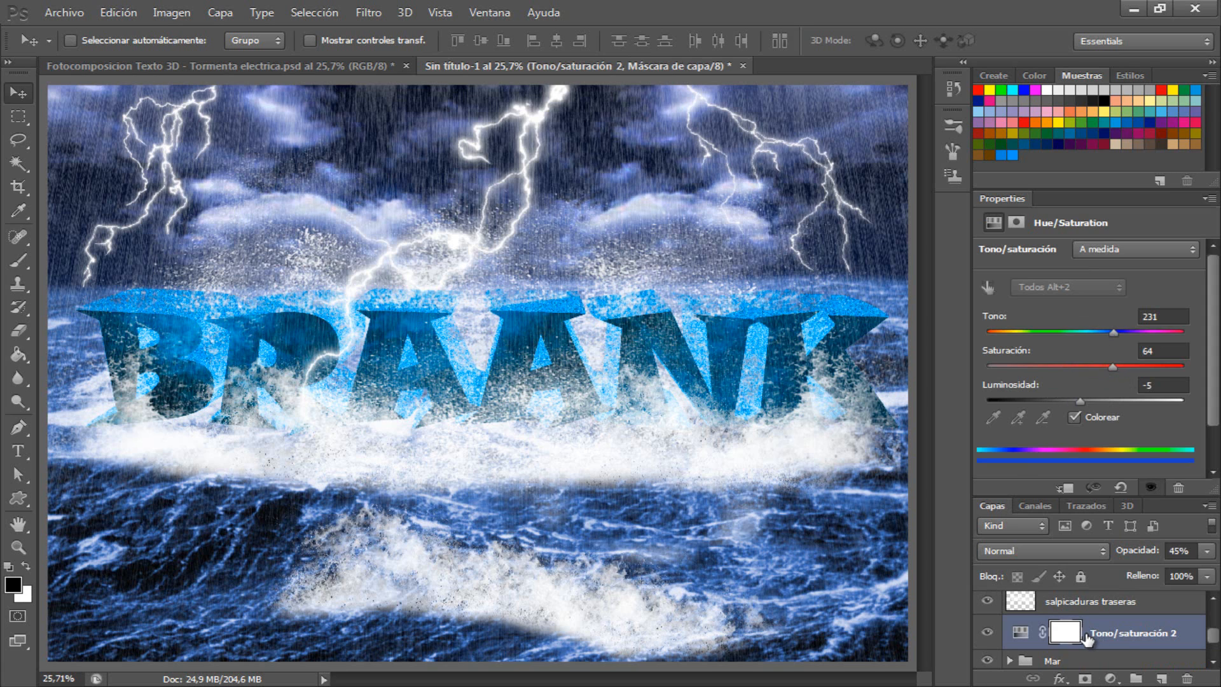
pyautogui.hotkey('ctrl', 'alt', 'g')
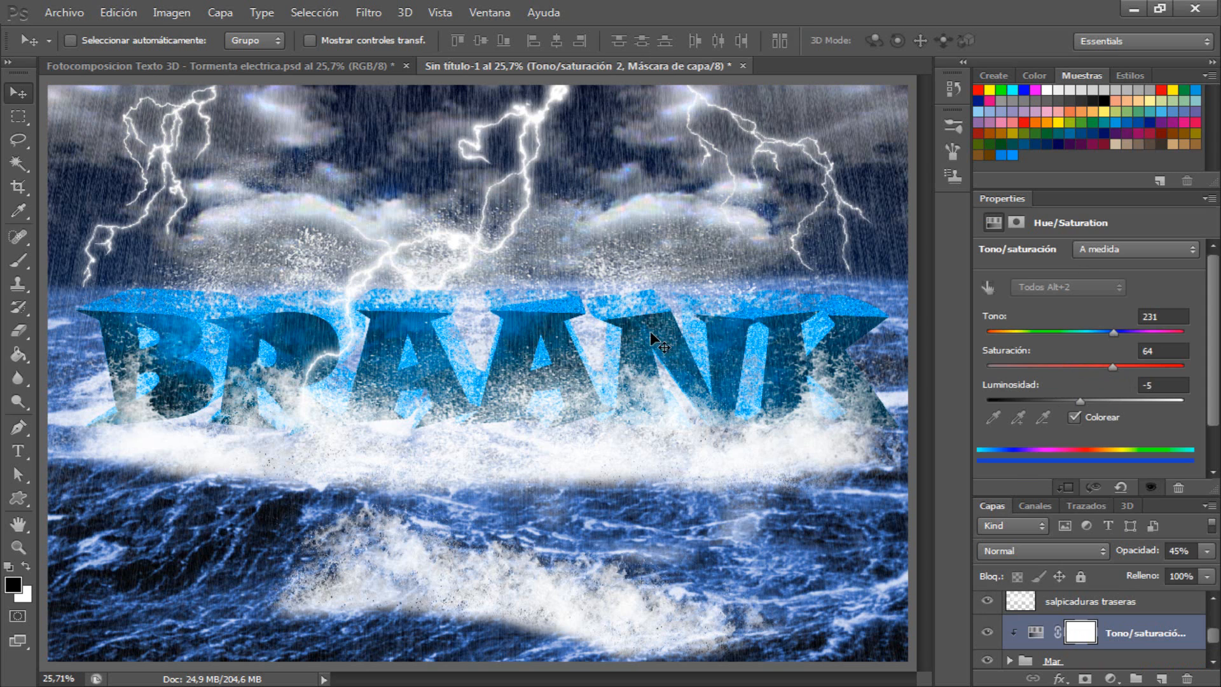
pyautogui.scroll(-2, 1207, 647)
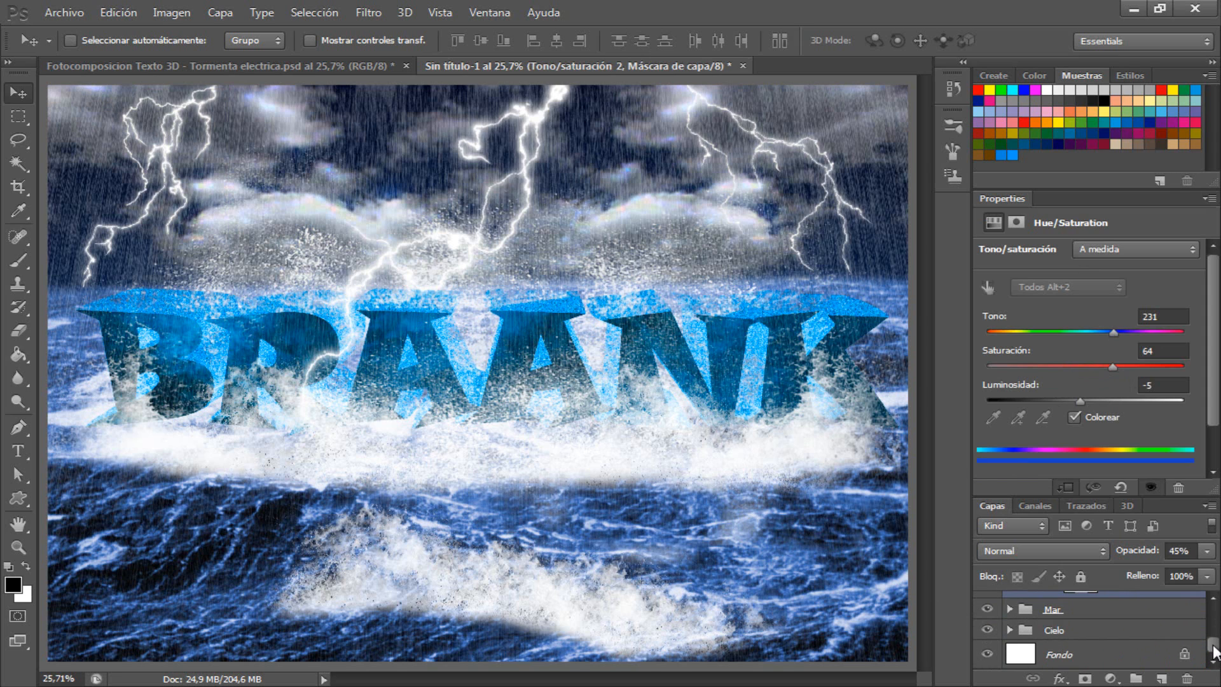
# Step: Add a Tono/saturación adjustment layer above the Cielo group, with Colorear enabled and hue set to 237
pyautogui.click(1065, 633)
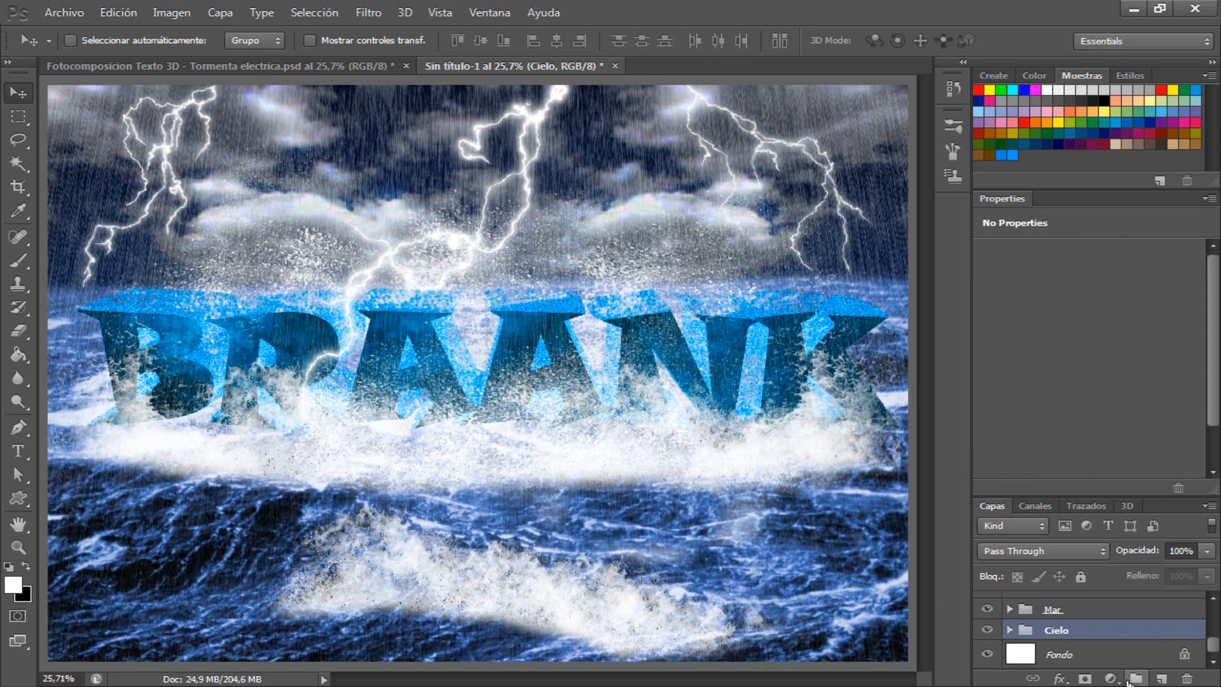
pyautogui.click(1109, 677)
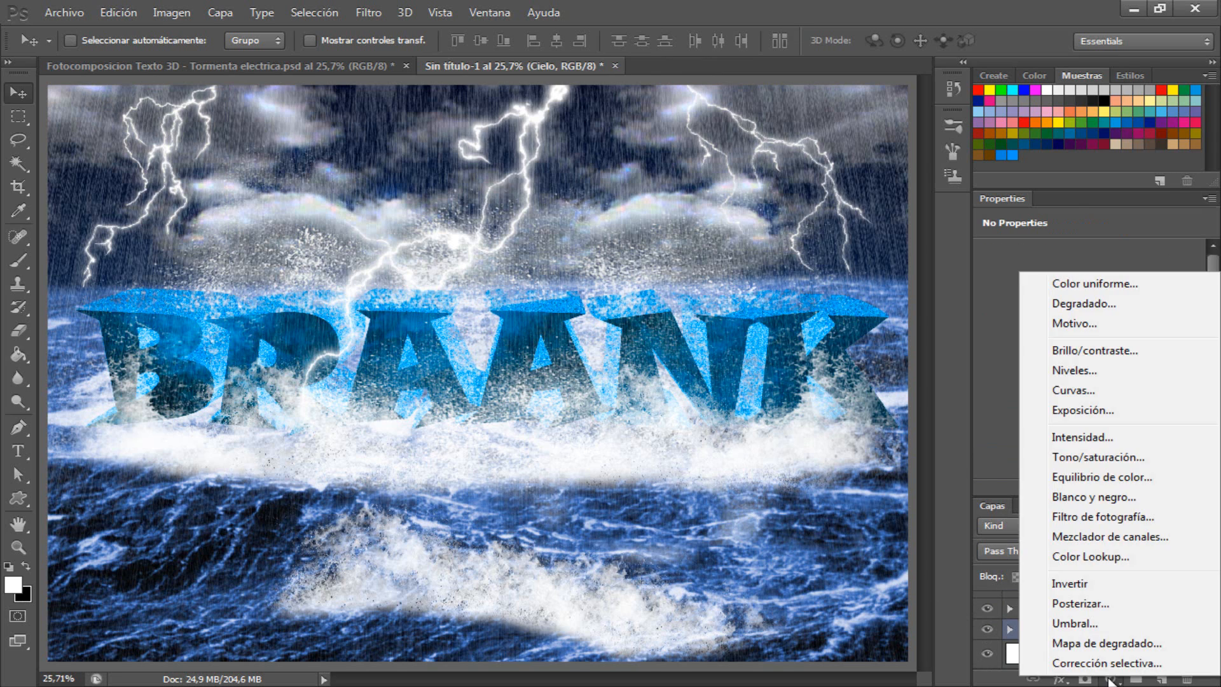
pyautogui.click(1086, 456)
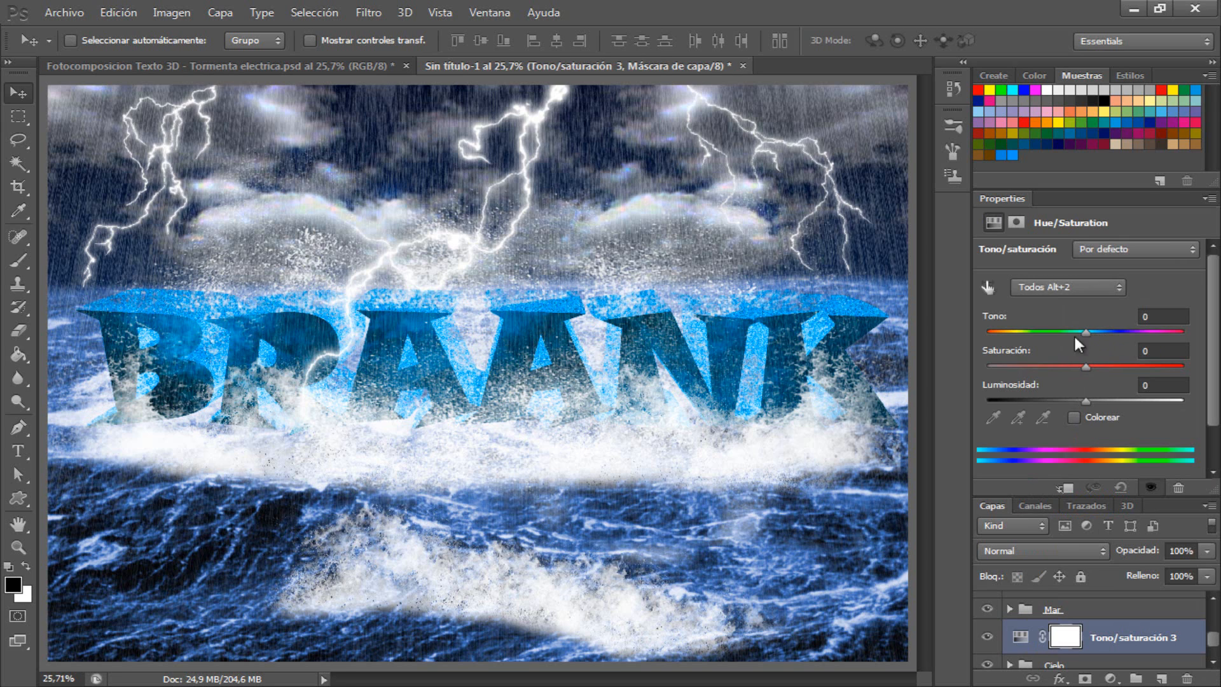
pyautogui.click(1073, 417)
pyautogui.moveTo(988, 331); pyautogui.dragTo(1131, 342)
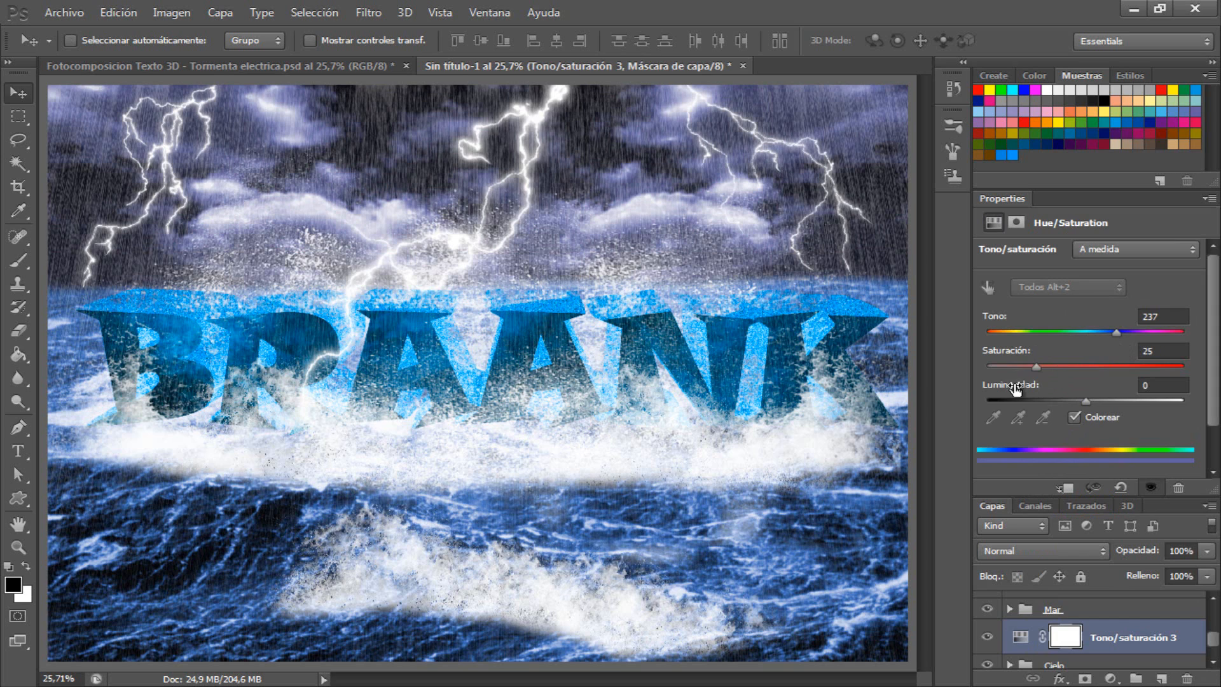
# Step: Set the sky adjustment's saturation to 50 and luminosity to -30, and clip it to the Cielo group below
pyautogui.moveTo(1039, 367); pyautogui.dragTo(1047, 369)
pyautogui.moveTo(1054, 369); pyautogui.dragTo(1085, 369)
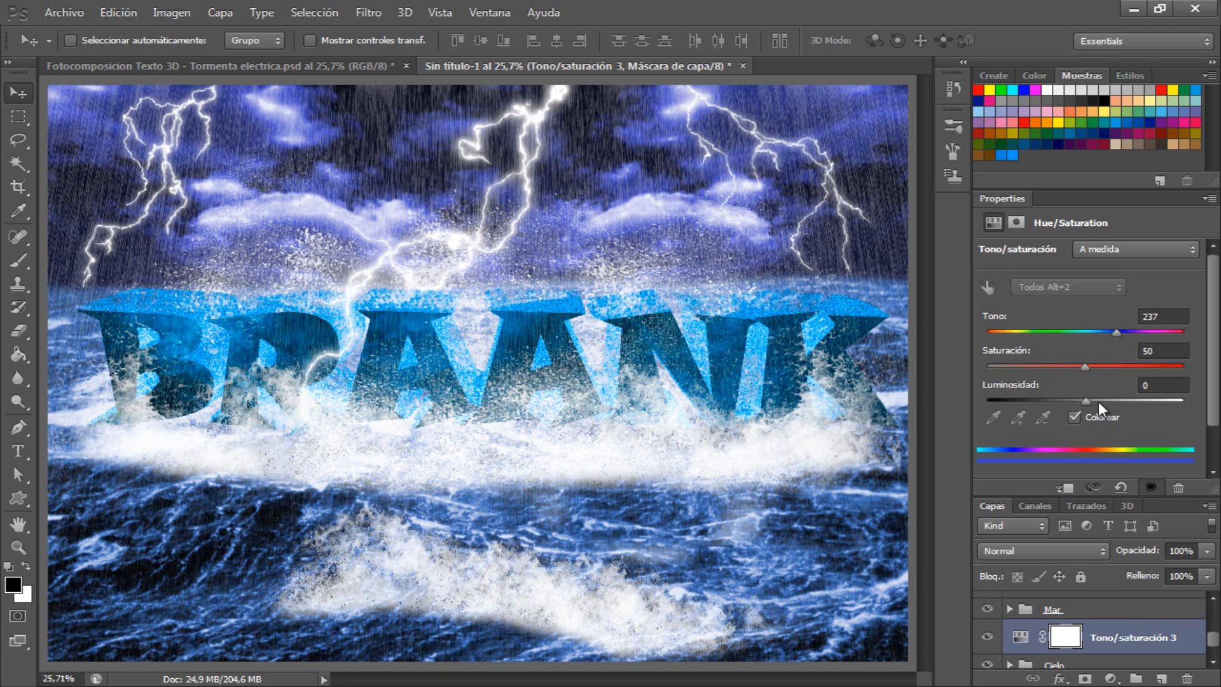
pyautogui.moveTo(1086, 400); pyautogui.dragTo(1054, 403)
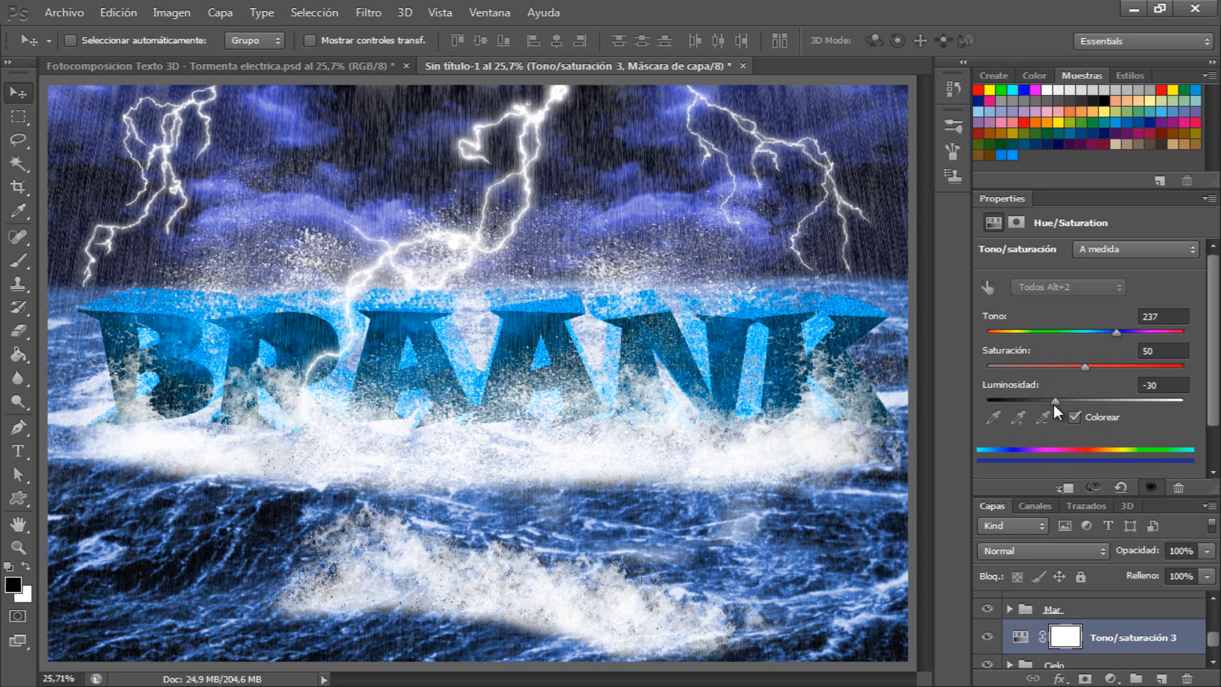
pyautogui.keyDown('alt'); pyautogui.click(1094, 622); pyautogui.keyUp('alt')
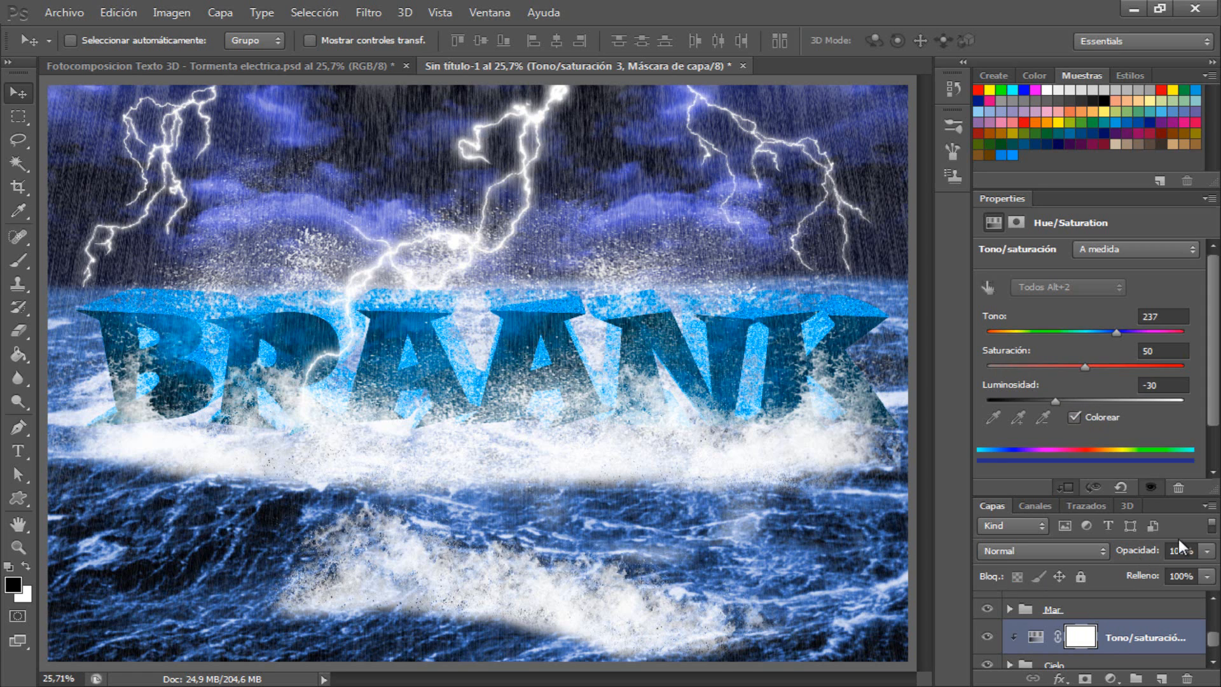